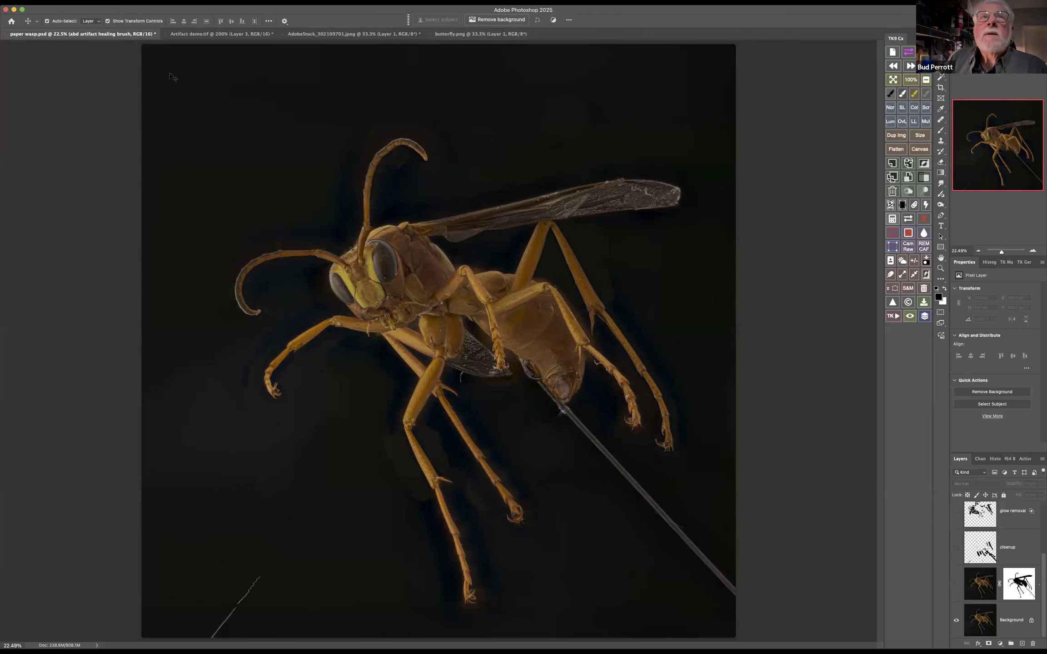
Switch to Artifact demo.tif, activate the Brush tool and add a blank layer above Layer 3
{"action": "left_click", "coordinate": [207, 34]}
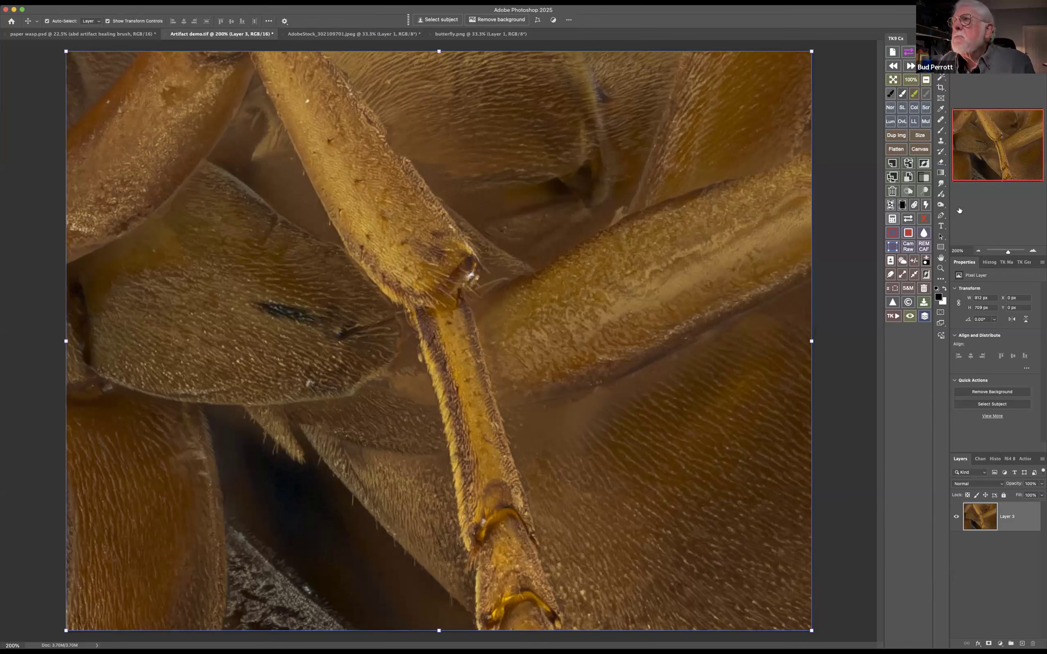
{"action": "left_click", "coordinate": [941, 130]}
{"action": "left_click_drag", "start_coordinate": [654, 470], "coordinate": [557, 470]}
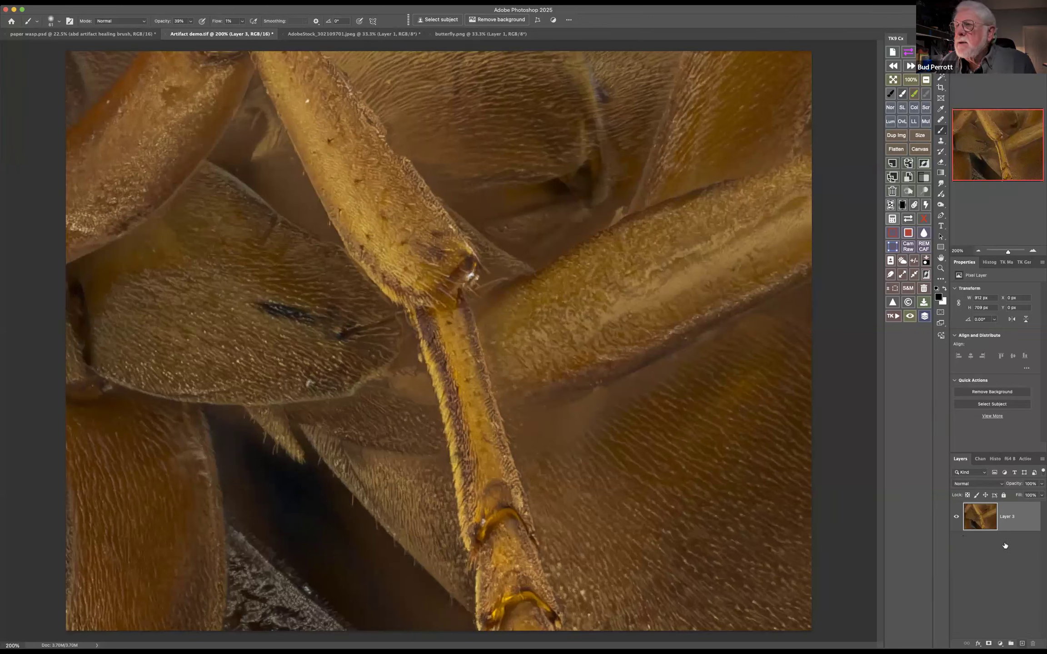
{"action": "key", "text": "super+alt+shift+n"}
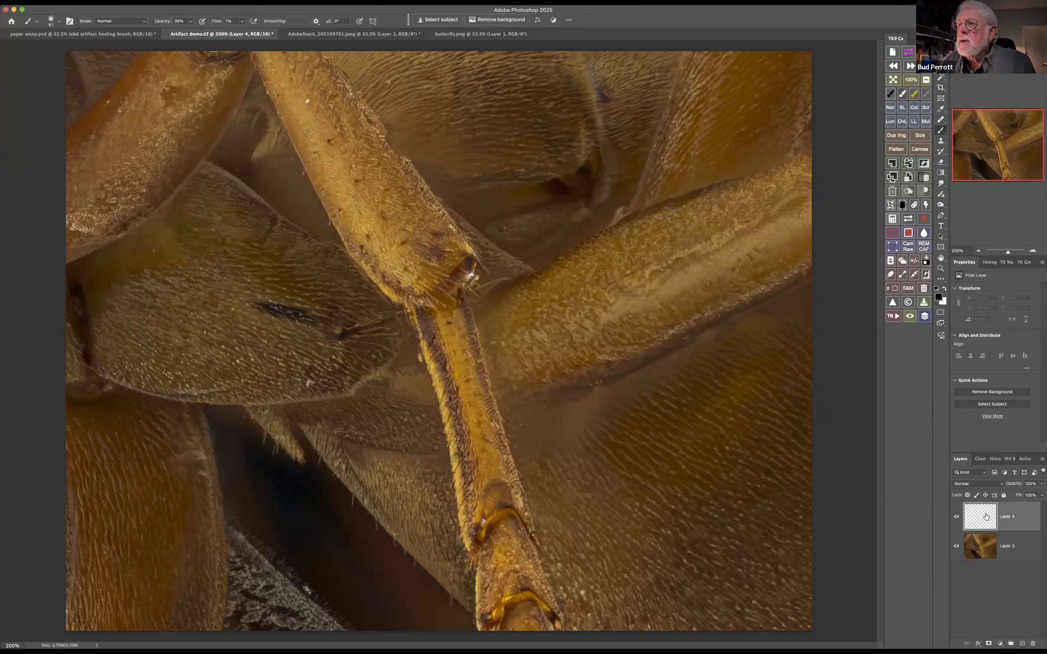
Sample the brown abdomen colour from Layer 3 and paint it on Layer 4 over the blurred area below the thick leg
{"action": "left_click", "coordinate": [981, 548]}
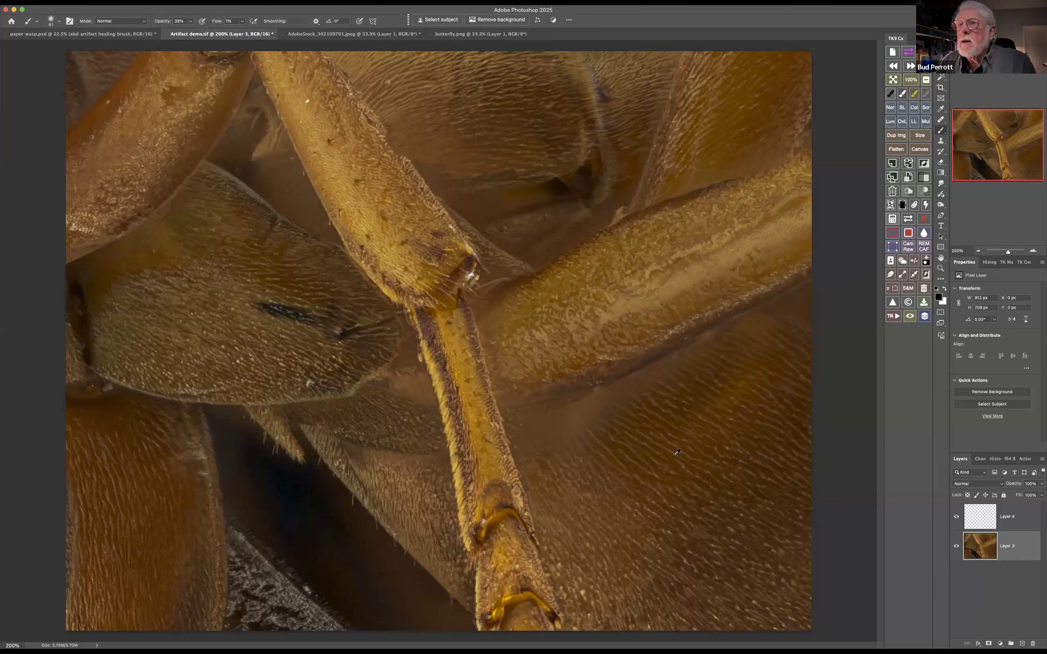
{"action": "left_click", "coordinate": [677, 452], "text": "alt"}
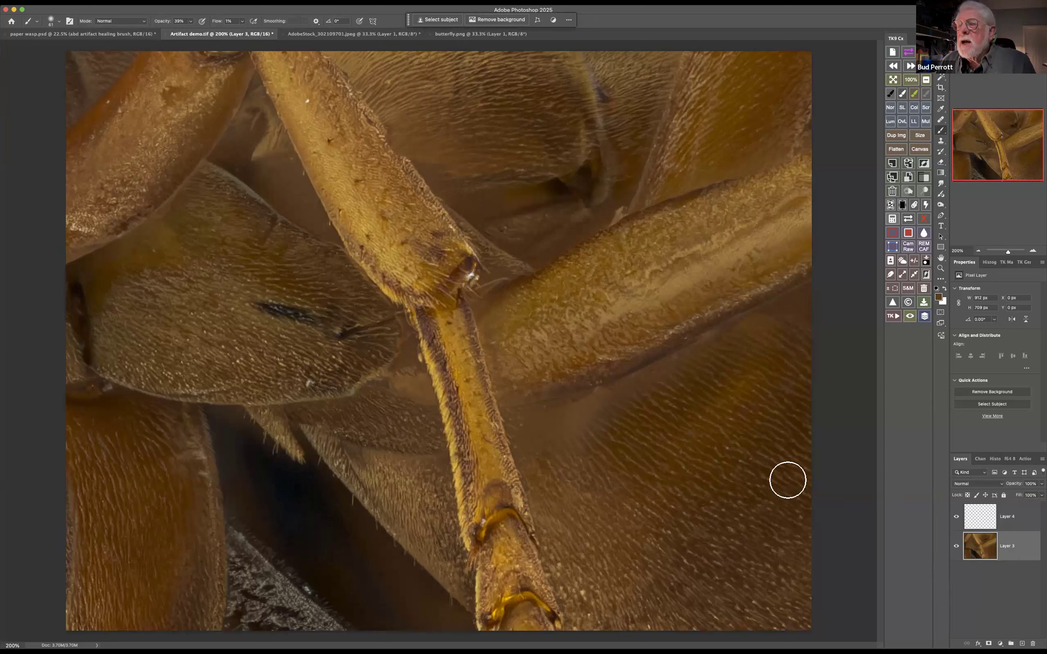
{"action": "left_click", "coordinate": [982, 519]}
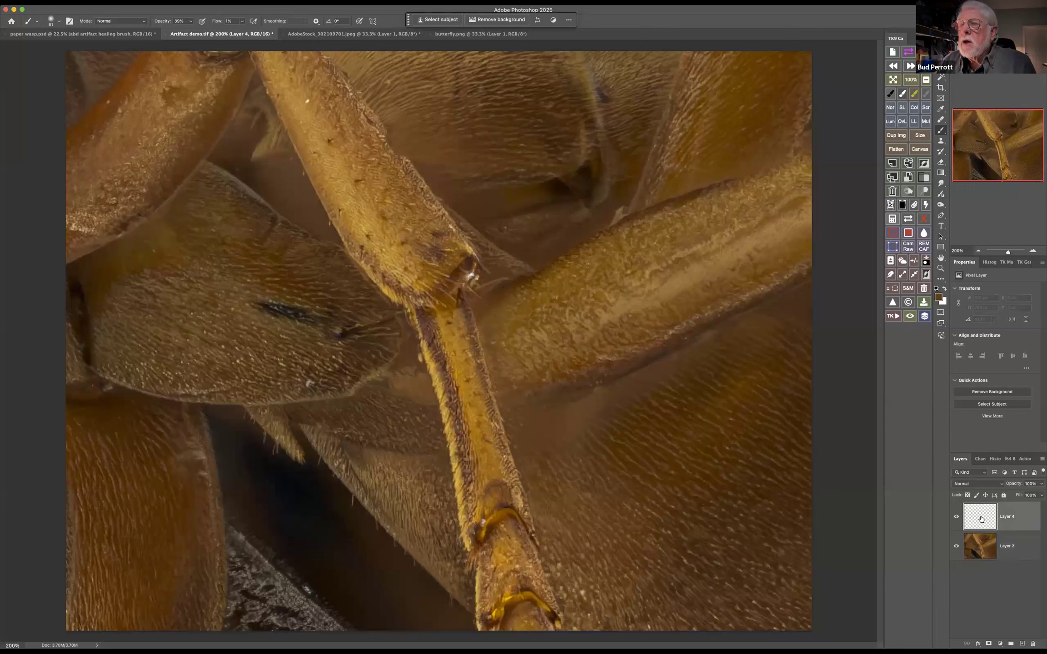
{"action": "left_click_drag", "start_coordinate": [594, 409], "coordinate": [626, 404]}
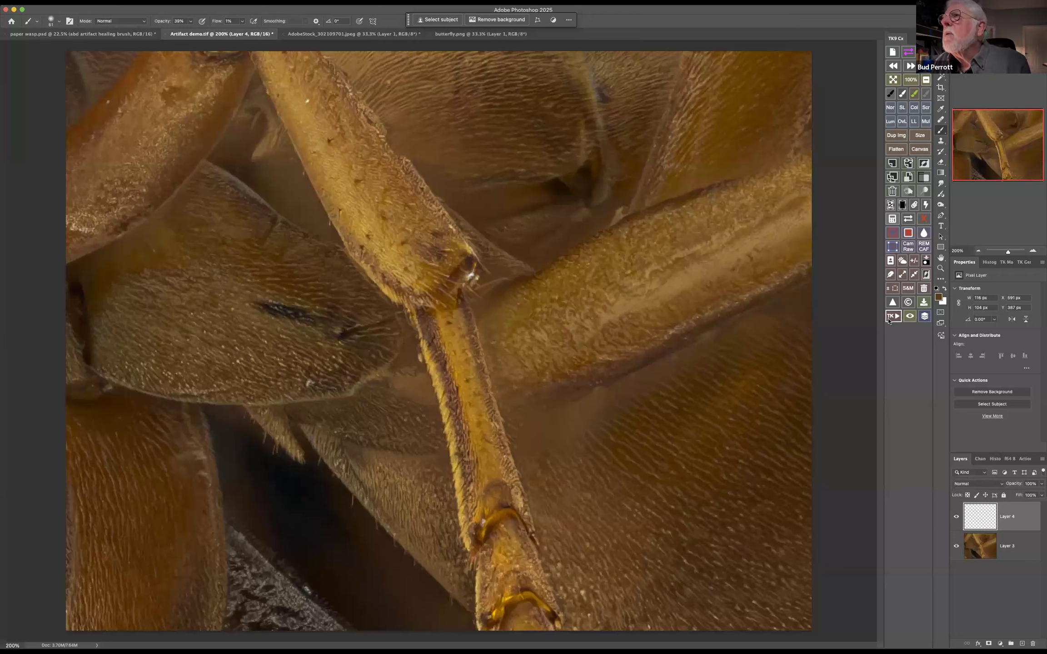
Use the Clone Stamp at 3% flow on Layer 4 to clone abdomen texture over the blurred area below the thick leg
{"action": "left_click", "coordinate": [924, 167]}
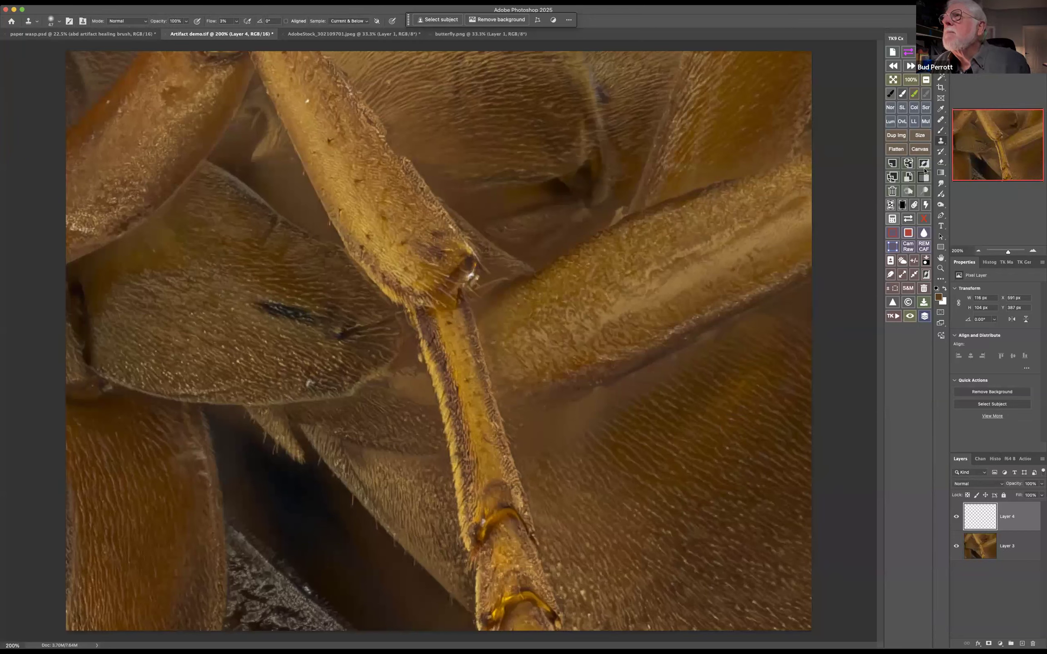
{"action": "left_click", "coordinate": [987, 544]}
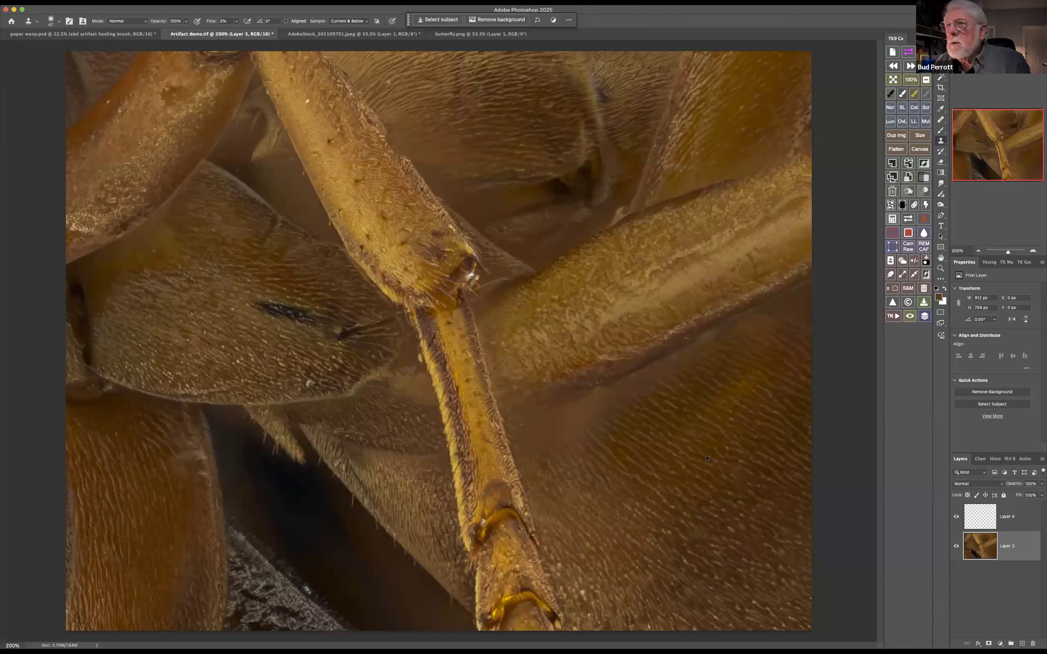
{"action": "left_click", "coordinate": [979, 512]}
{"action": "mouse_move", "coordinate": [605, 400]}
{"action": "left_mouse_down"}
{"action": "mouse_move", "coordinate": [550, 431]}
{"action": "mouse_move", "coordinate": [587, 411]}
{"action": "mouse_move", "coordinate": [538, 424]}
{"action": "left_mouse_up"}
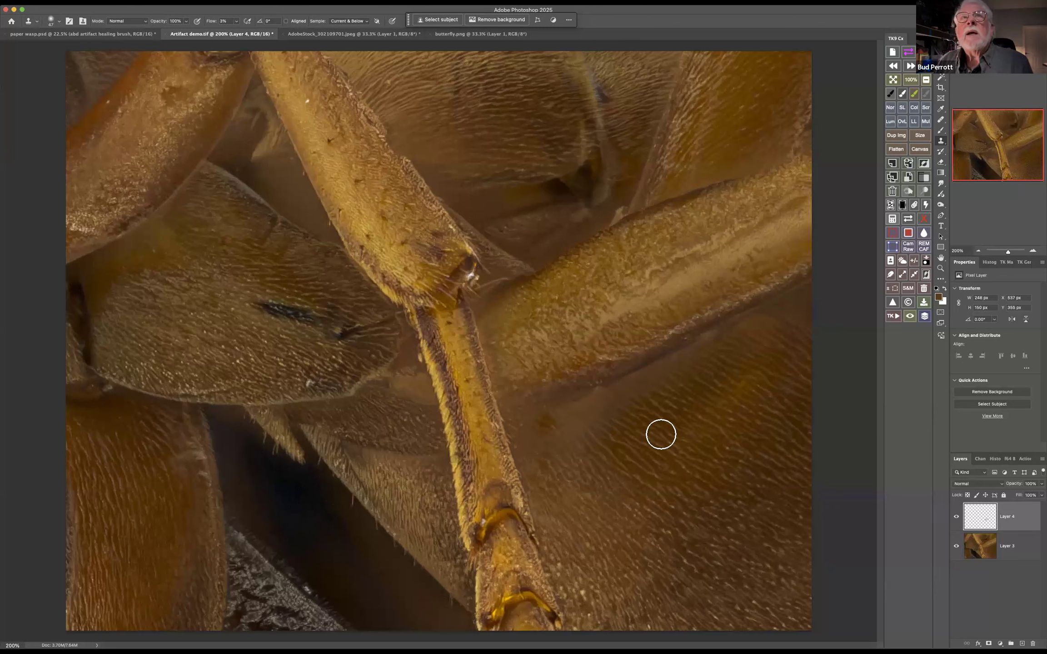
Replace the last clone stroke with one at 100% flow, covering the blurred band along the thick leg's lower edge
{"action": "left_click", "coordinate": [236, 23]}
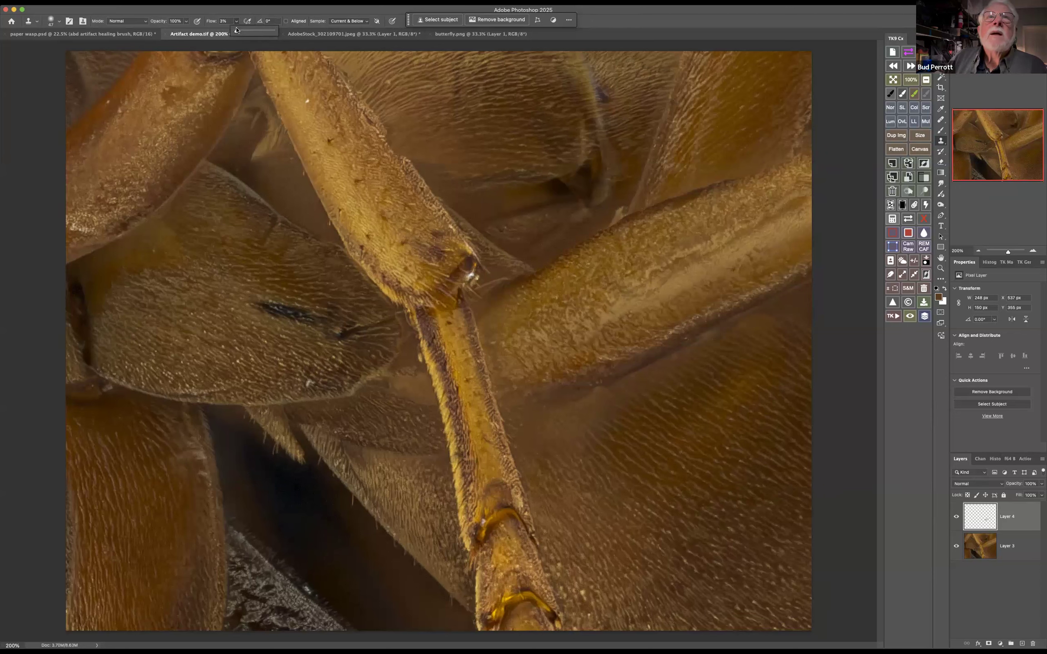
{"action": "left_click_drag", "start_coordinate": [236, 31], "coordinate": [298, 38]}
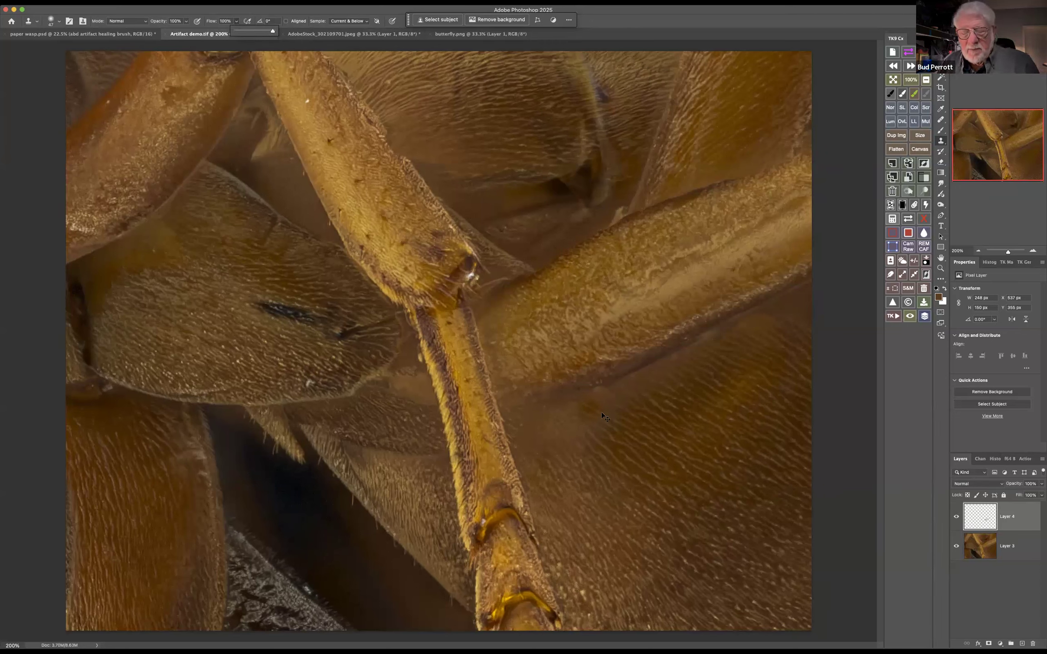
{"action": "key", "text": "super+z"}
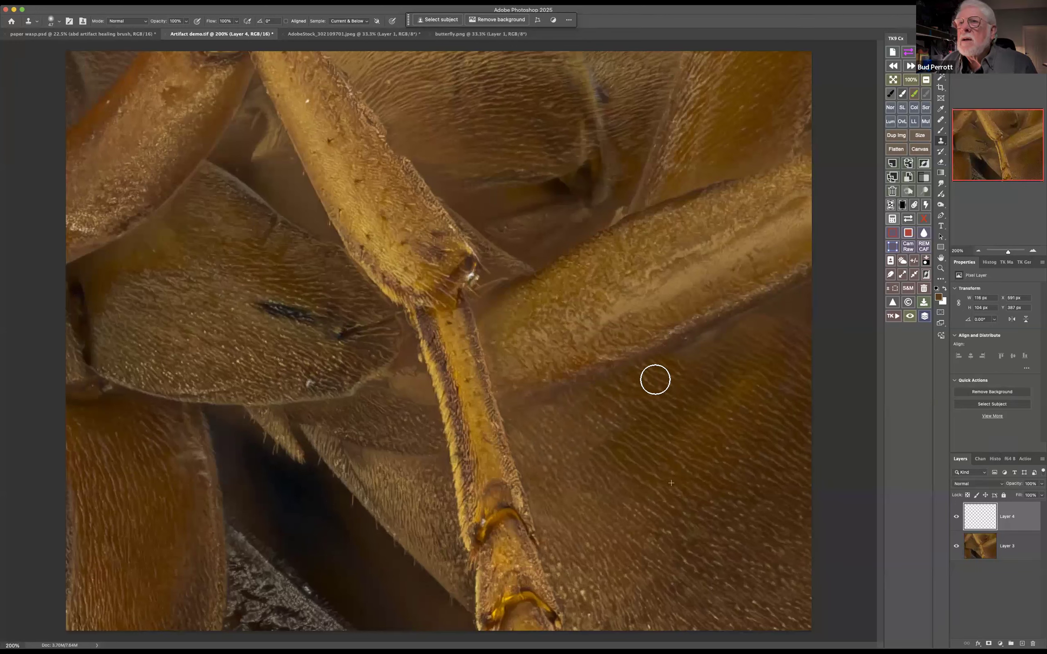
{"action": "left_click_drag", "start_coordinate": [699, 354], "coordinate": [727, 341]}
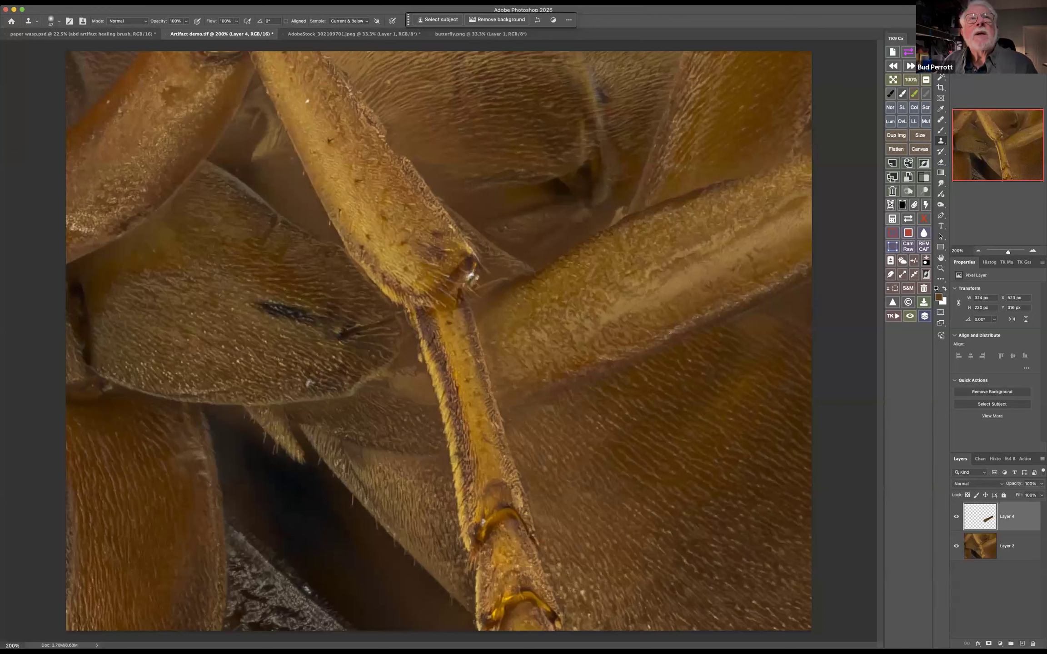
Fade the clone stroke below the thick leg to about 52% opacity in Normal mode
{"action": "left_click", "coordinate": [90, 2]}
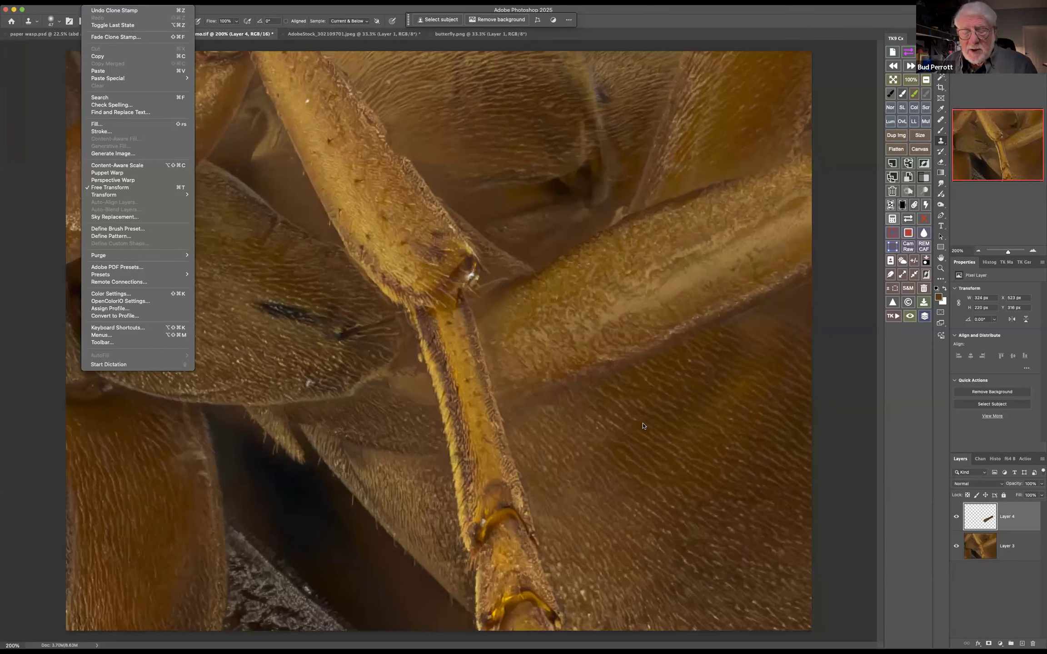
{"action": "left_click", "coordinate": [132, 37]}
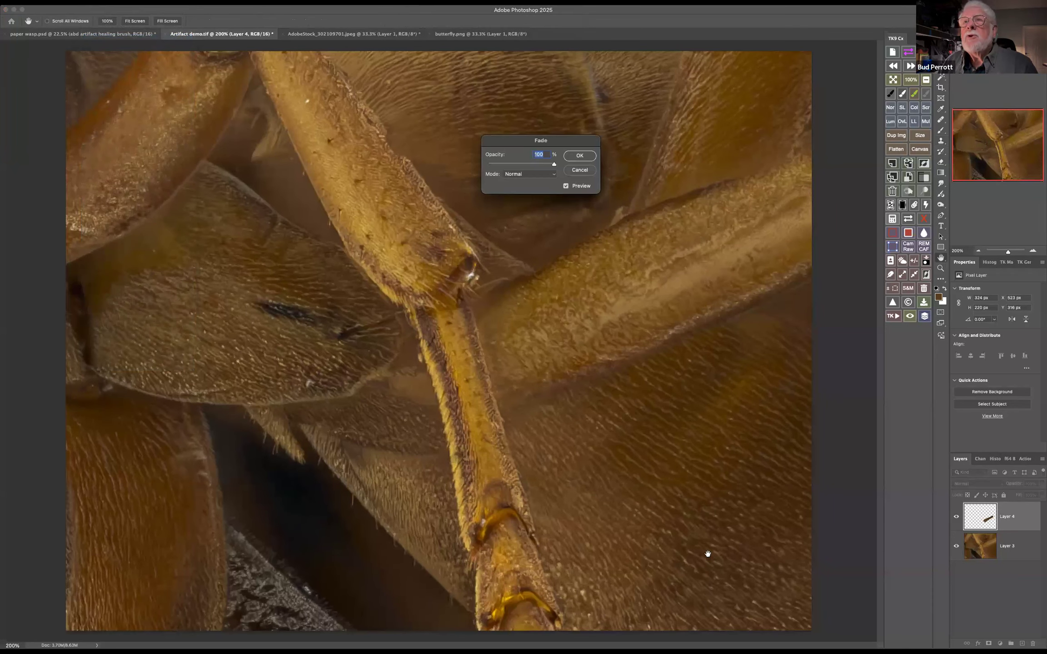
{"action": "left_click_drag", "start_coordinate": [573, 145], "coordinate": [804, 500]}
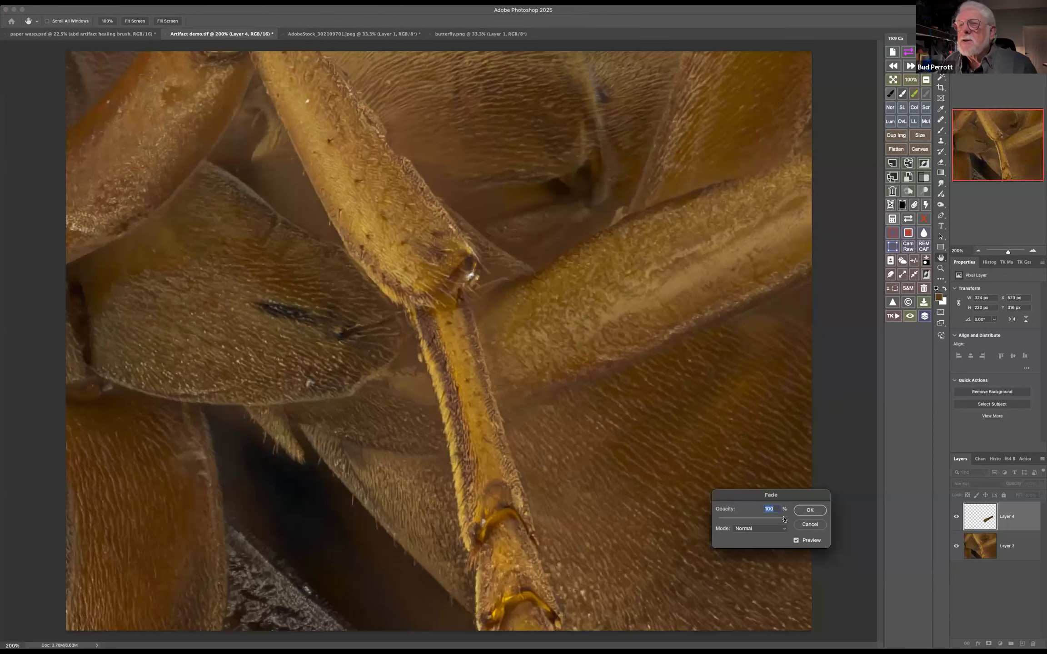
{"action": "left_click_drag", "start_coordinate": [784, 521], "coordinate": [718, 523]}
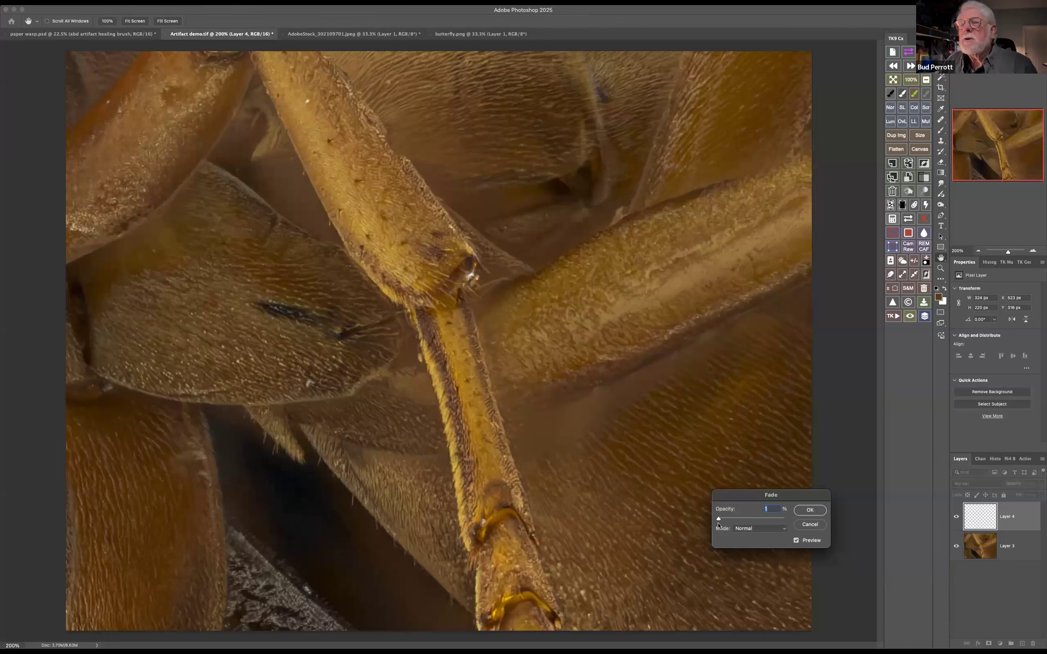
{"action": "left_click_drag", "start_coordinate": [734, 526], "coordinate": [753, 522]}
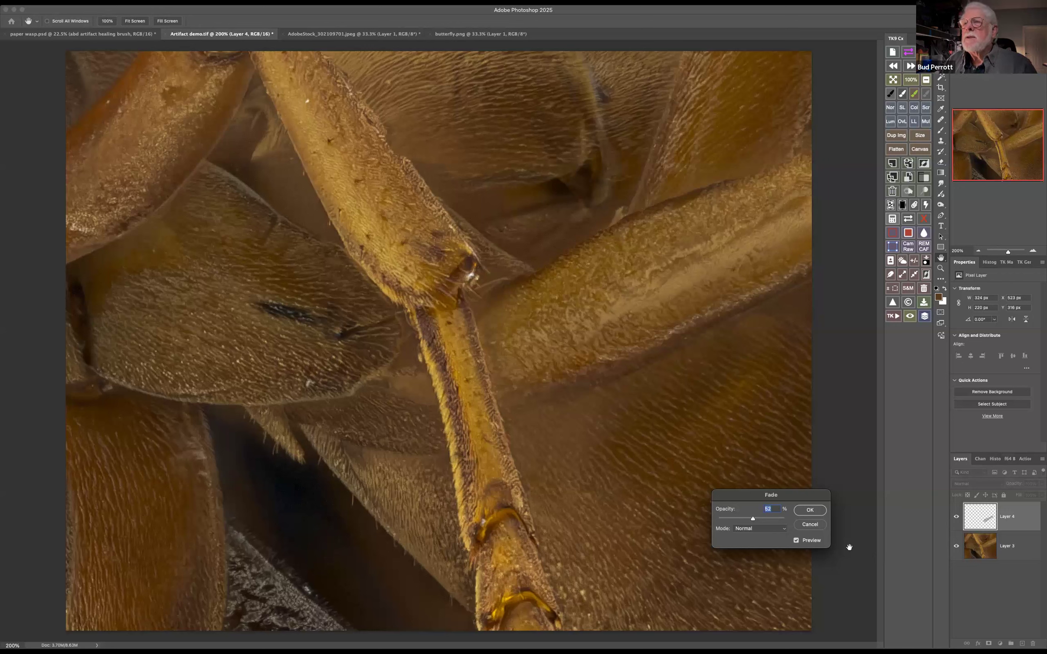
{"action": "left_click", "coordinate": [811, 511]}
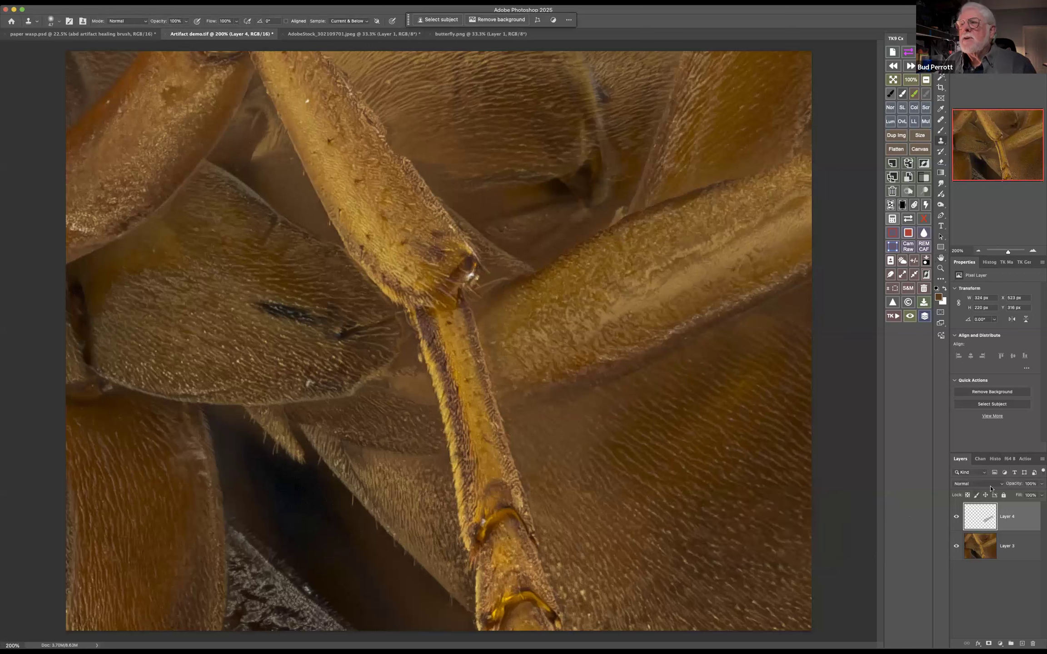
{"action": "left_click", "coordinate": [634, 290]}
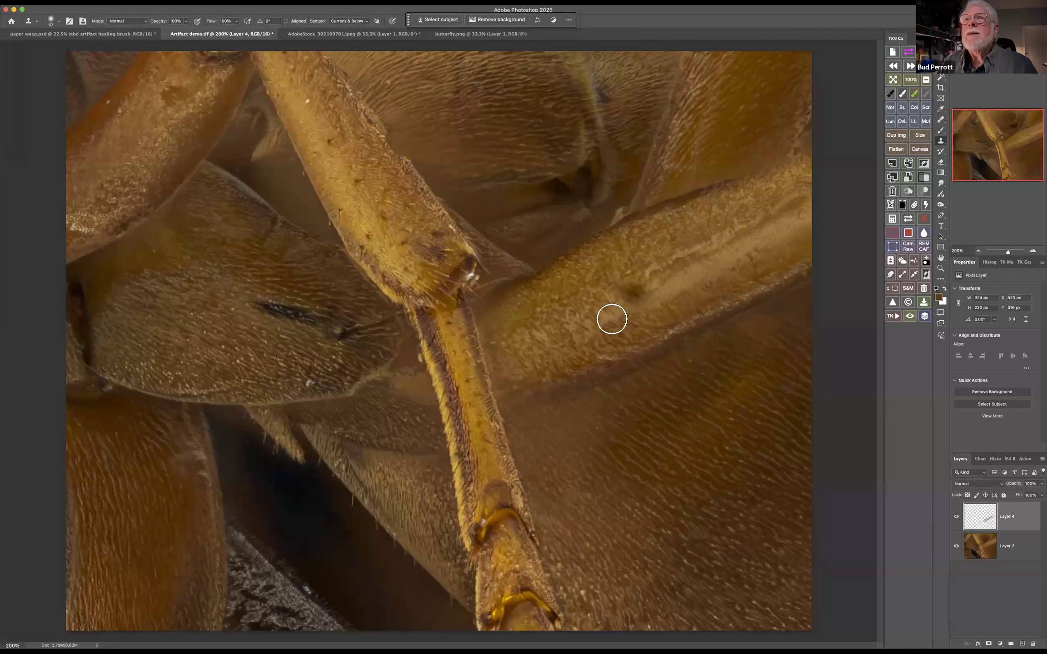
{"action": "key", "text": "super+z"}
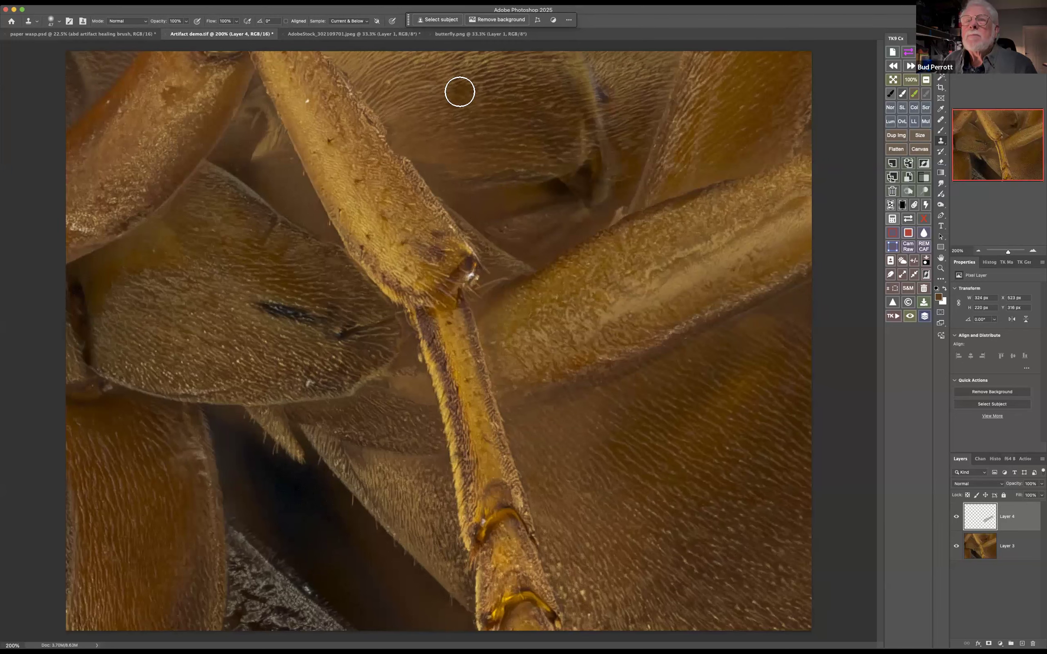
Sample hair texture from the upper abdomen segment on Layer 3, return to Layer 4 and lower the clone flow to about 13%
{"action": "left_click", "coordinate": [983, 550]}
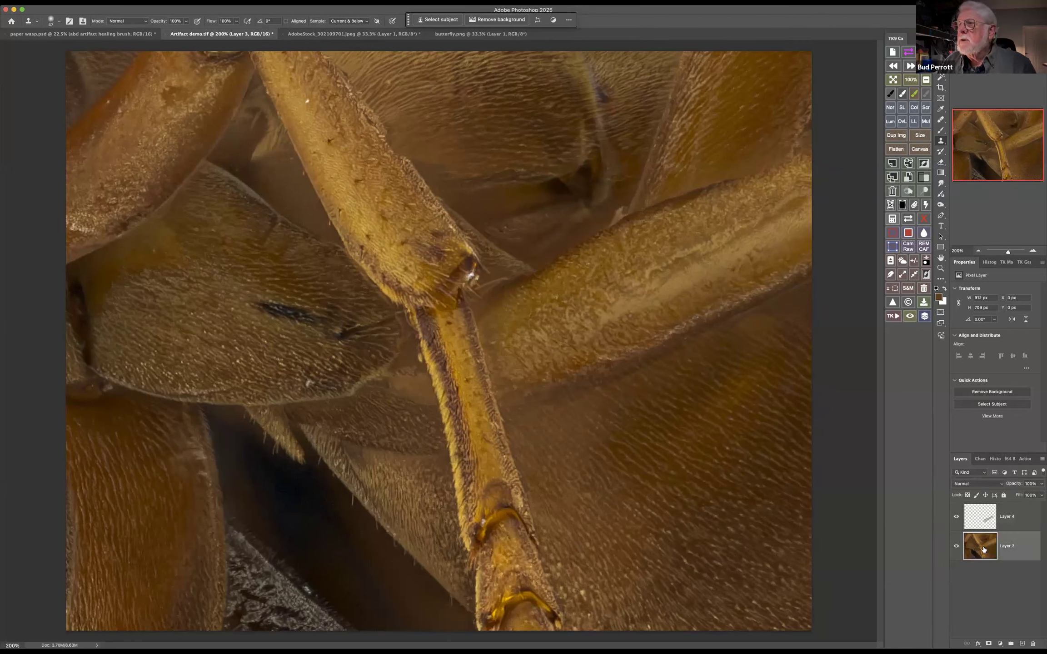
{"action": "left_click", "coordinate": [462, 98], "text": "alt"}
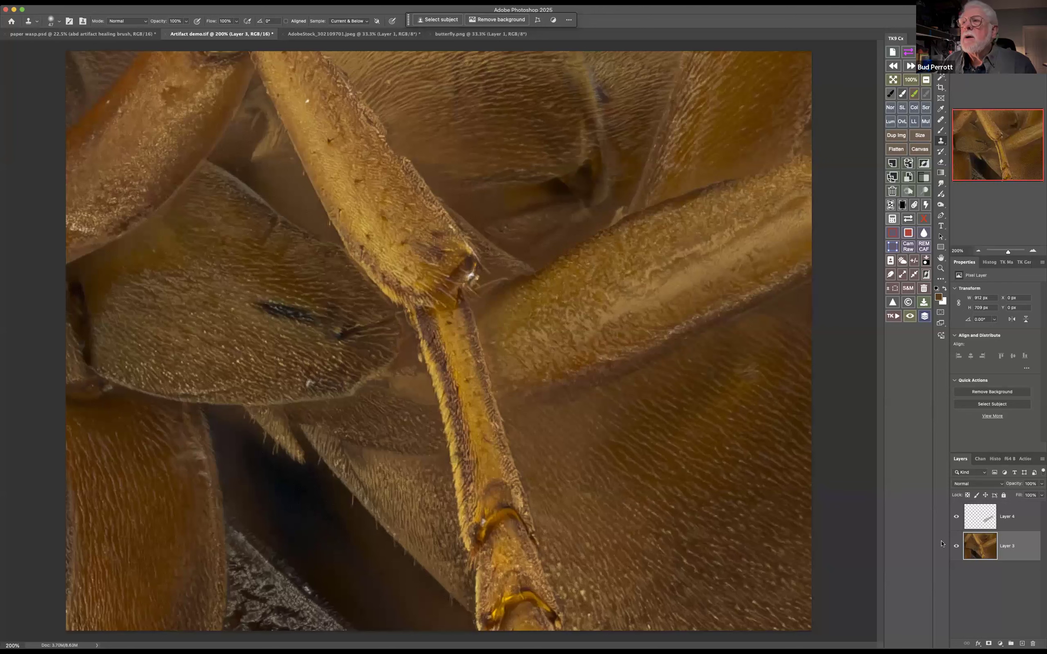
{"action": "left_click", "coordinate": [978, 520]}
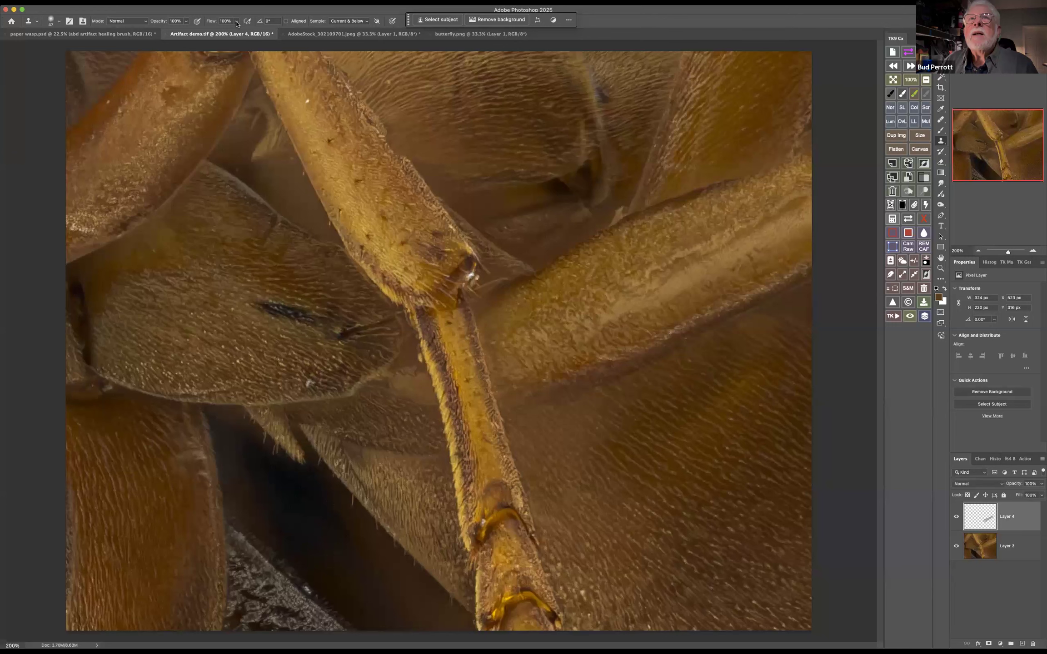
{"action": "left_click_drag", "start_coordinate": [236, 23], "coordinate": [204, 31]}
Try cloning hair texture over the blurred band between the upper abdomen segment and the thick leg
{"action": "left_click", "coordinate": [633, 351], "text": "alt"}
{"action": "left_click", "coordinate": [619, 326]}
{"action": "mouse_move", "coordinate": [528, 249]}
{"action": "left_mouse_down"}
{"action": "mouse_move", "coordinate": [472, 203]}
{"action": "mouse_move", "coordinate": [539, 195]}
{"action": "mouse_move", "coordinate": [534, 247]}
{"action": "mouse_move", "coordinate": [593, 223]}
{"action": "mouse_move", "coordinate": [570, 282]}
{"action": "mouse_move", "coordinate": [634, 388]}
{"action": "left_mouse_up"}
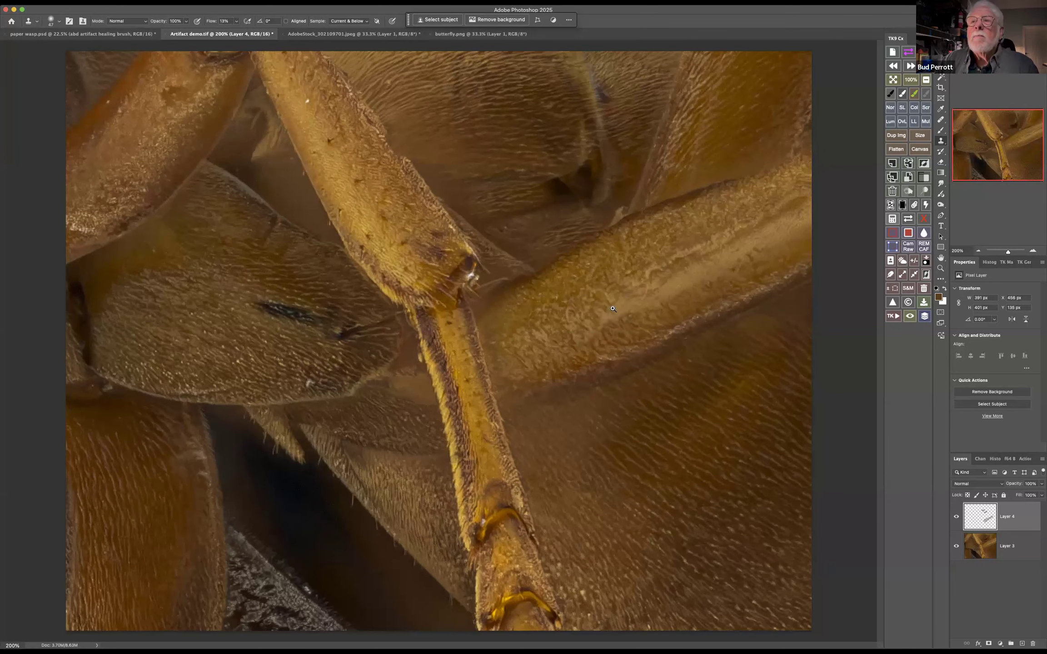
Fade the clone stroke above the thick leg to about 52% opacity
{"action": "key", "text": "super+shift+f"}
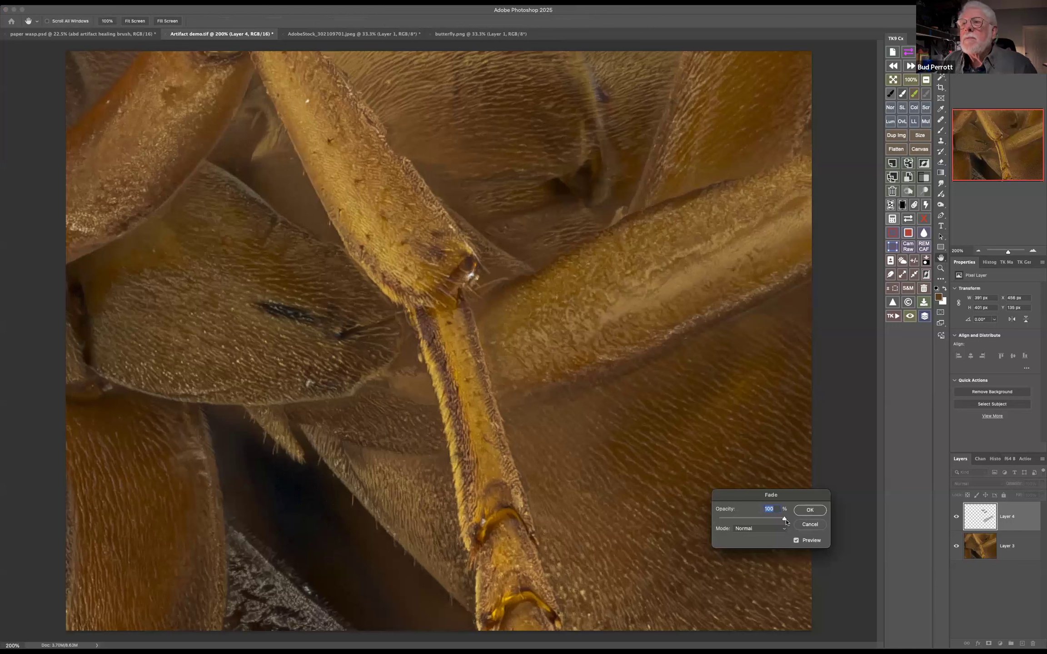
{"action": "left_click_drag", "start_coordinate": [785, 519], "coordinate": [739, 519]}
{"action": "left_click_drag", "start_coordinate": [739, 519], "coordinate": [730, 518]}
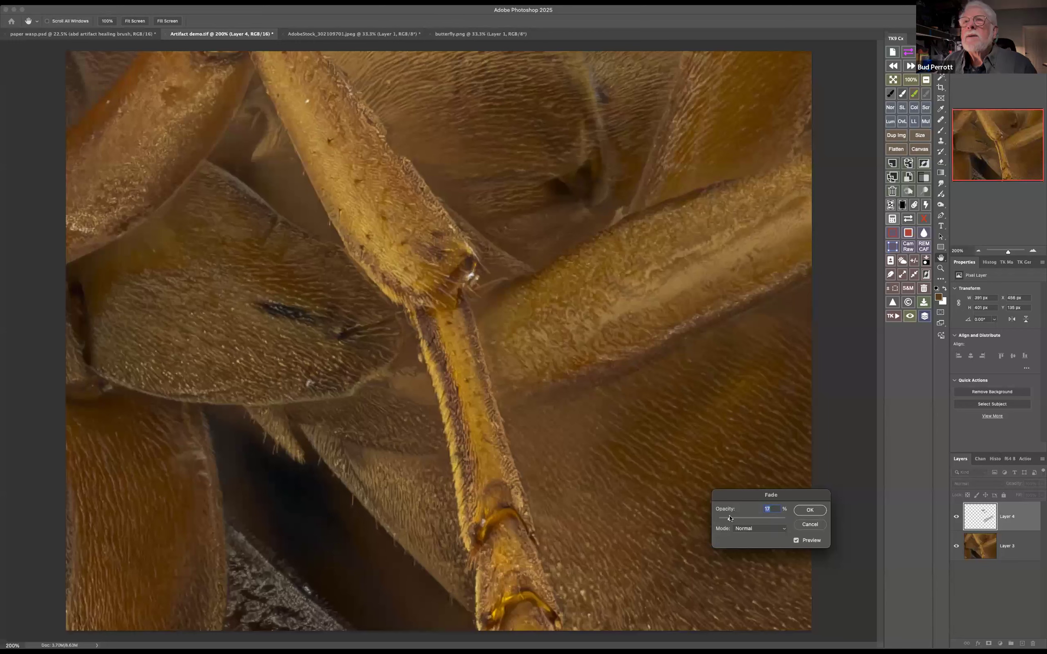
{"action": "left_click", "coordinate": [810, 511]}
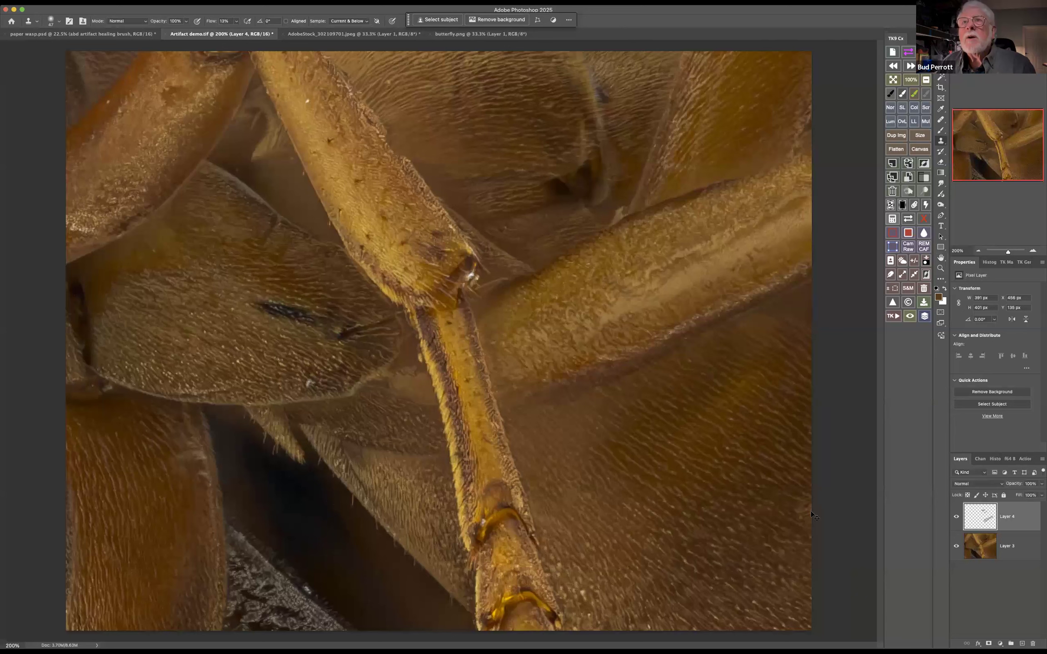
Undo the fade and its clone strokes, and clone hair texture again across the blurred band below the upper abdomen segment
{"action": "key", "text": "super+z"}
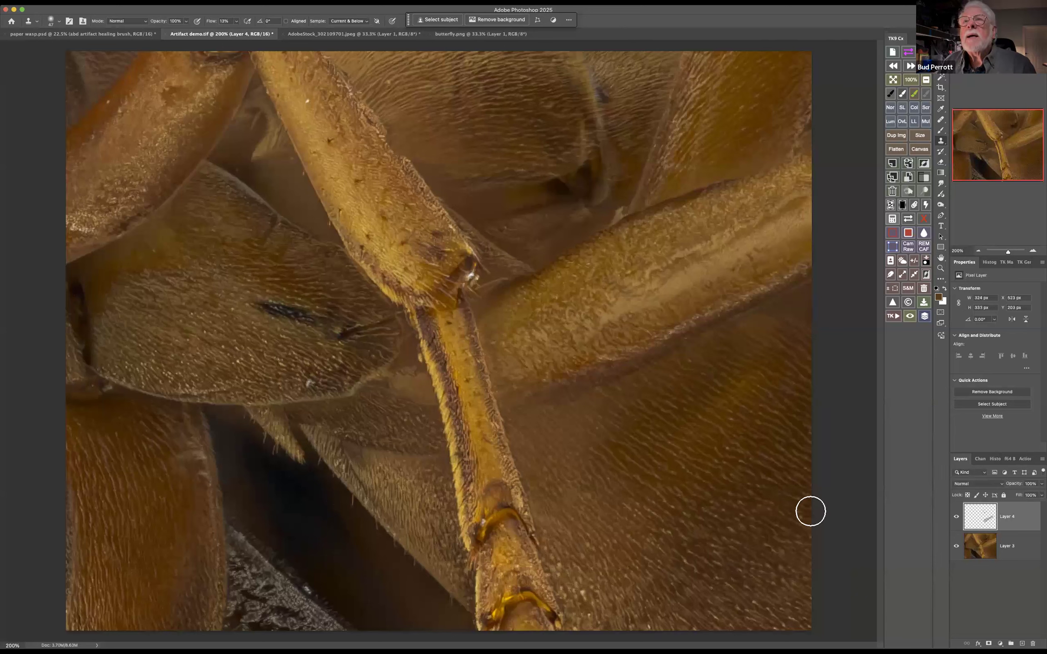
{"action": "key", "text": "super+z"}
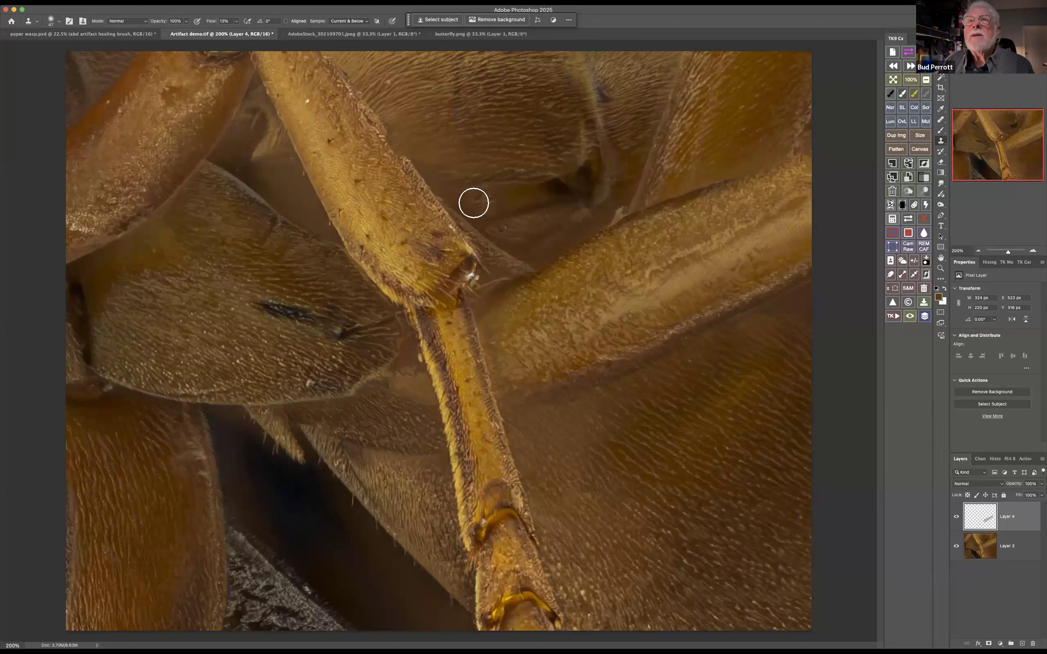
{"action": "mouse_move", "coordinate": [468, 204]}
{"action": "left_mouse_down"}
{"action": "mouse_move", "coordinate": [537, 196]}
{"action": "mouse_move", "coordinate": [557, 210]}
{"action": "left_mouse_up"}
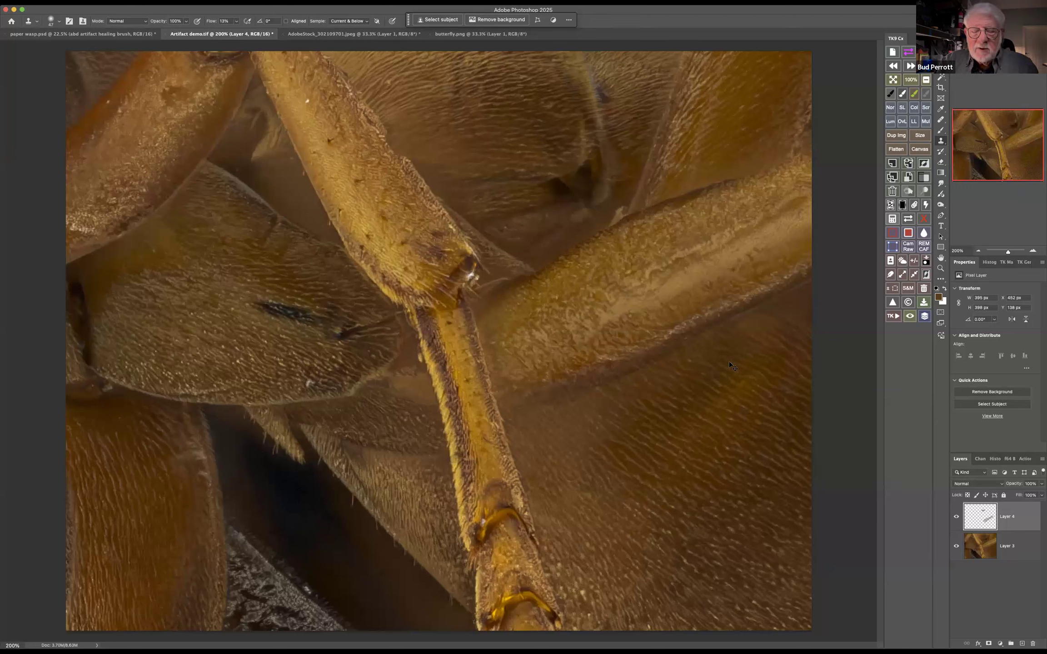
Fade the new clone stroke below the upper abdomen segment to about 59% opacity
{"action": "key", "text": "super+shift+f"}
{"action": "left_click_drag", "start_coordinate": [815, 495], "coordinate": [724, 250]}
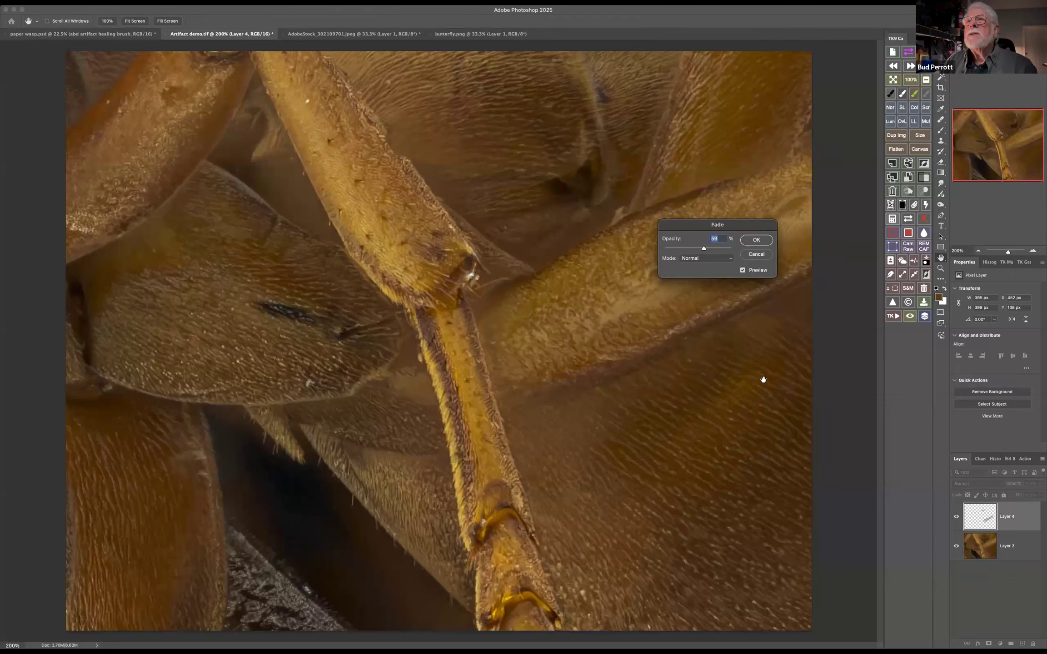
{"action": "left_click", "coordinate": [756, 240]}
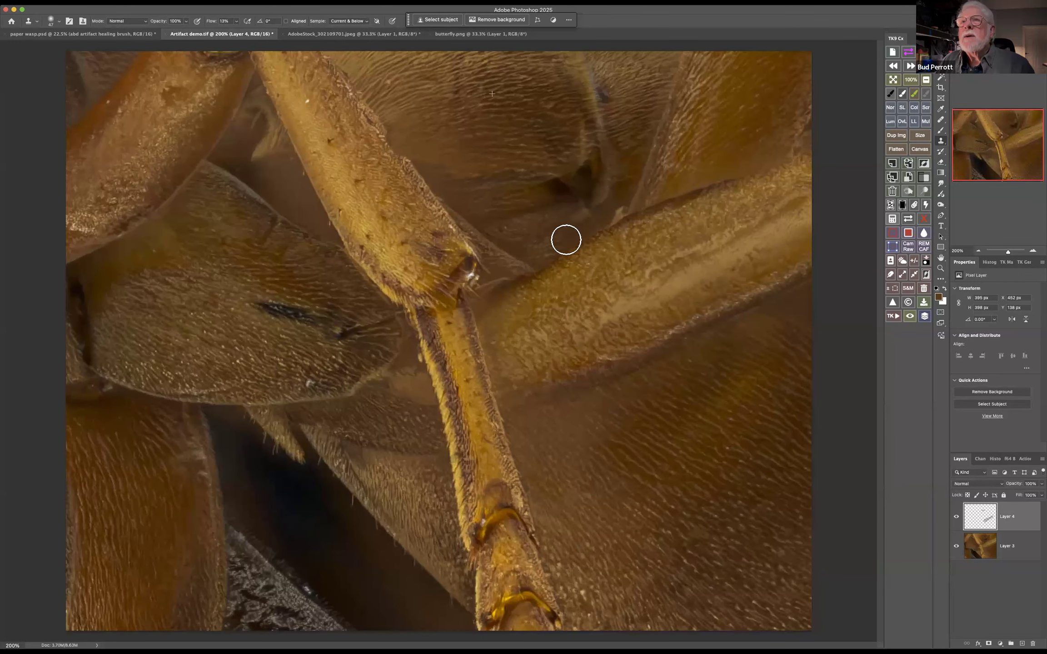
Fade the latest clone stroke on Layer 4 to about 38% opacity
{"action": "key", "text": "super+shift+f"}
{"action": "key", "text": "Down"}
{"action": "key", "text": "Down"}
{"action": "key", "text": "Down"}
{"action": "key", "text": "Down"}
{"action": "key", "text": "Down"}
{"action": "key", "text": "Down"}
{"action": "key", "text": "Down"}
{"action": "left_click", "coordinate": [681, 250]}
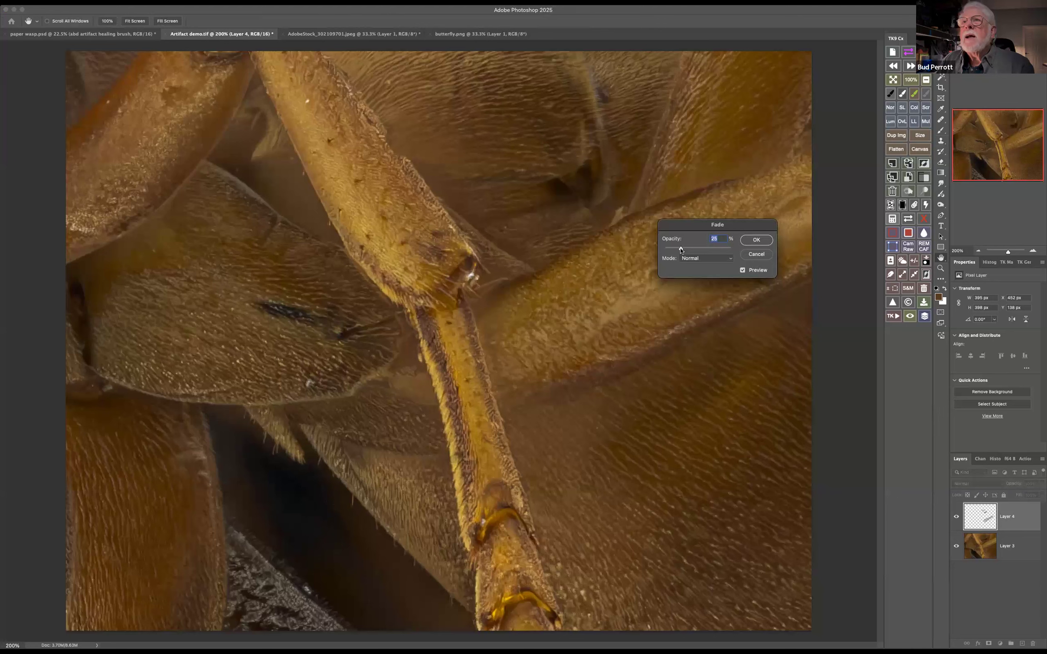
{"action": "left_click_drag", "start_coordinate": [696, 253], "coordinate": [690, 253]}
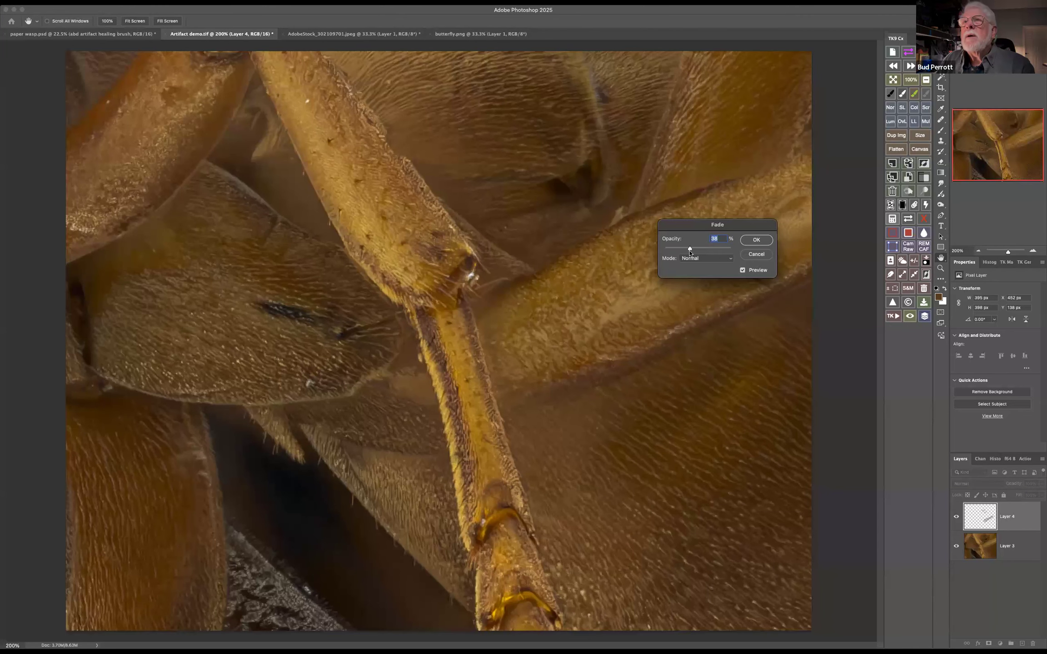
{"action": "left_click", "coordinate": [754, 241]}
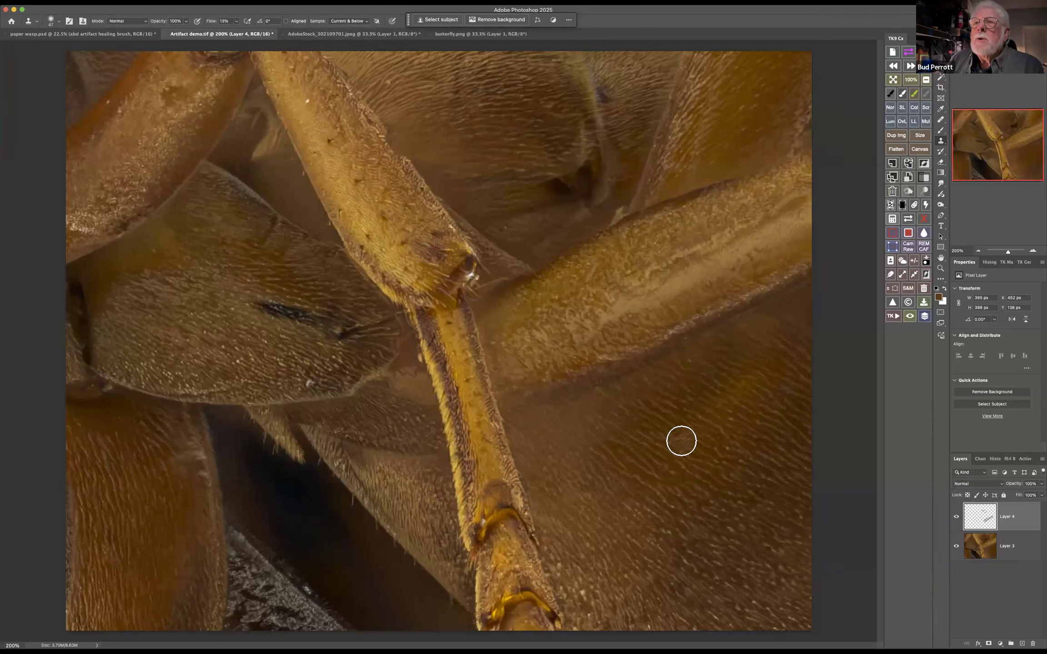
On Layer 3, try cloning texture sampled from the lower abdomen over the thick leg, before and after toggling the Aligned option
{"action": "left_click", "coordinate": [982, 548]}
{"action": "left_click", "coordinate": [675, 466], "text": "alt"}
{"action": "mouse_move", "coordinate": [590, 295]}
{"action": "left_mouse_down"}
{"action": "mouse_move", "coordinate": [585, 303]}
{"action": "mouse_move", "coordinate": [612, 272]}
{"action": "mouse_move", "coordinate": [589, 325]}
{"action": "mouse_move", "coordinate": [599, 337]}
{"action": "mouse_move", "coordinate": [561, 334]}
{"action": "left_mouse_up"}
{"action": "mouse_move", "coordinate": [724, 231]}
{"action": "left_mouse_down"}
{"action": "mouse_move", "coordinate": [718, 269]}
{"action": "mouse_move", "coordinate": [753, 224]}
{"action": "mouse_move", "coordinate": [732, 271]}
{"action": "mouse_move", "coordinate": [771, 224]}
{"action": "mouse_move", "coordinate": [693, 270]}
{"action": "mouse_move", "coordinate": [719, 106]}
{"action": "mouse_move", "coordinate": [713, 116]}
{"action": "mouse_move", "coordinate": [726, 121]}
{"action": "mouse_move", "coordinate": [737, 112]}
{"action": "mouse_move", "coordinate": [721, 161]}
{"action": "left_mouse_up"}
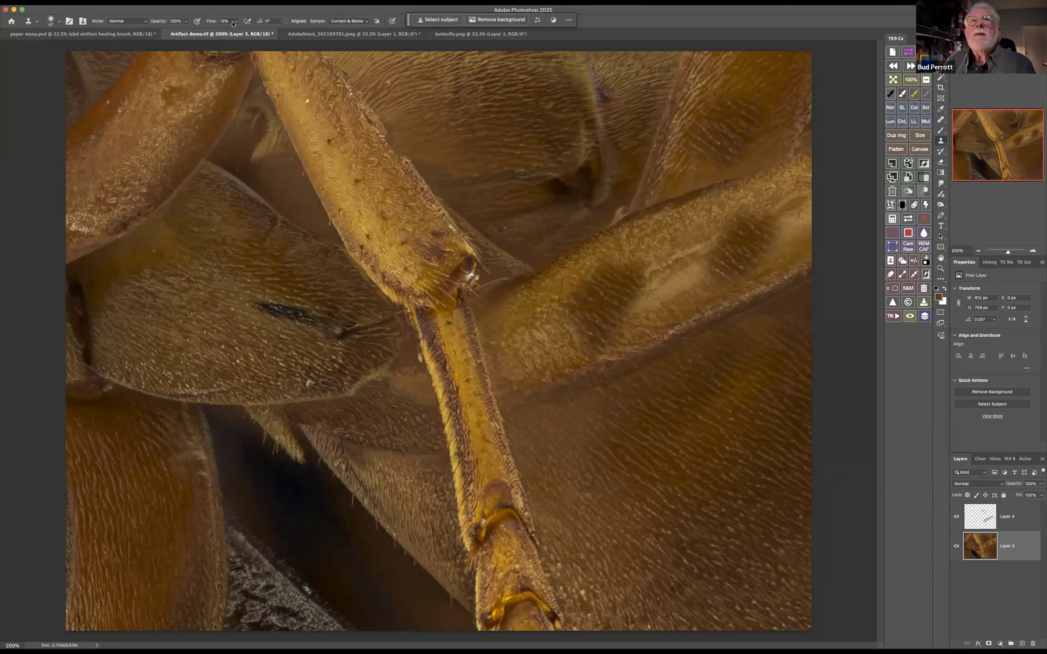
{"action": "left_click", "coordinate": [285, 21]}
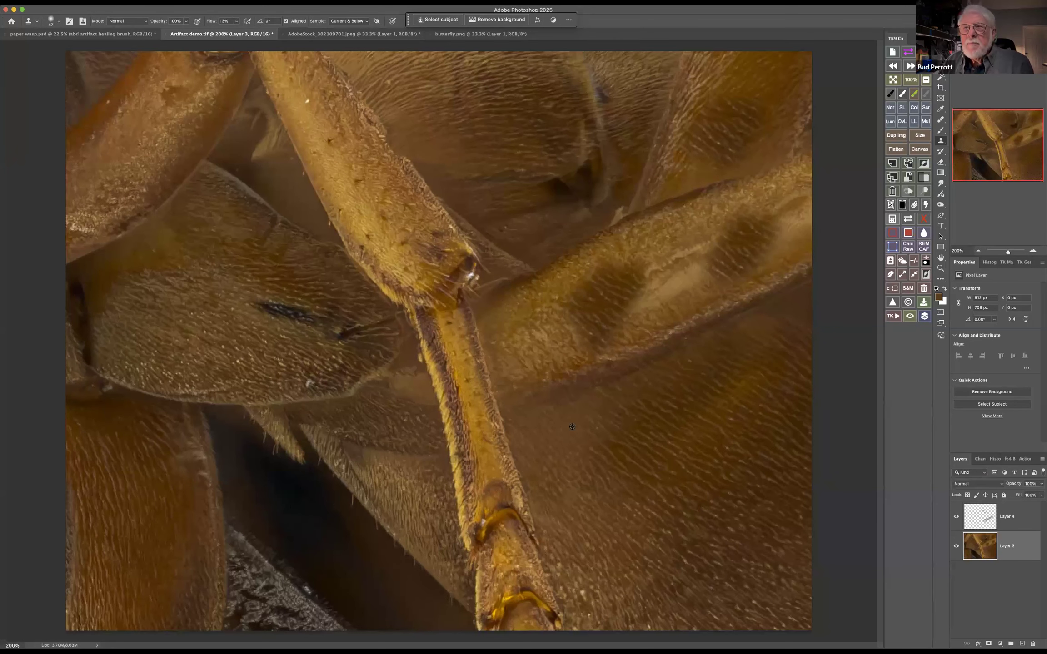
{"action": "mouse_move", "coordinate": [563, 366]}
{"action": "left_mouse_down"}
{"action": "mouse_move", "coordinate": [759, 259]}
{"action": "mouse_move", "coordinate": [574, 367]}
{"action": "left_mouse_up"}
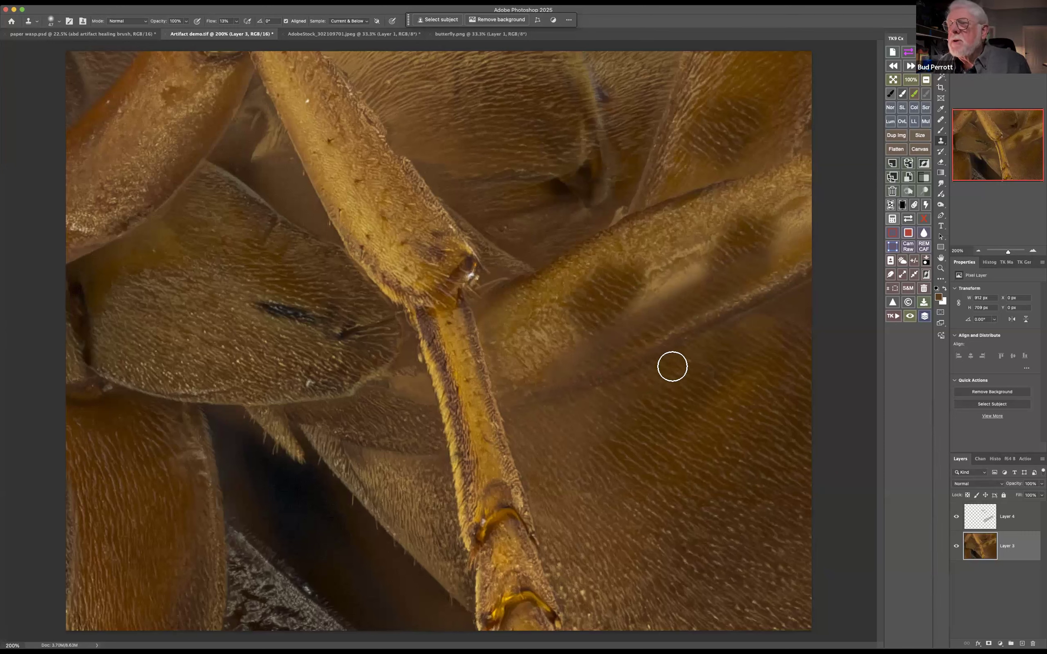
Revert the document to its original Artifact demo.tif history snapshot and show its layers again
{"action": "left_click", "coordinate": [998, 460]}
{"action": "left_click", "coordinate": [989, 473]}
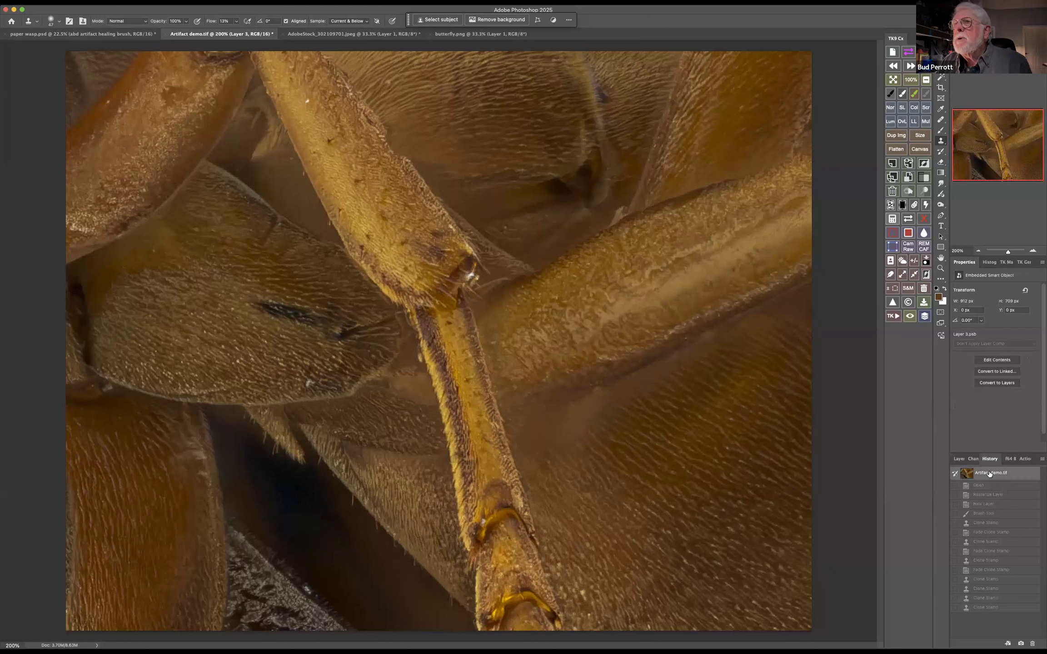
{"action": "left_click", "coordinate": [958, 459]}
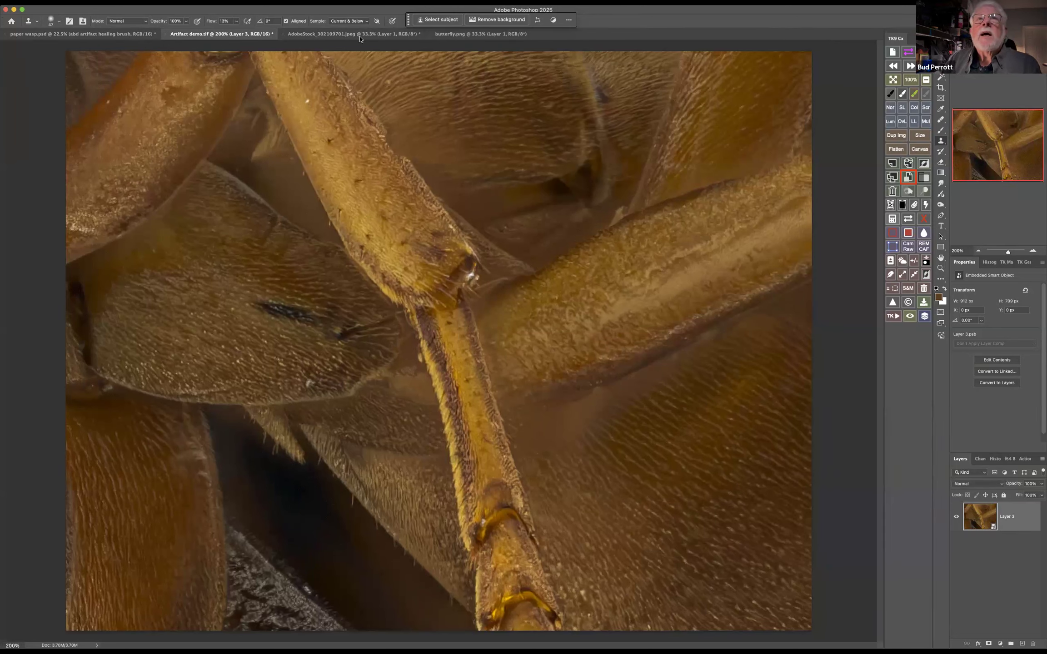
Open the contents of the Layer 3 smart object and brighten the image with a Levels adjustment, midtones at about 1.31
{"action": "double_click", "coordinate": [981, 518]}
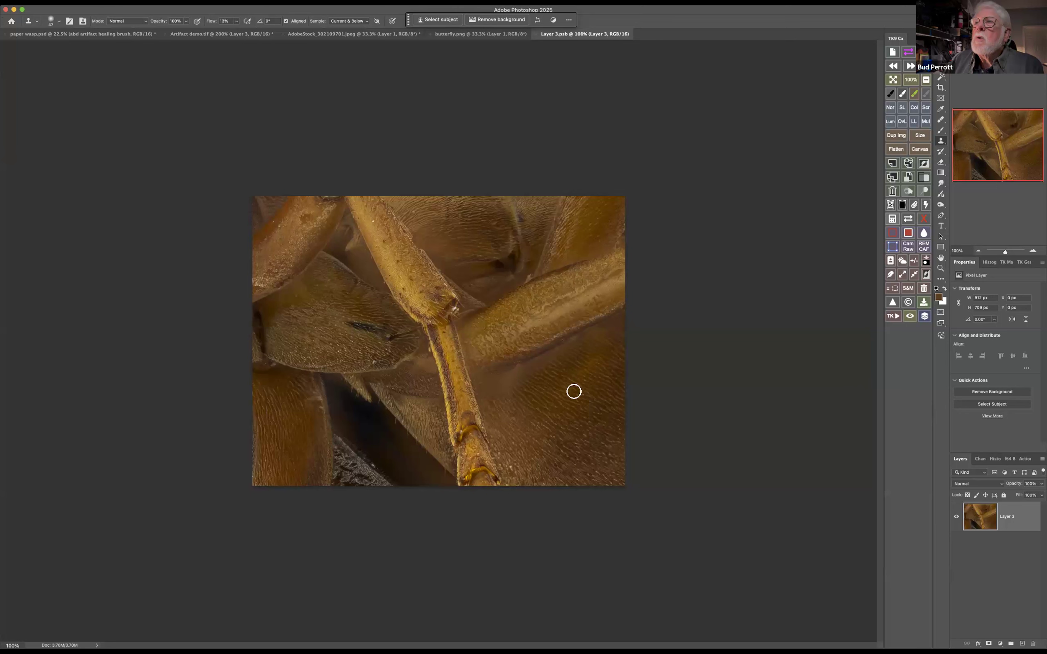
{"action": "left_click", "coordinate": [1000, 644]}
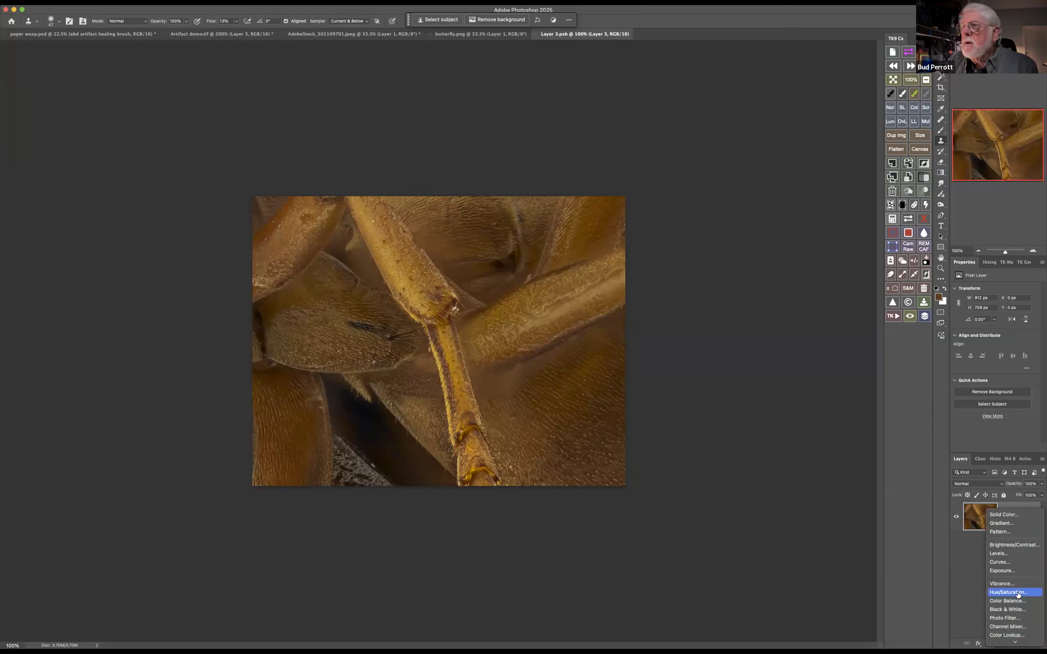
{"action": "left_click", "coordinate": [1012, 554]}
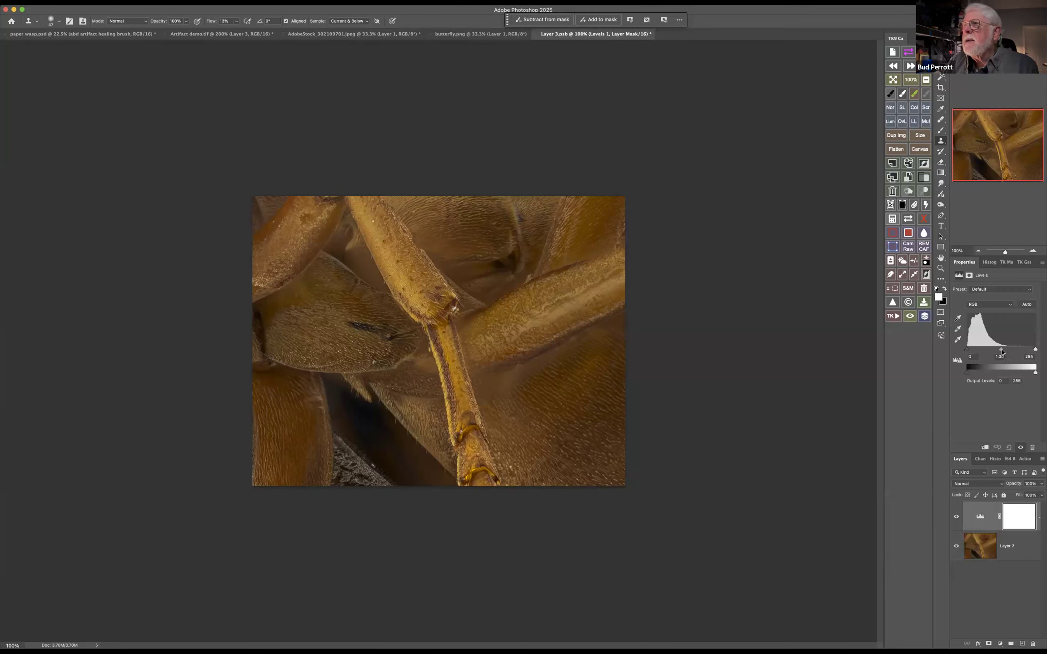
{"action": "left_click_drag", "start_coordinate": [1002, 350], "coordinate": [995, 351]}
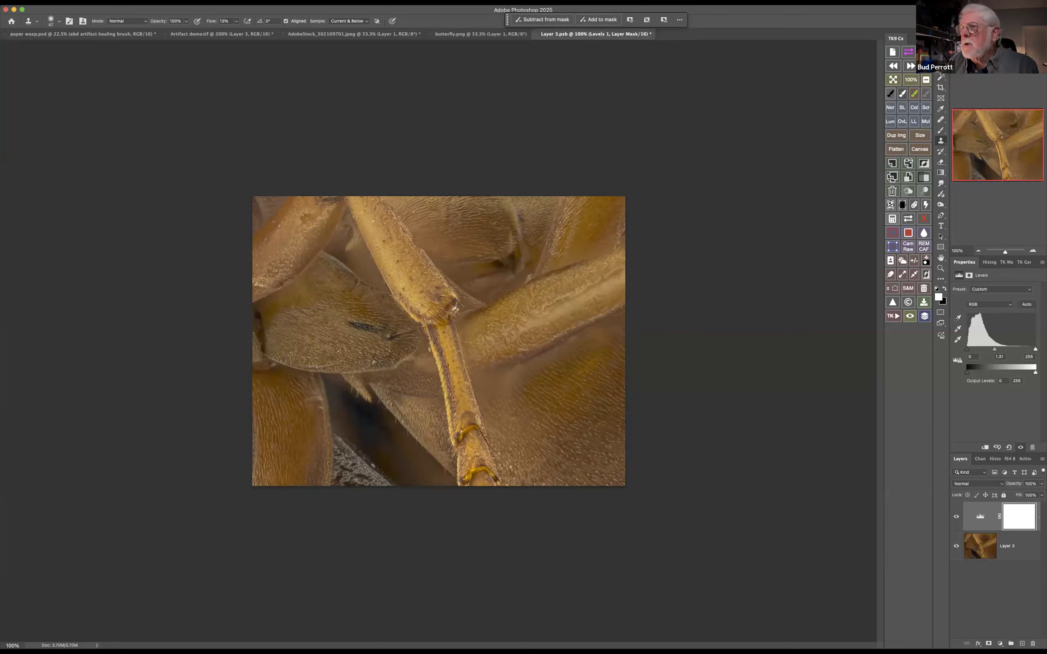
Add a Curves adjustment with a contrast-boosting S-curve to the smart object contents, and close Layer 3.psb with its changes saved
{"action": "left_click", "coordinate": [1000, 643]}
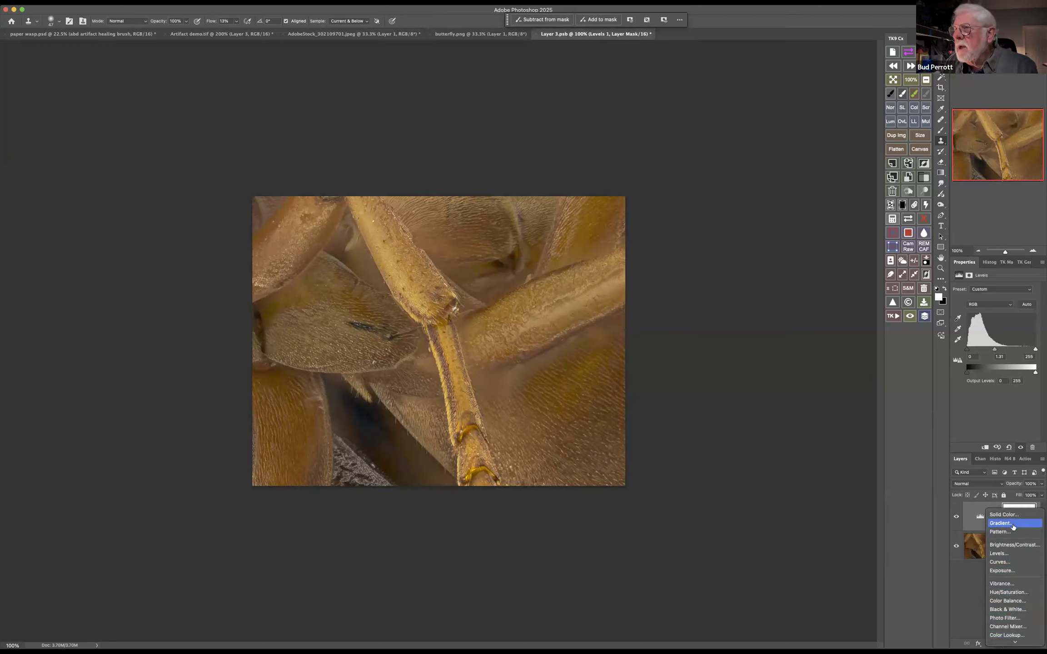
{"action": "left_click", "coordinate": [1000, 562]}
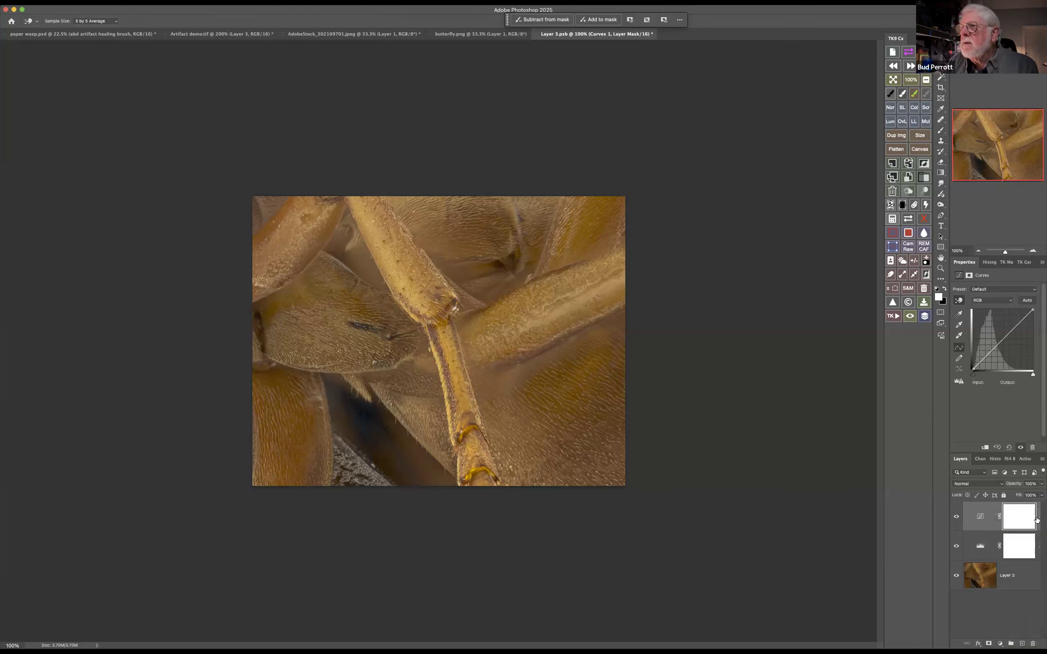
{"action": "left_click_drag", "start_coordinate": [990, 351], "coordinate": [1011, 329]}
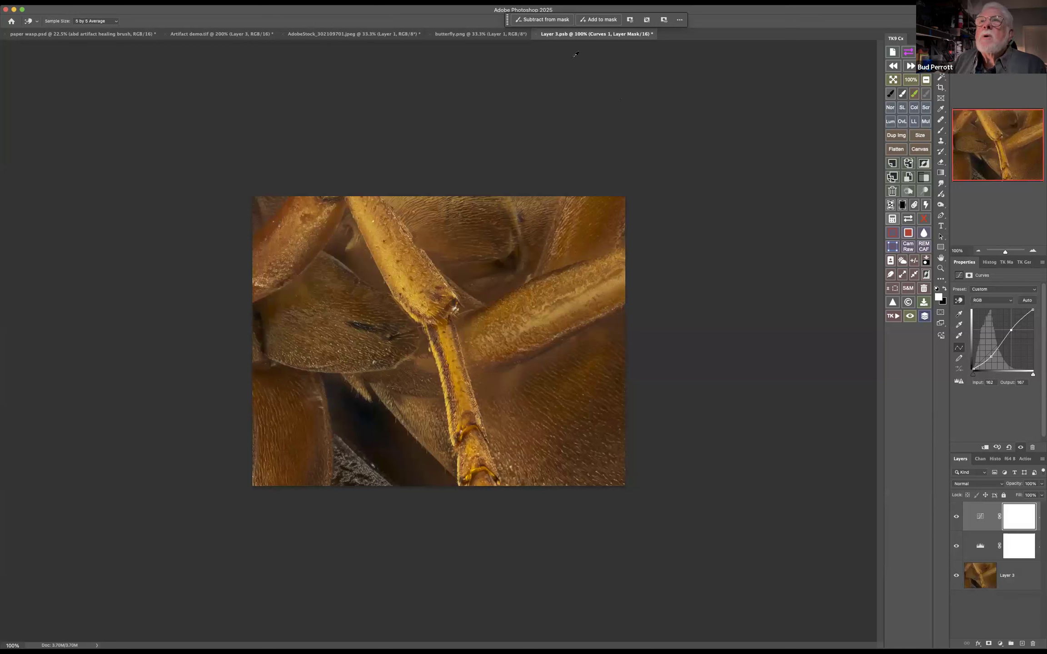
{"action": "left_click", "coordinate": [537, 34]}
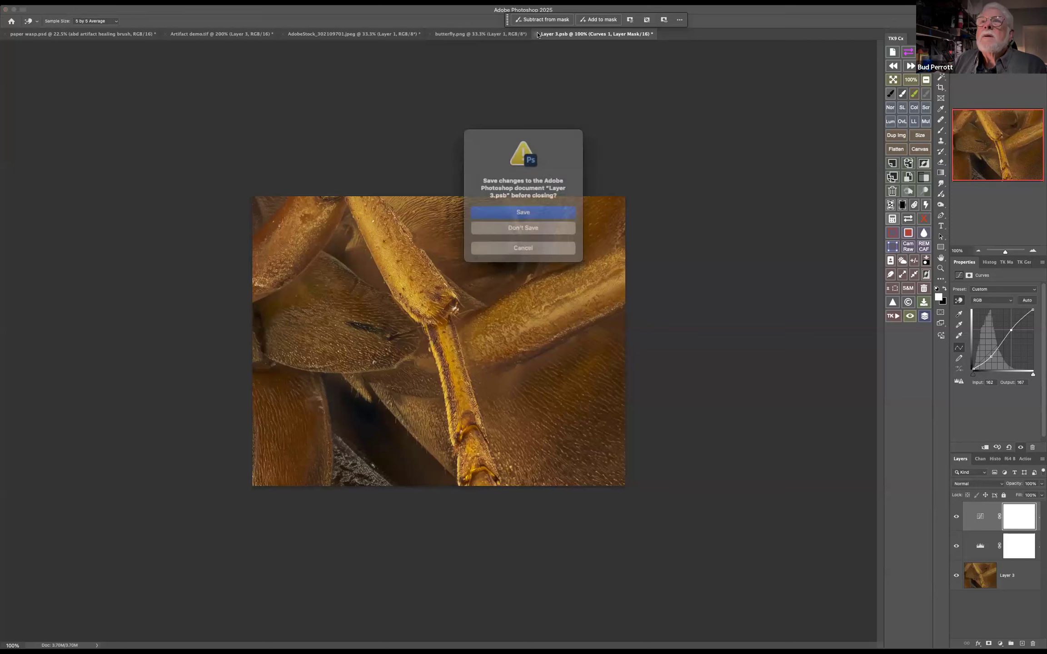
{"action": "left_click", "coordinate": [524, 212]}
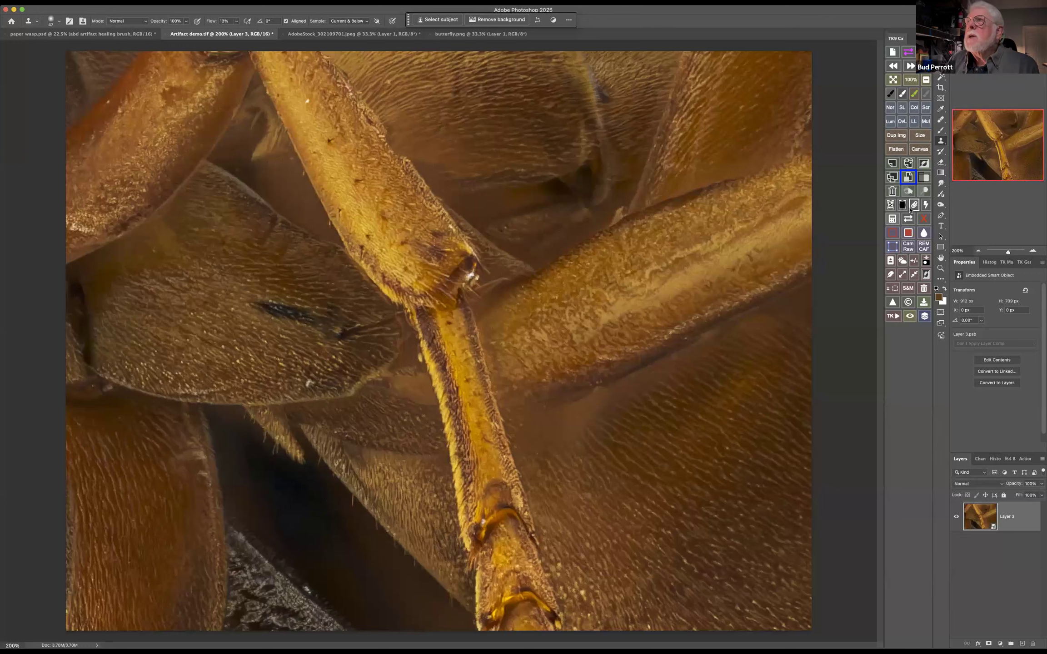
Choose the Healing Brush for retouching the abdomen and rasterize the Layer 3 smart object so it can be painted on
{"action": "left_click", "coordinate": [941, 120]}
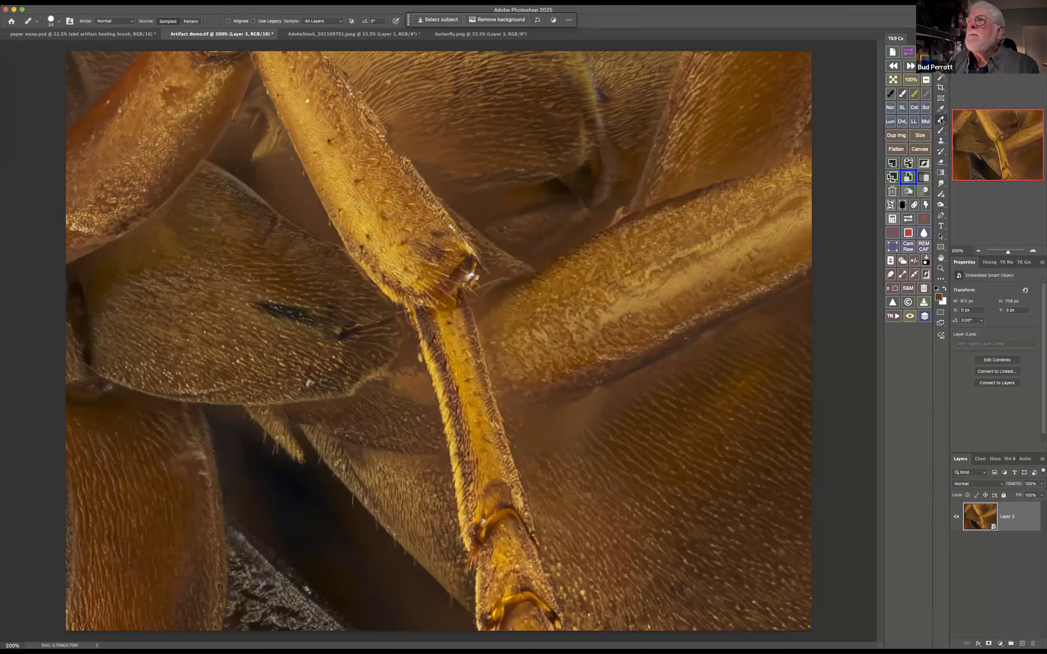
{"action": "right_click", "coordinate": [941, 120]}
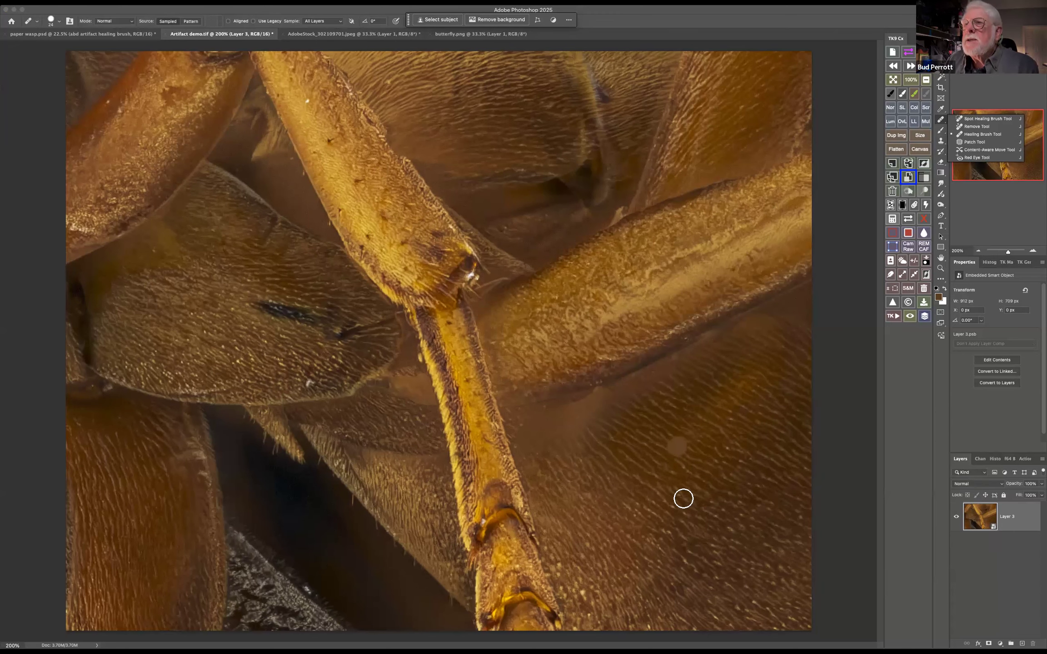
{"action": "left_click", "coordinate": [661, 497]}
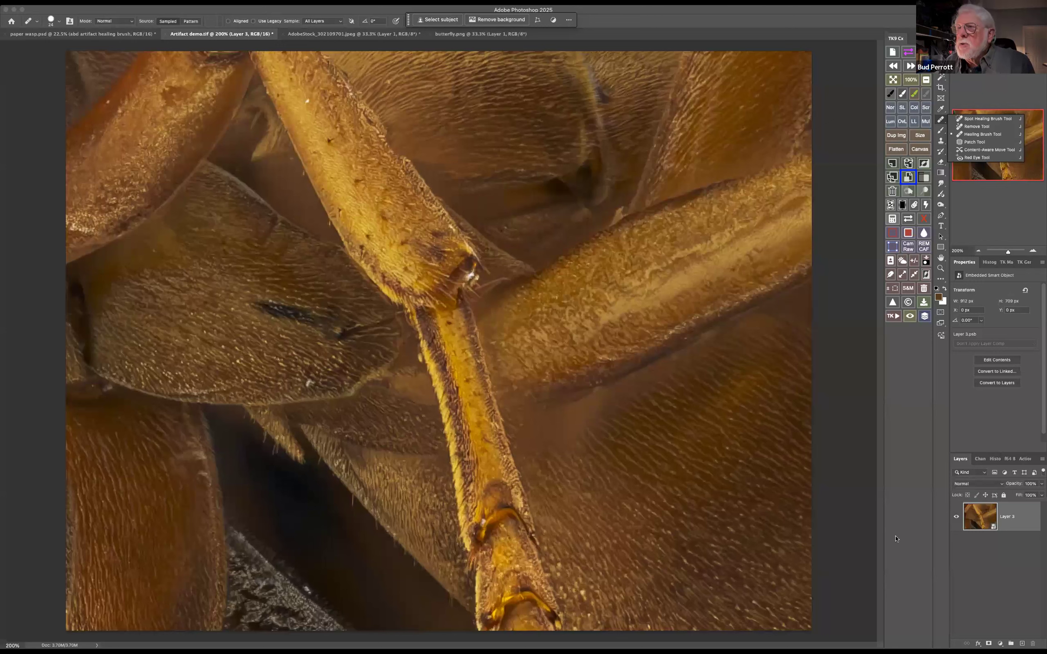
{"action": "left_click", "coordinate": [707, 515], "text": "alt"}
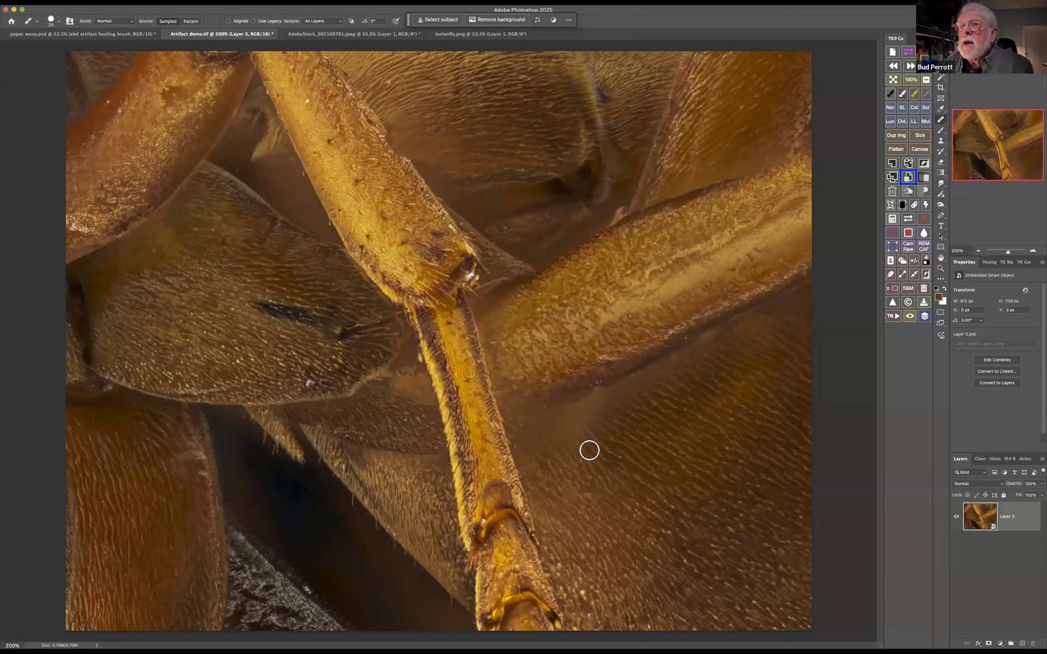
{"action": "left_click", "coordinate": [532, 438]}
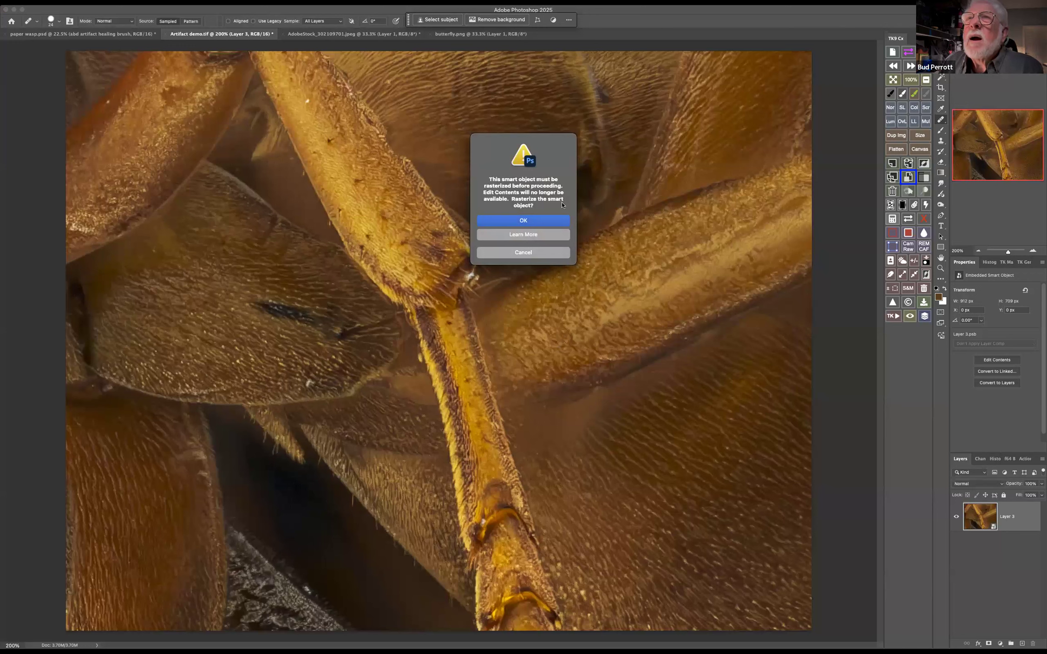
{"action": "left_click", "coordinate": [548, 221]}
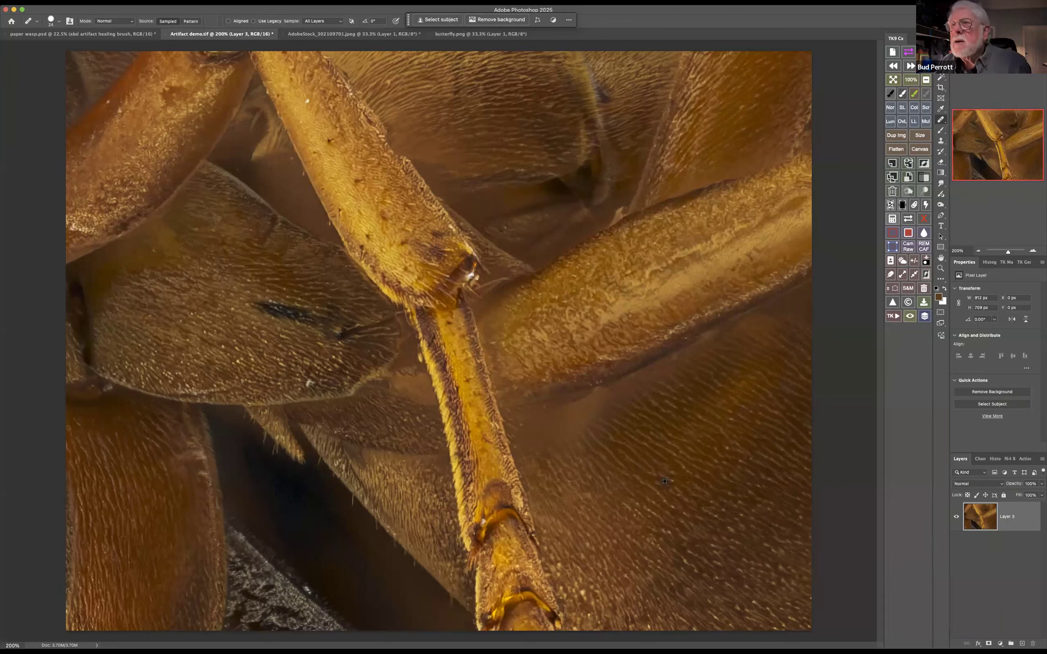
Heal the blurred patch of abdomen below the thick leg with hair texture and fade the stroke to about 79% opacity
{"action": "mouse_move", "coordinate": [561, 417]}
{"action": "left_mouse_down"}
{"action": "mouse_move", "coordinate": [531, 439]}
{"action": "mouse_move", "coordinate": [561, 440]}
{"action": "mouse_move", "coordinate": [581, 409]}
{"action": "mouse_move", "coordinate": [645, 376]}
{"action": "mouse_move", "coordinate": [563, 463]}
{"action": "left_mouse_up"}
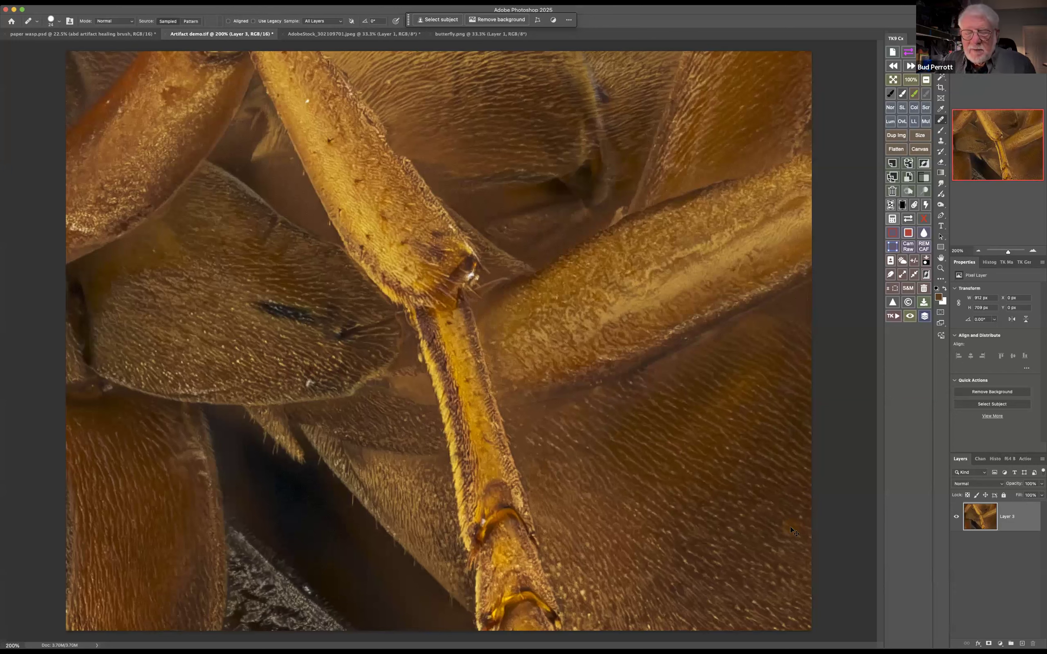
{"action": "key", "text": "super+shift+f"}
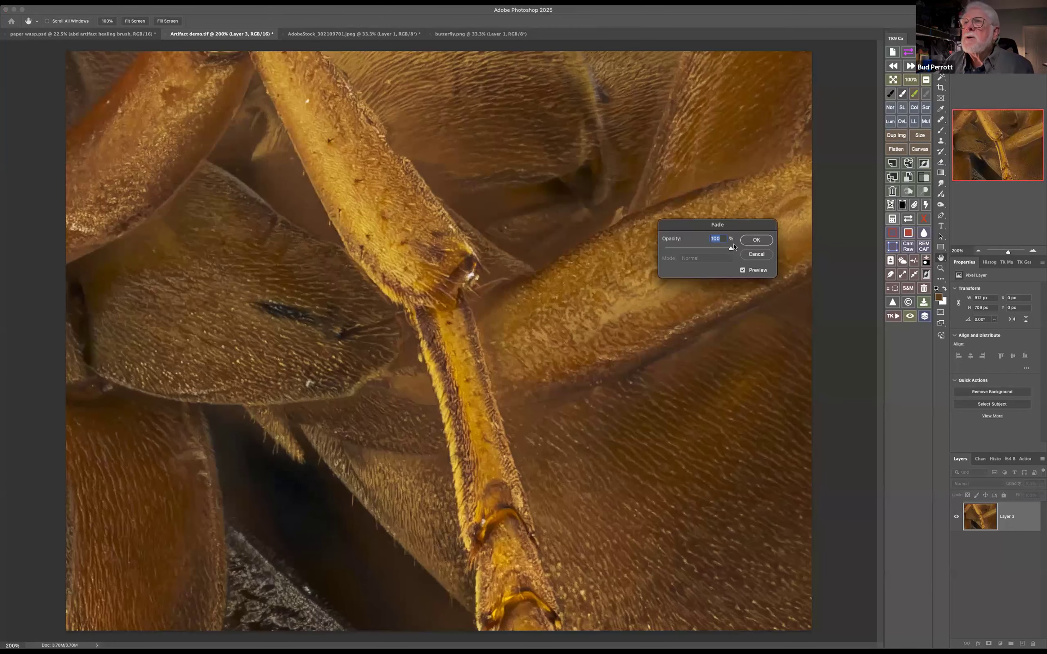
{"action": "left_click_drag", "start_coordinate": [723, 249], "coordinate": [716, 250]}
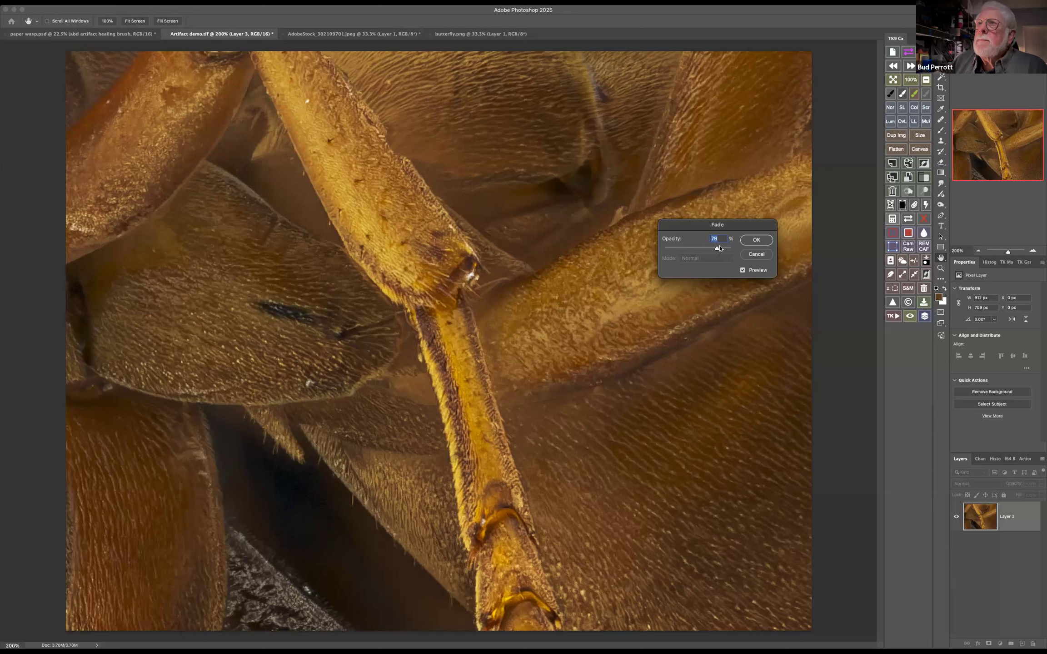
{"action": "left_click", "coordinate": [756, 240]}
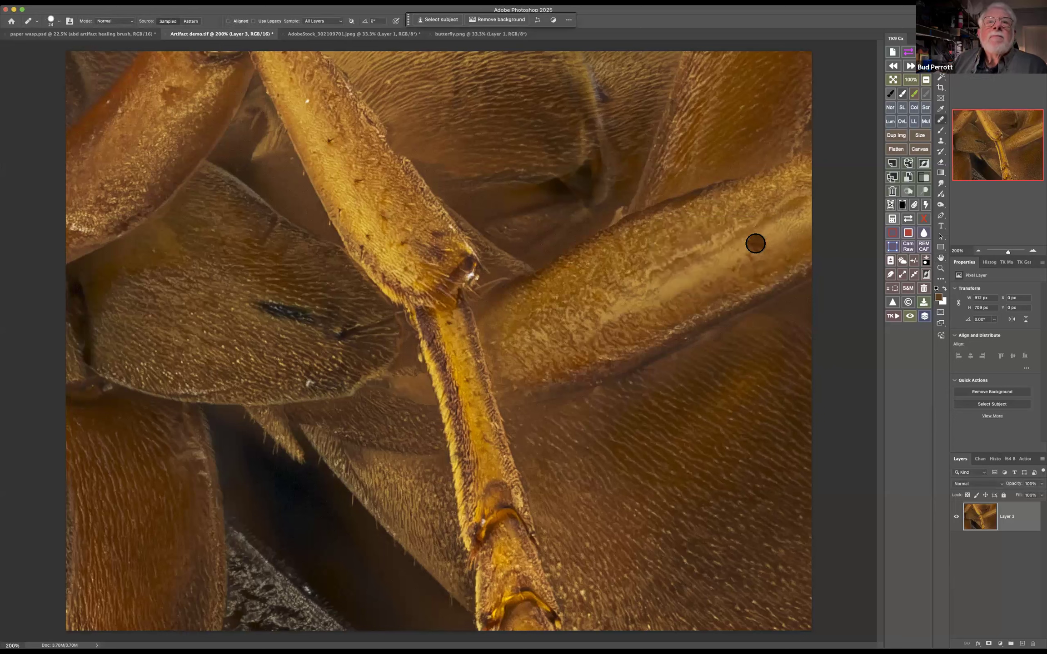
Switch to the Keynote presentation showing the Clone Stamp Subtleties slide
{"action": "left_click", "coordinate": [190, 126]}
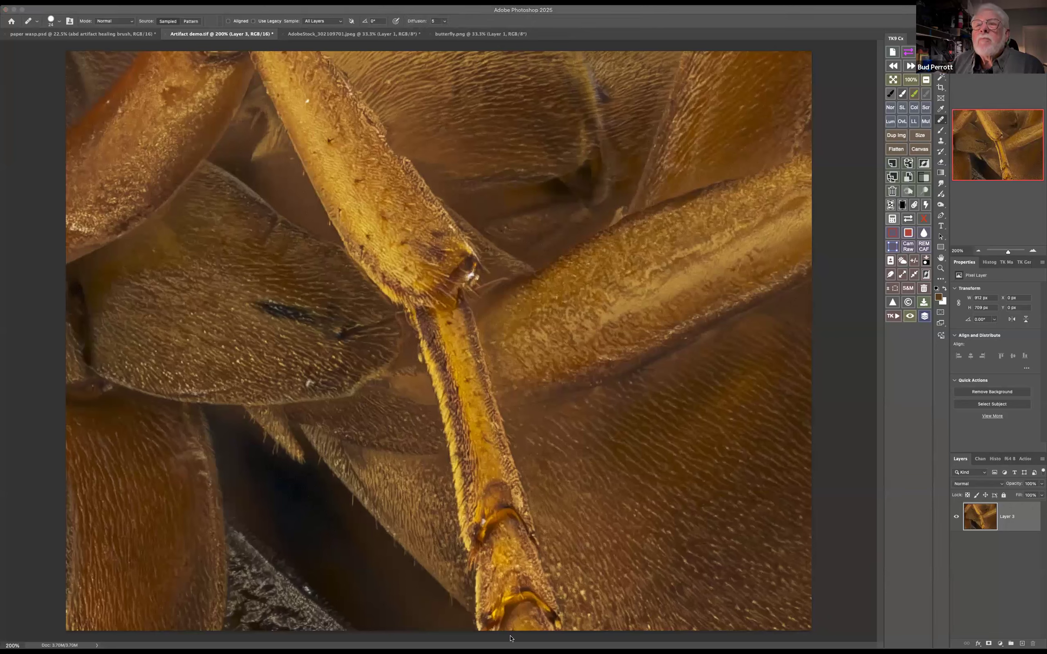
{"action": "left_click", "coordinate": [512, 639]}
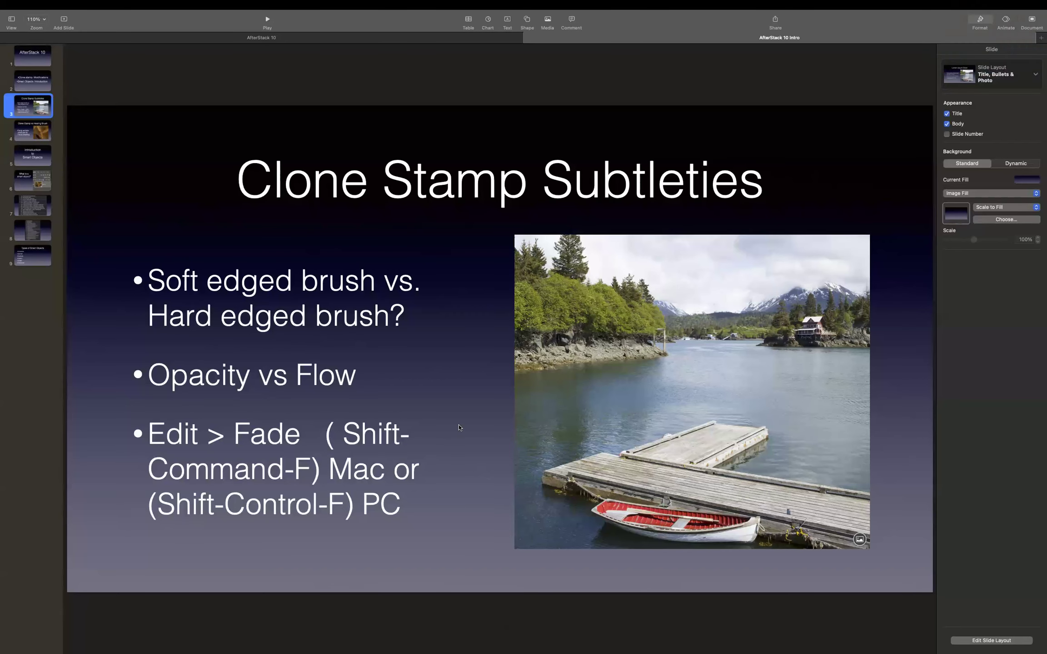
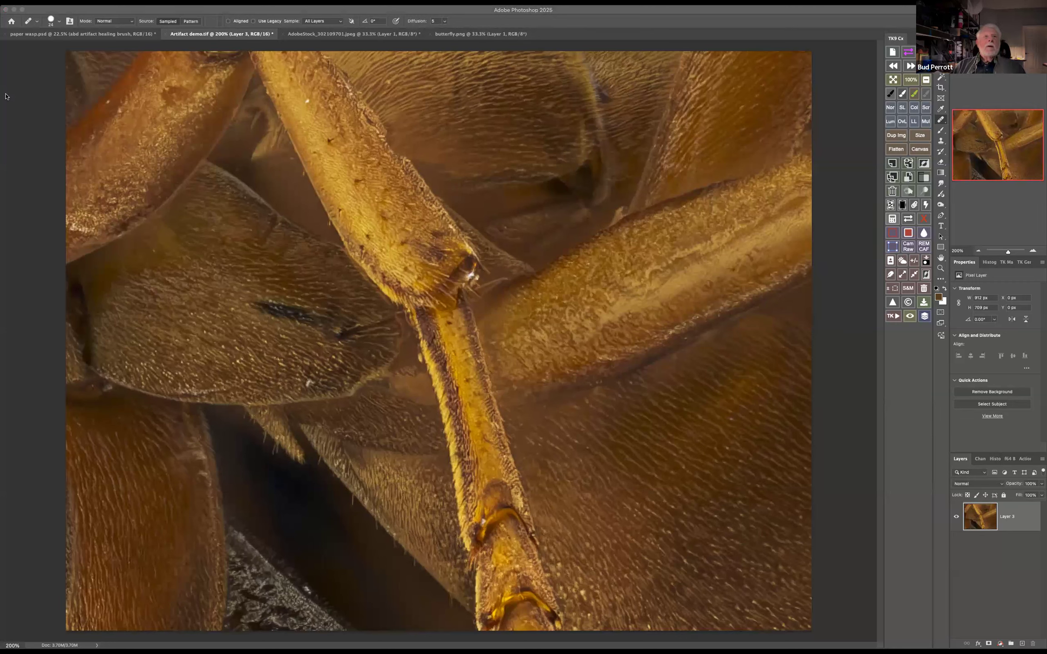
Add a Curves adjustment above Layer 3 and shape a contrast-boosting S-curve, lowering the shadow point from input 65 to output 48
{"action": "left_click", "coordinate": [1001, 643]}
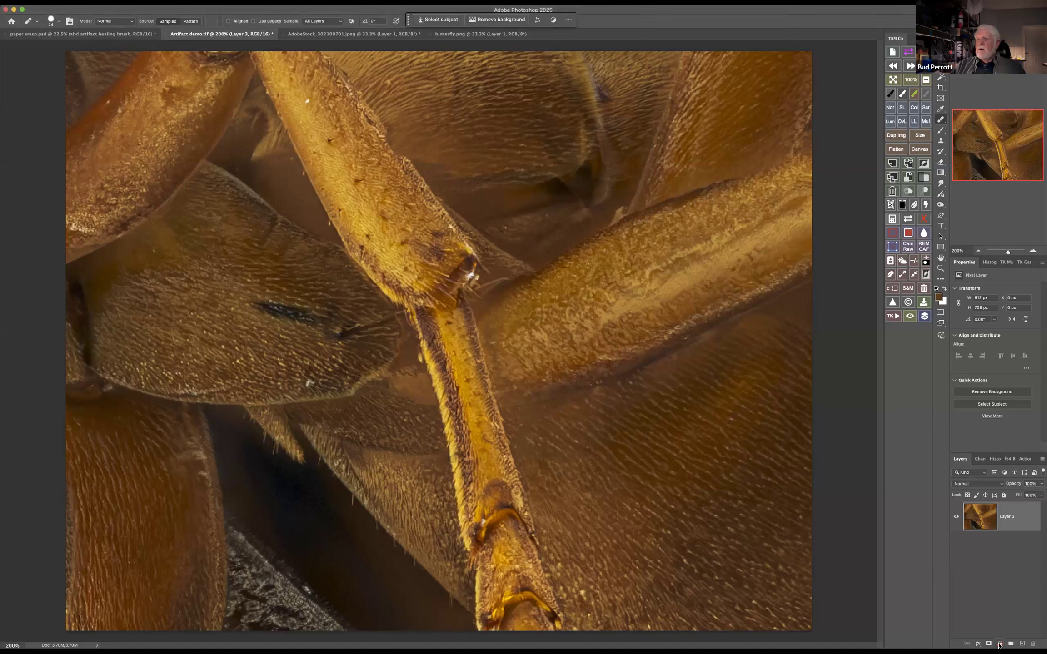
{"action": "left_click", "coordinate": [1000, 644]}
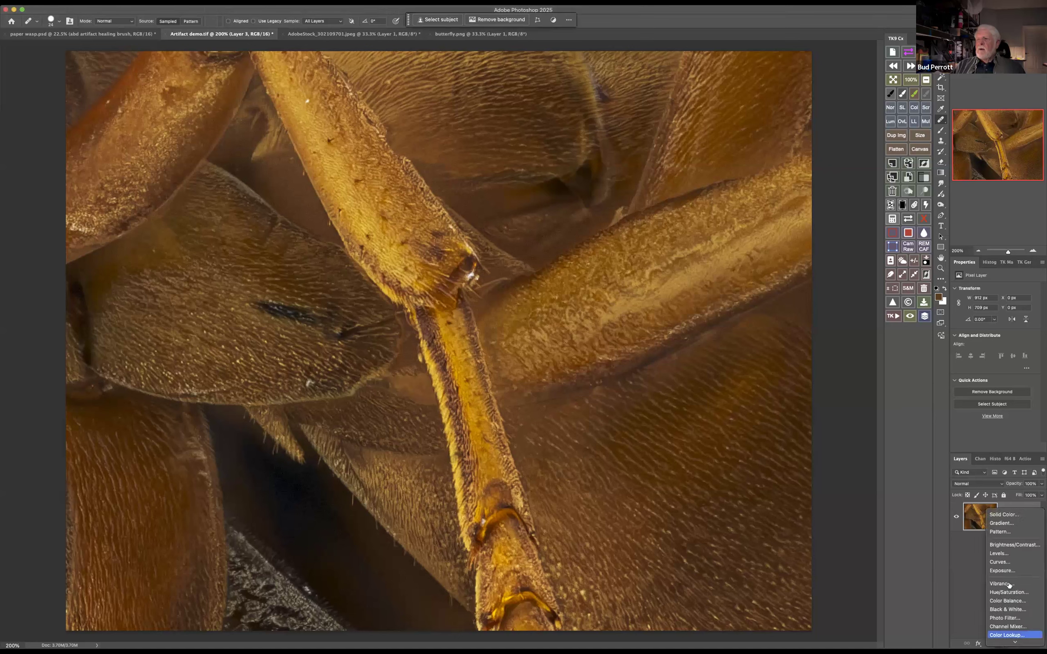
{"action": "left_click", "coordinate": [1012, 562]}
{"action": "mouse_move", "coordinate": [994, 353]}
{"action": "left_mouse_down"}
{"action": "mouse_move", "coordinate": [1010, 330]}
{"action": "mouse_move", "coordinate": [987, 362]}
{"action": "left_mouse_up"}
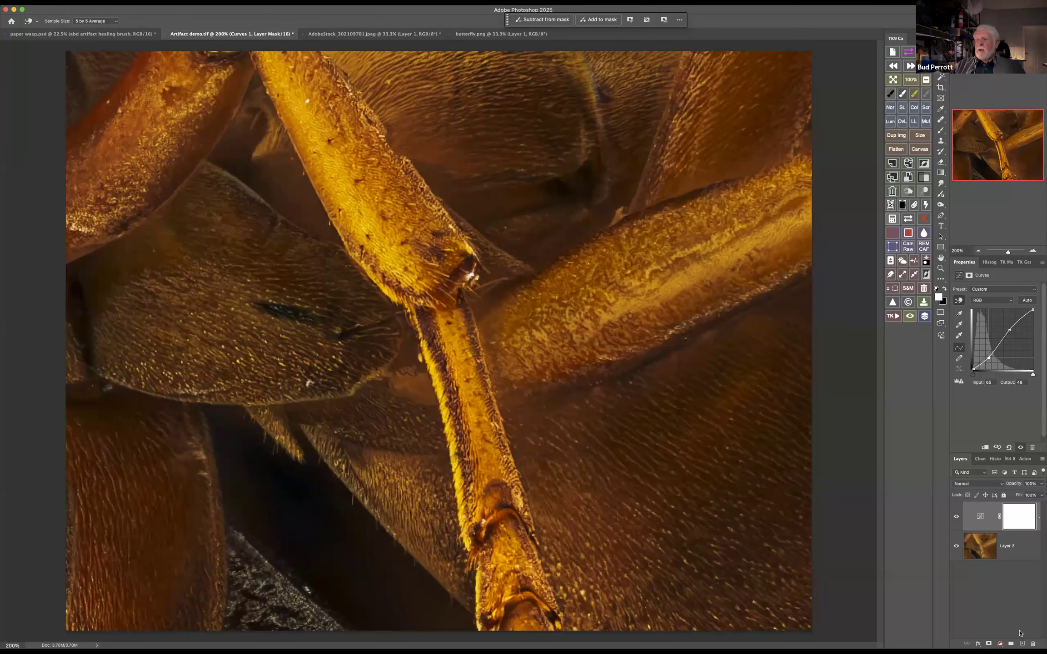
Add a Hue/Saturation adjustment above the Curves layer and shift the master hue to about -8
{"action": "left_click", "coordinate": [1000, 643]}
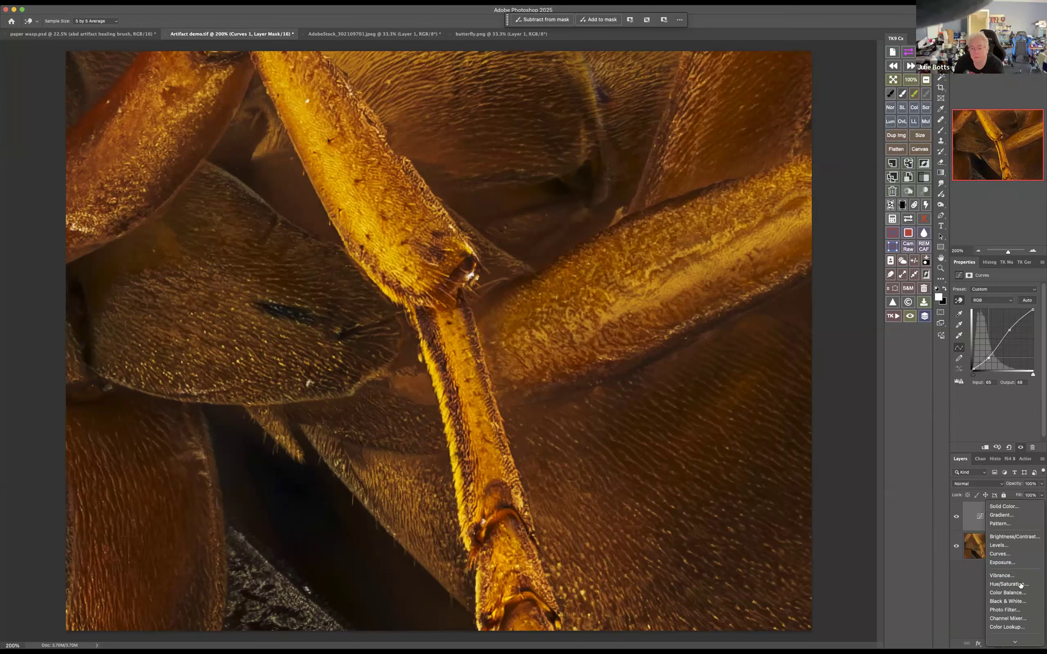
{"action": "left_click", "coordinate": [1022, 585]}
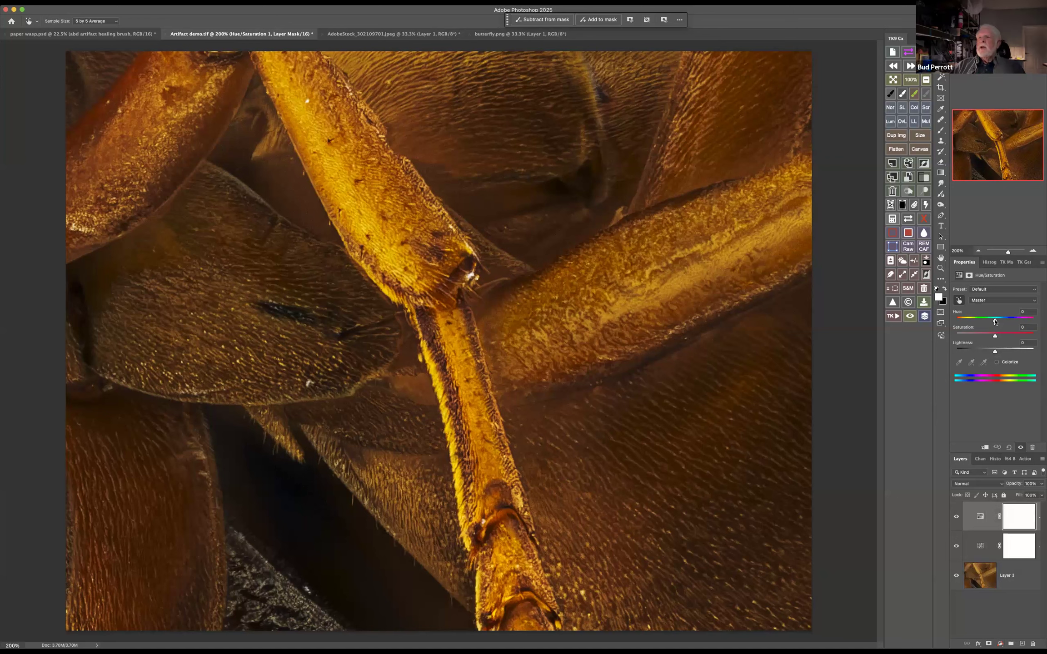
{"action": "left_click_drag", "start_coordinate": [994, 321], "coordinate": [993, 322]}
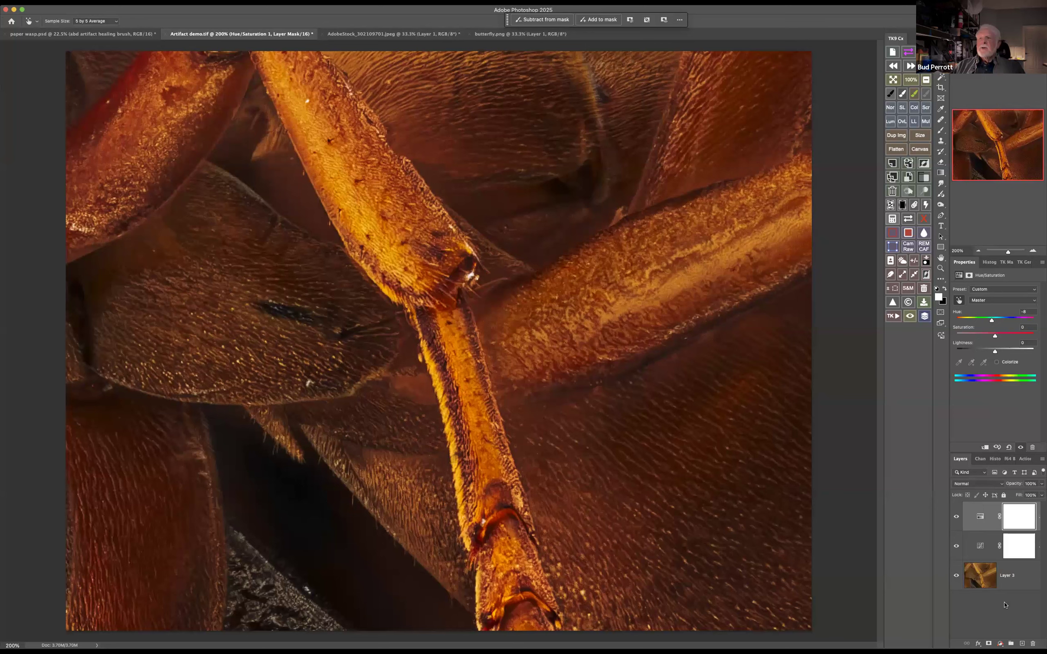
Select Layer 3 together with both adjustment layers and convert them into one smart object
{"action": "left_click", "coordinate": [1014, 577]}
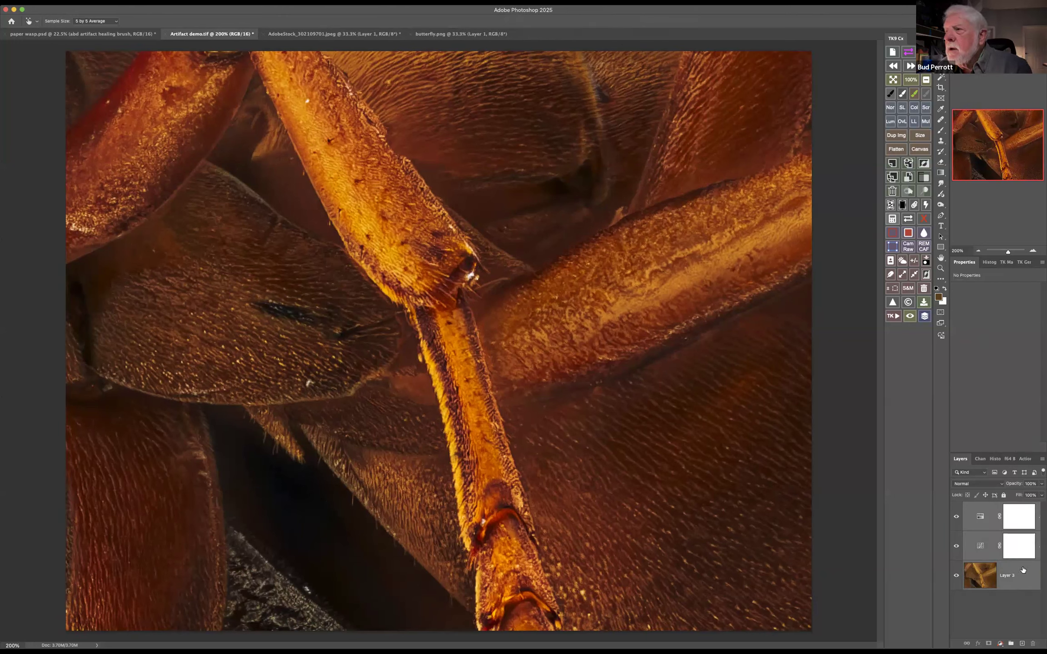
{"action": "right_click", "coordinate": [1022, 571]}
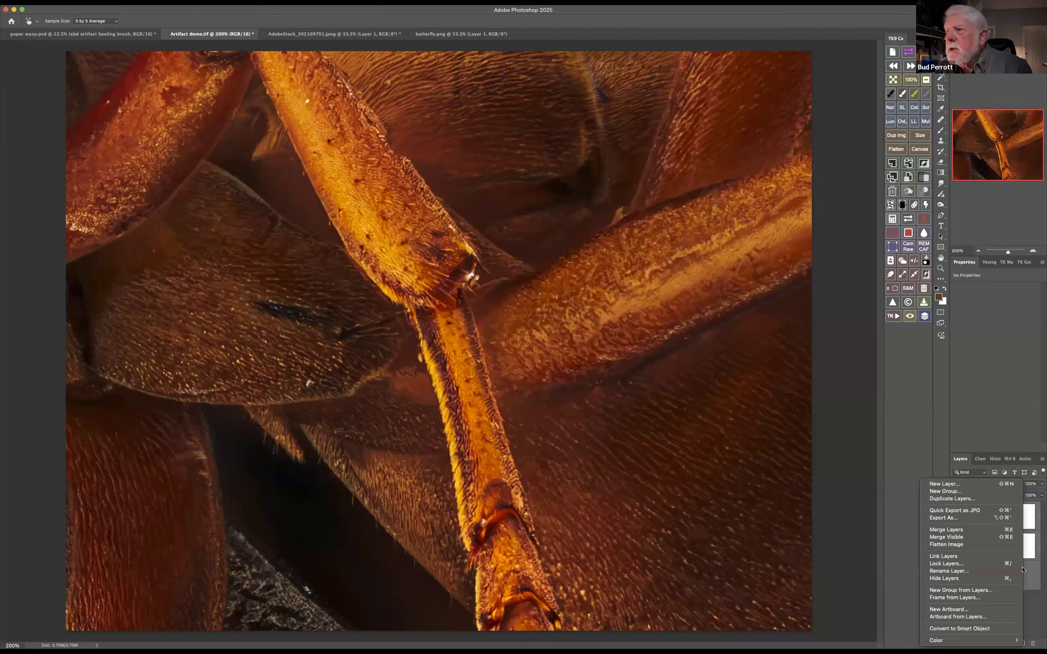
{"action": "left_click", "coordinate": [1005, 631]}
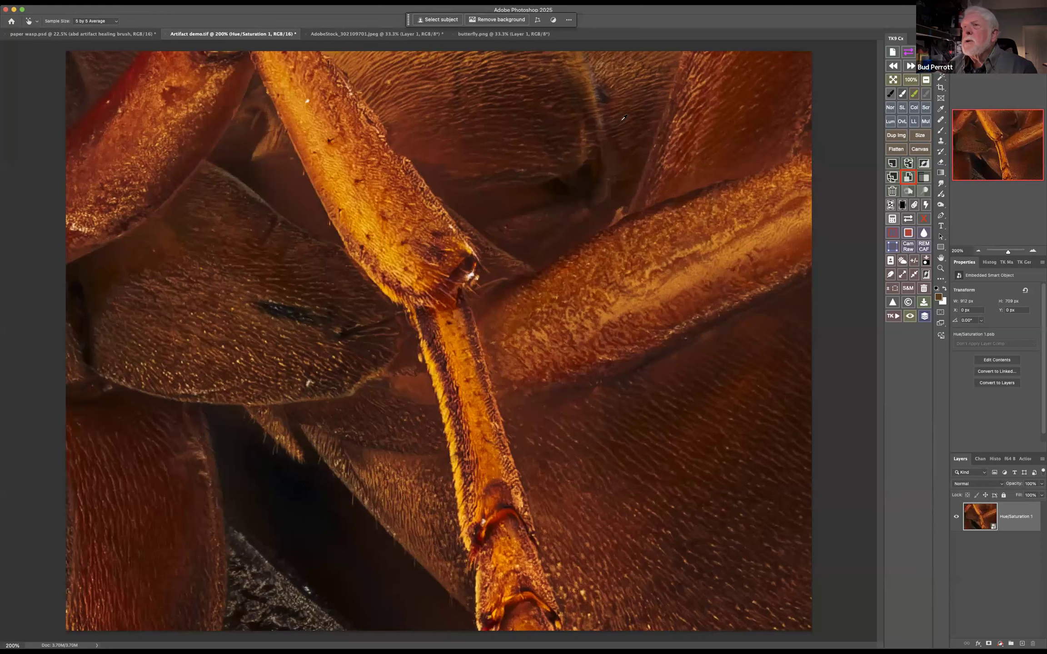
Open the smart object's contents and delete the Hue/Saturation adjustment along with its mask
{"action": "double_click", "coordinate": [983, 518]}
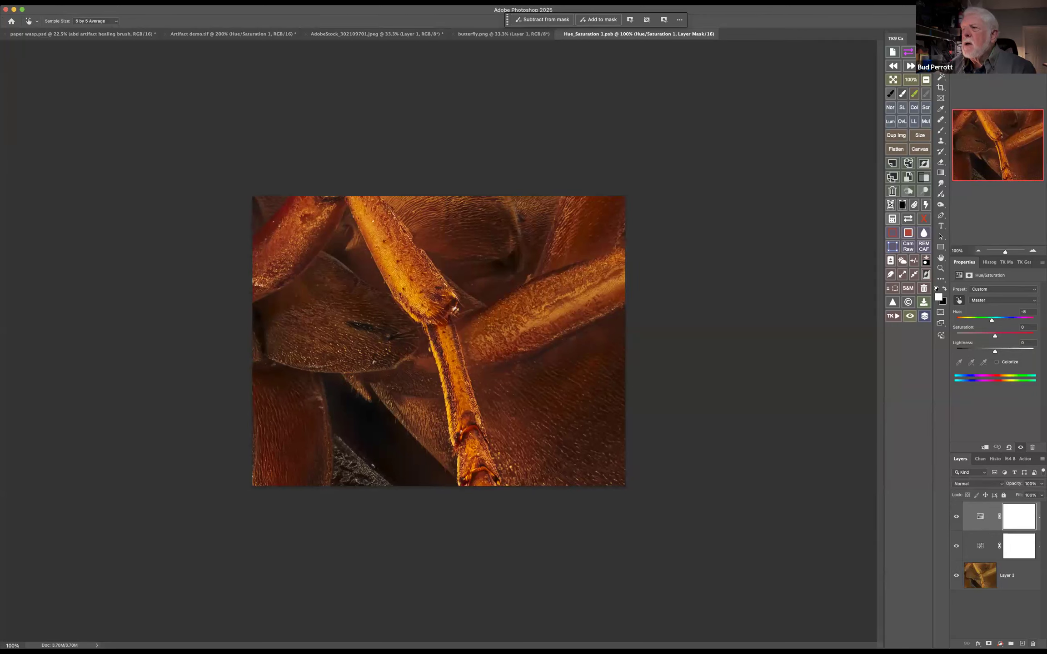
{"action": "left_click", "coordinate": [1033, 644]}
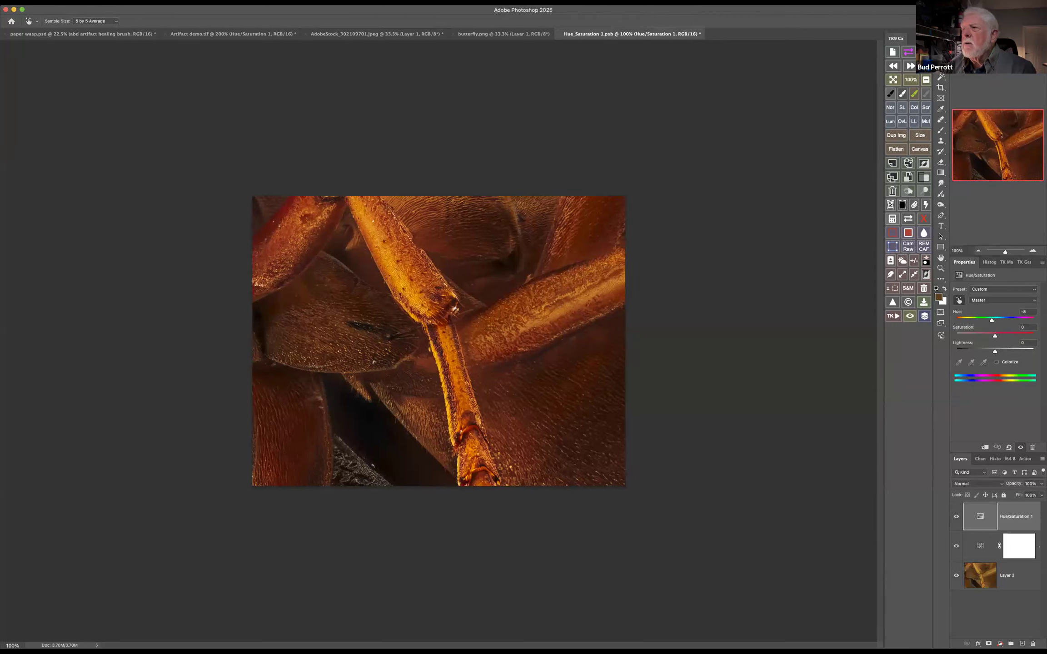
{"action": "left_click", "coordinate": [1033, 643]}
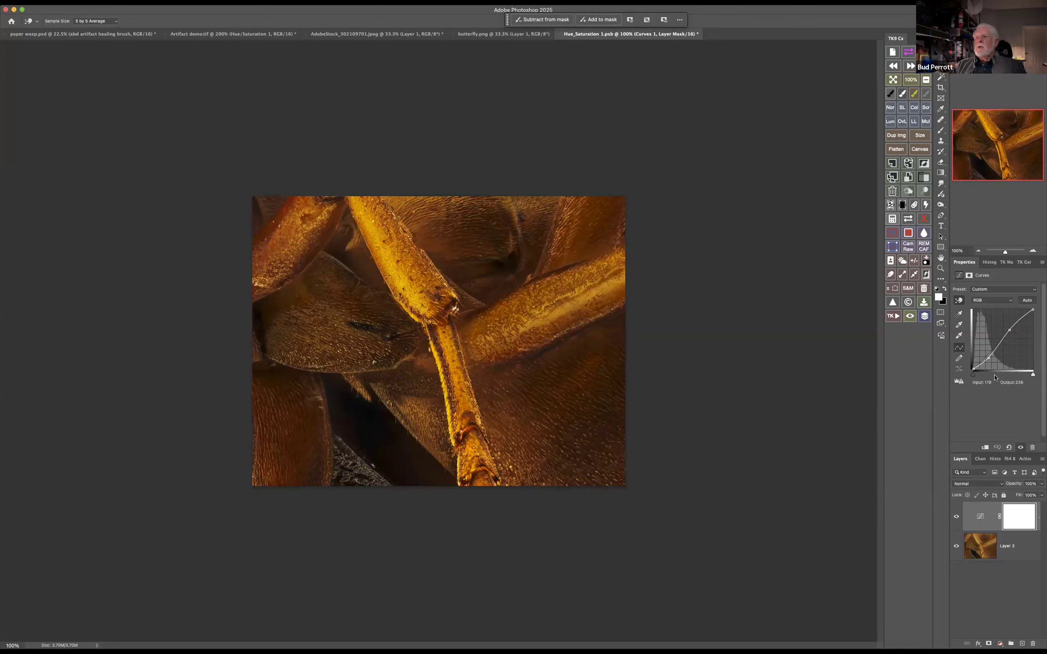
Soften the S-curve with its upper point at input 164, output 176, and close Hue_Saturation 1.psb with its changes saved
{"action": "left_click_drag", "start_coordinate": [989, 358], "coordinate": [1011, 328]}
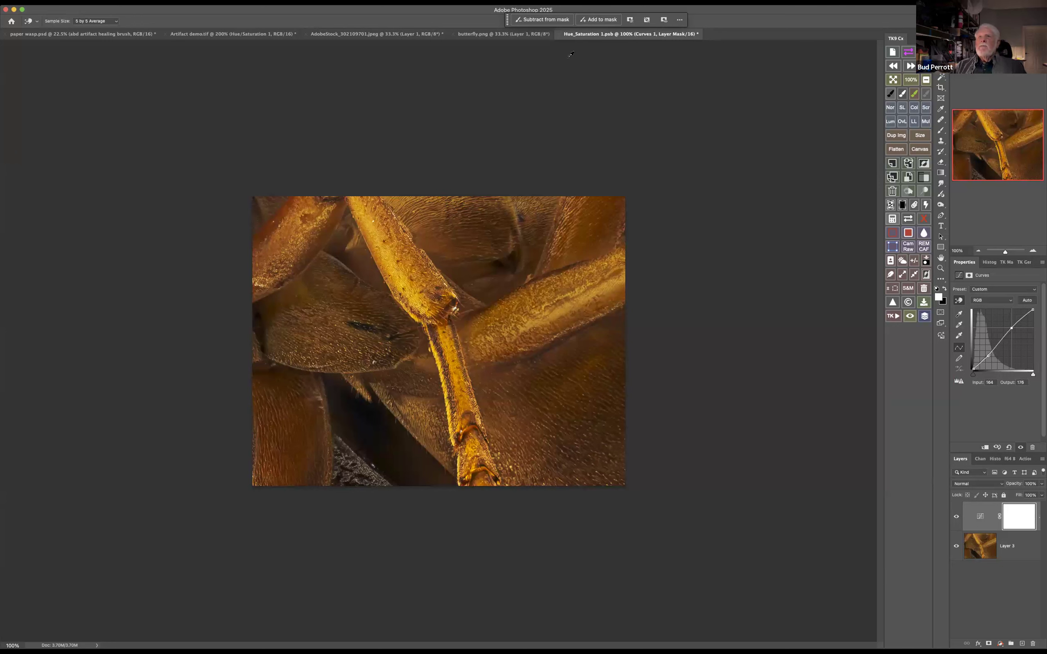
{"action": "left_click", "coordinate": [560, 35]}
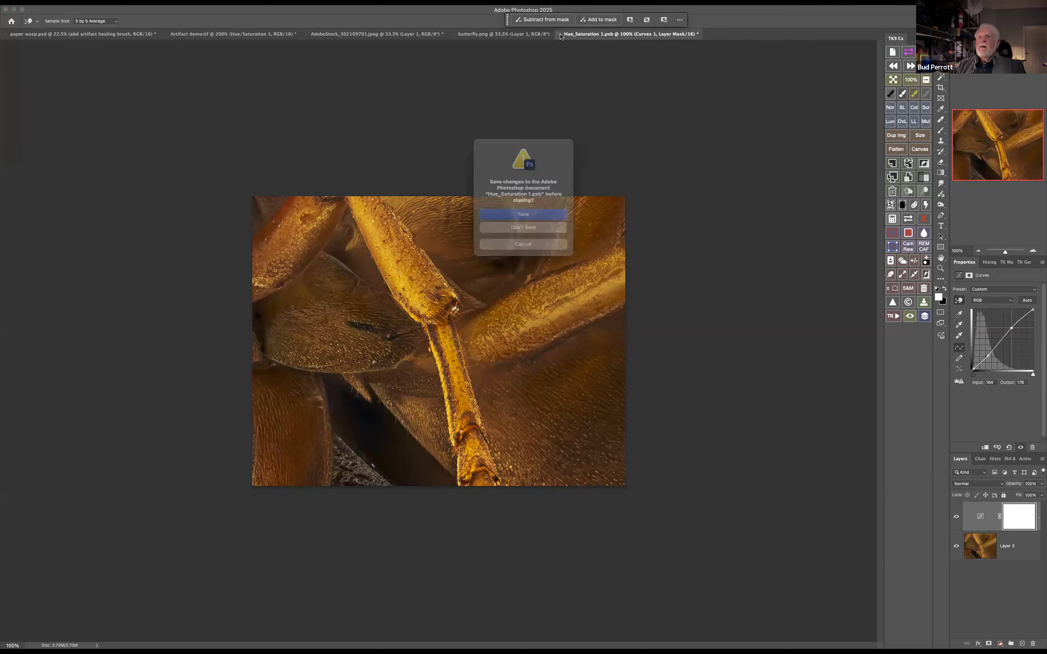
{"action": "key", "text": "Return"}
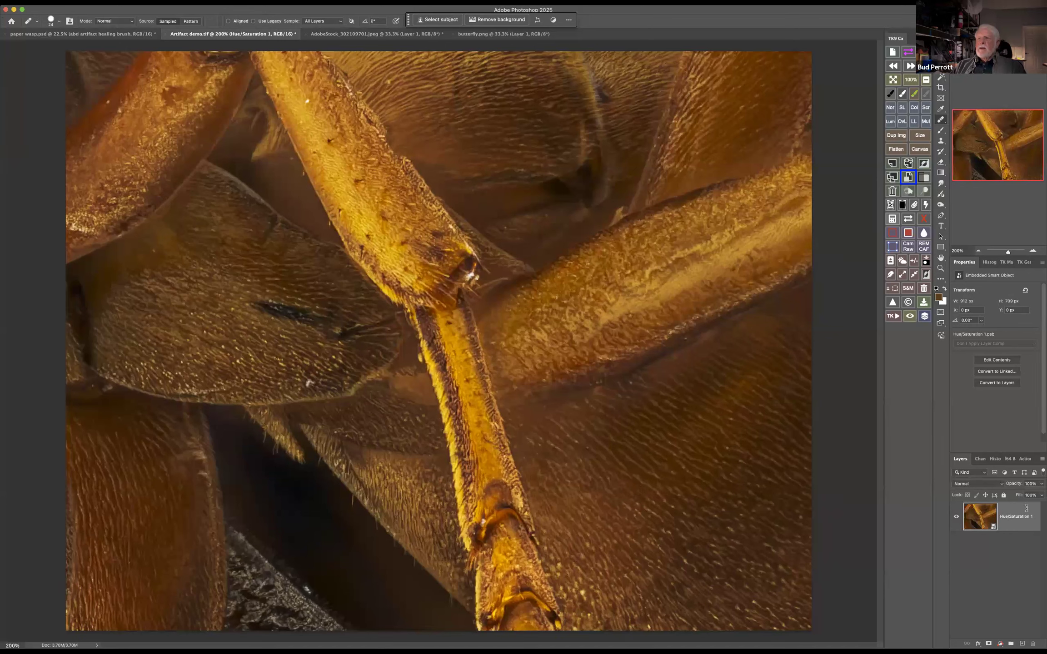
Revert Artifact demo.tif to its opening history snapshot and return to the layer list
{"action": "left_click", "coordinate": [995, 460]}
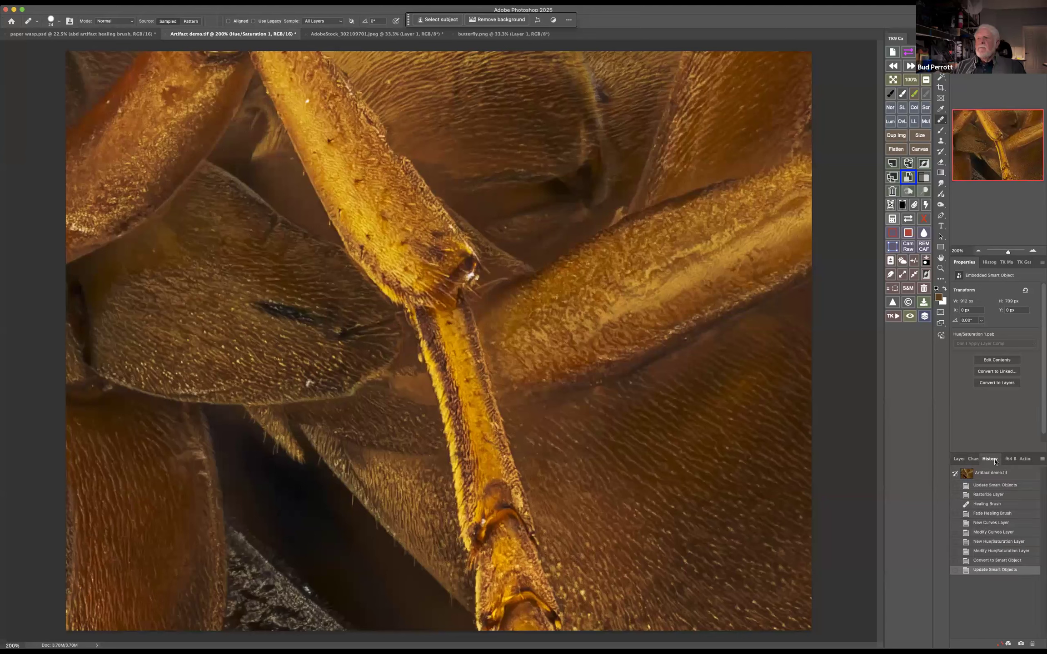
{"action": "left_click", "coordinate": [971, 474]}
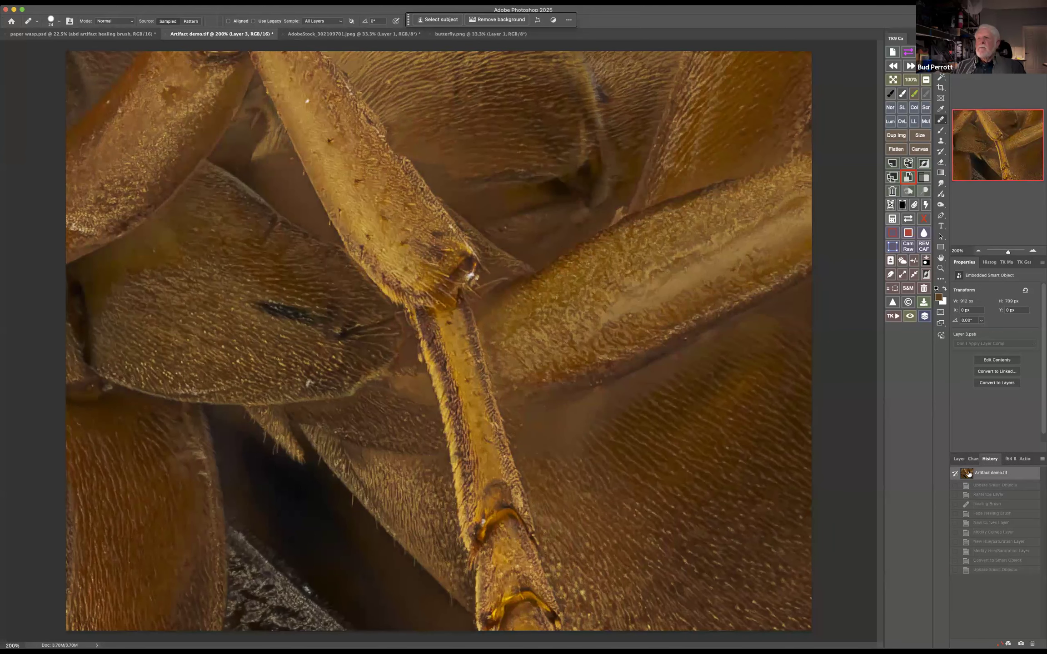
{"action": "left_click", "coordinate": [961, 459]}
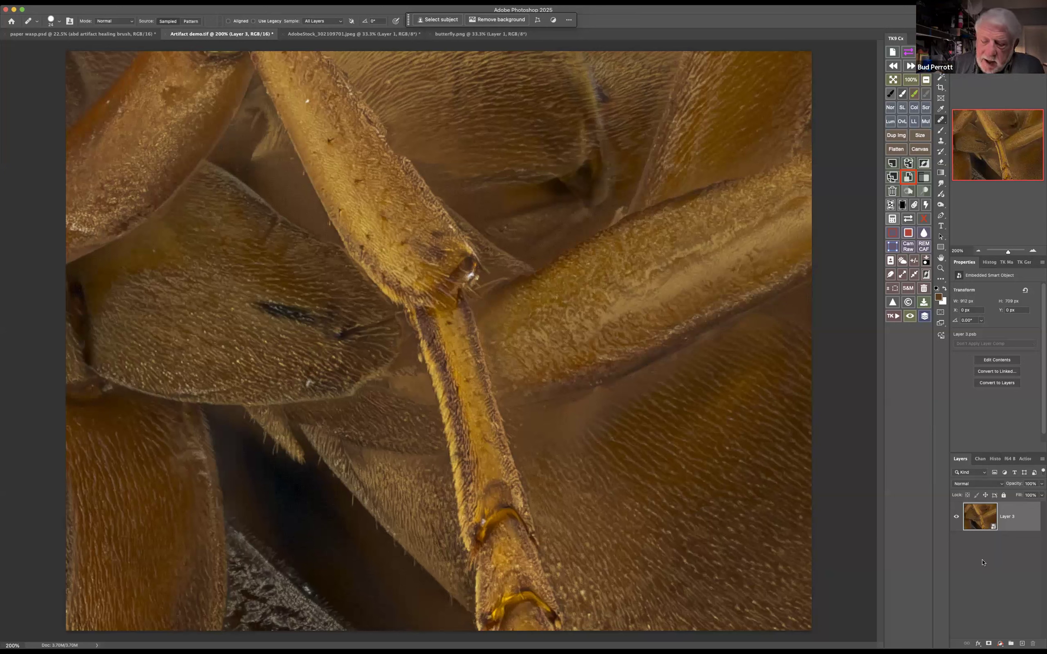
Duplicate the Layer 3 smart object twice and open the contents of the uppermost copy
{"action": "key", "text": "super+j"}
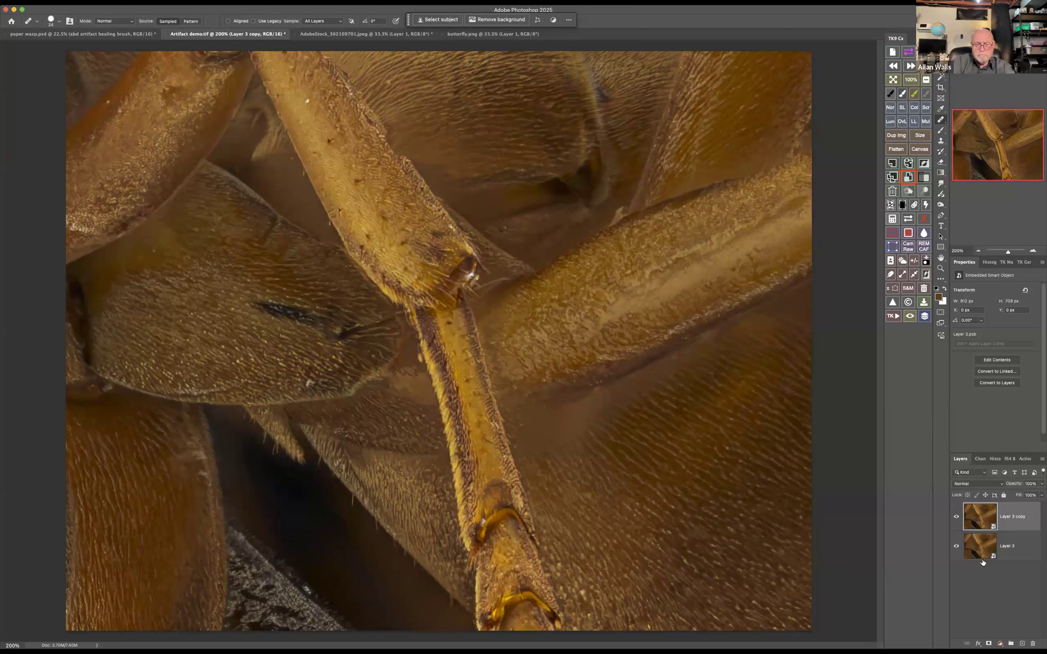
{"action": "key", "text": "super+j"}
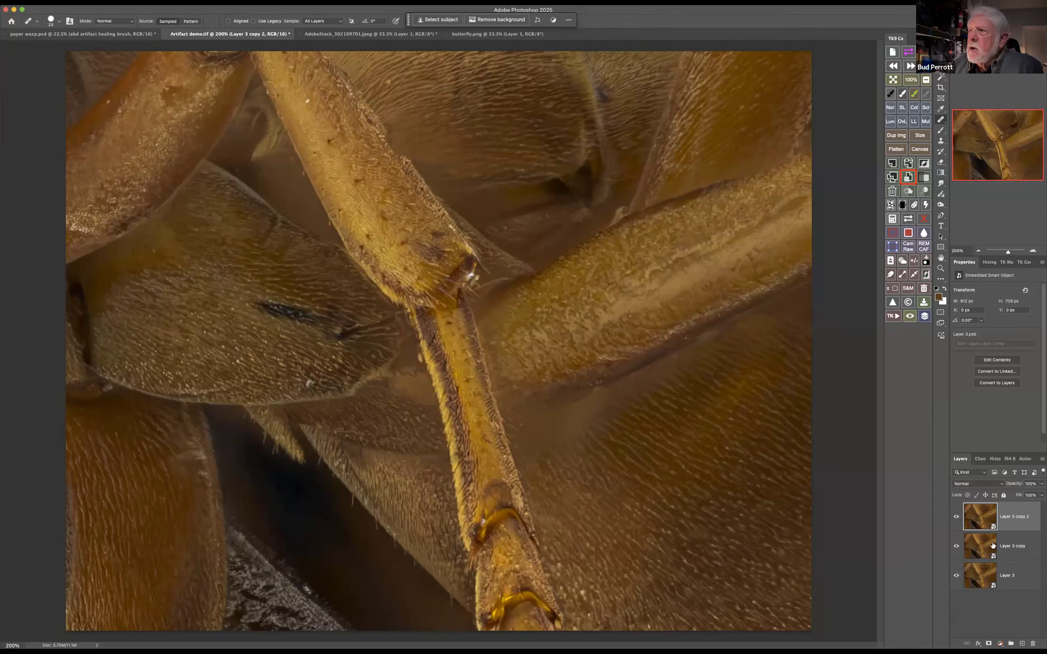
{"action": "double_click", "coordinate": [980, 518]}
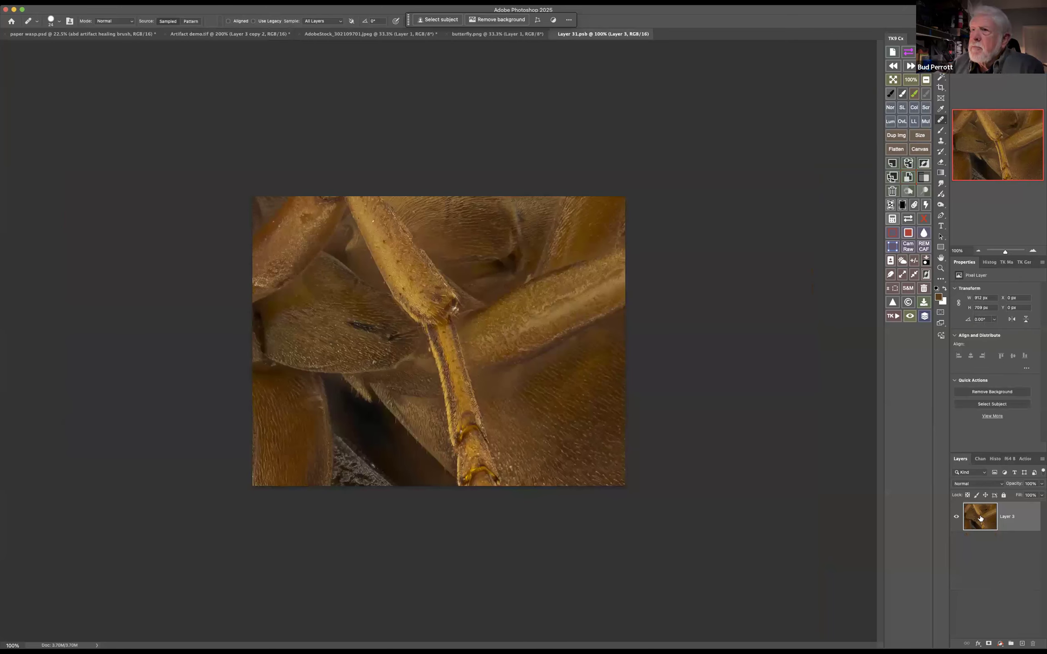
Add a Curves adjustment to the opened contents with an S-curve whose upper point maps input 183 to output 196
{"action": "left_click", "coordinate": [1005, 473]}
{"action": "left_click", "coordinate": [1005, 472]}
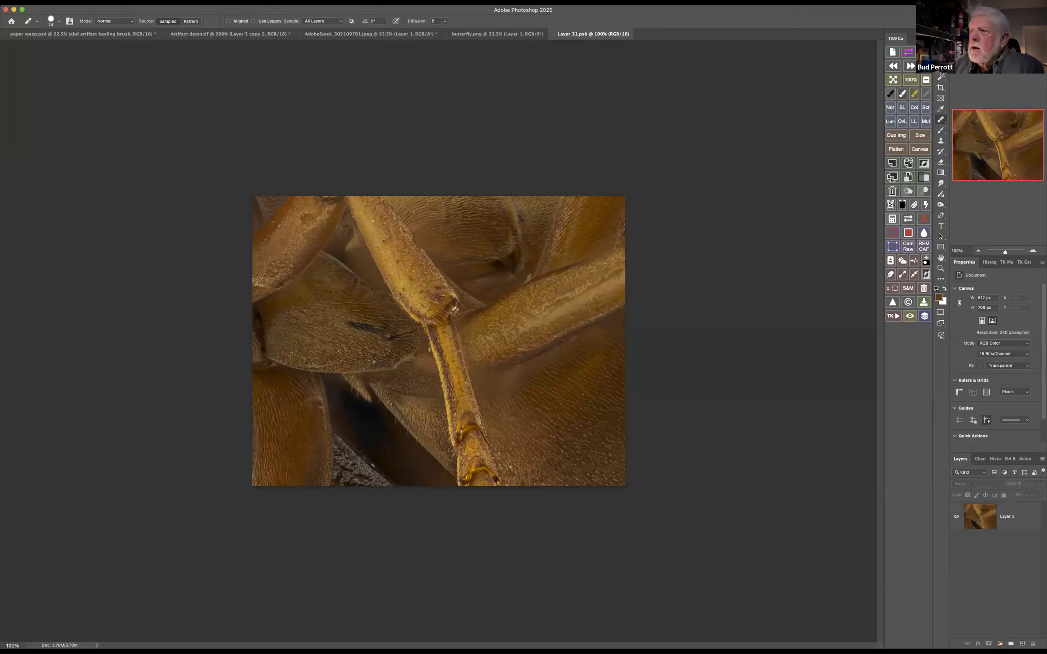
{"action": "left_click", "coordinate": [1001, 644]}
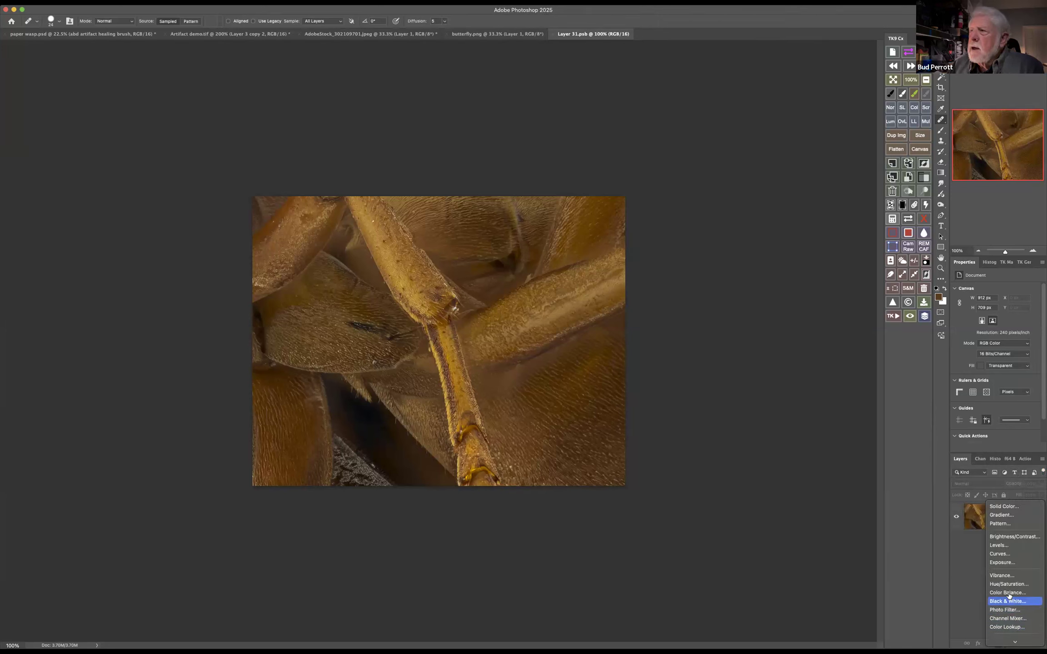
{"action": "left_click", "coordinate": [1014, 555]}
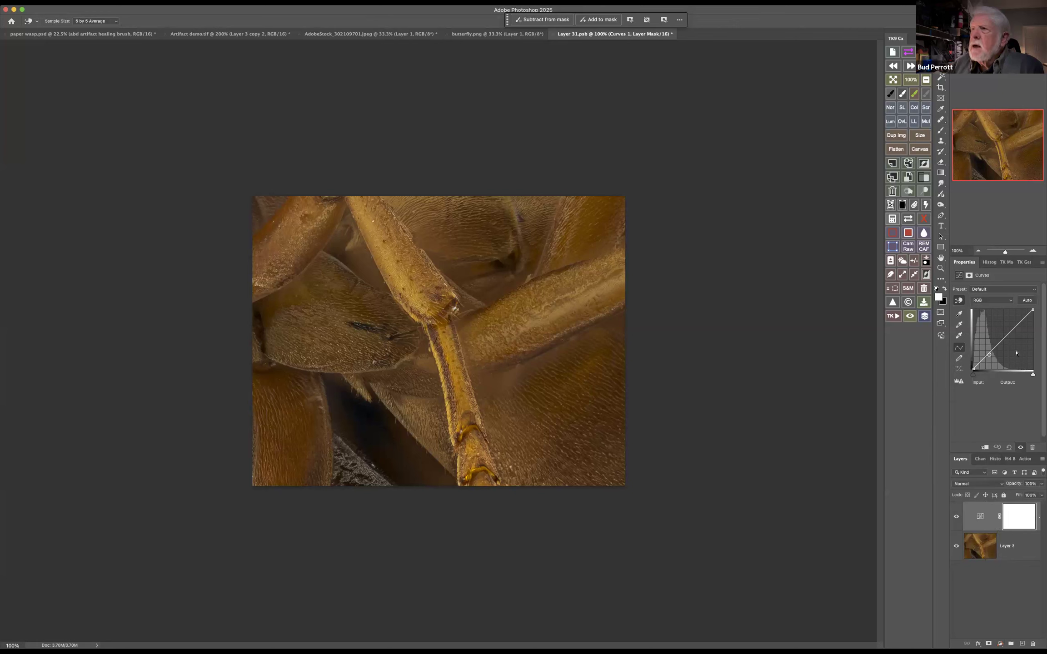
{"action": "left_click_drag", "start_coordinate": [988, 354], "coordinate": [1016, 324]}
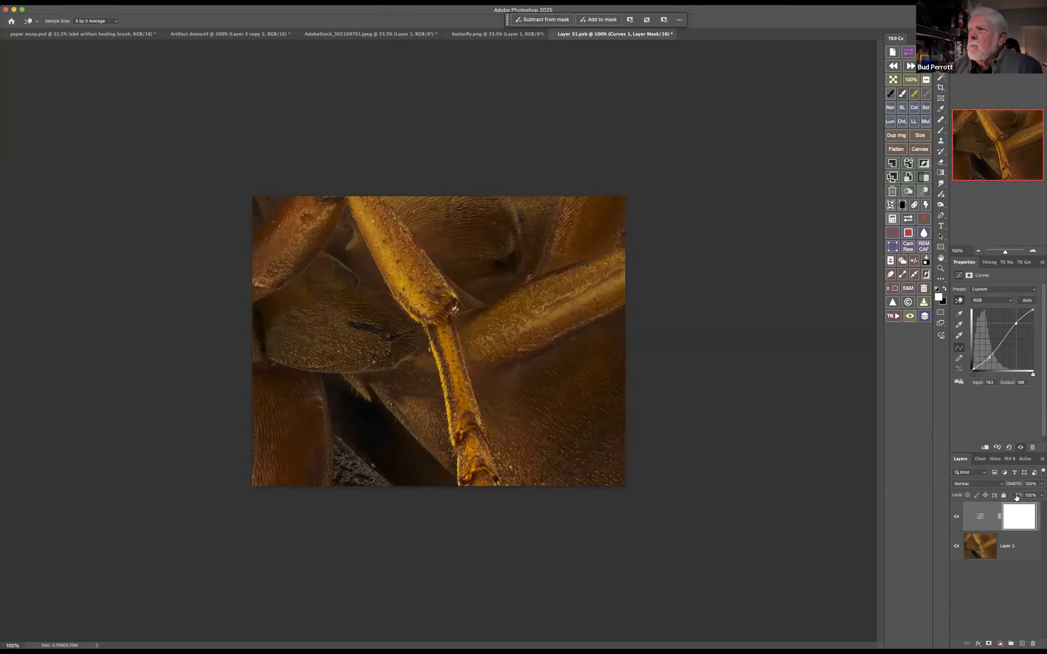
Add a Color Balance adjustment above the Curves layer and shift the midtones toward blue by about +26
{"action": "left_click", "coordinate": [1000, 644]}
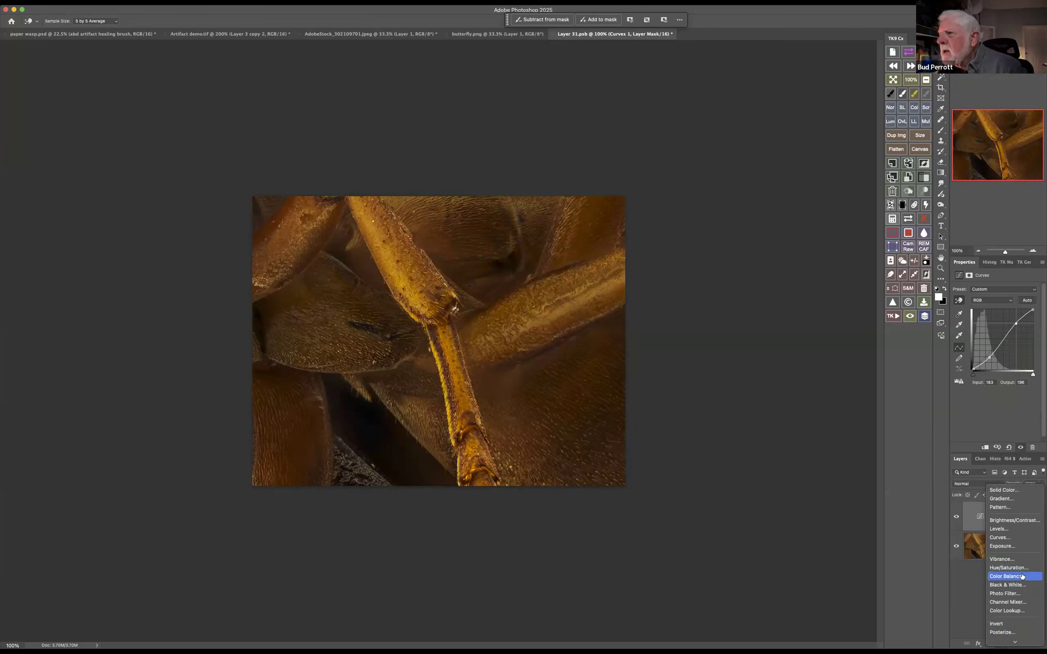
{"action": "left_click", "coordinate": [1018, 576]}
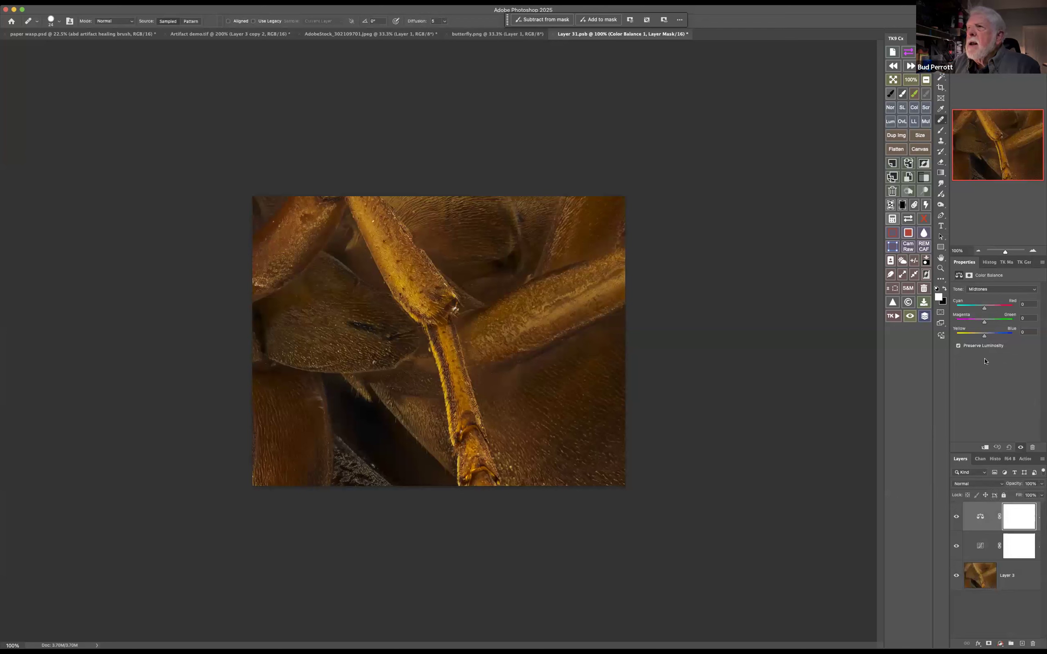
{"action": "left_click_drag", "start_coordinate": [986, 337], "coordinate": [992, 337]}
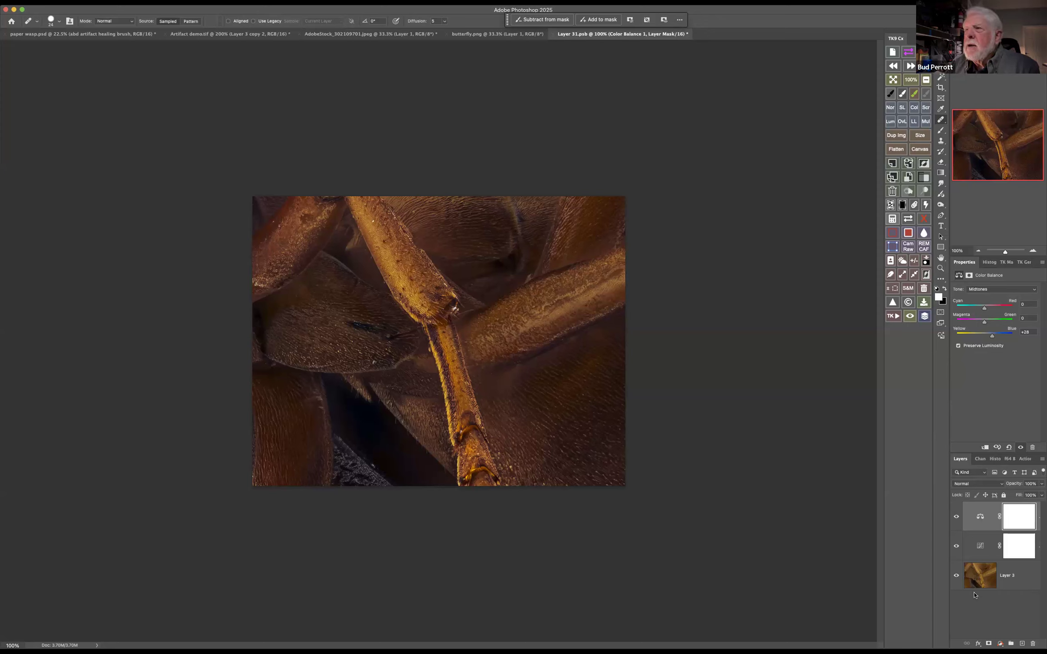
Select Layer 3 with the Curves and Color Balance adjustments and convert them into a nested smart object
{"action": "left_click", "coordinate": [1026, 577]}
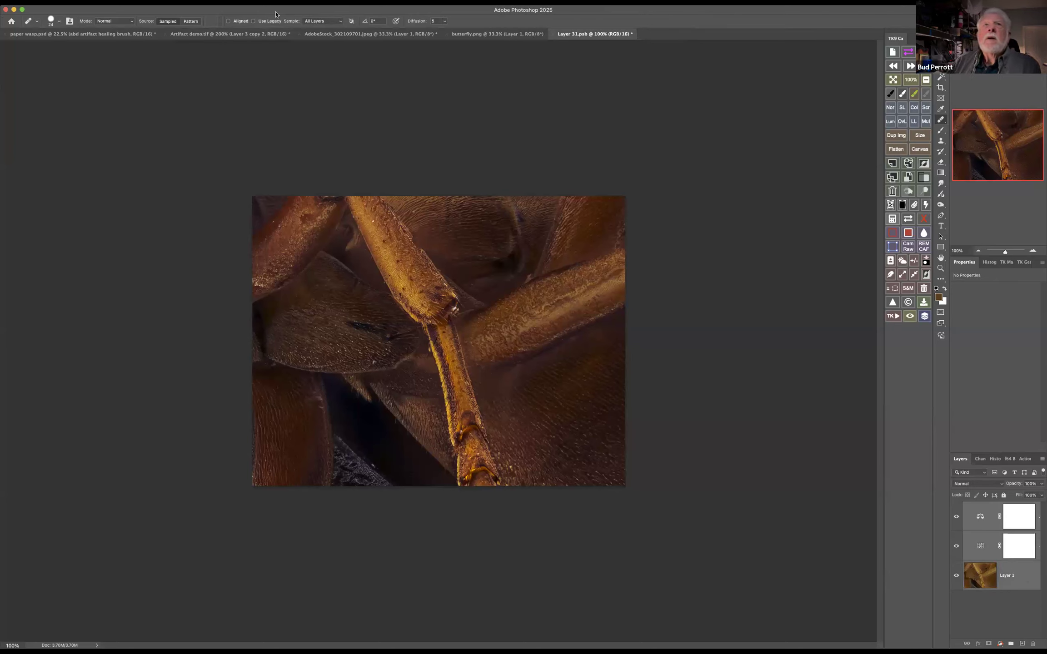
{"action": "left_click", "coordinate": [204, 2]}
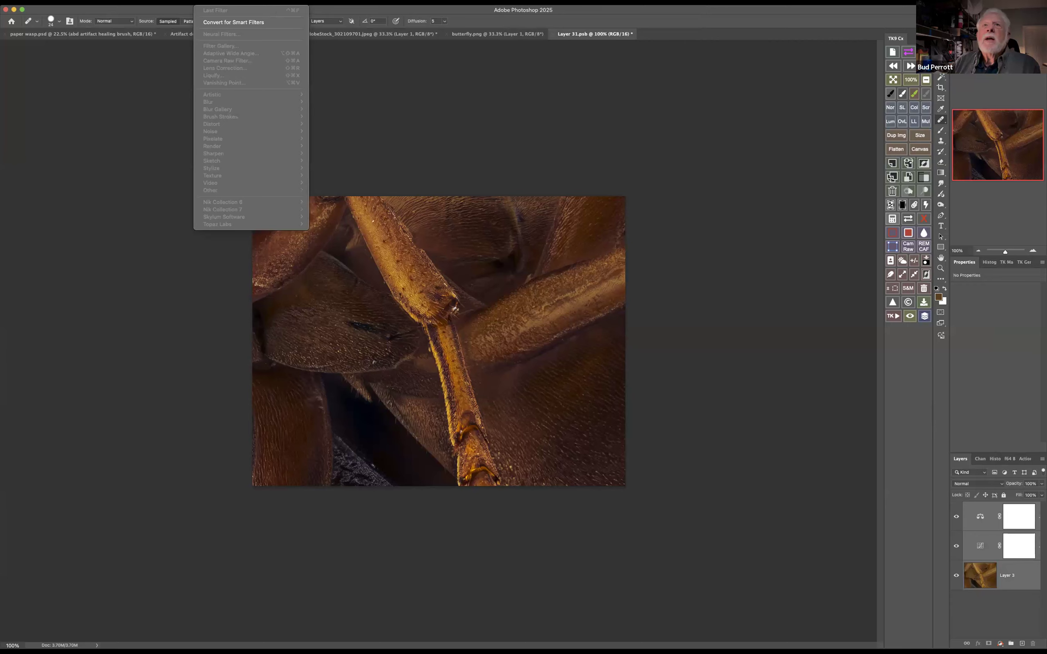
{"action": "left_click", "coordinate": [827, 425]}
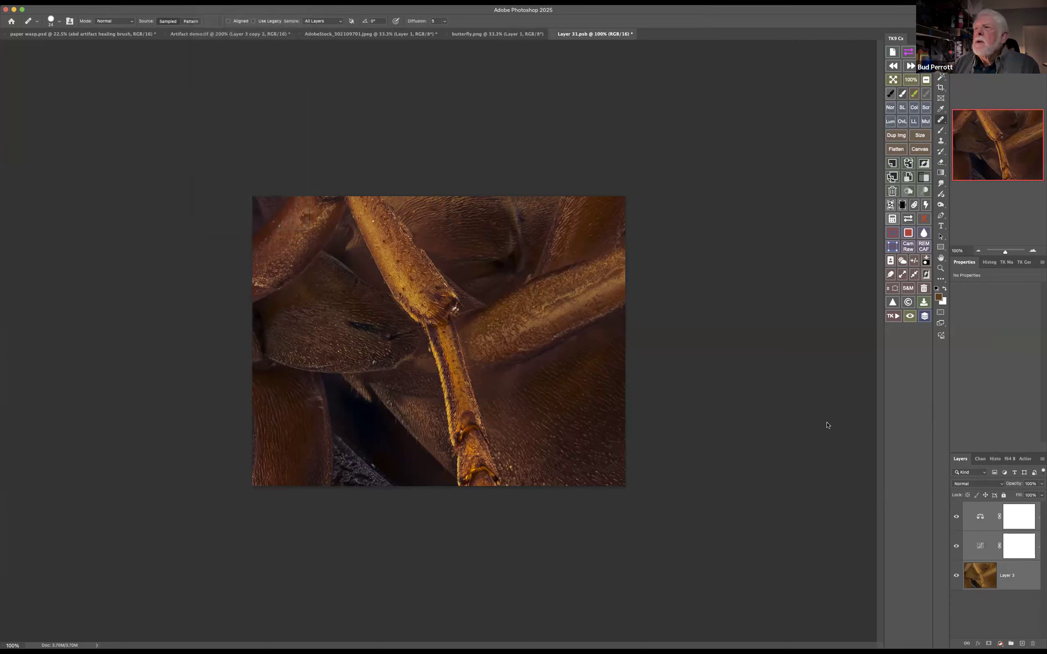
{"action": "right_click", "coordinate": [1020, 580]}
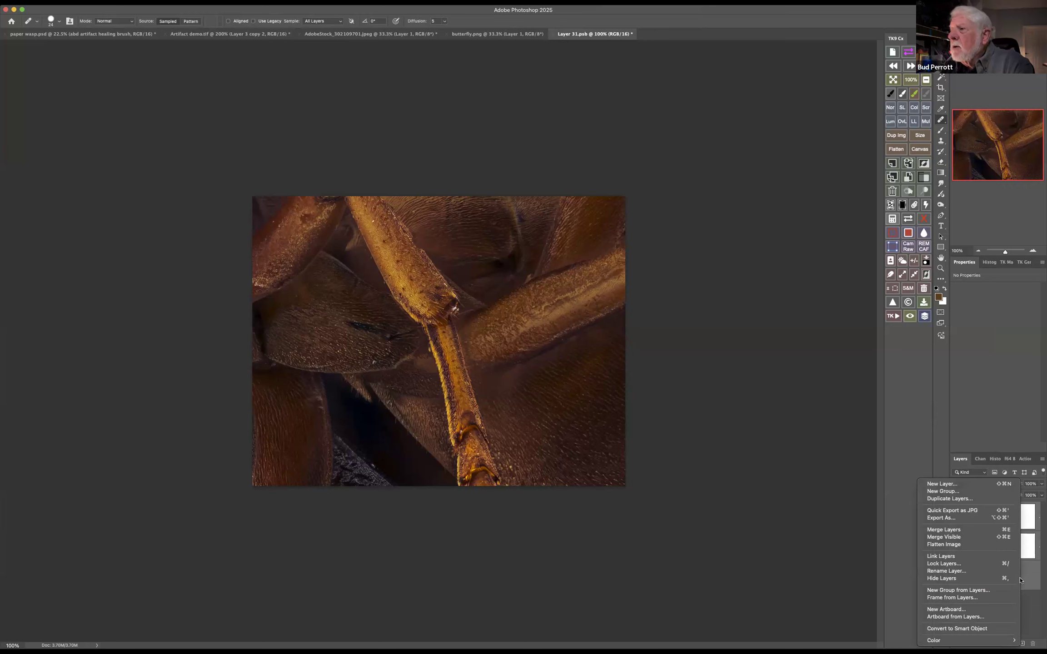
{"action": "left_click", "coordinate": [1007, 628]}
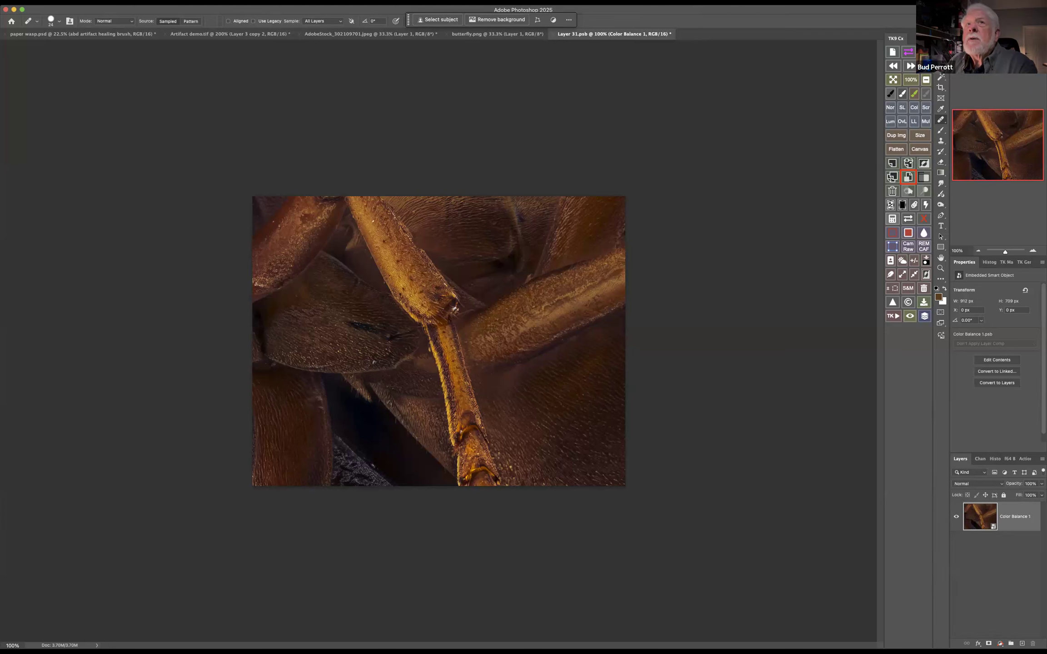
Apply Liquify to the Color Balance 1 smart object, pushing the upper and lower edges of the thick diagonal leg outward
{"action": "left_click", "coordinate": [205, 3]}
{"action": "mouse_move", "coordinate": [237, 140]}
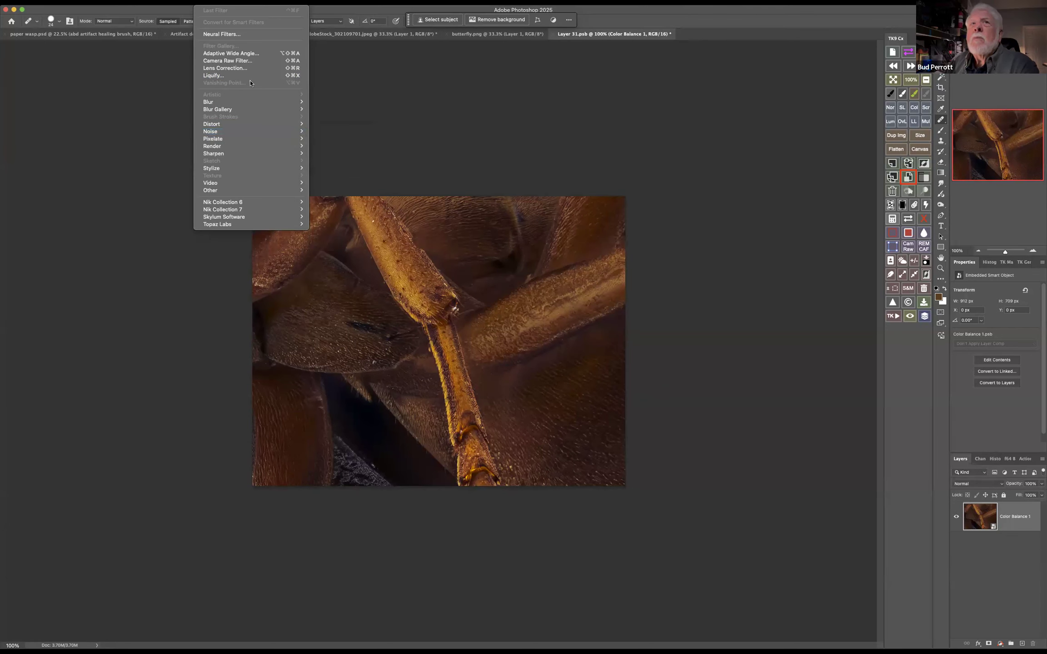
{"action": "left_click", "coordinate": [247, 75]}
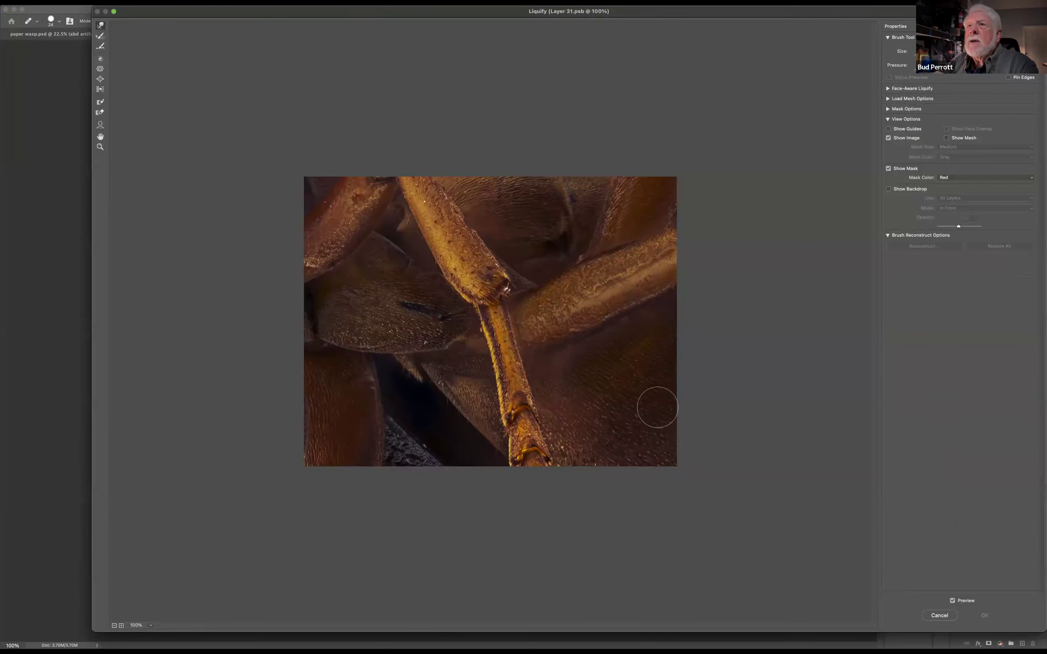
{"action": "left_click_drag", "start_coordinate": [562, 290], "coordinate": [575, 269]}
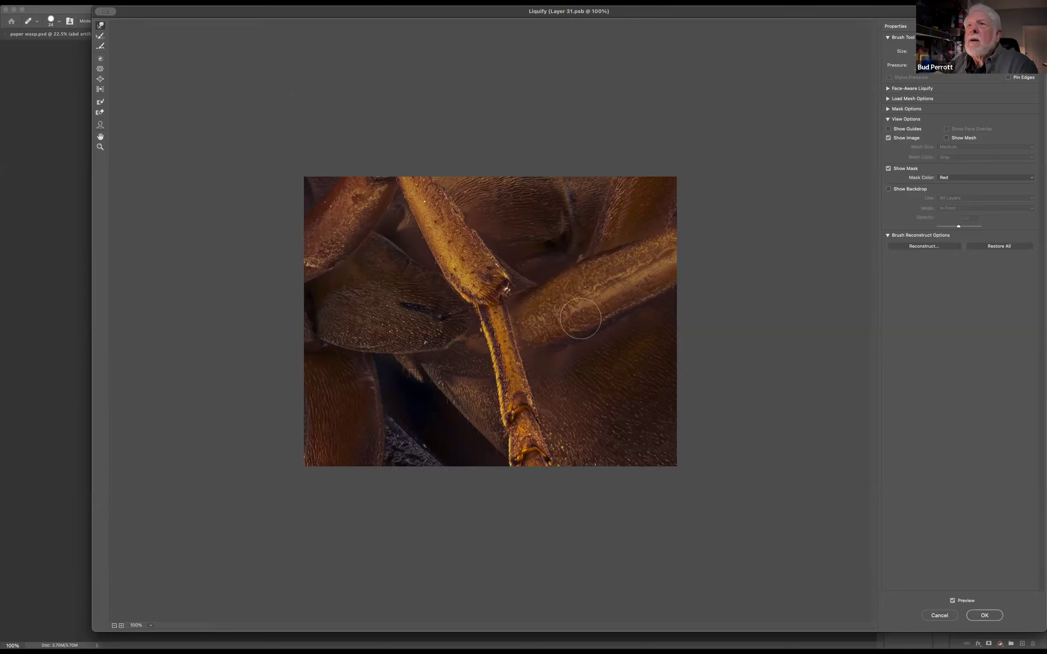
{"action": "left_click_drag", "start_coordinate": [572, 335], "coordinate": [649, 306]}
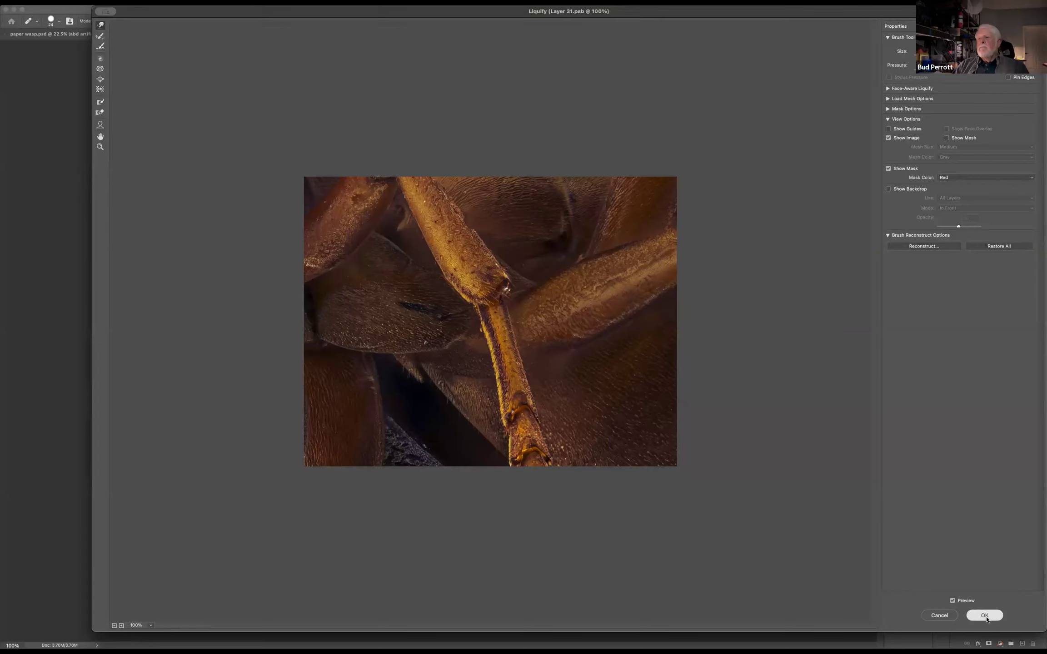
{"action": "left_click", "coordinate": [985, 616]}
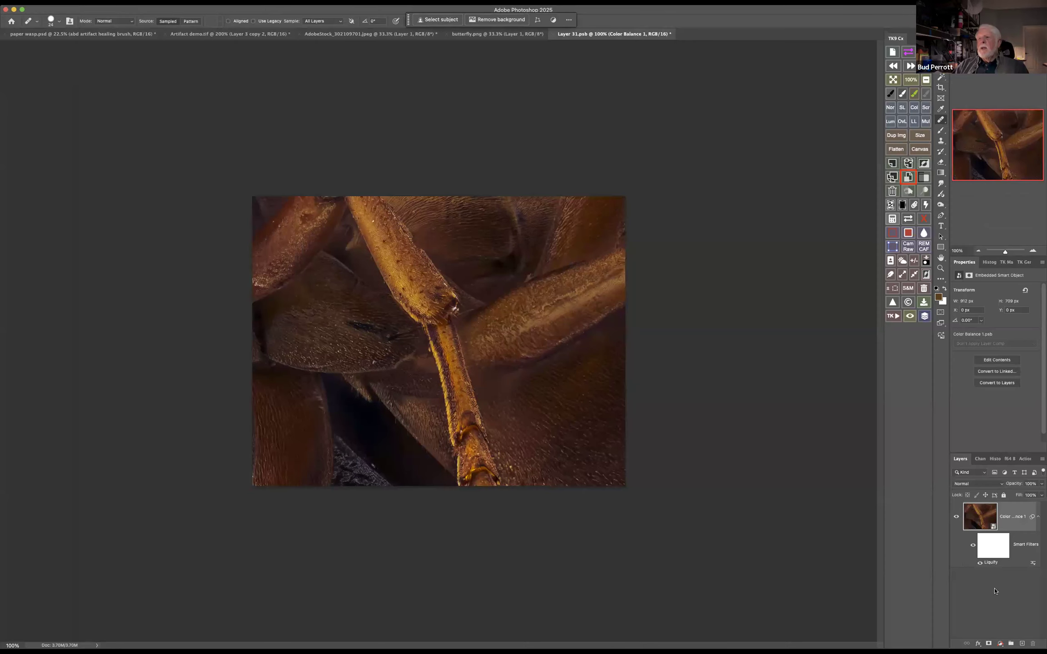
Open the nested Color Balance 1 smart object's contents, save and close Layer 31.psb, and close Color Balance 1.psb
{"action": "double_click", "coordinate": [980, 517]}
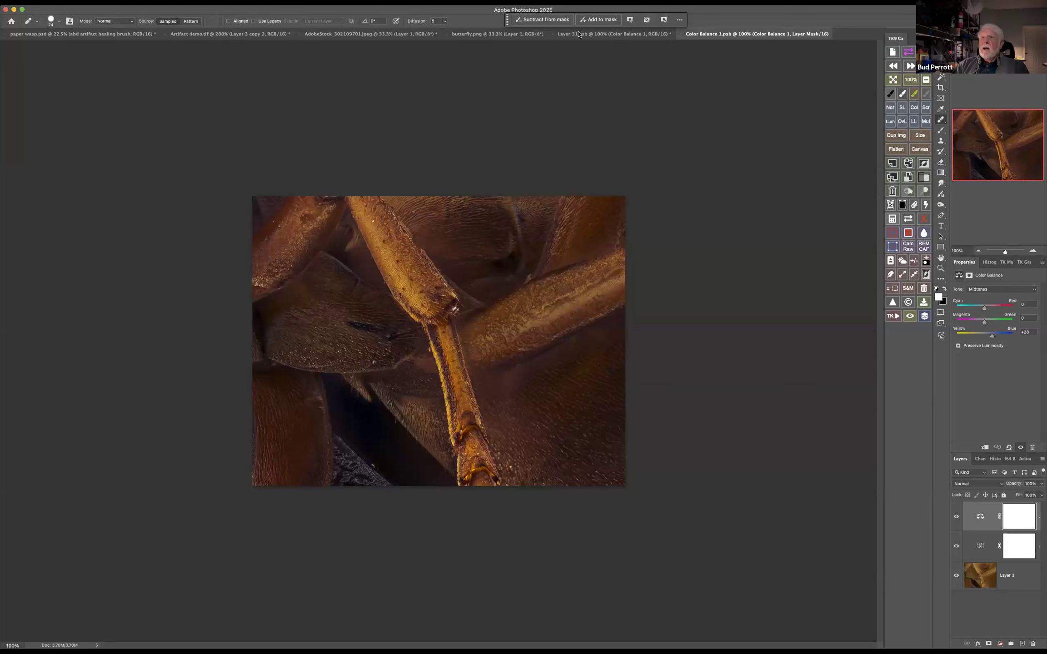
{"action": "left_click", "coordinate": [554, 34]}
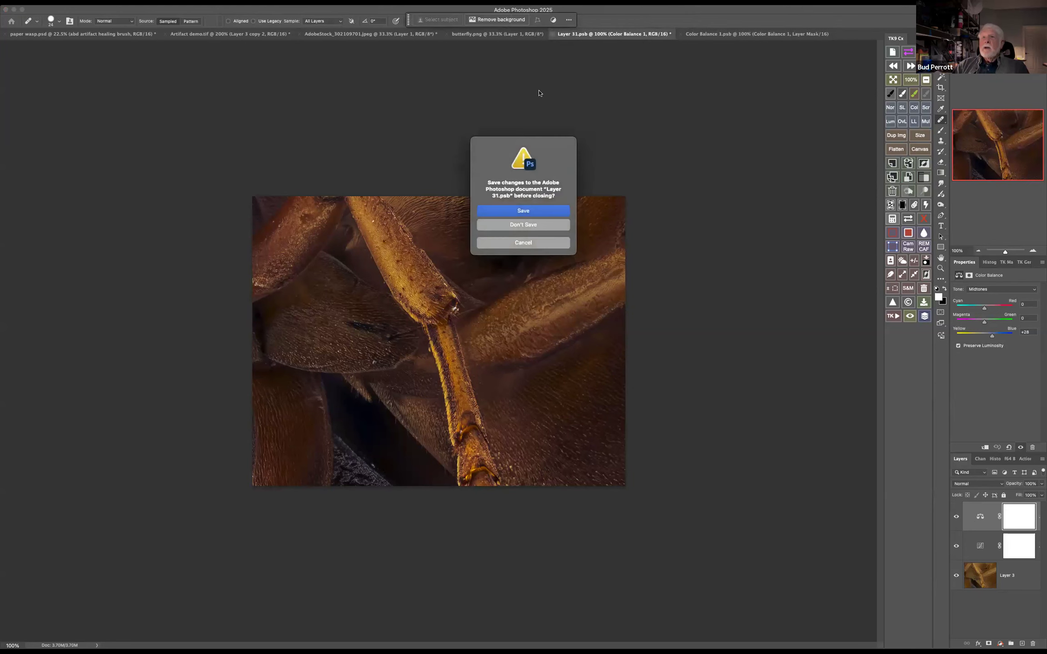
{"action": "left_click", "coordinate": [533, 210]}
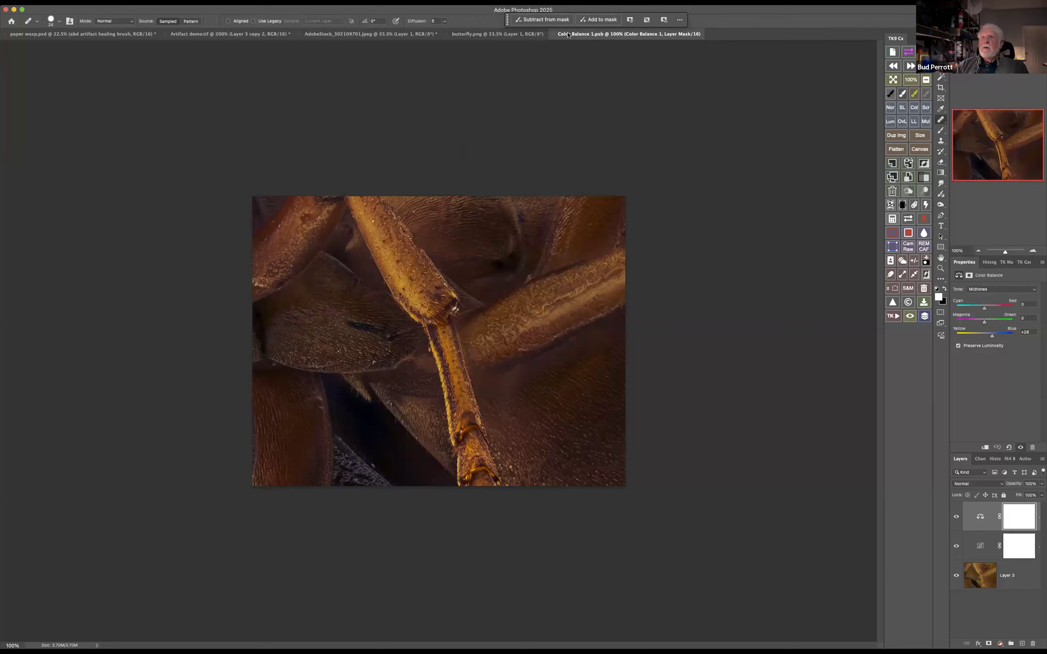
{"action": "left_click", "coordinate": [553, 35]}
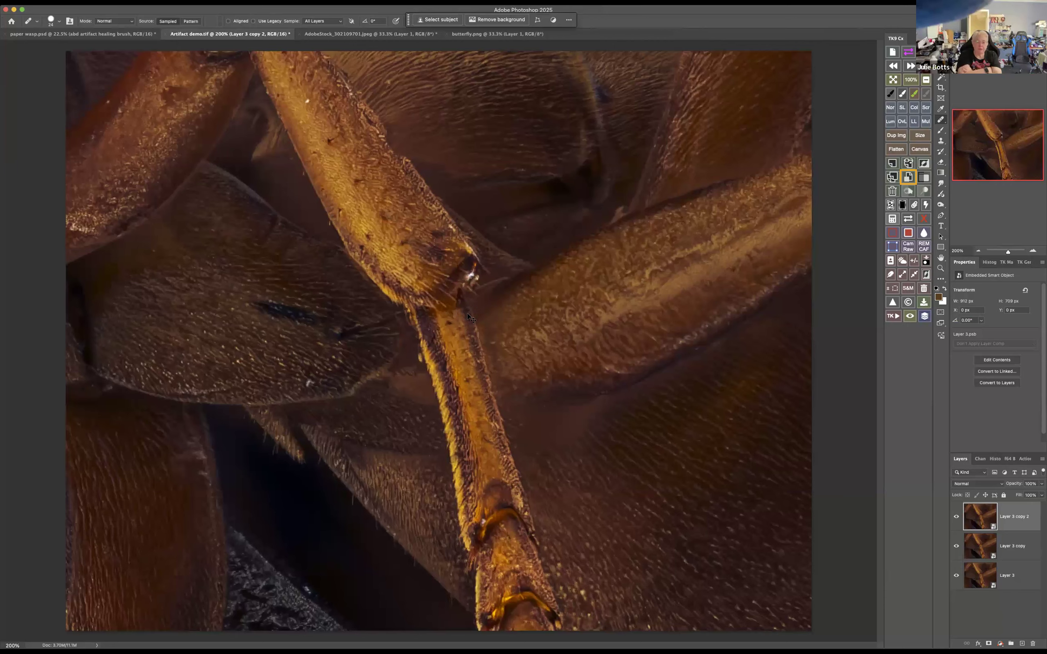
Undo the smart object contents update and the last duplication of Layer 3, and return to Artifact demo.tif
{"action": "key", "text": "super+z"}
{"action": "key", "text": "super+z"}
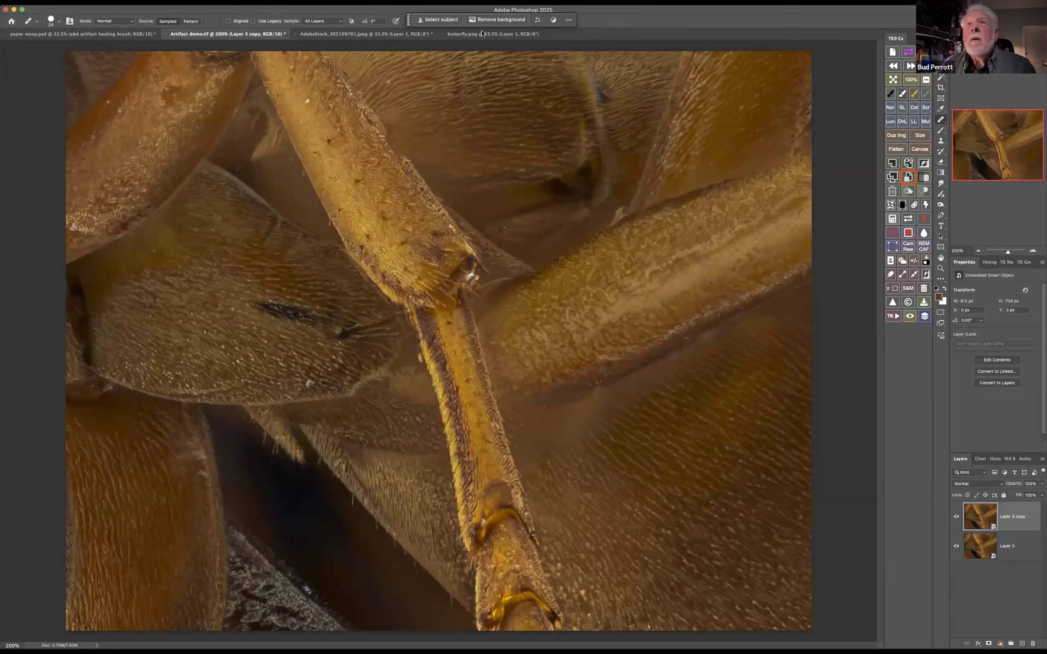
{"action": "left_click", "coordinate": [362, 36]}
{"action": "left_click", "coordinate": [225, 34]}
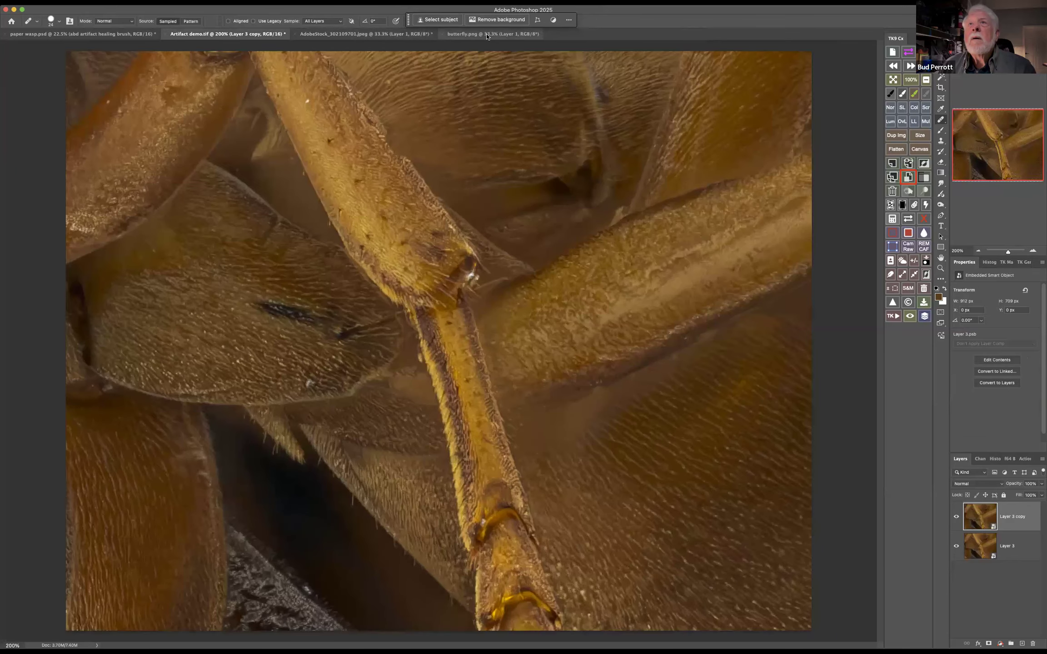
{"action": "left_click", "coordinate": [104, 35]}
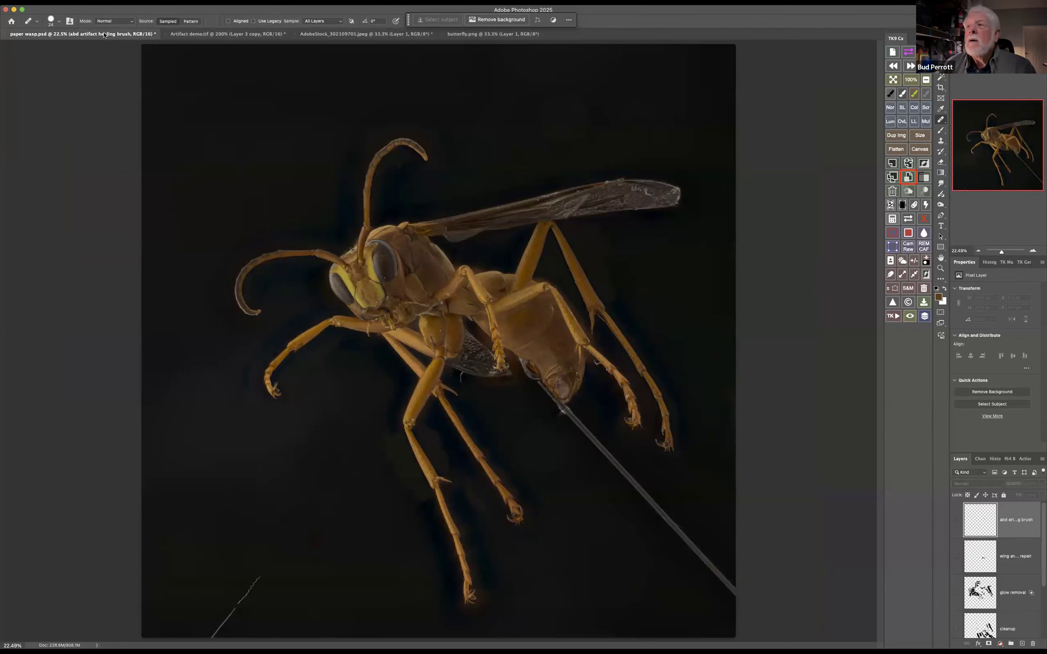
{"action": "left_click", "coordinate": [177, 35]}
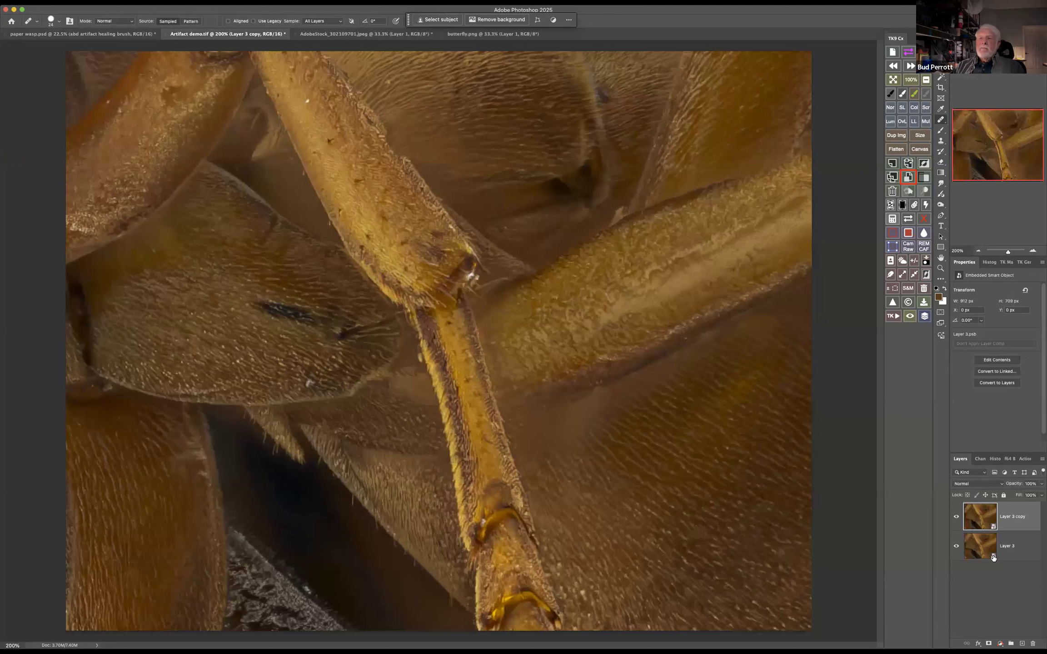
Create an independent smart object from Layer 3 copy with New Smart Object via Copy and rename it copy
{"action": "right_click", "coordinate": [1012, 508]}
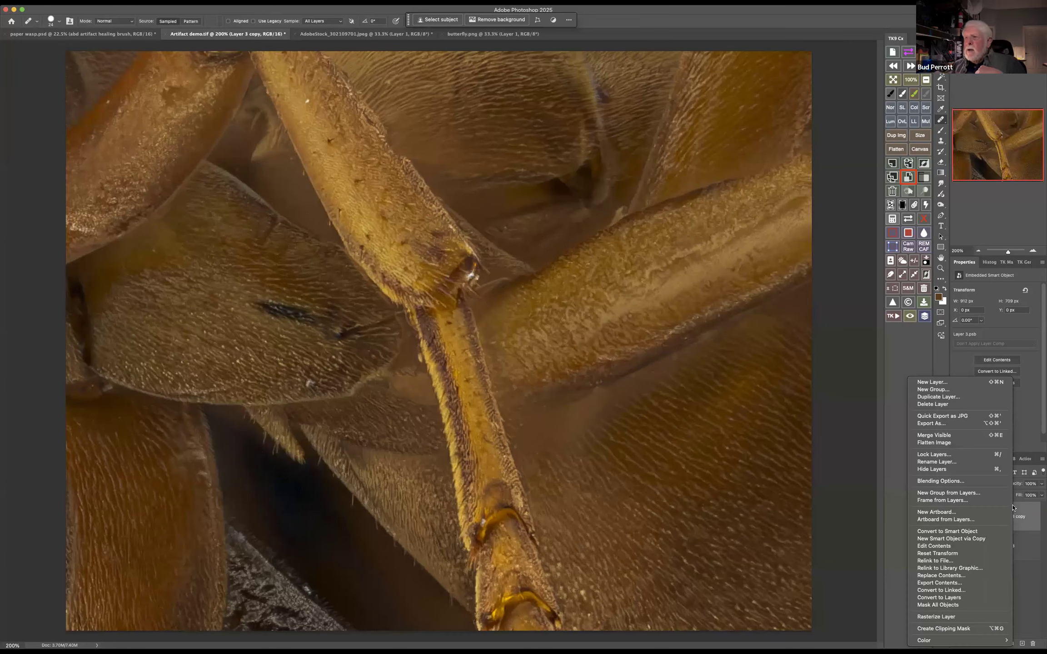
{"action": "left_click", "coordinate": [967, 540]}
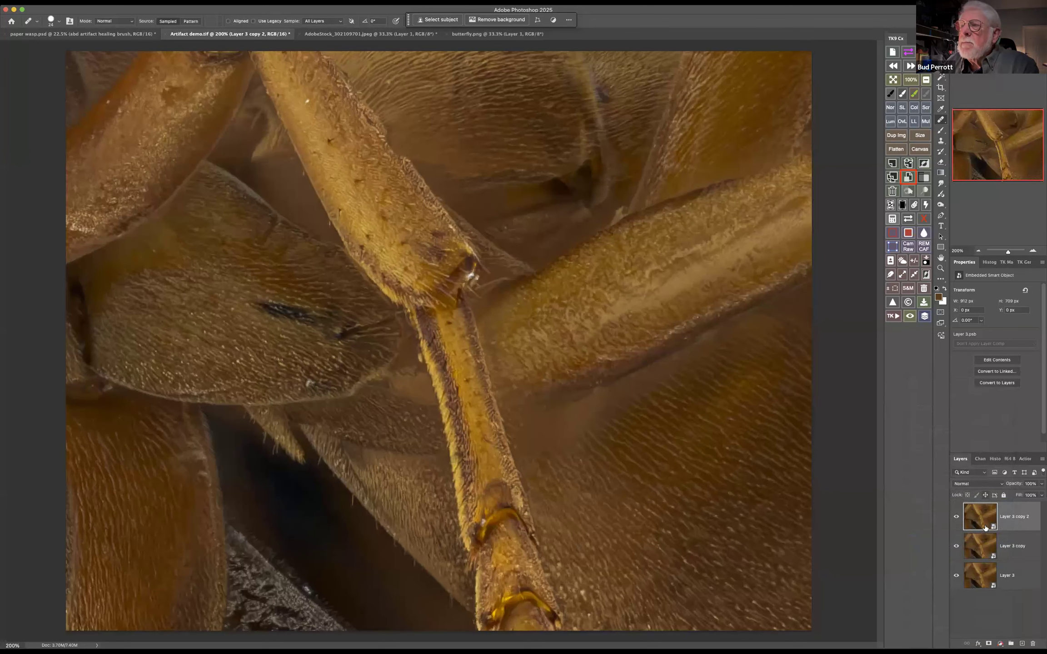
{"action": "double_click", "coordinate": [1013, 517]}
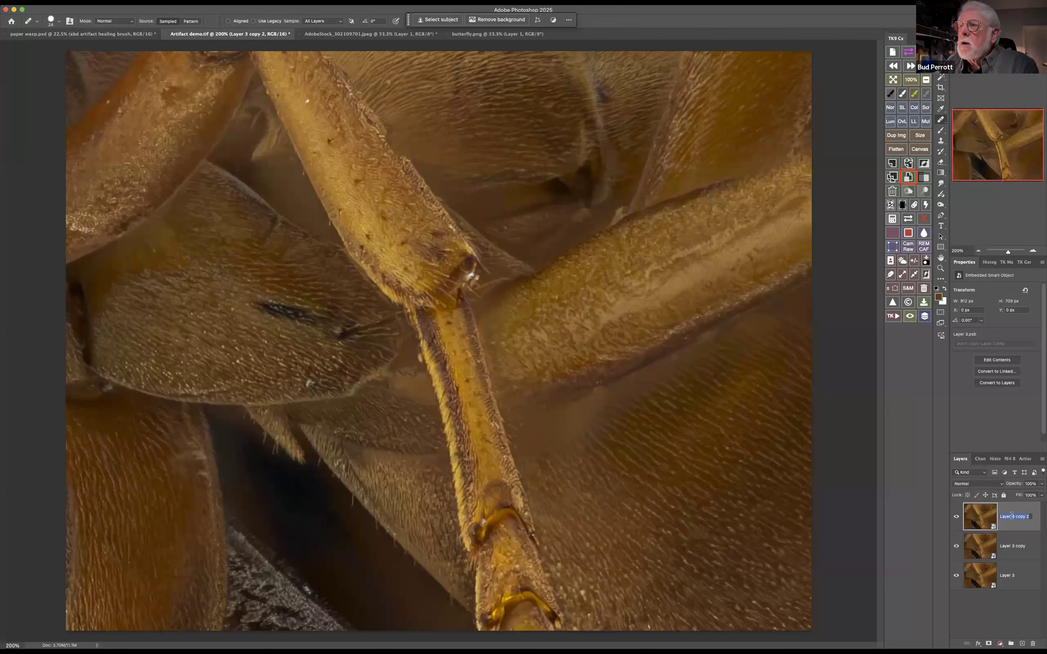
{"action": "type", "text": "c"}
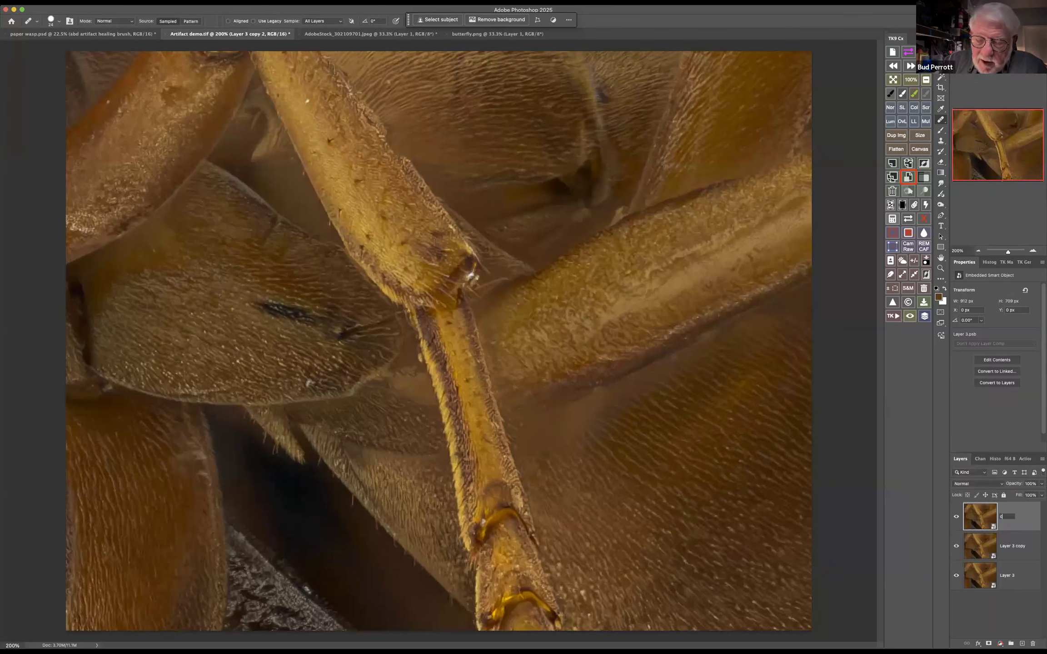
{"action": "type", "text": "opy"}
Rename the Layer 3 copy smart object as duplicate
{"action": "double_click", "coordinate": [1007, 546]}
{"action": "type", "text": "o"}
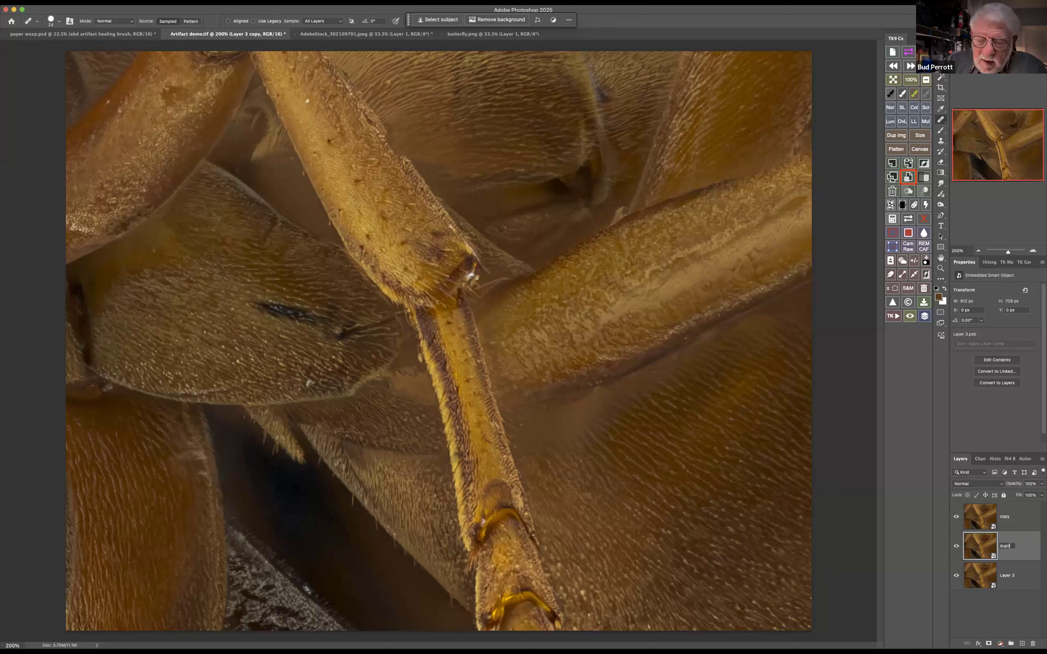
{"action": "type", "text": "uplicate"}
{"action": "key", "text": "Return"}
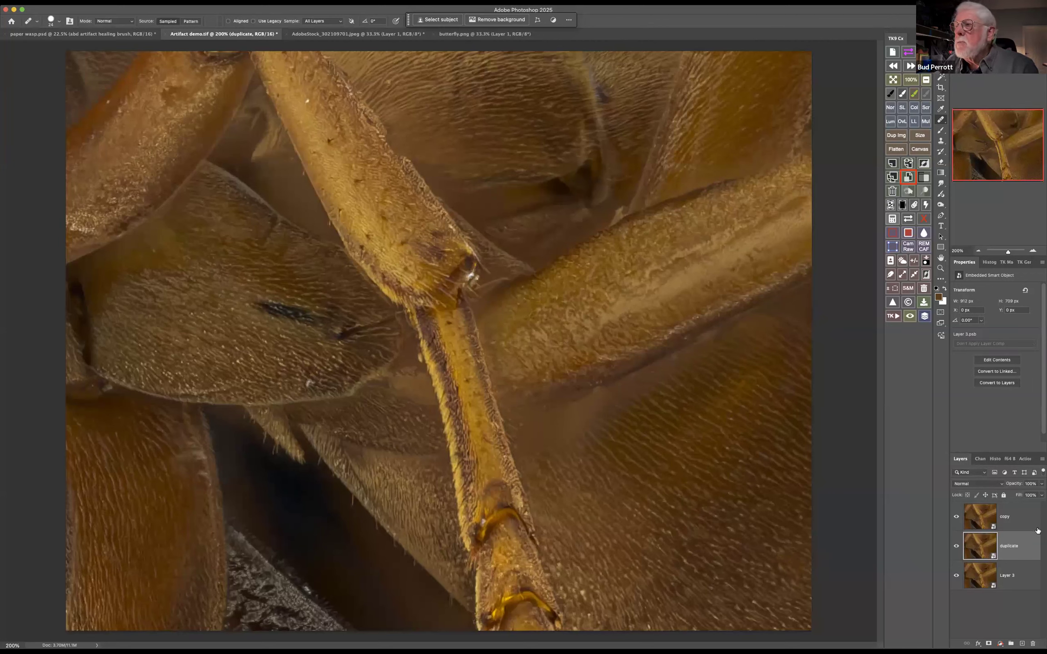
Open the contents of the copy smart object for editing
{"action": "right_click", "coordinate": [1020, 511]}
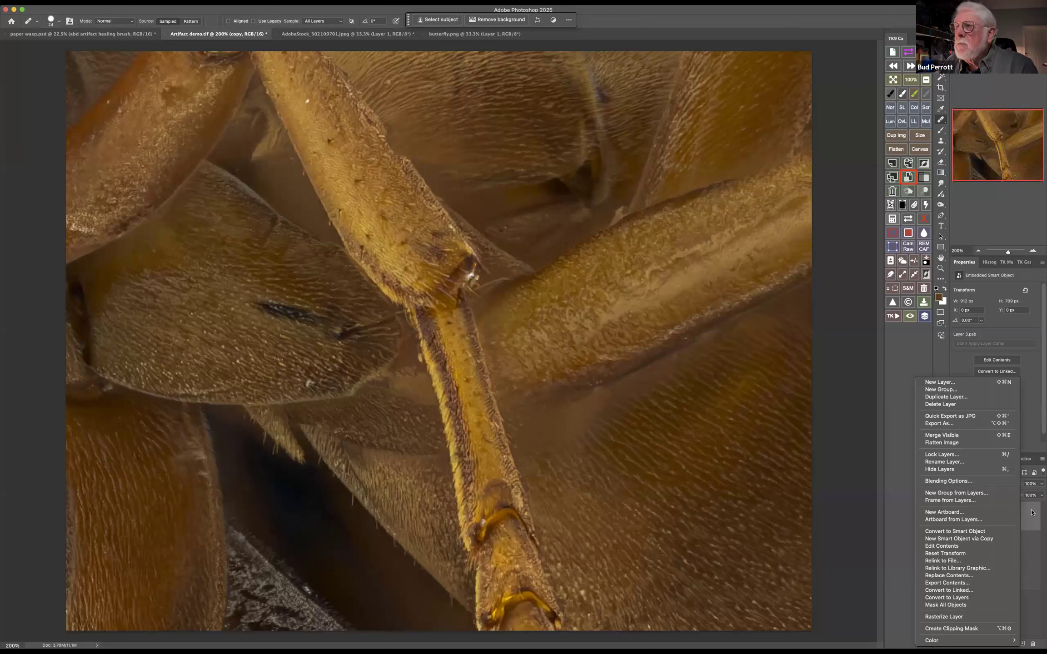
{"action": "left_click", "coordinate": [1032, 513]}
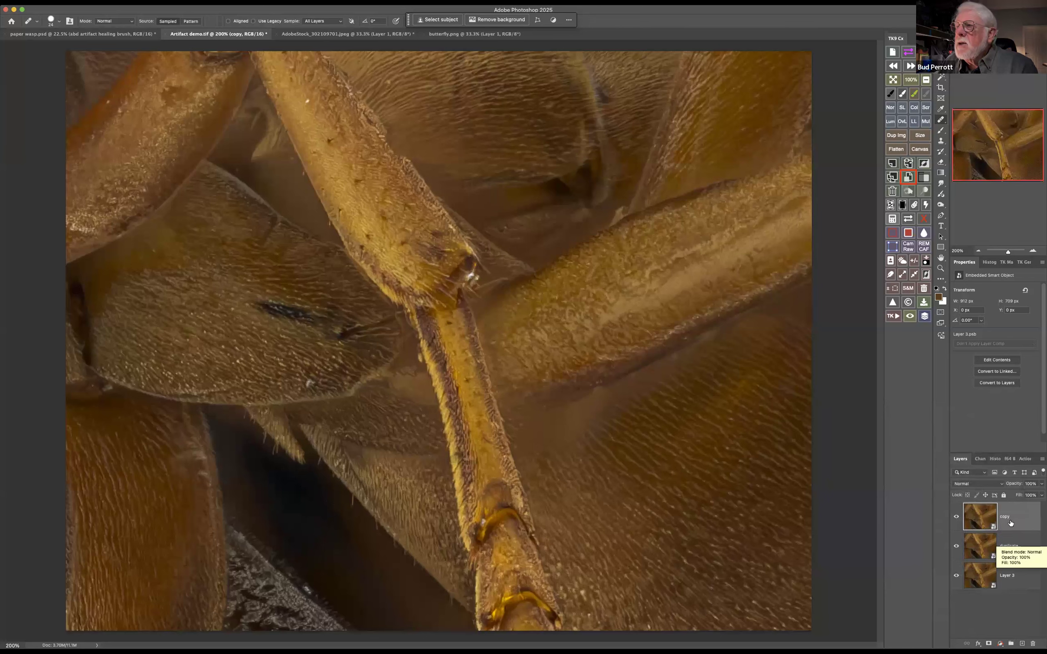
{"action": "double_click", "coordinate": [980, 513]}
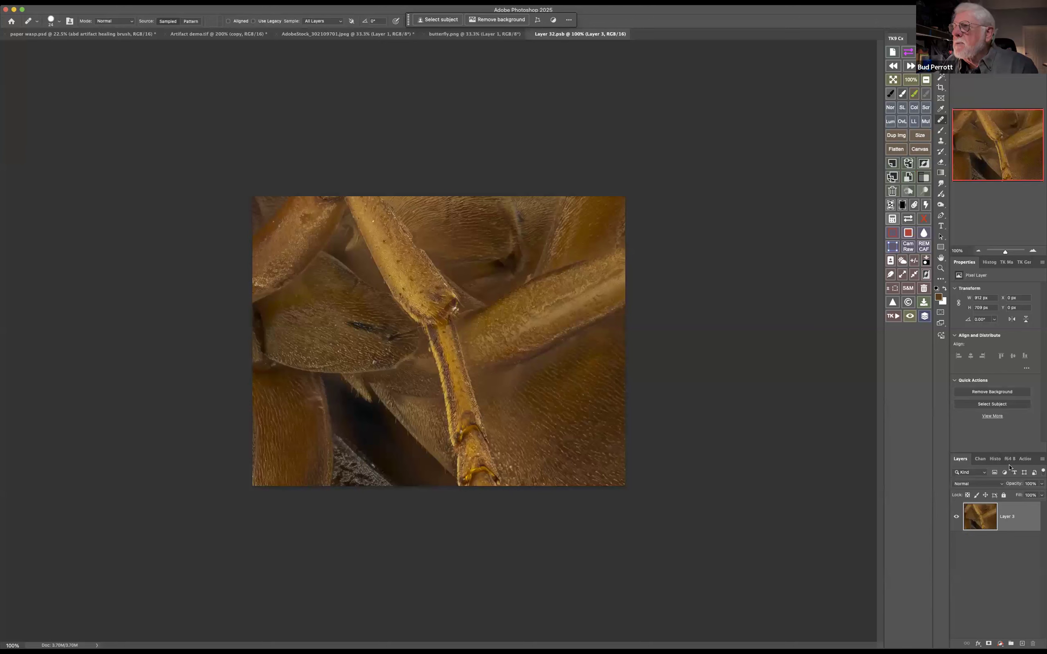
Add a Hue/Saturation adjustment with saturation +57 above Layer 3 in the opened contents, and save and close them
{"action": "left_click", "coordinate": [1000, 643]}
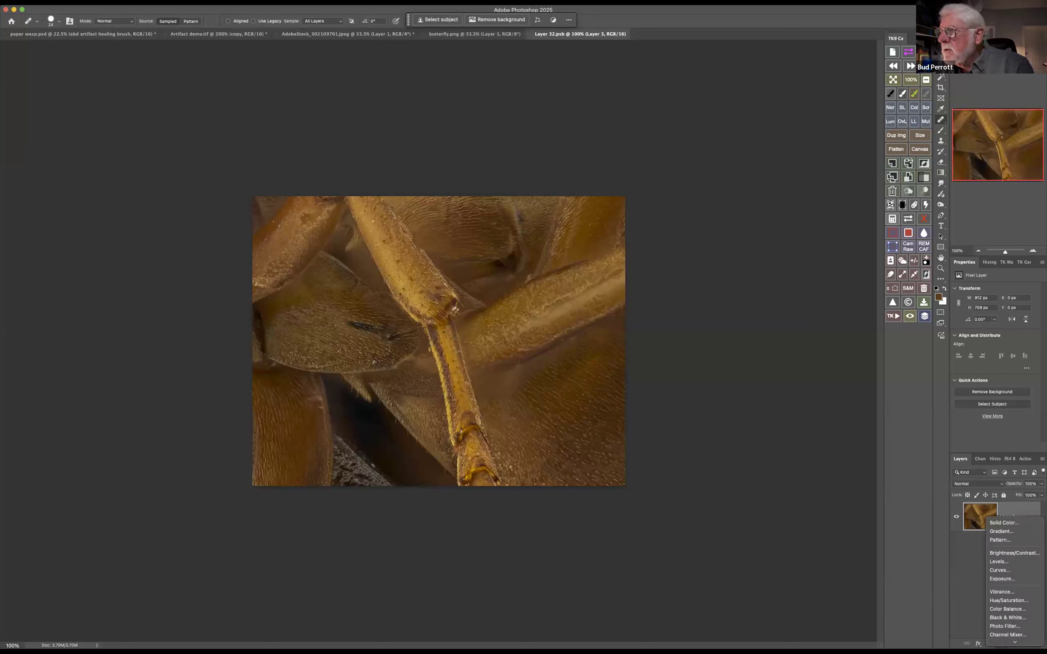
{"action": "left_click", "coordinate": [1014, 550]}
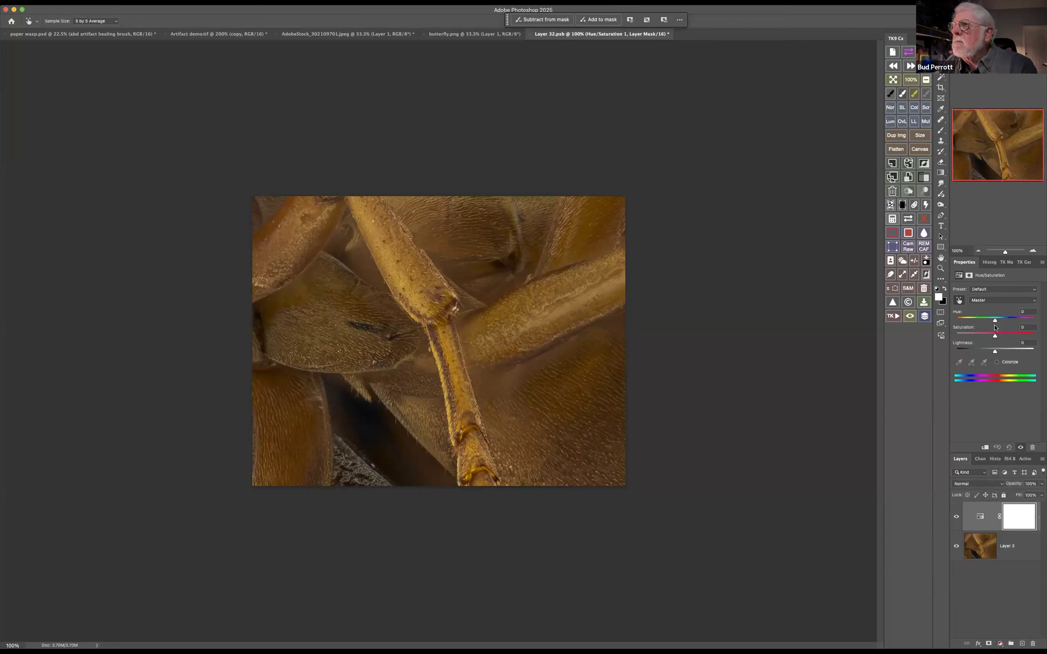
{"action": "left_click_drag", "start_coordinate": [1009, 335], "coordinate": [1017, 336]}
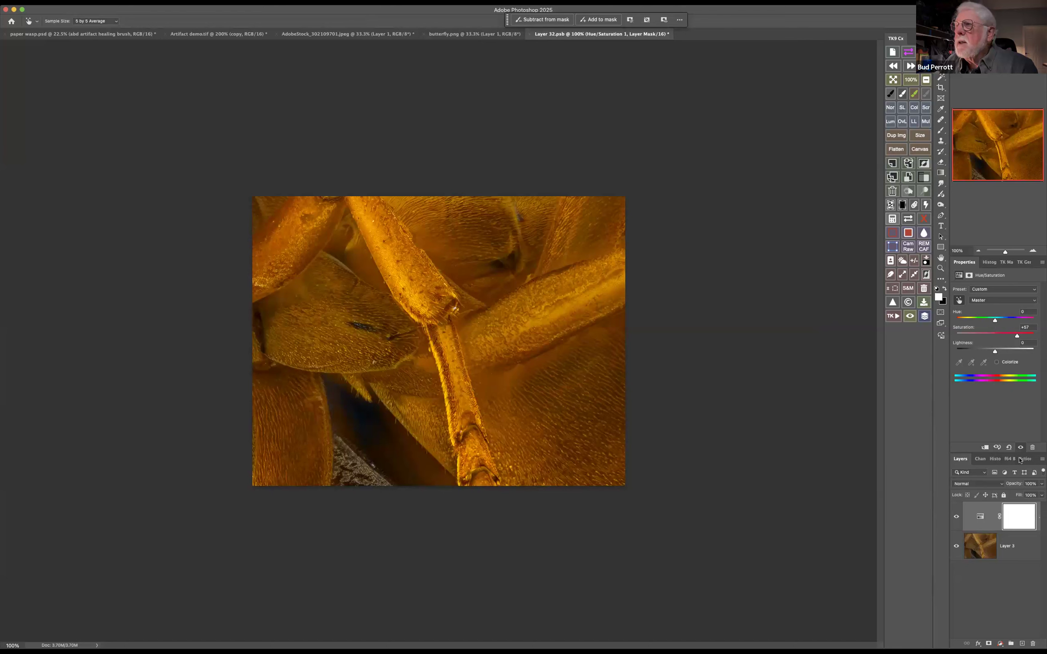
{"action": "left_click", "coordinate": [530, 35]}
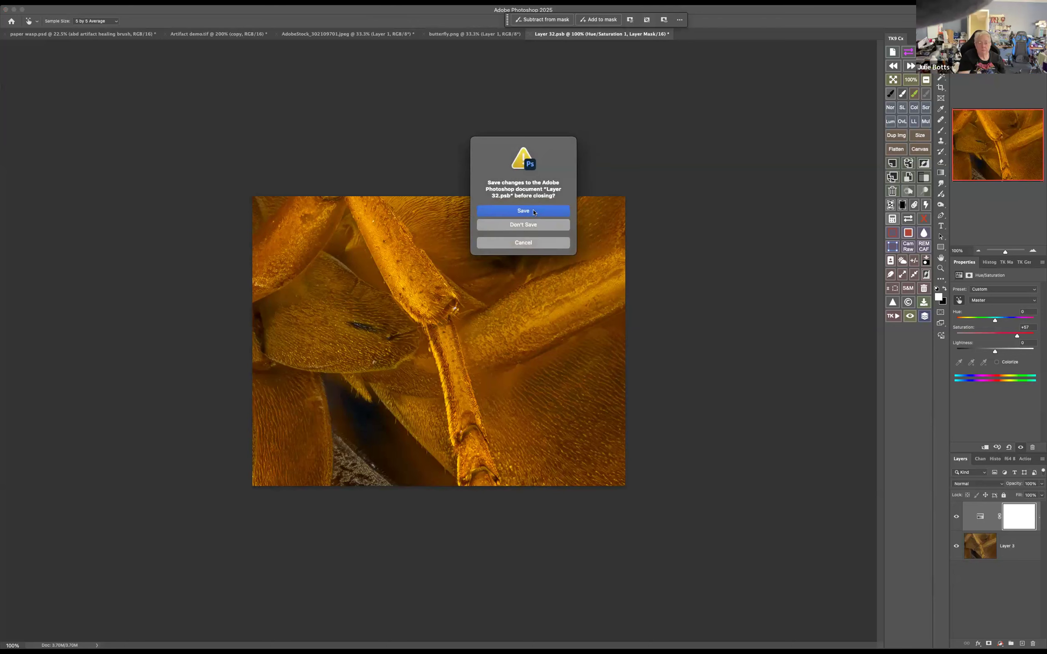
{"action": "left_click", "coordinate": [535, 215]}
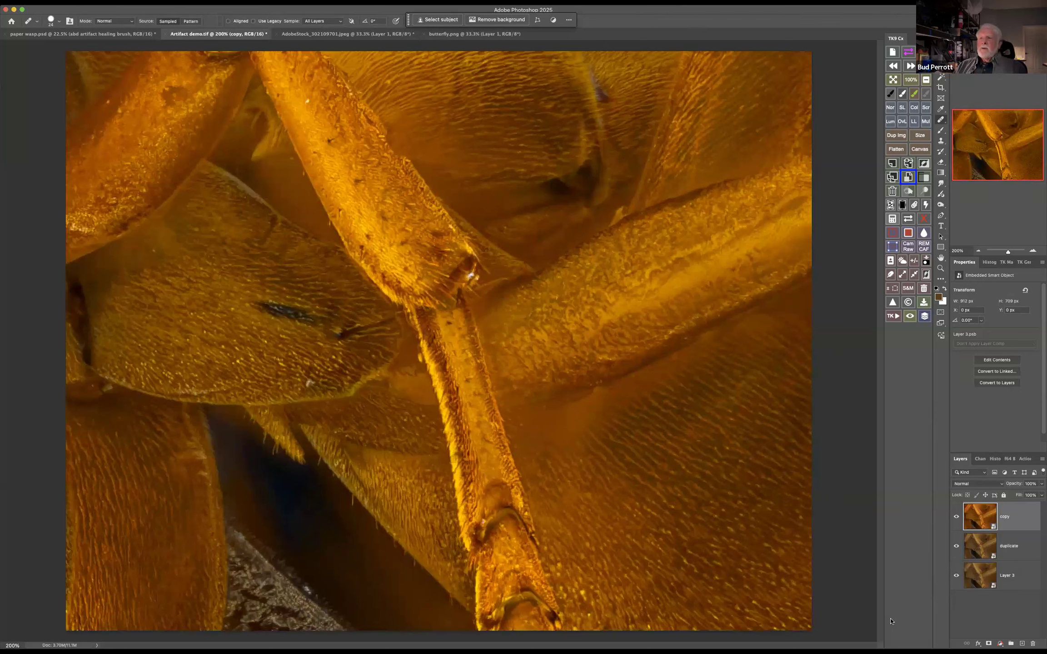
Make three further copies of the duplicate smart object layer
{"action": "left_click", "coordinate": [978, 547]}
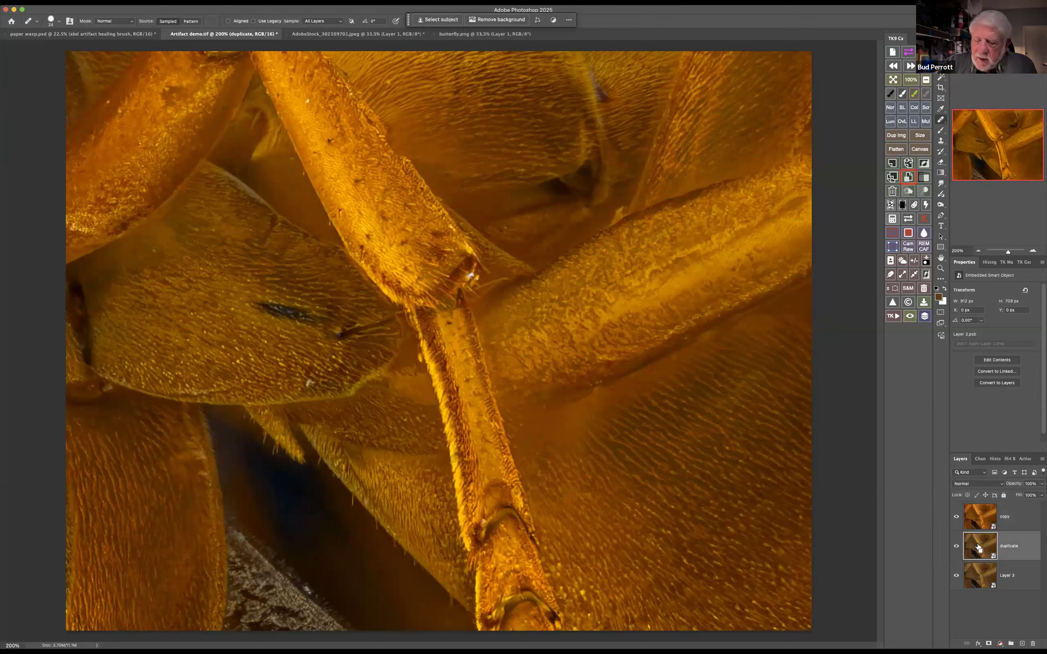
{"action": "key", "text": "super+j"}
{"action": "key", "text": "super+j"}
{"action": "key", "text": "super+j"}
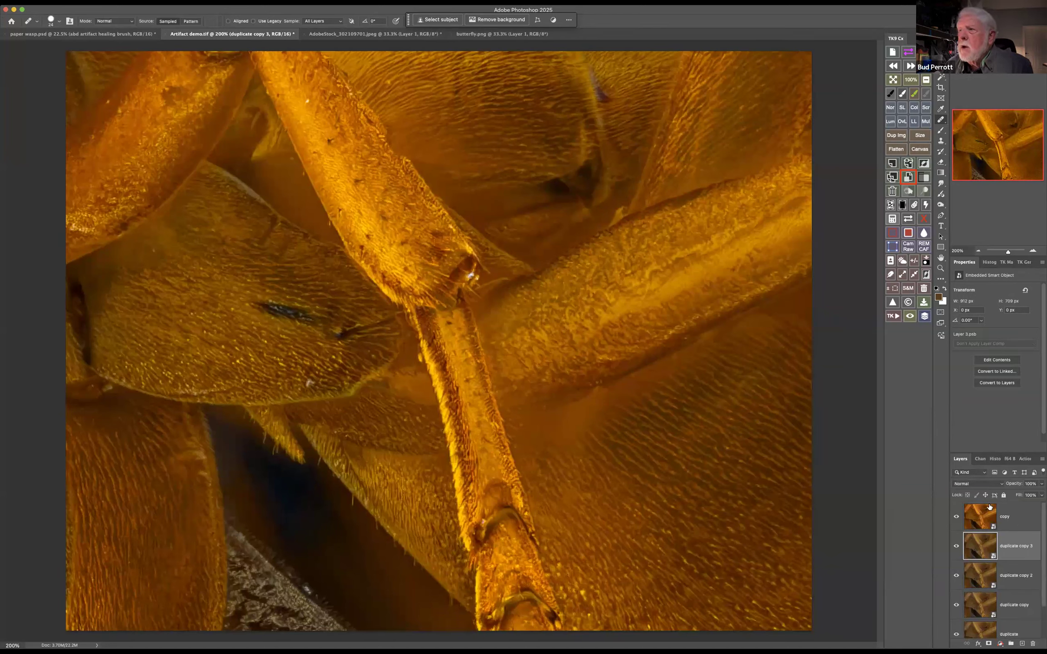
{"action": "right_click", "coordinate": [1024, 514]}
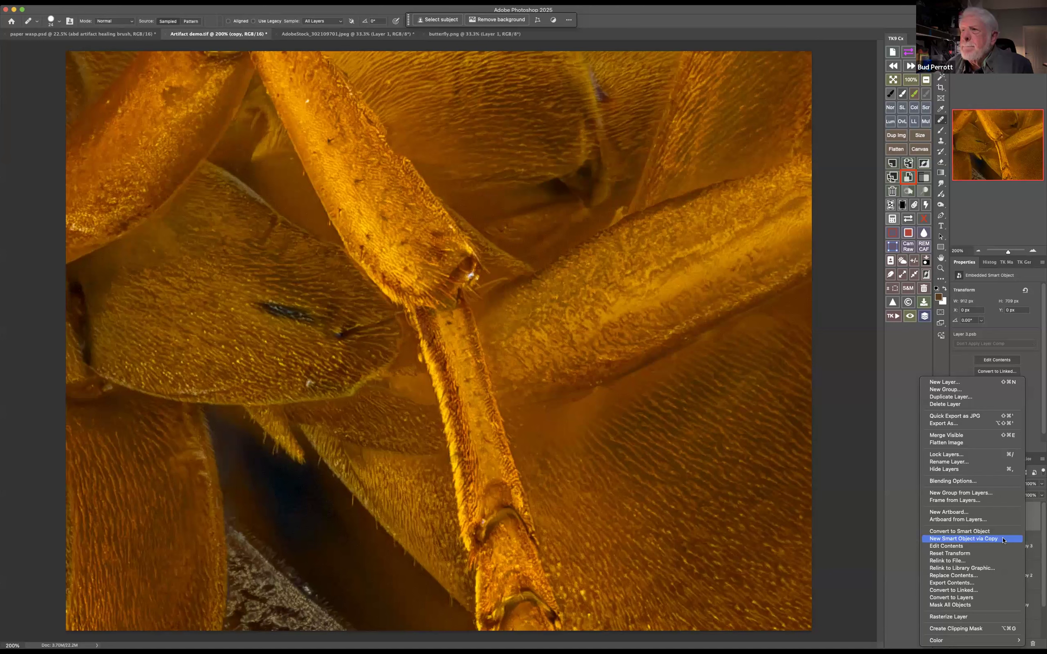
{"action": "left_click", "coordinate": [901, 539]}
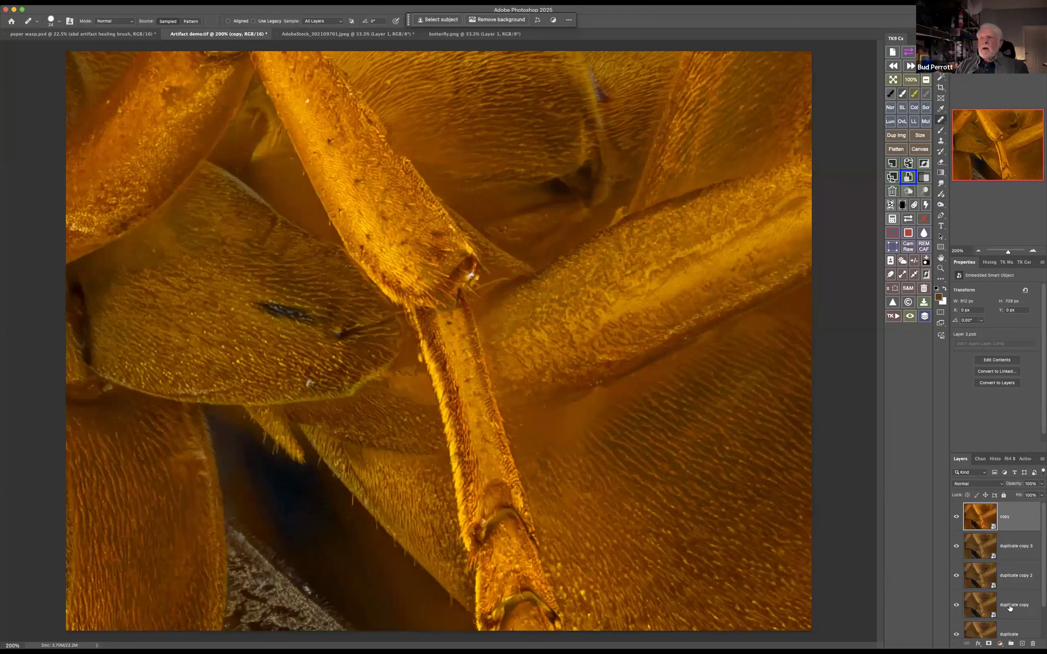
Convert the Background layer of paper wasp.psd to a smart object, and undo the conversion
{"action": "left_click", "coordinate": [110, 34]}
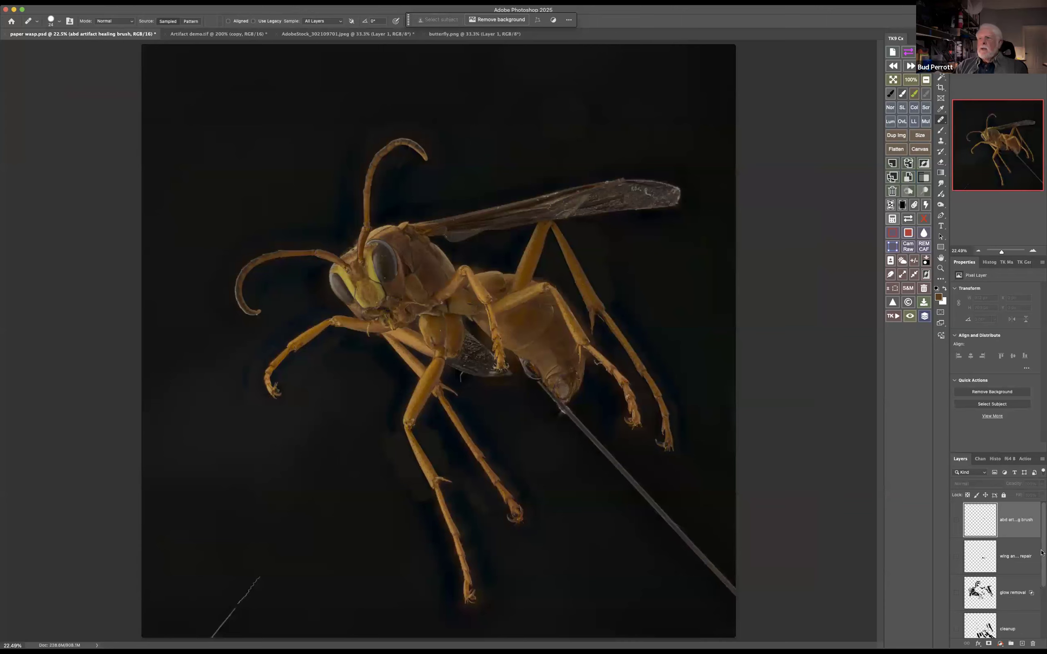
{"action": "mouse_move", "coordinate": [1042, 562]}
{"action": "left_mouse_down"}
{"action": "mouse_move", "coordinate": [1041, 624]}
{"action": "mouse_move", "coordinate": [1042, 517]}
{"action": "mouse_move", "coordinate": [1042, 573]}
{"action": "left_mouse_up"}
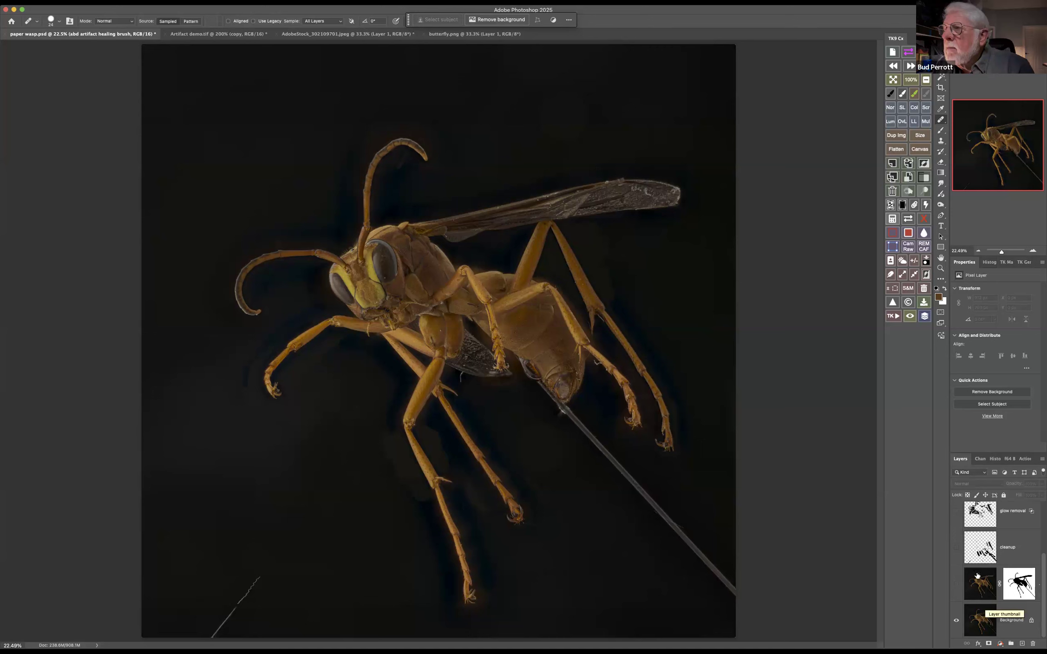
{"action": "left_click", "coordinate": [973, 611]}
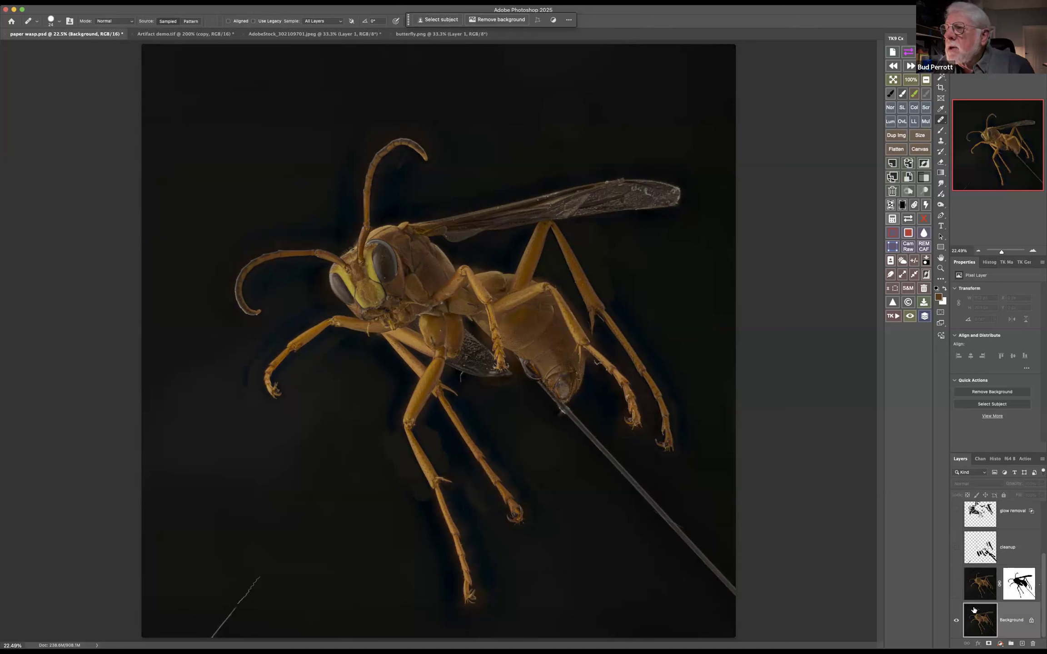
{"action": "right_click", "coordinate": [982, 612]}
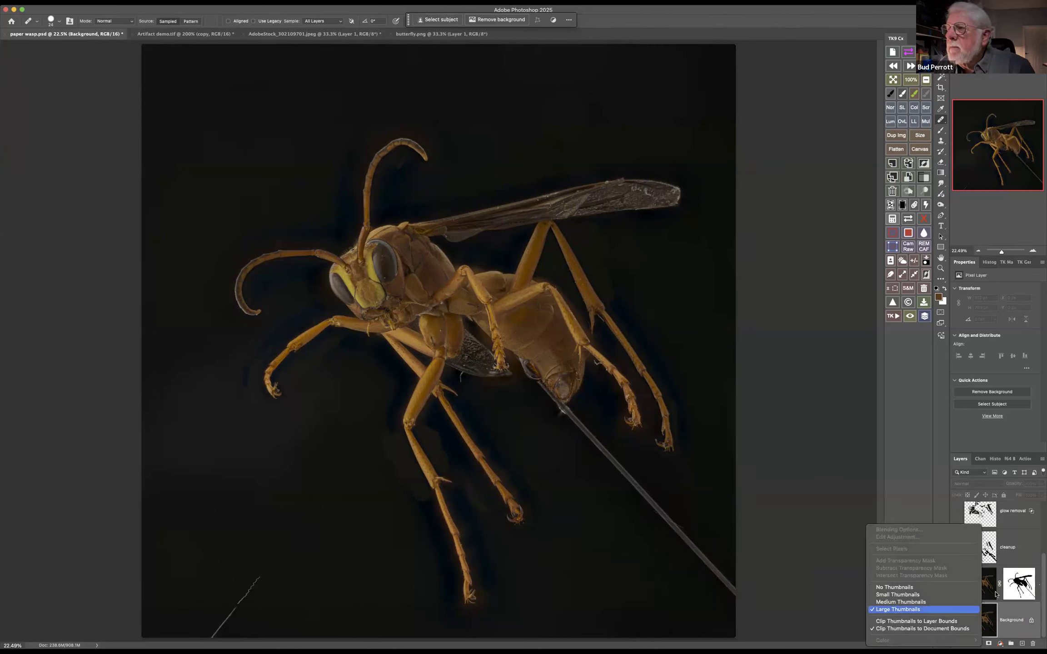
{"action": "right_click", "coordinate": [1014, 619]}
{"action": "left_click", "coordinate": [980, 635]}
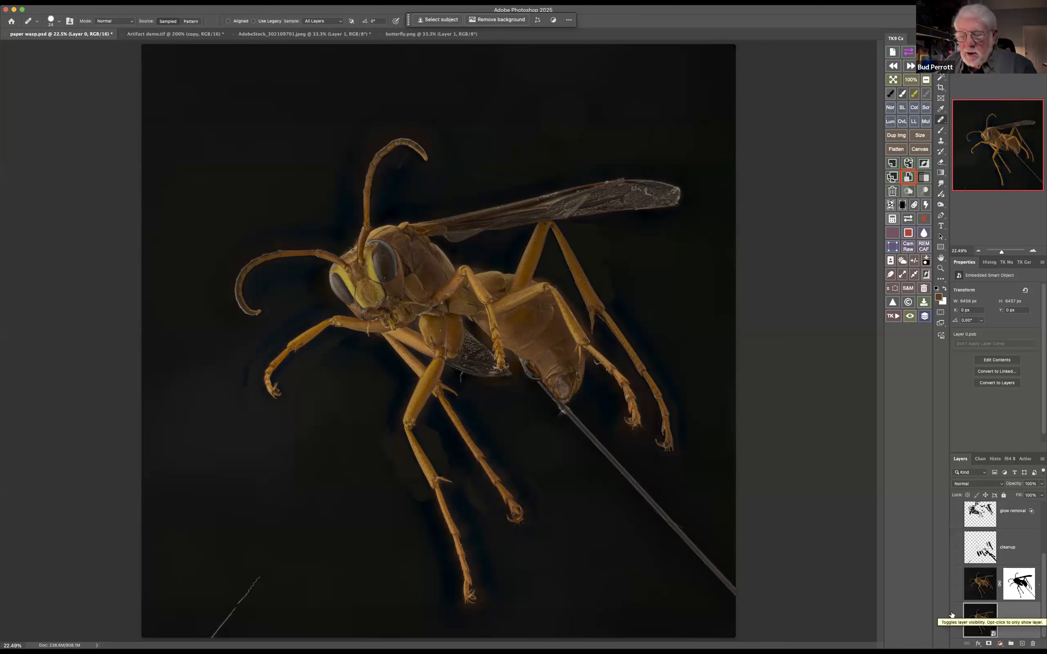
{"action": "key", "text": "super+z"}
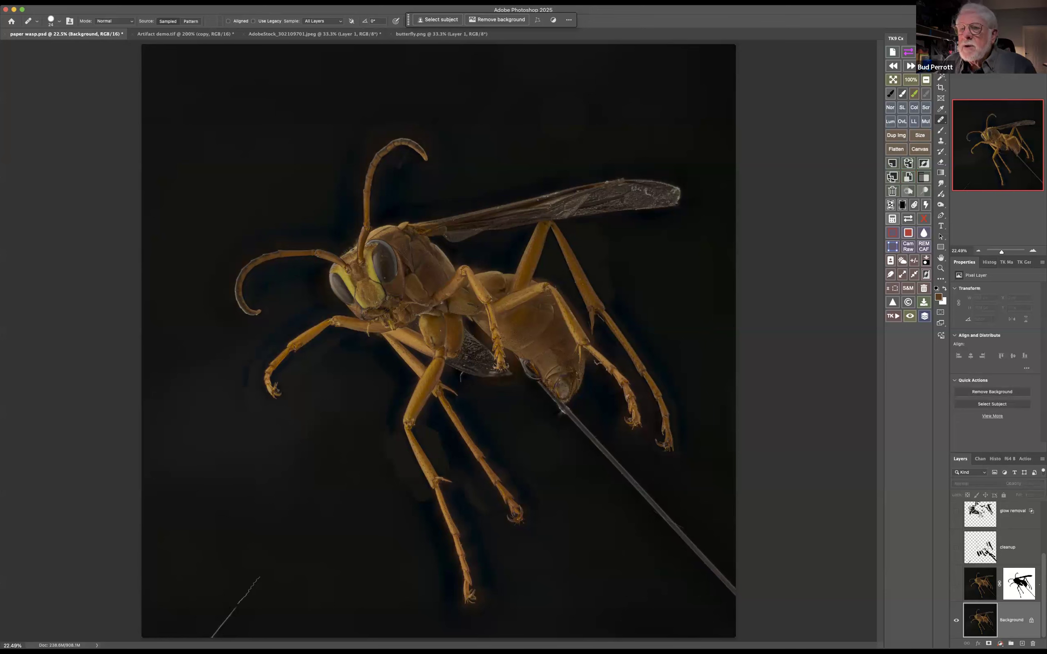
Switch to Lightroom Classic, raise the wasp photo's exposure to +1.00, and in Calibration raise red and blue primary saturation while lowering green
{"action": "left_click", "coordinate": [484, 637]}
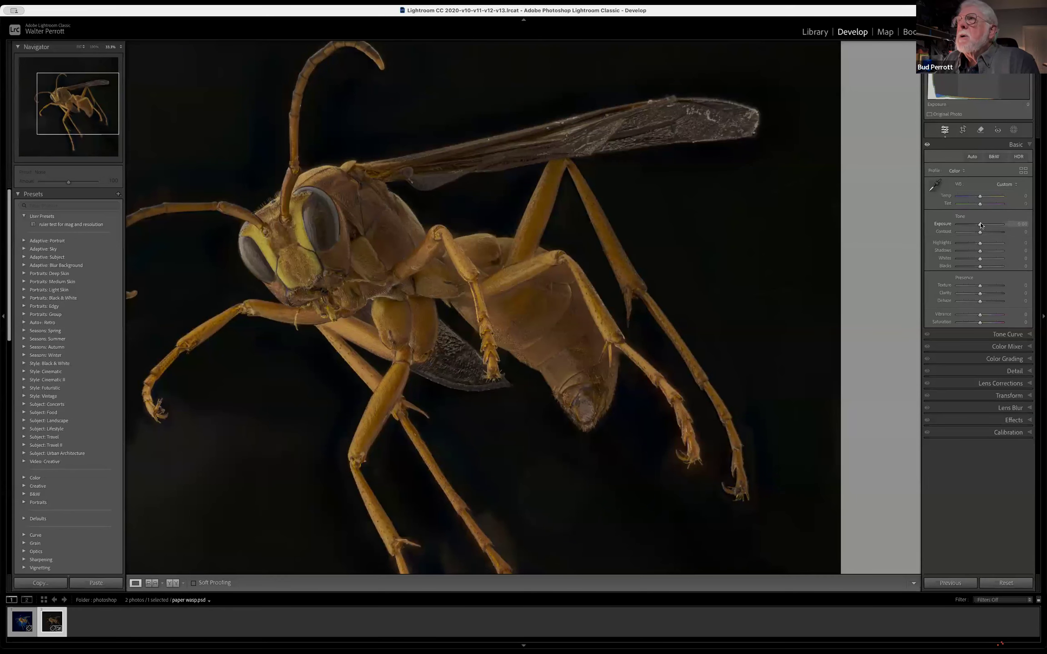
{"action": "left_click_drag", "start_coordinate": [981, 225], "coordinate": [984, 225]}
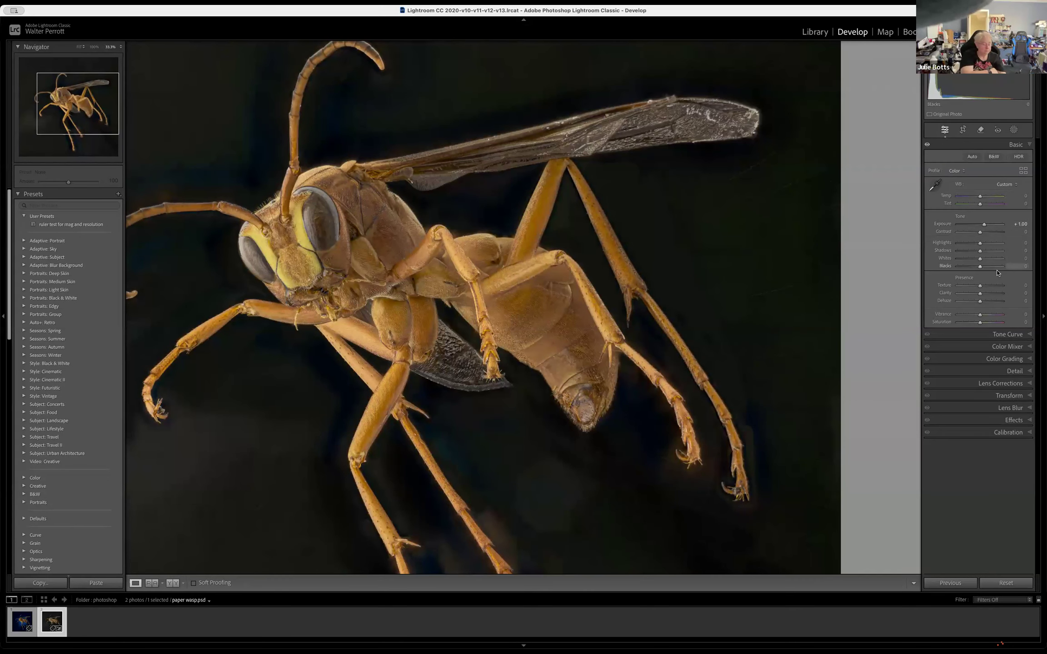
{"action": "left_click", "coordinate": [1008, 433]}
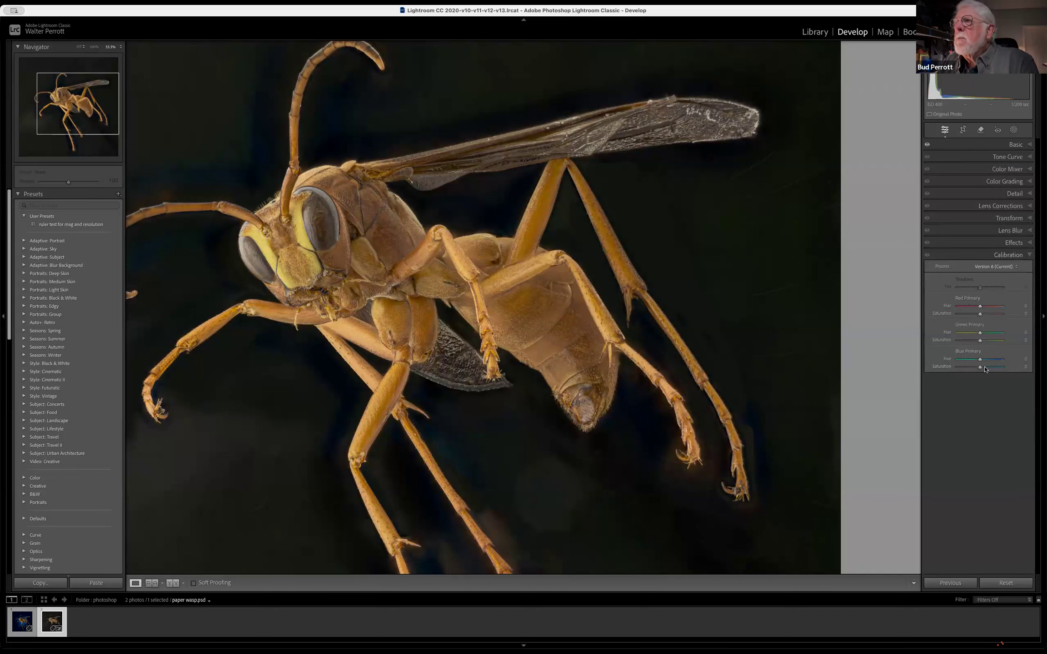
{"action": "left_click_drag", "start_coordinate": [981, 368], "coordinate": [975, 342]}
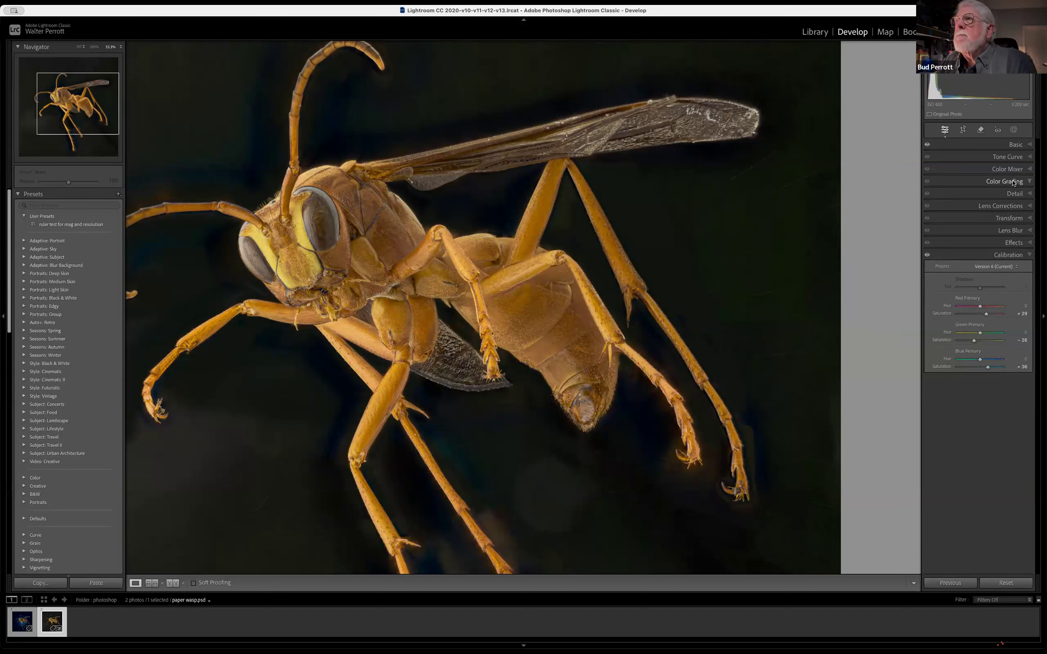
In Color Grading, set the midtones luminance to +17 and slightly raise the shadows luminance
{"action": "left_click", "coordinate": [1013, 182]}
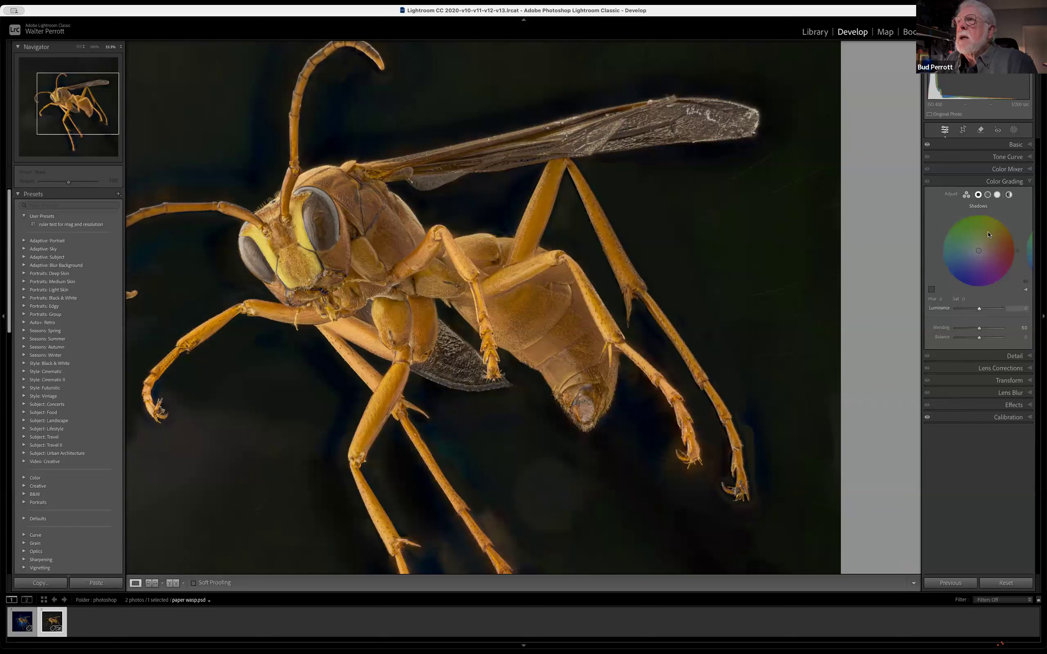
{"action": "left_click", "coordinate": [988, 195]}
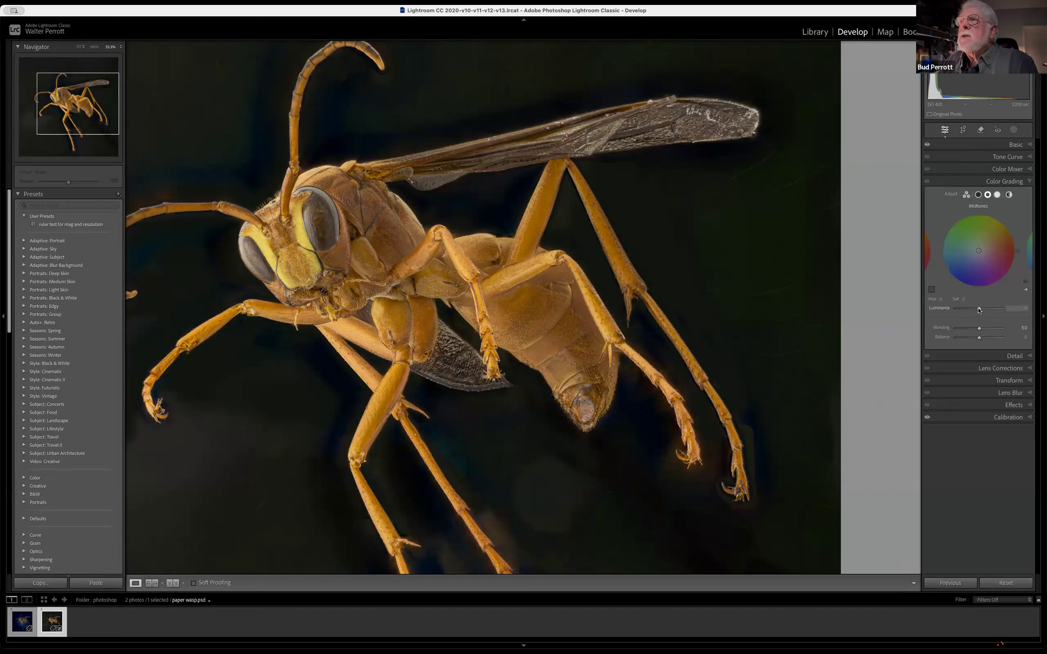
{"action": "left_click_drag", "start_coordinate": [980, 309], "coordinate": [858, 318]}
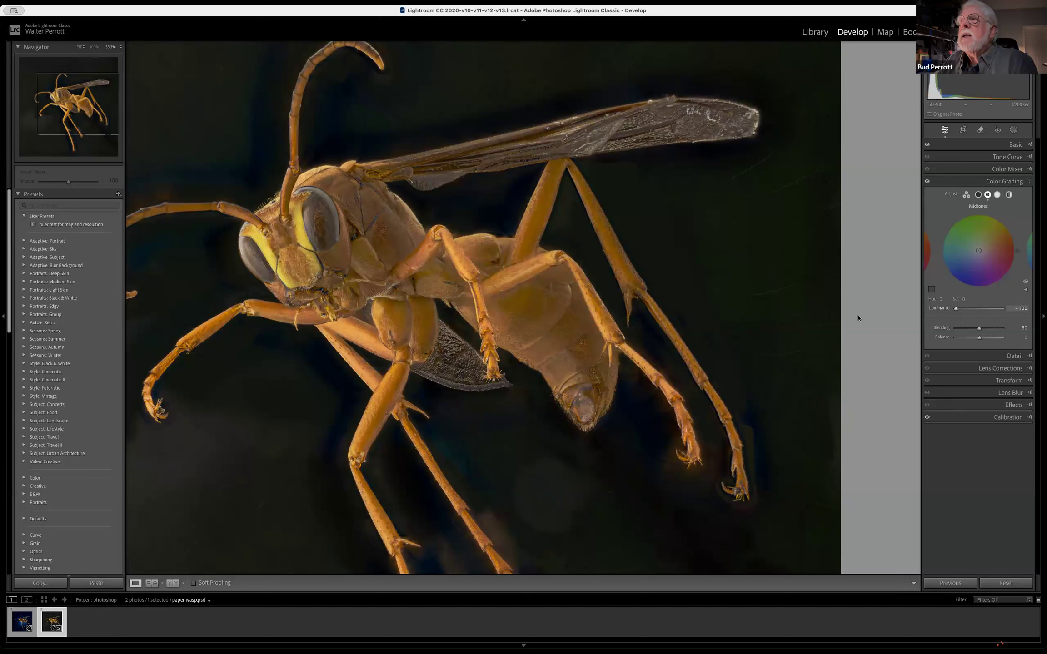
{"action": "mouse_move", "coordinate": [979, 317]}
{"action": "left_mouse_down"}
{"action": "mouse_move", "coordinate": [996, 317]}
{"action": "mouse_move", "coordinate": [983, 318]}
{"action": "left_mouse_up"}
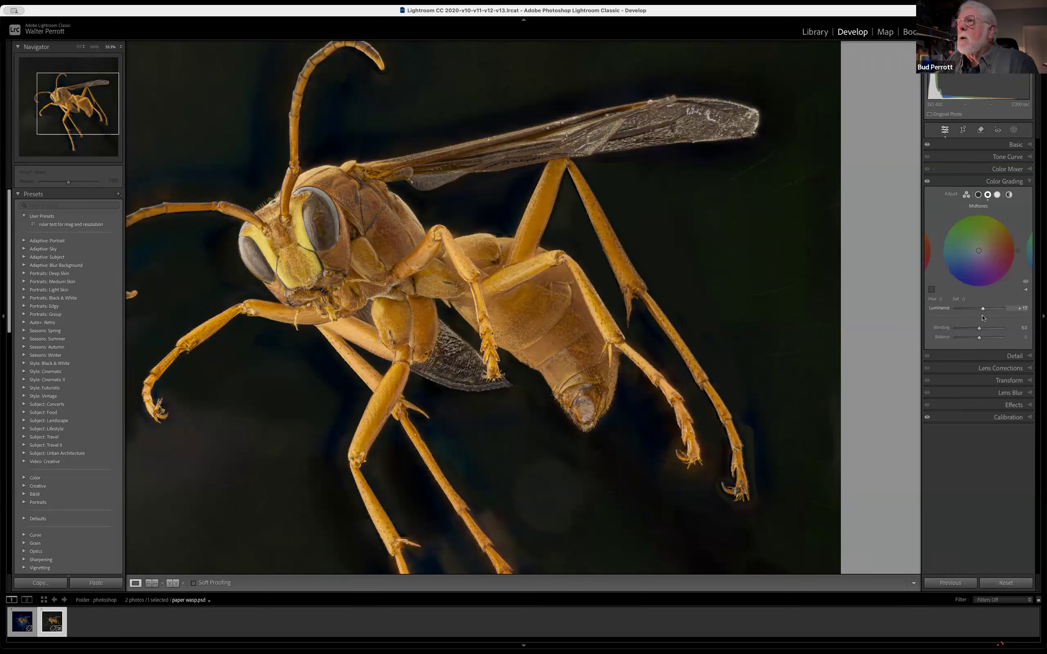
{"action": "left_click", "coordinate": [978, 195]}
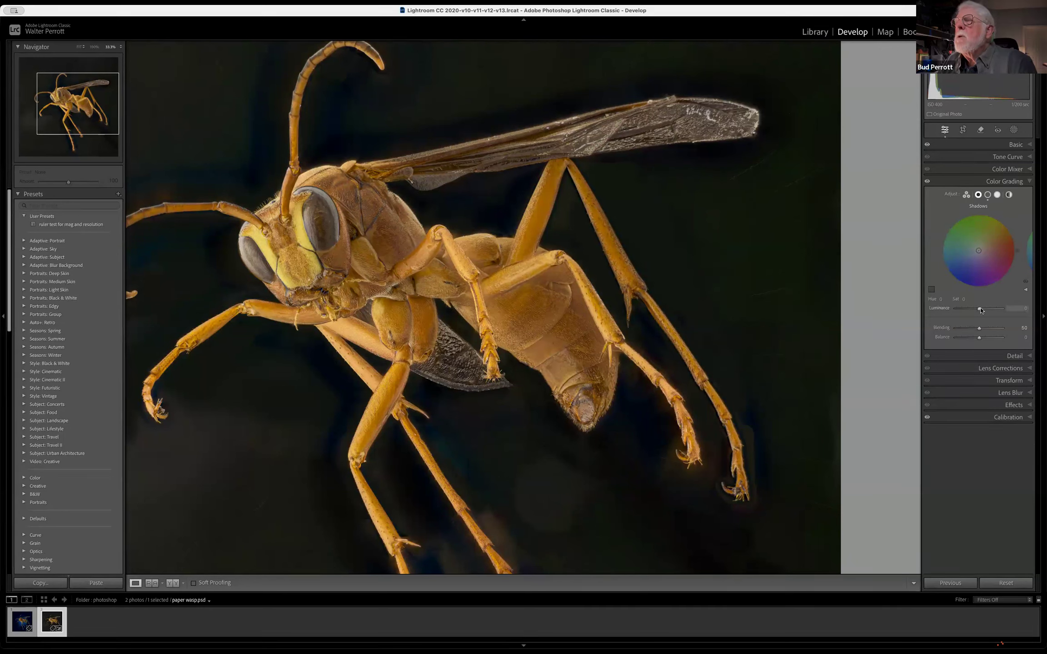
{"action": "mouse_move", "coordinate": [981, 309]}
{"action": "left_mouse_down"}
{"action": "mouse_move", "coordinate": [1010, 307]}
{"action": "mouse_move", "coordinate": [985, 309]}
{"action": "left_mouse_up"}
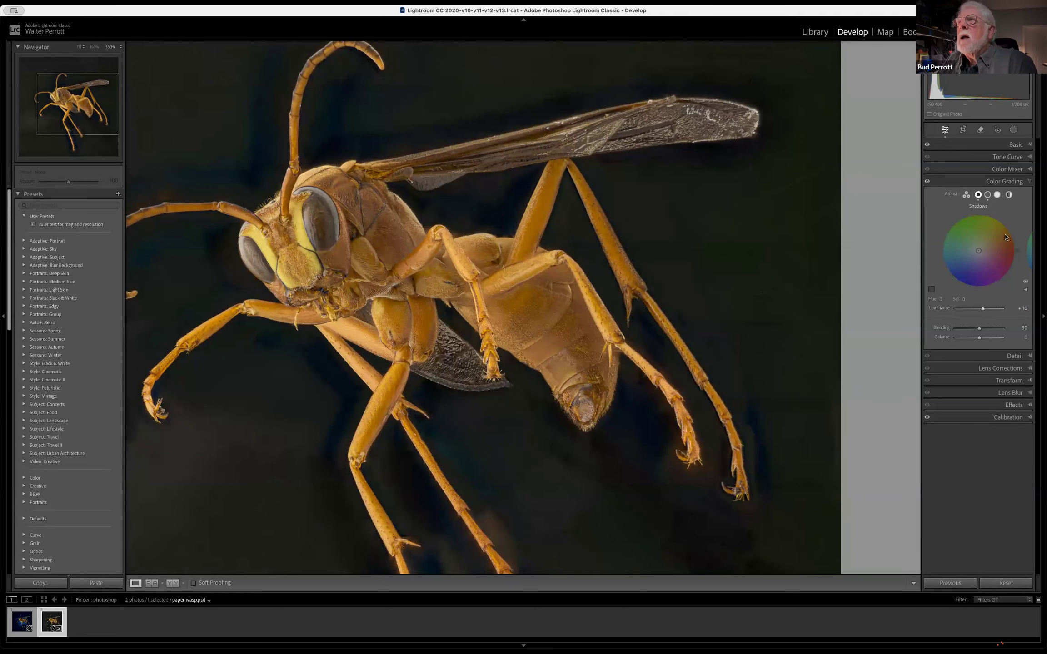
Set the wasp photo's exposure to +0.55 and open the photo as a smart object in Photoshop
{"action": "left_click", "coordinate": [997, 148]}
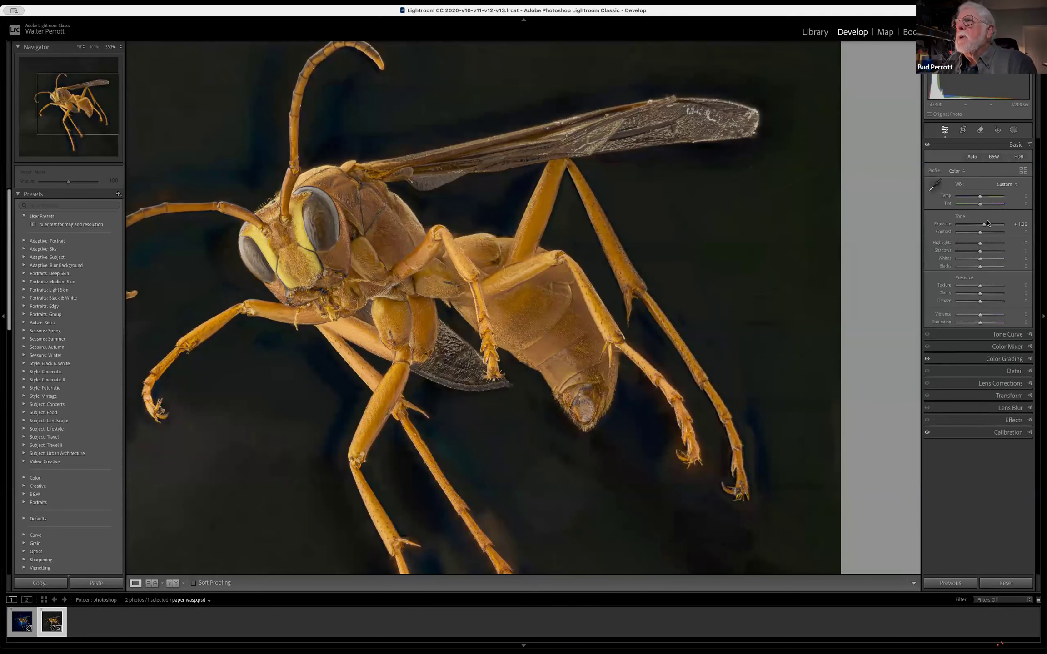
{"action": "left_click_drag", "start_coordinate": [984, 226], "coordinate": [982, 226]}
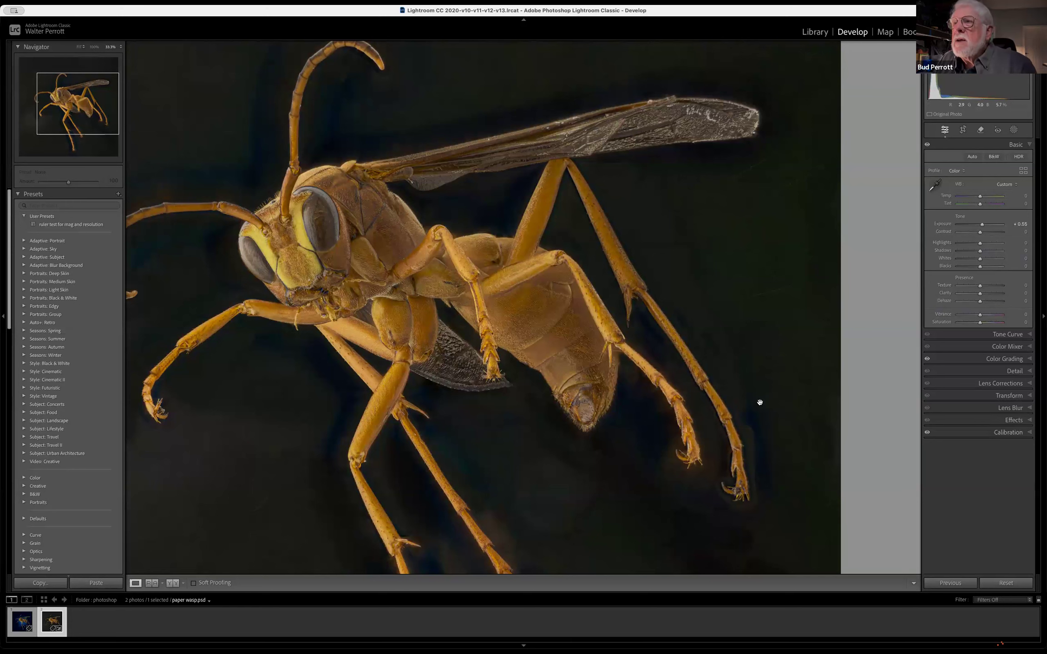
{"action": "right_click", "coordinate": [719, 303]}
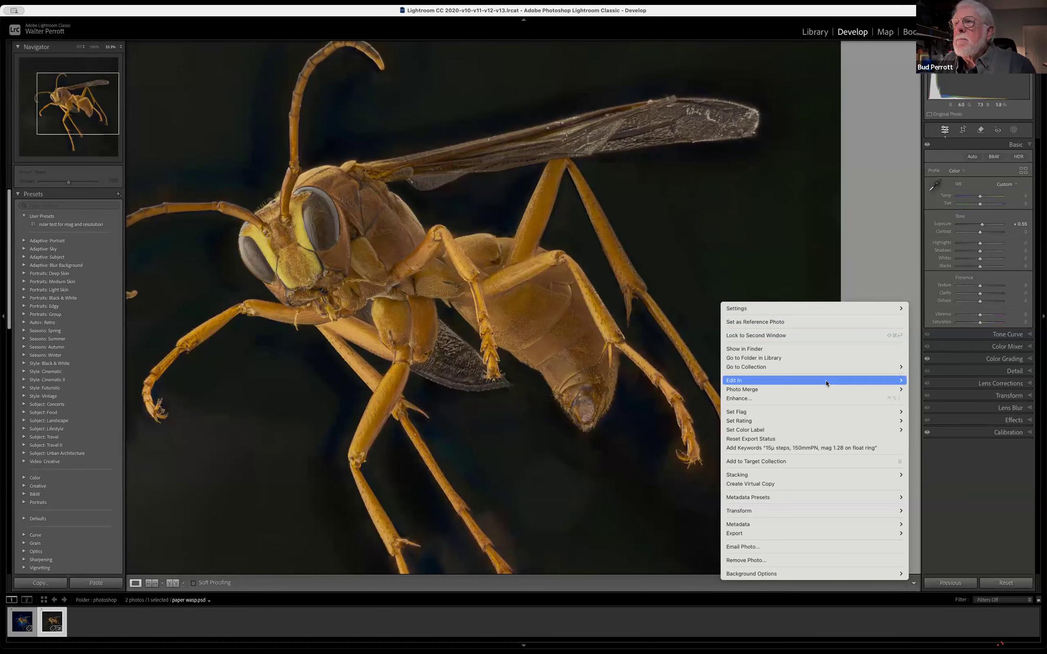
{"action": "mouse_move", "coordinate": [826, 384]}
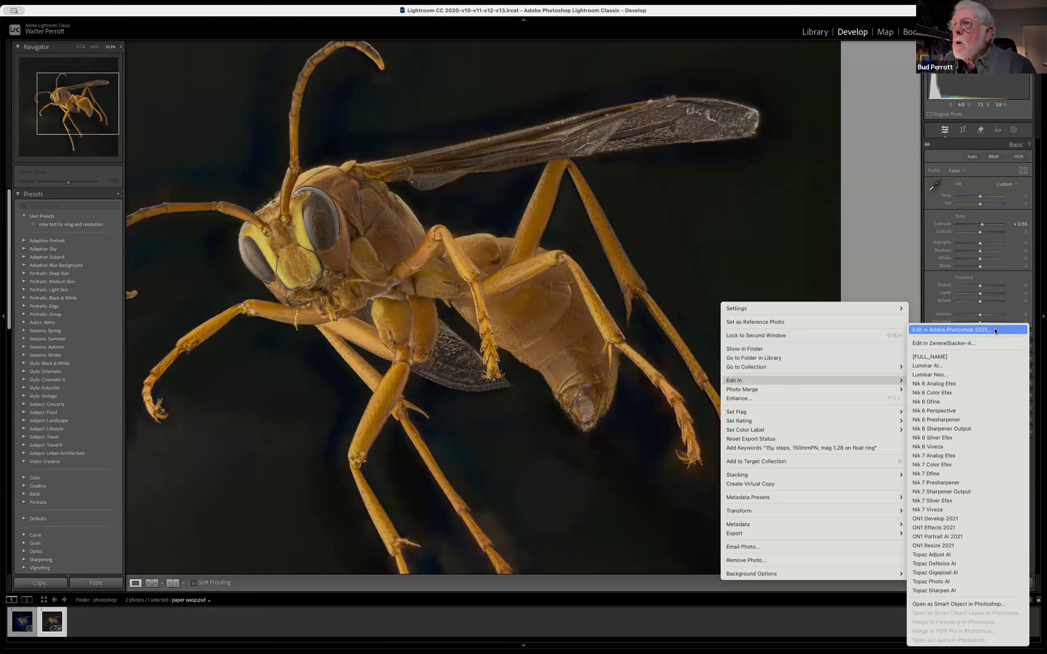
{"action": "left_click", "coordinate": [1012, 605]}
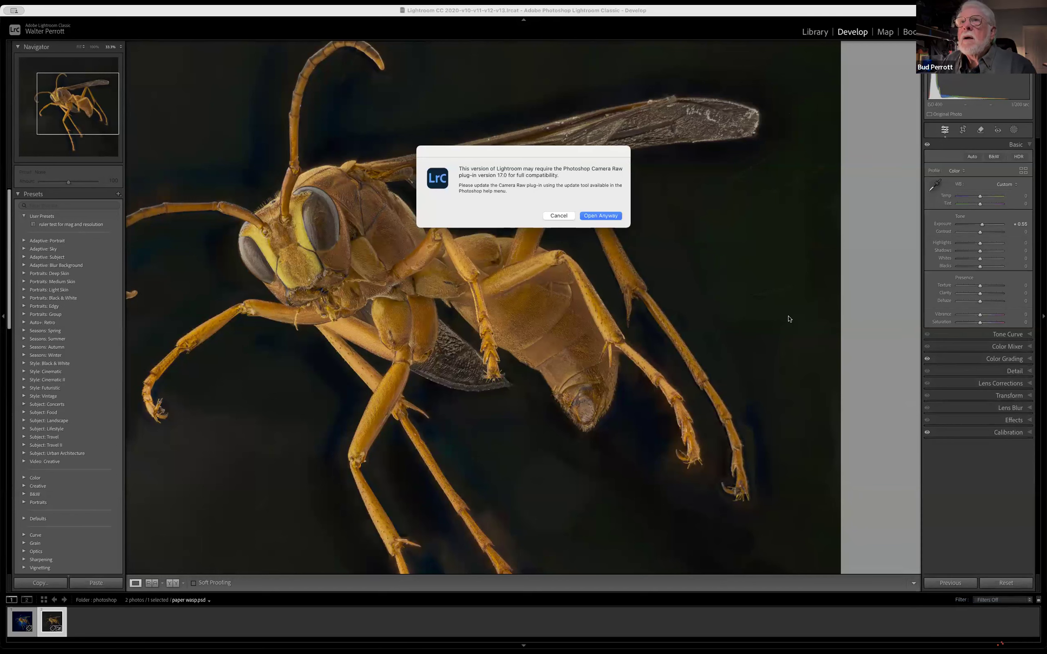
{"action": "left_click", "coordinate": [613, 219]}
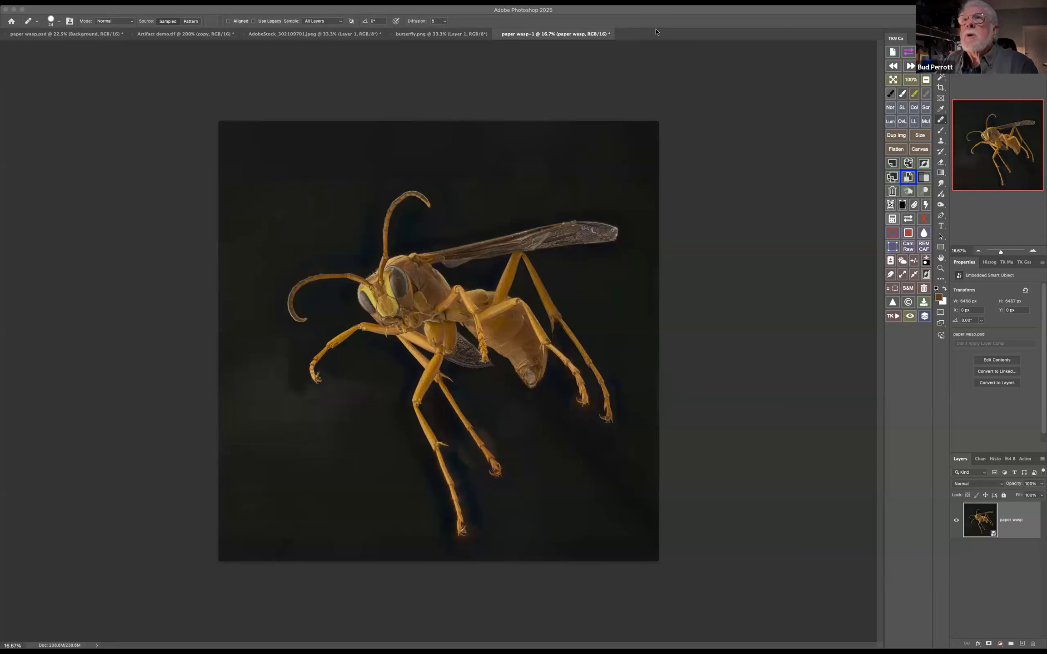
Open the contents of the paper wasp smart object to examine its layers, and close them
{"action": "left_click", "coordinate": [980, 520]}
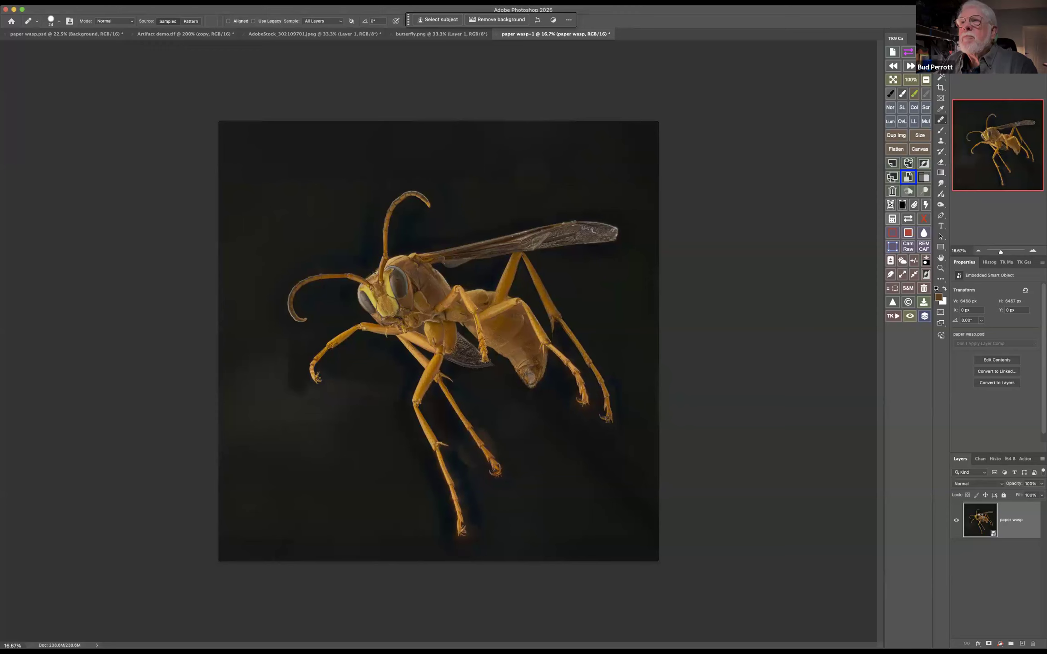
{"action": "double_click", "coordinate": [980, 519]}
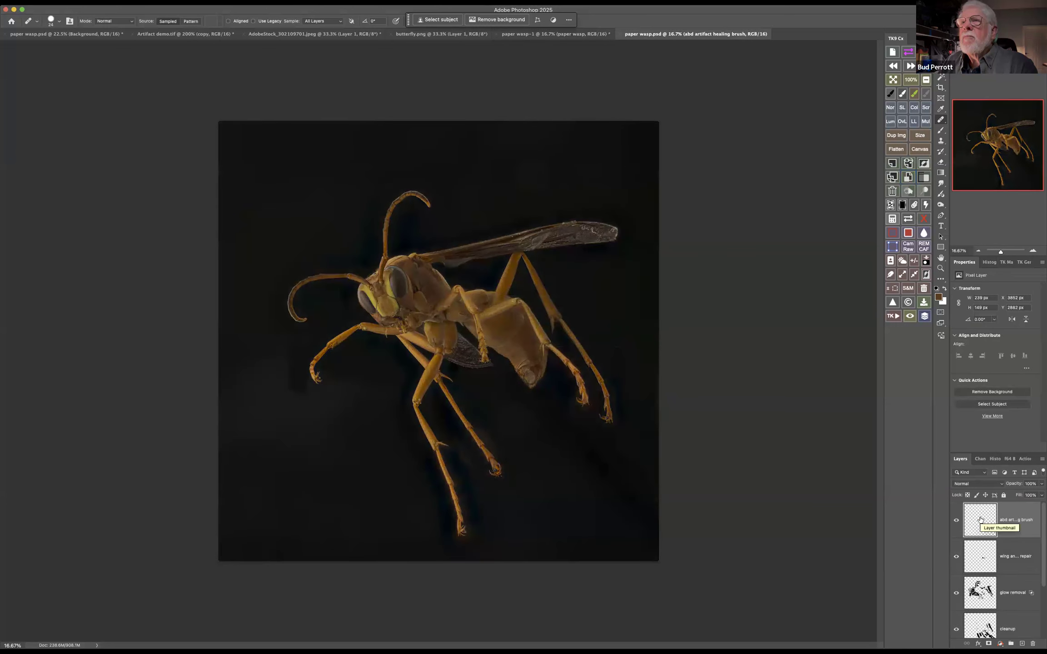
{"action": "scroll", "coordinate": [981, 523], "scroll_direction": "down", "scroll_amount": 3}
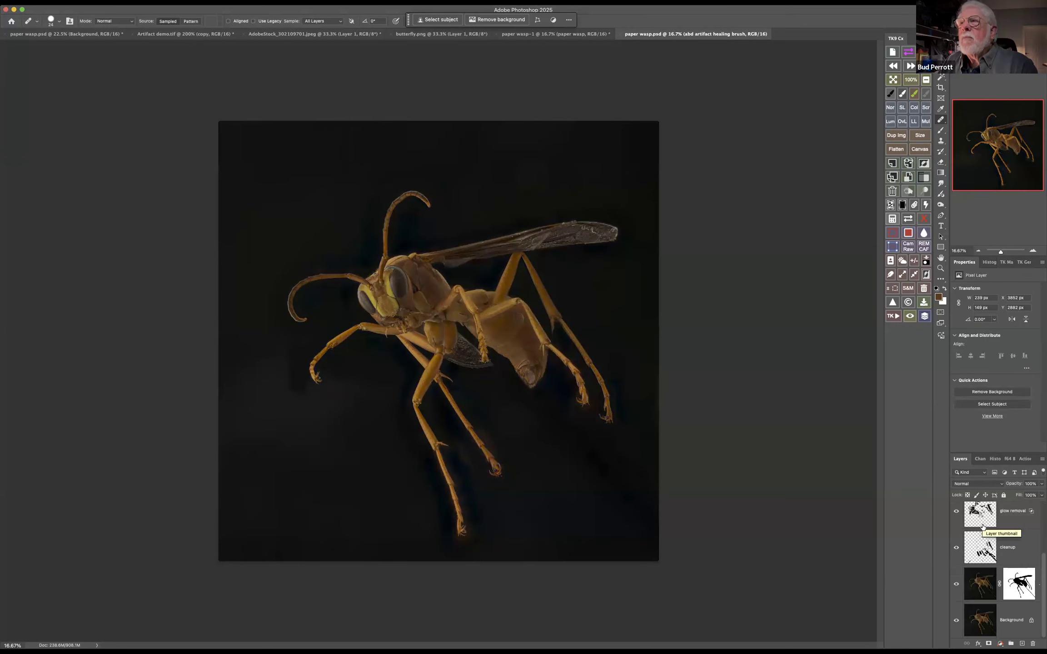
{"action": "left_click", "coordinate": [621, 35]}
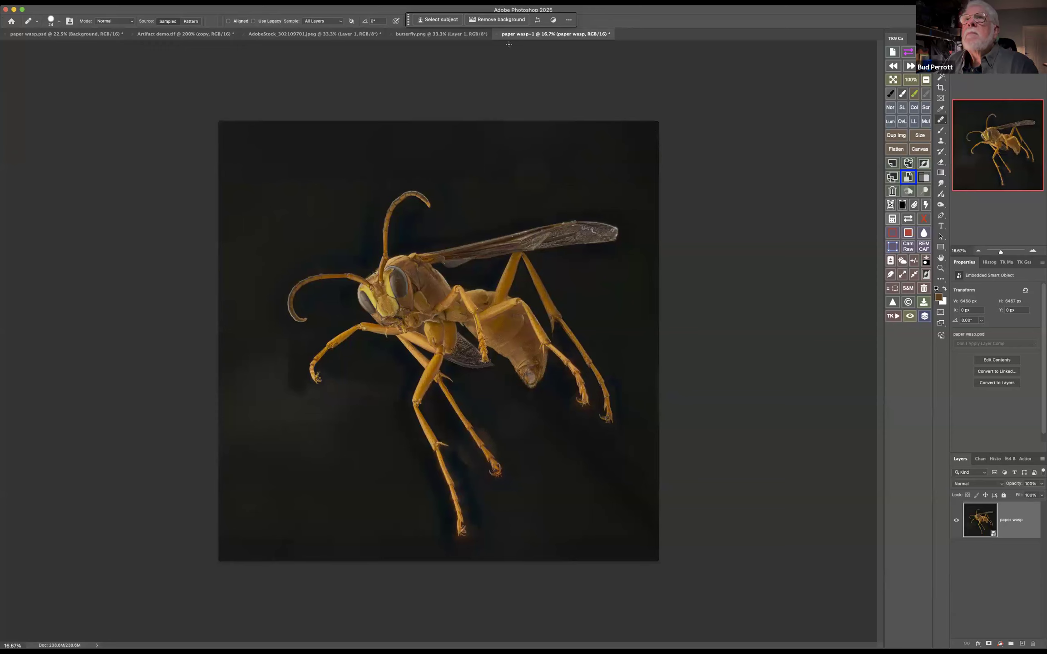
Close the paper wasp-1 document without saving its changes
{"action": "left_click", "coordinate": [498, 35]}
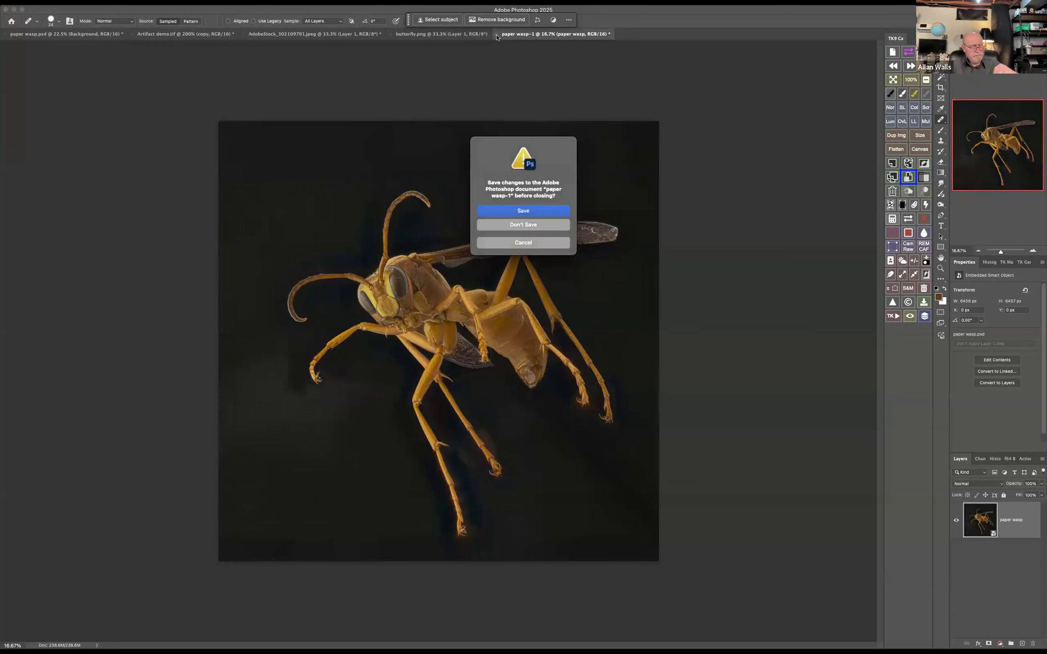
{"action": "left_click", "coordinate": [526, 225]}
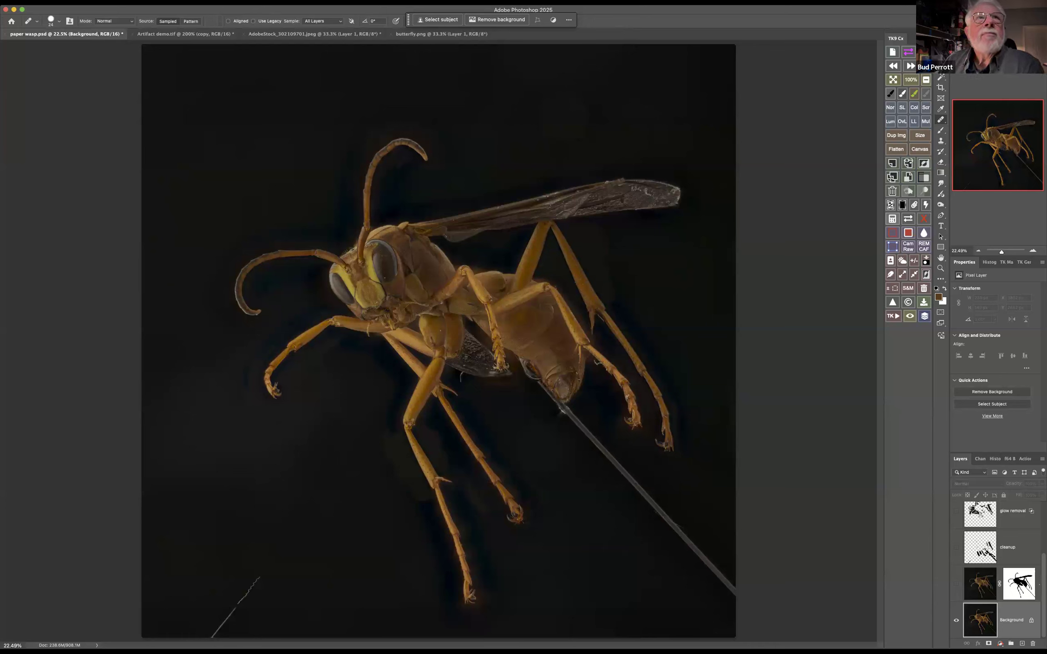
Open the recent Blue Green Beetle TIFF file to view its layers, and close it
{"action": "left_click", "coordinate": [81, 3]}
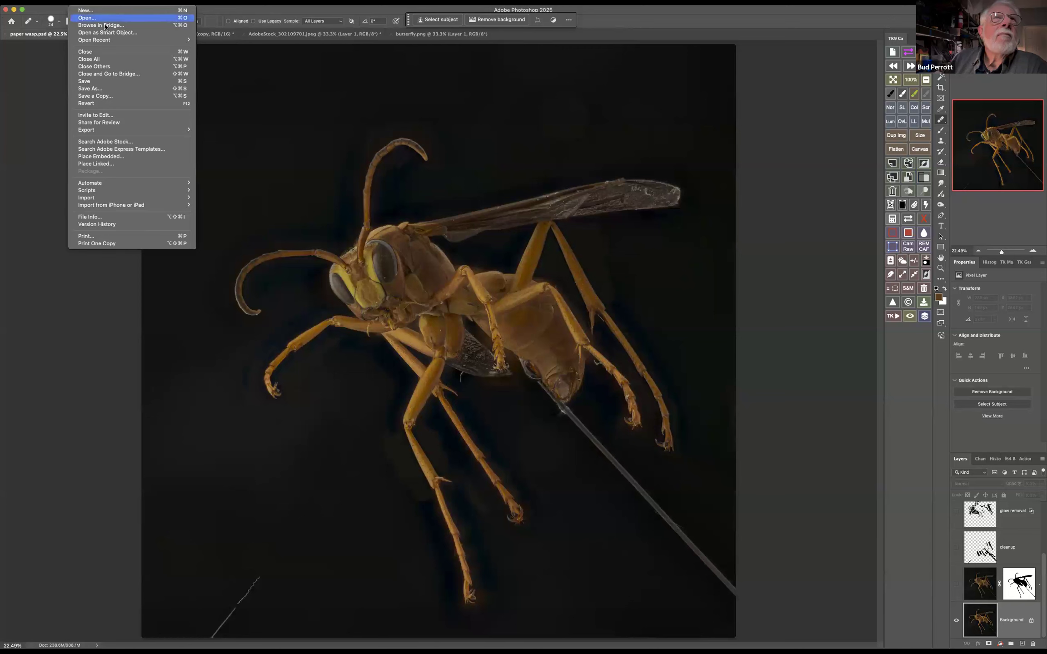
{"action": "mouse_move", "coordinate": [196, 40]}
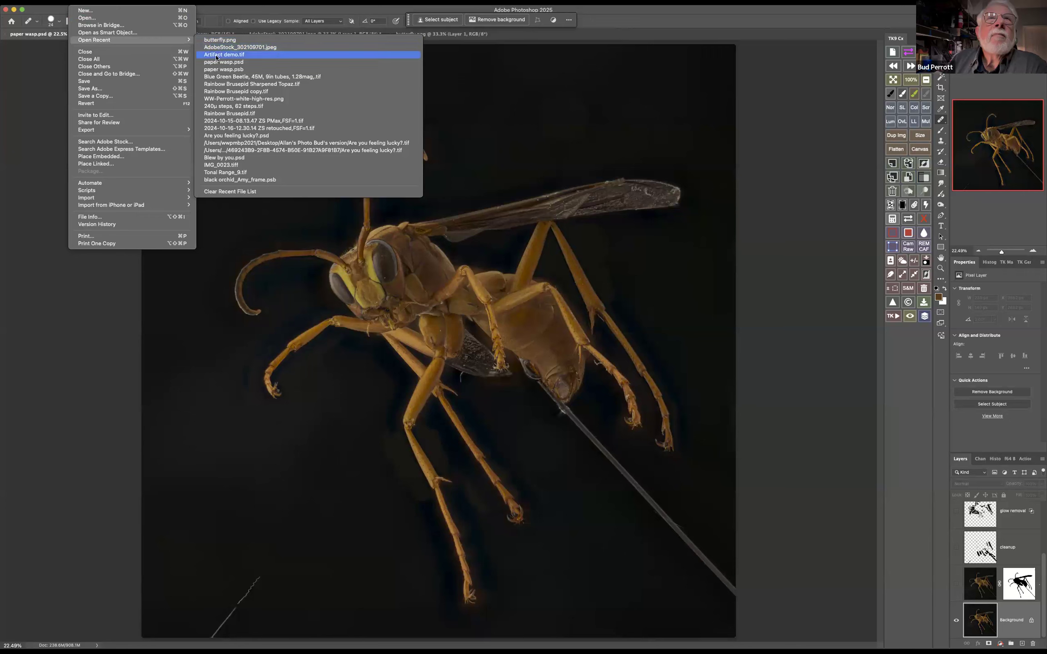
{"action": "left_click", "coordinate": [233, 77]}
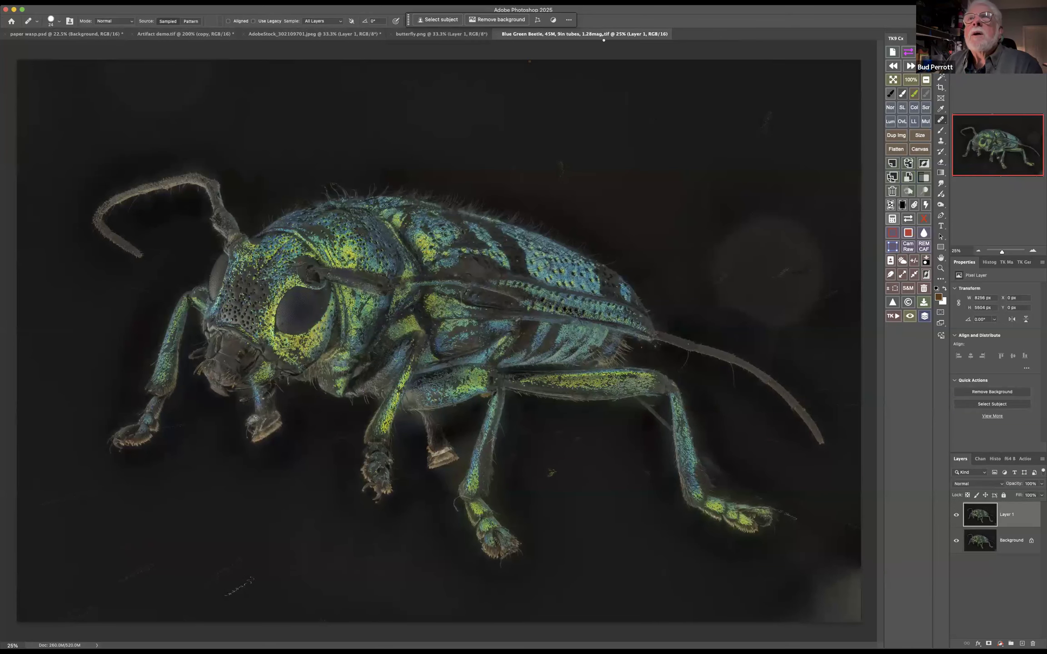
{"action": "left_click", "coordinate": [500, 33]}
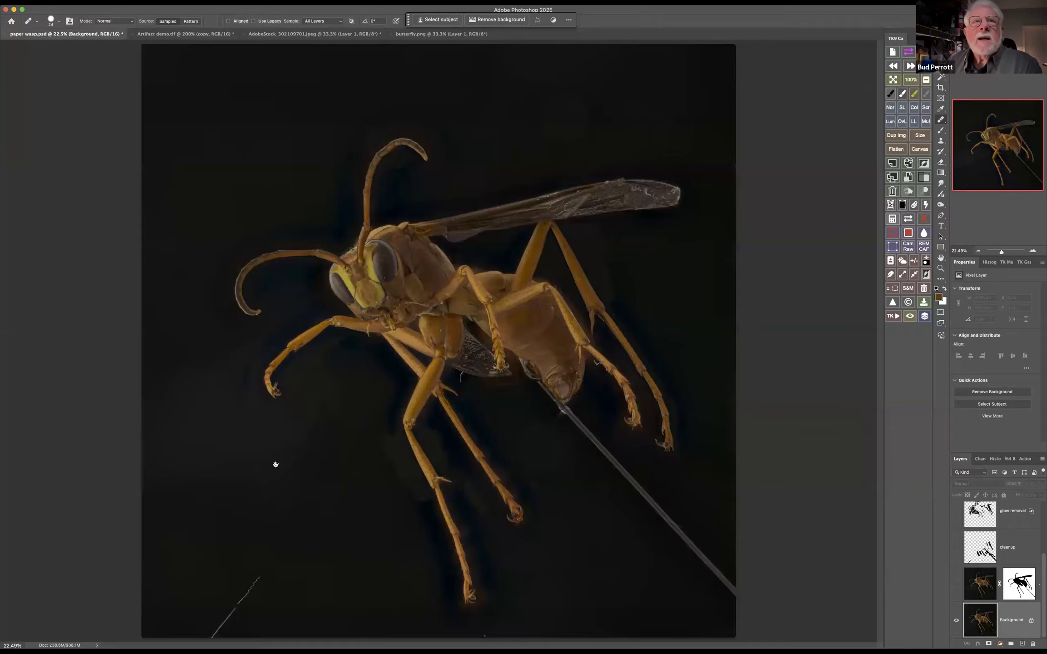
Switch to Lightroom Classic and browse the library's Japanese Beetle 2023 #1 folder and its Run 5 subfolder
{"action": "key", "text": "super+Tab"}
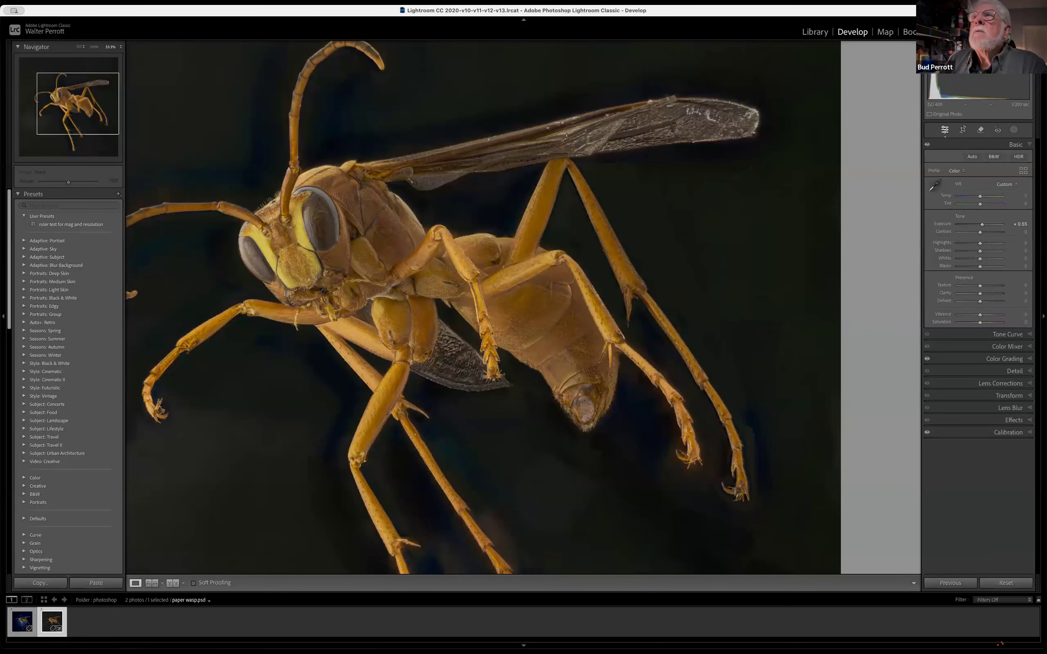
{"action": "left_click", "coordinate": [815, 31]}
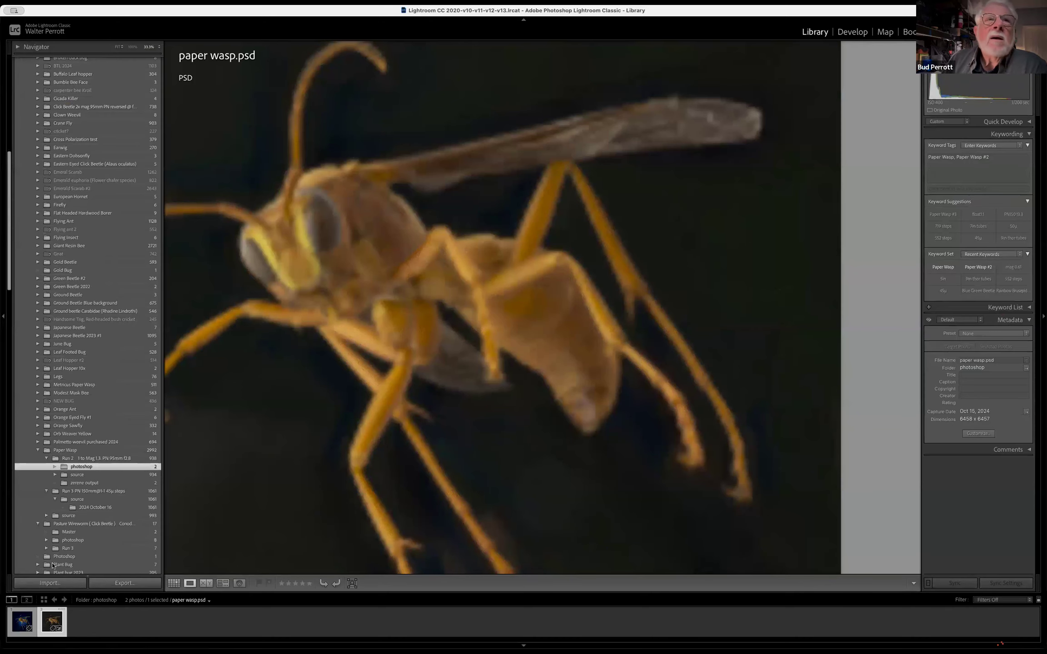
{"action": "left_click", "coordinate": [38, 337]}
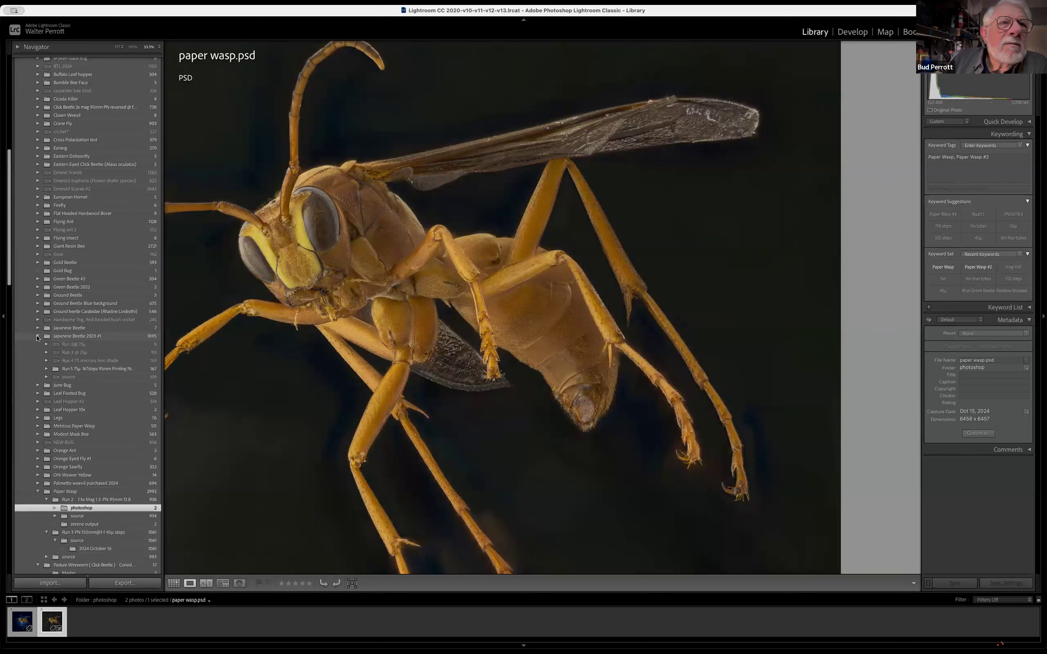
{"action": "left_click", "coordinate": [58, 371]}
{"action": "left_click", "coordinate": [47, 370]}
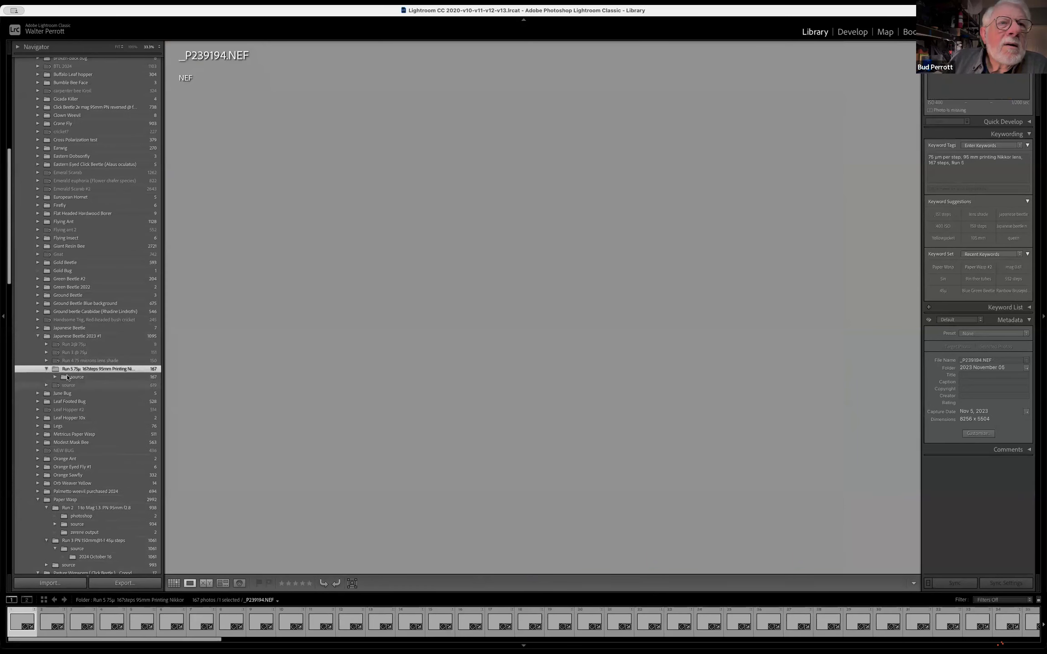
{"action": "left_click", "coordinate": [43, 338]}
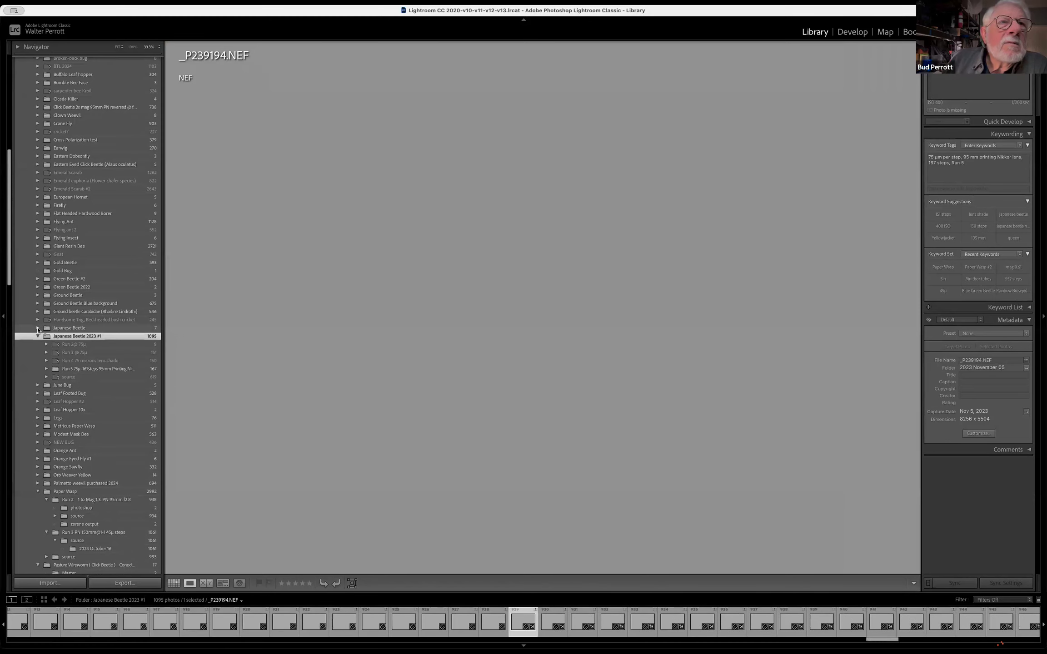
Open Japanese Beetle.tif from the Final subfolder of the Japanese Beetle folder in the single-photo view
{"action": "left_click", "coordinate": [37, 328]}
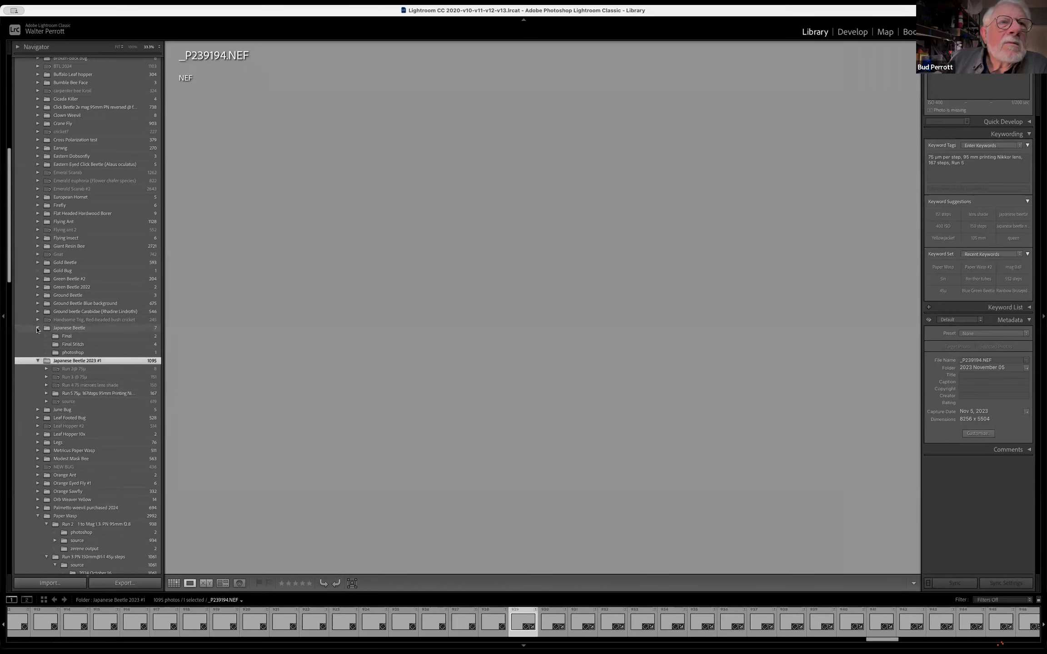
{"action": "left_click", "coordinate": [90, 338]}
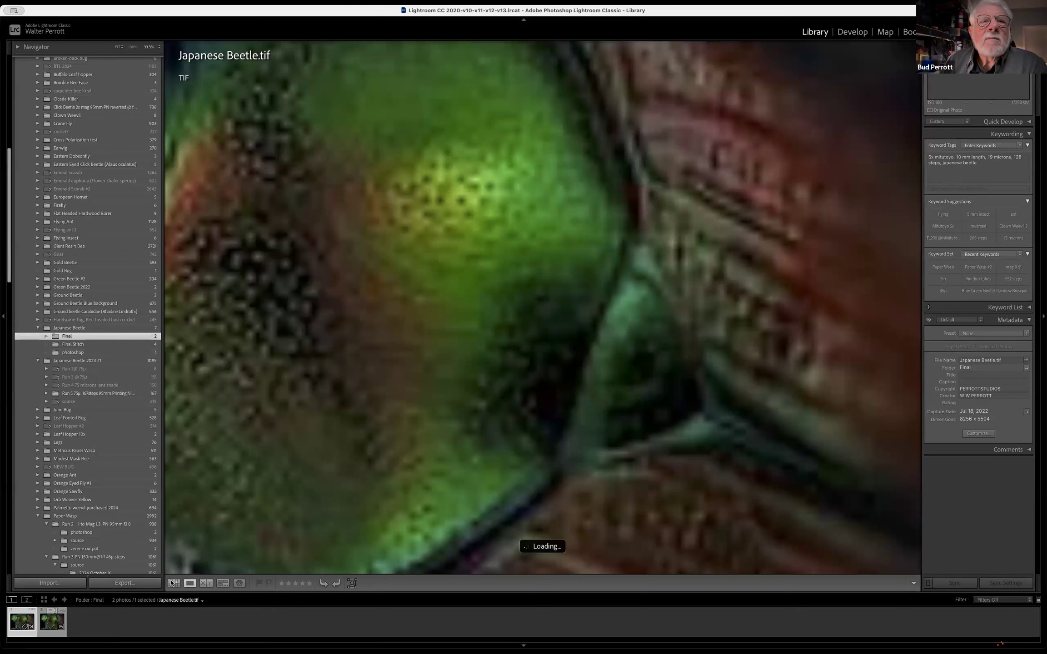
{"action": "key", "text": "g"}
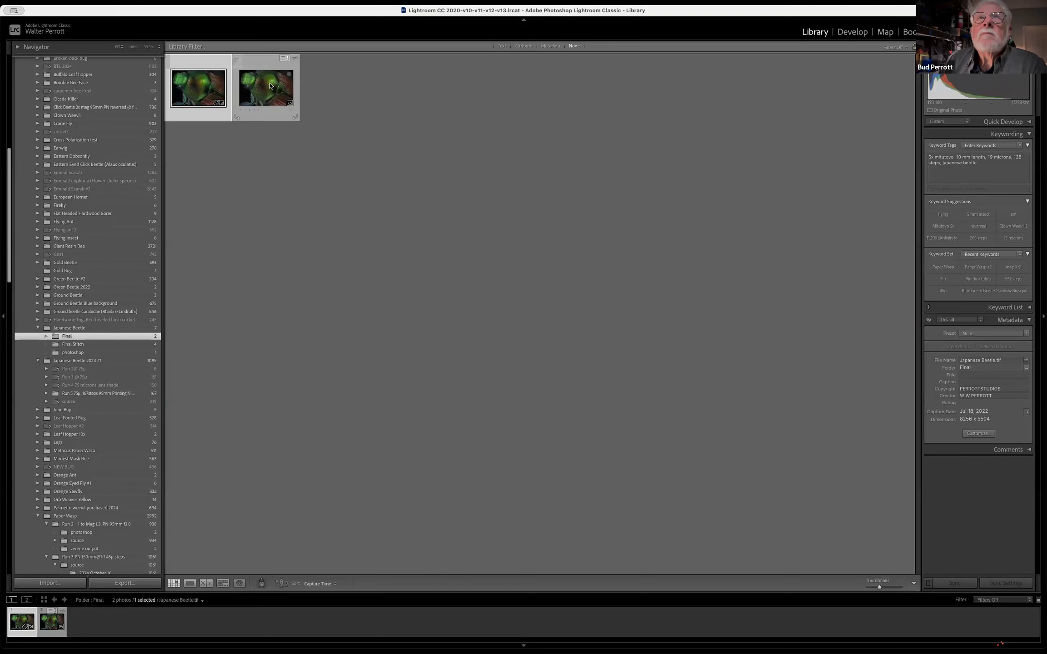
{"action": "double_click", "coordinate": [207, 87]}
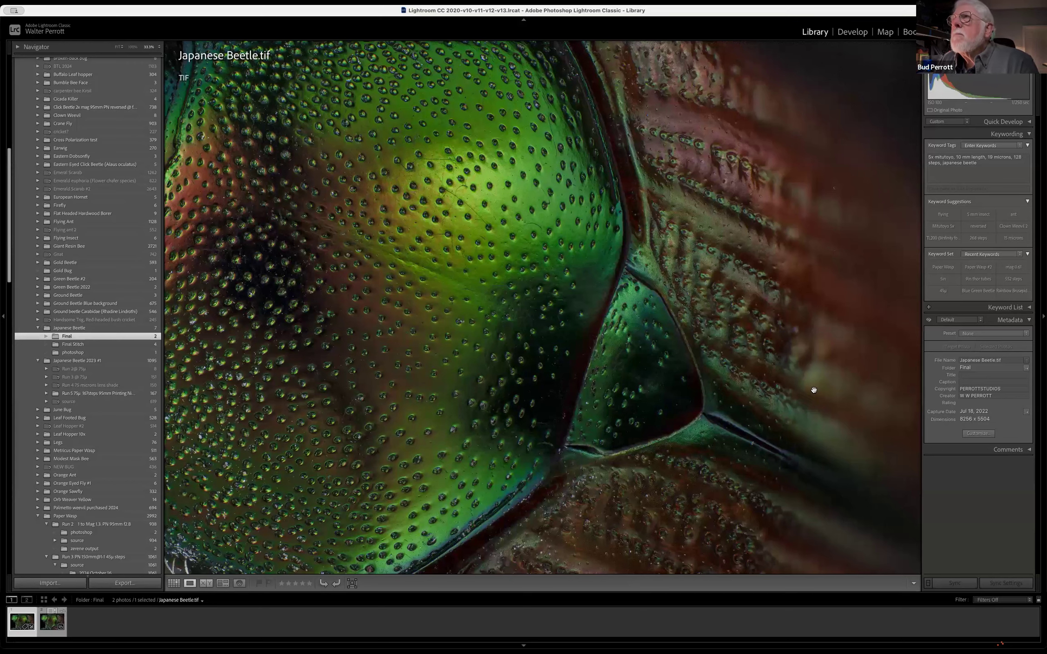
Raise the beetle photo's shadows, set whites to -47 and blacks to -73, and open it as a smart object in Photoshop
{"action": "left_click", "coordinate": [855, 33]}
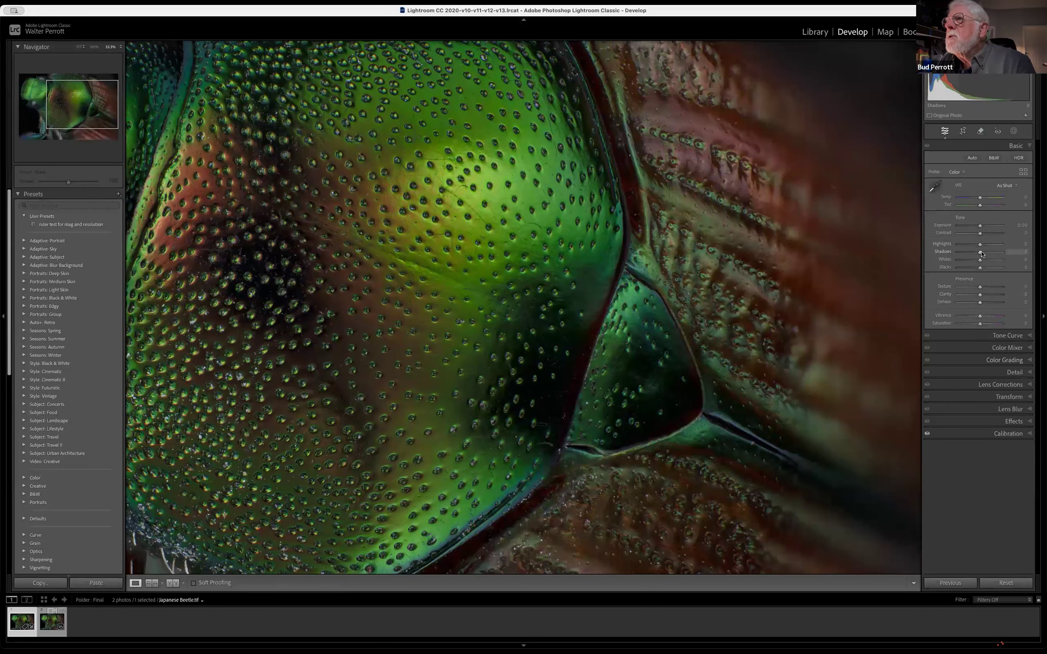
{"action": "left_click_drag", "start_coordinate": [980, 254], "coordinate": [965, 270]}
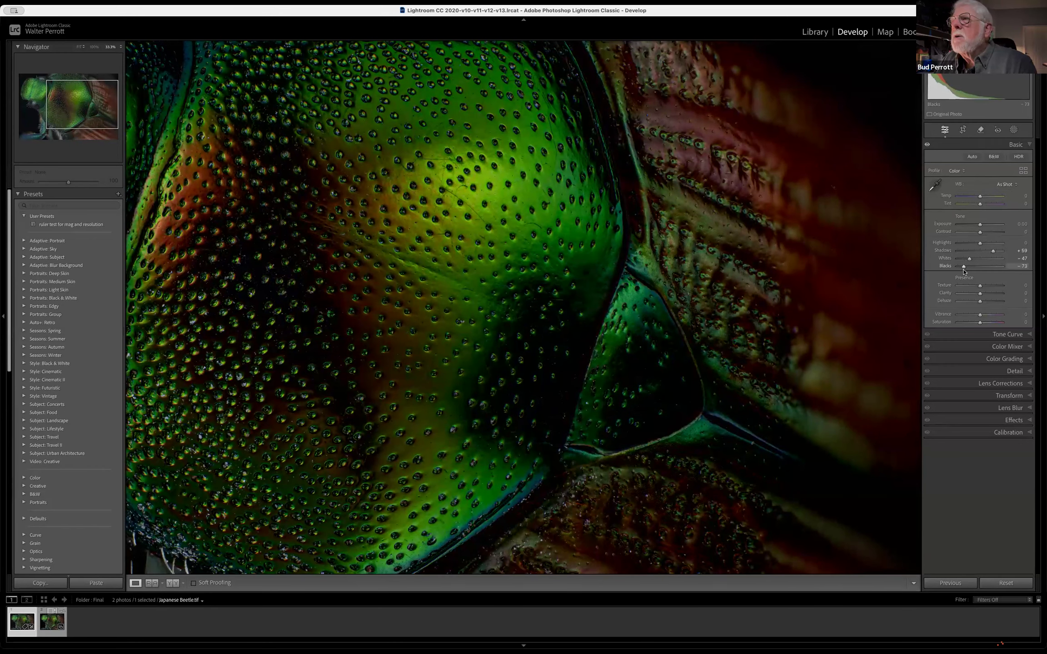
{"action": "right_click", "coordinate": [749, 325]}
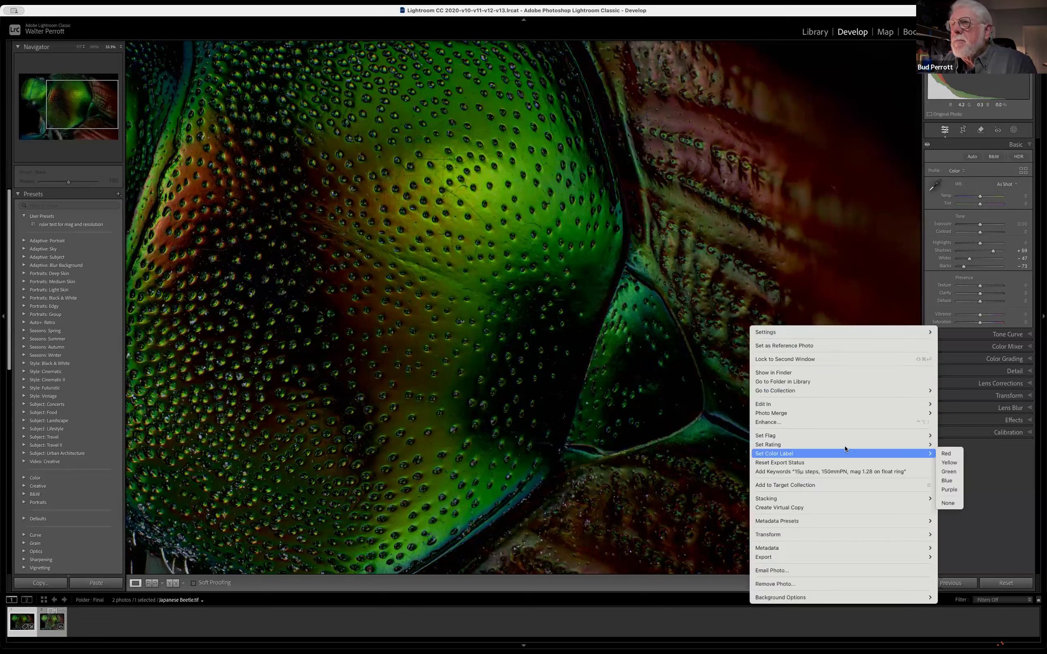
{"action": "mouse_move", "coordinate": [884, 406]}
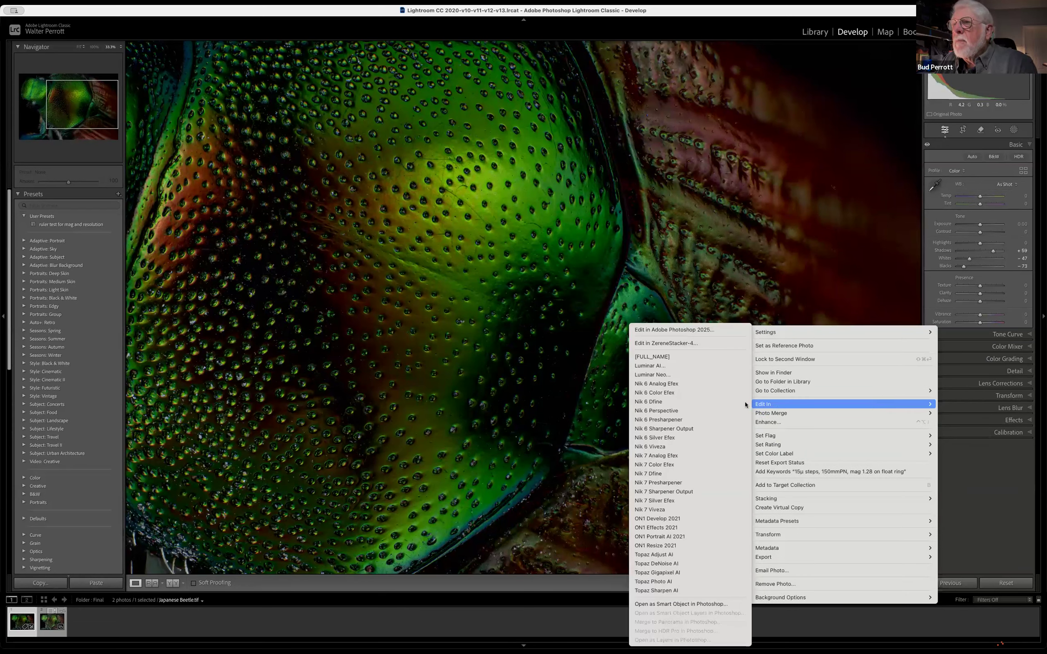
{"action": "left_click", "coordinate": [698, 643]}
{"action": "left_click", "coordinate": [607, 217]}
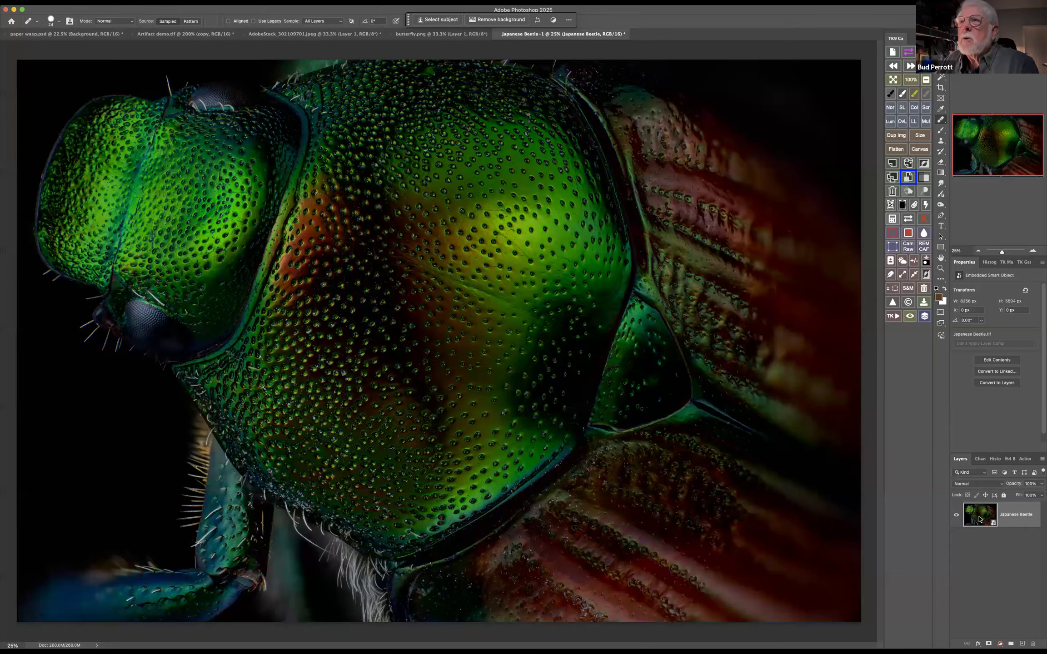
Open the Japanese Beetle smart object's contents in Camera Raw and dismiss the welcome screen
{"action": "double_click", "coordinate": [980, 519]}
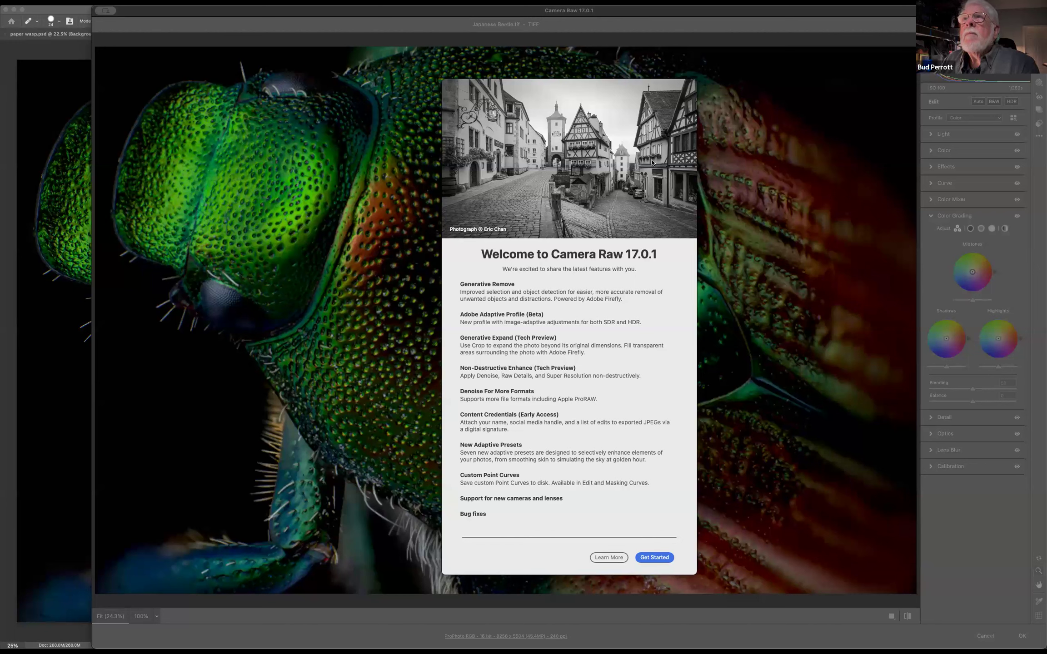
{"action": "left_click", "coordinate": [662, 561]}
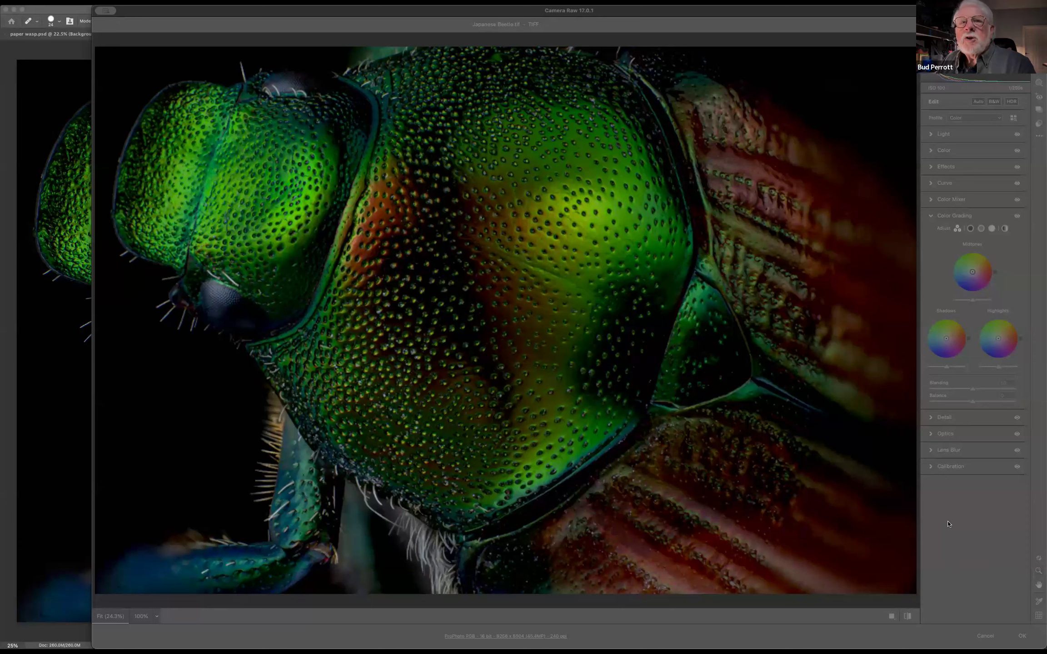
{"action": "left_click_drag", "start_coordinate": [224, 14], "coordinate": [241, 86]}
{"action": "left_click_drag", "start_coordinate": [265, 164], "coordinate": [179, 14]}
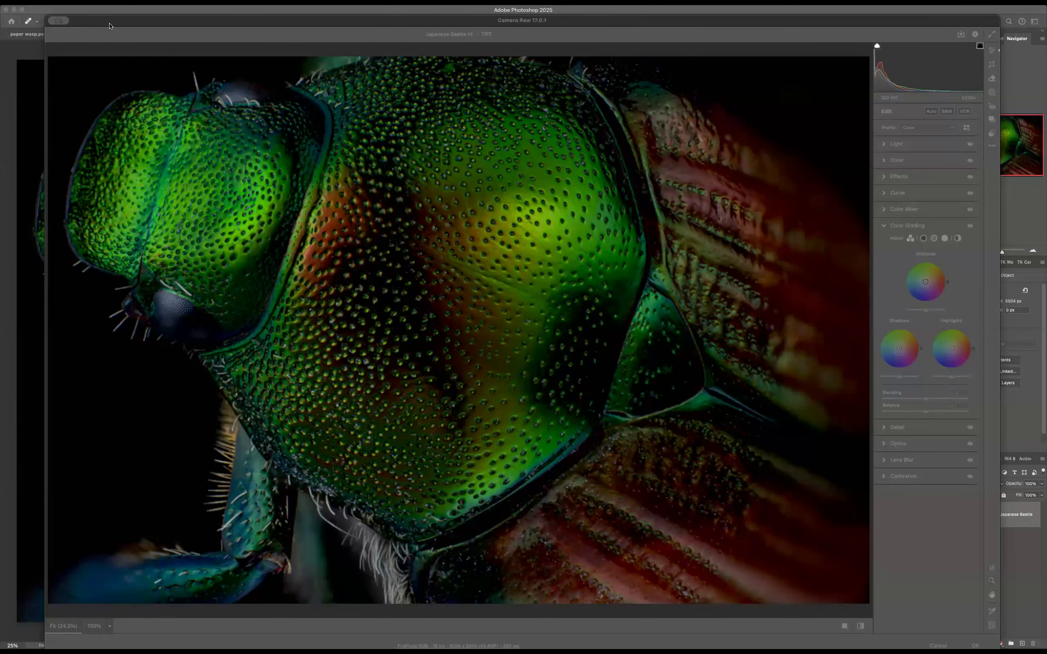
{"action": "left_click_drag", "start_coordinate": [108, 29], "coordinate": [127, 68]}
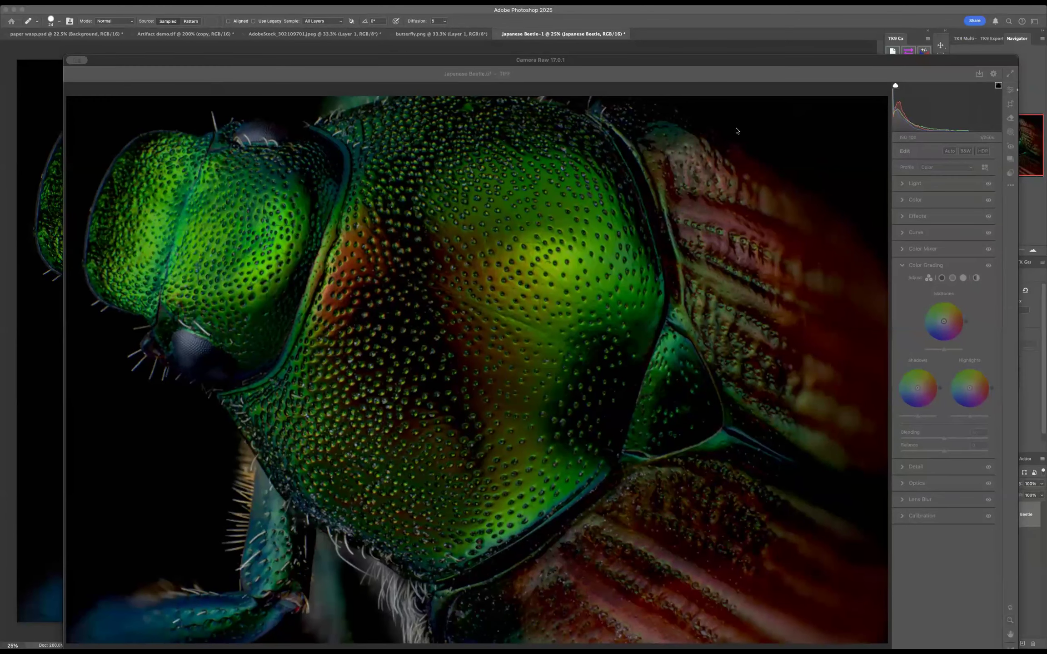
{"action": "left_click_drag", "start_coordinate": [713, 68], "coordinate": [718, 36]}
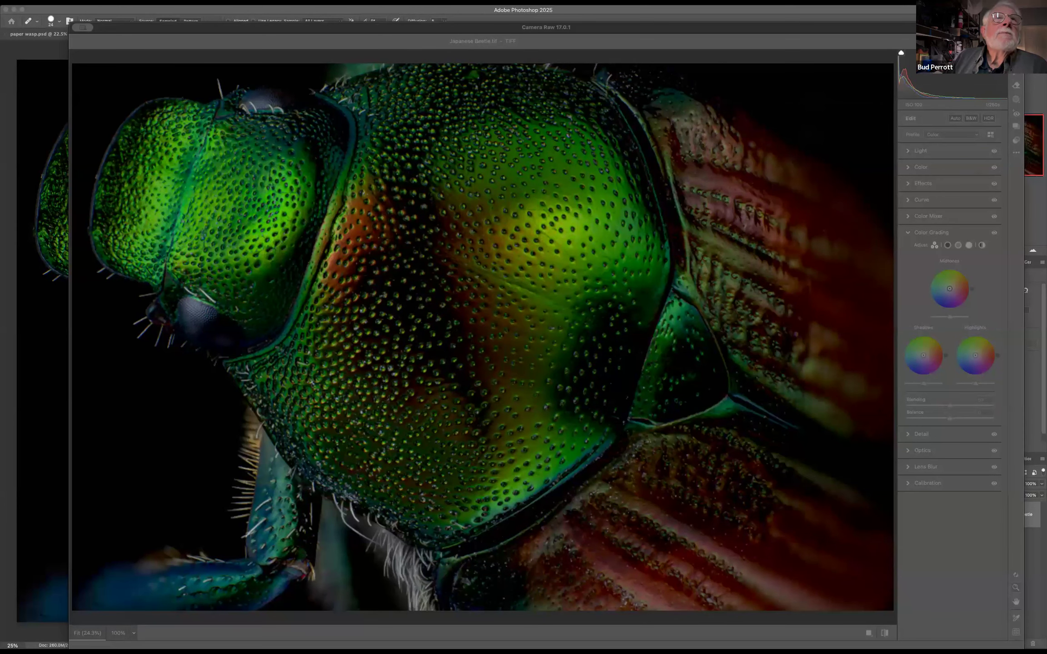
{"action": "left_click_drag", "start_coordinate": [154, 29], "coordinate": [150, 43]}
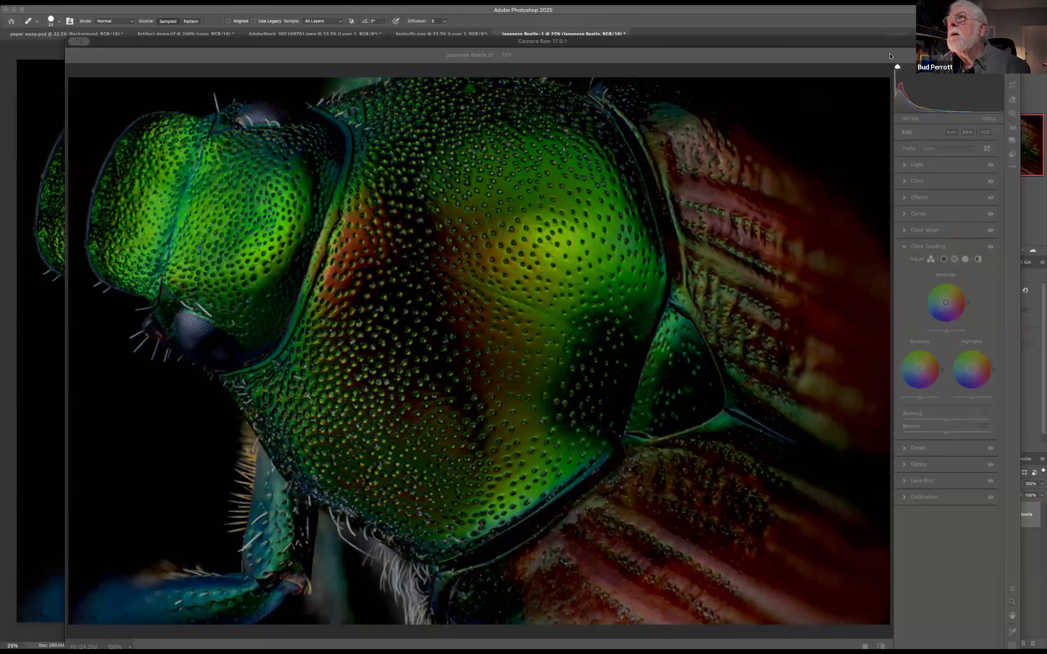
{"action": "left_click_drag", "start_coordinate": [879, 37], "coordinate": [882, 5]}
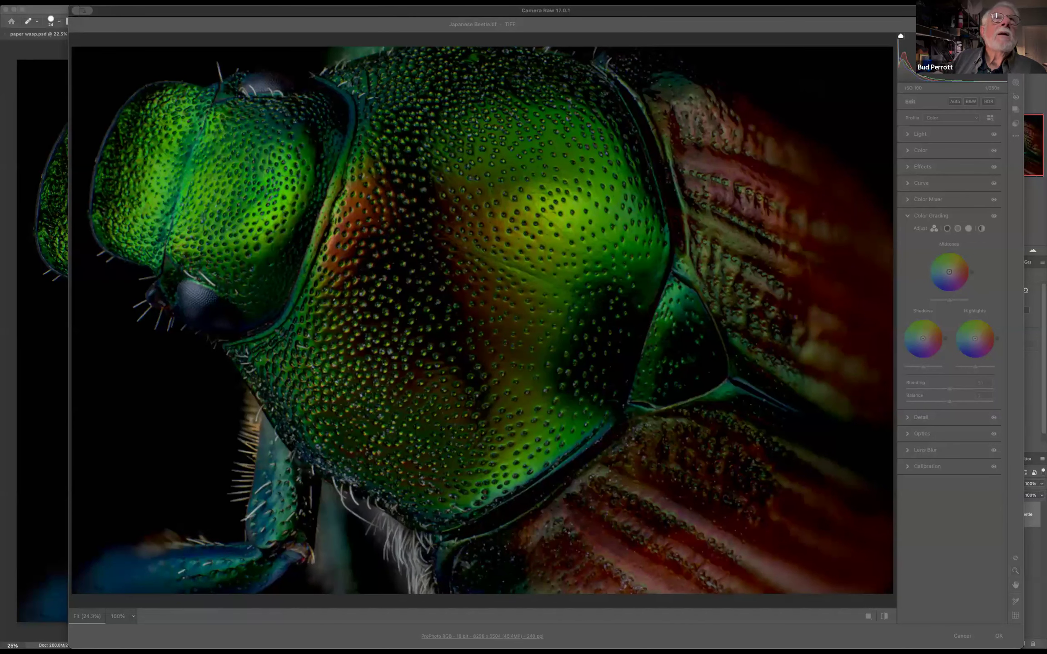
{"action": "left_click", "coordinate": [77, 2]}
{"action": "left_click", "coordinate": [76, 2]}
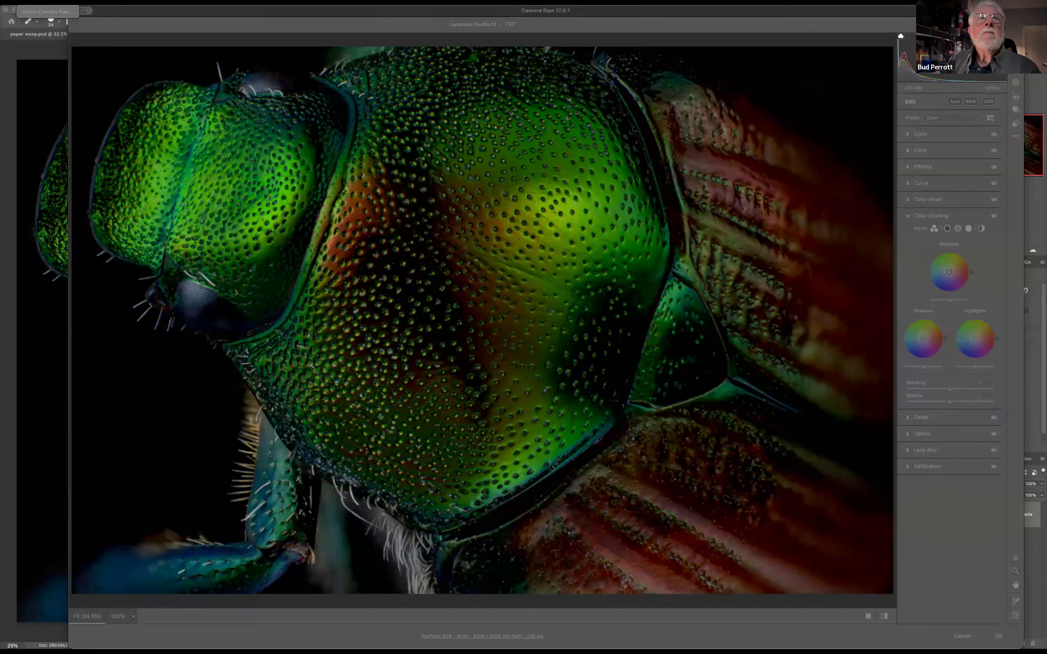
{"action": "left_click", "coordinate": [80, 3]}
{"action": "left_click", "coordinate": [171, 25]}
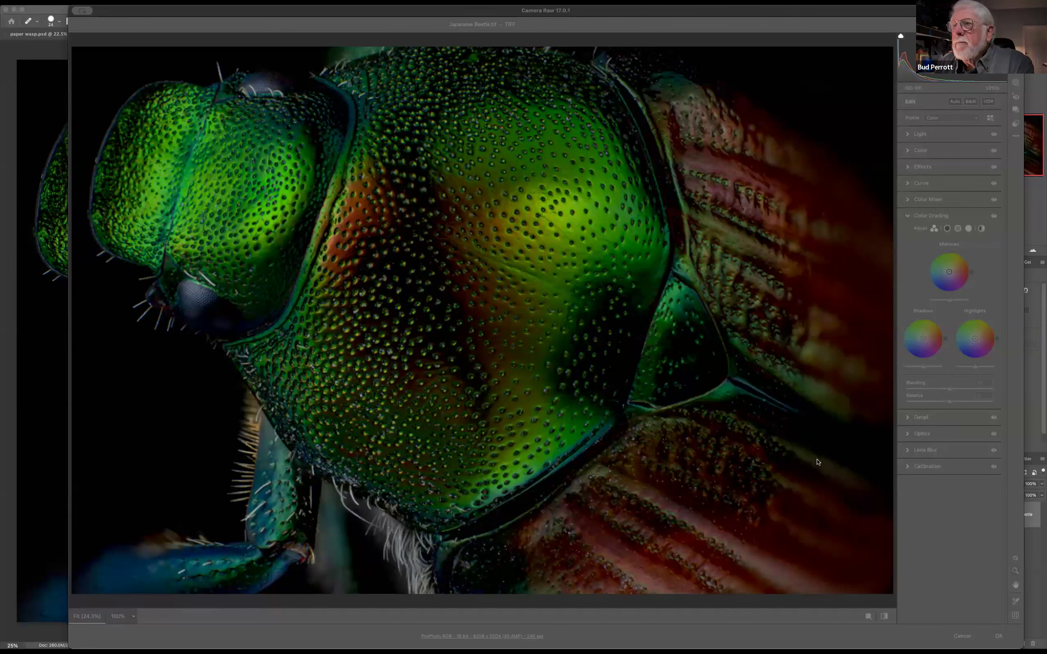
Switch to Lightroom Classic and expand the Modest Mask Bee folder and its Run 2 polarized subfolder in the library
{"action": "key", "text": "super+Tab"}
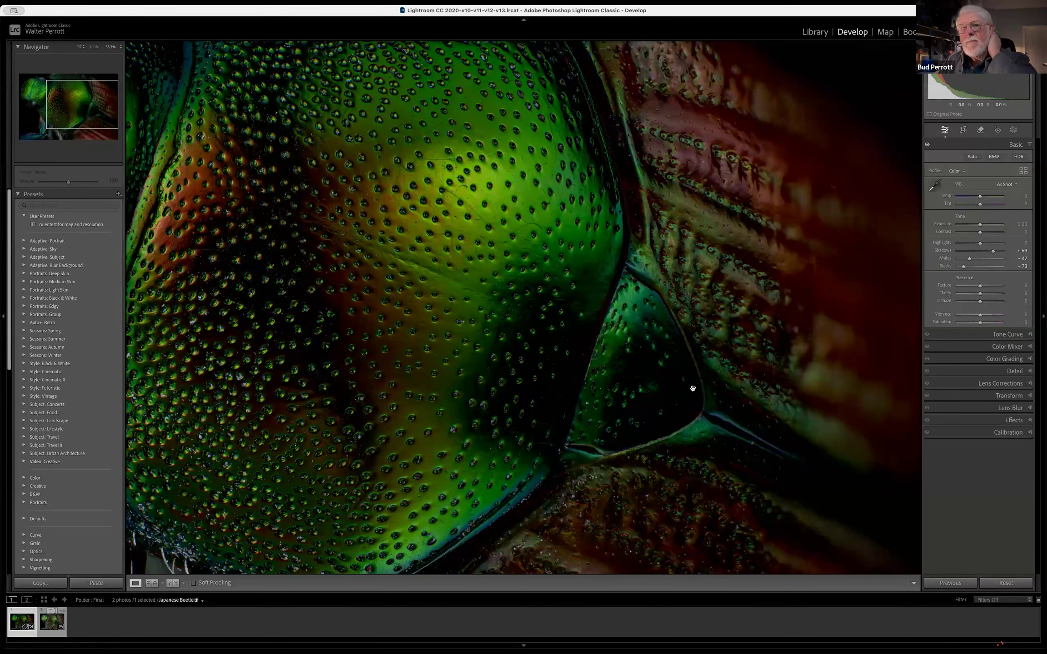
{"action": "left_click", "coordinate": [492, 243]}
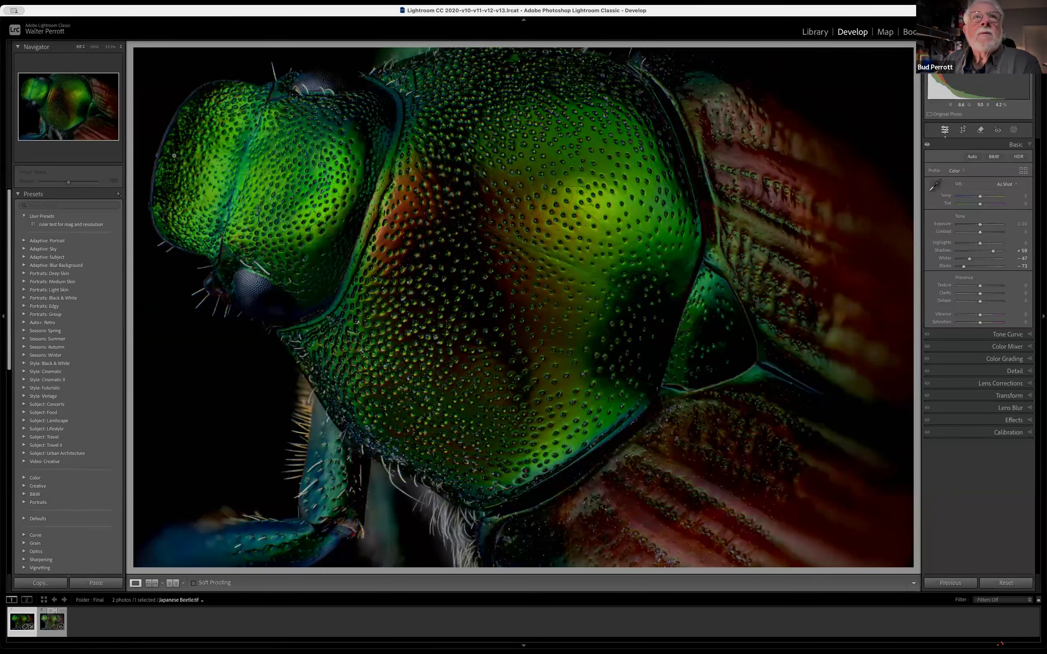
{"action": "left_click", "coordinate": [815, 31]}
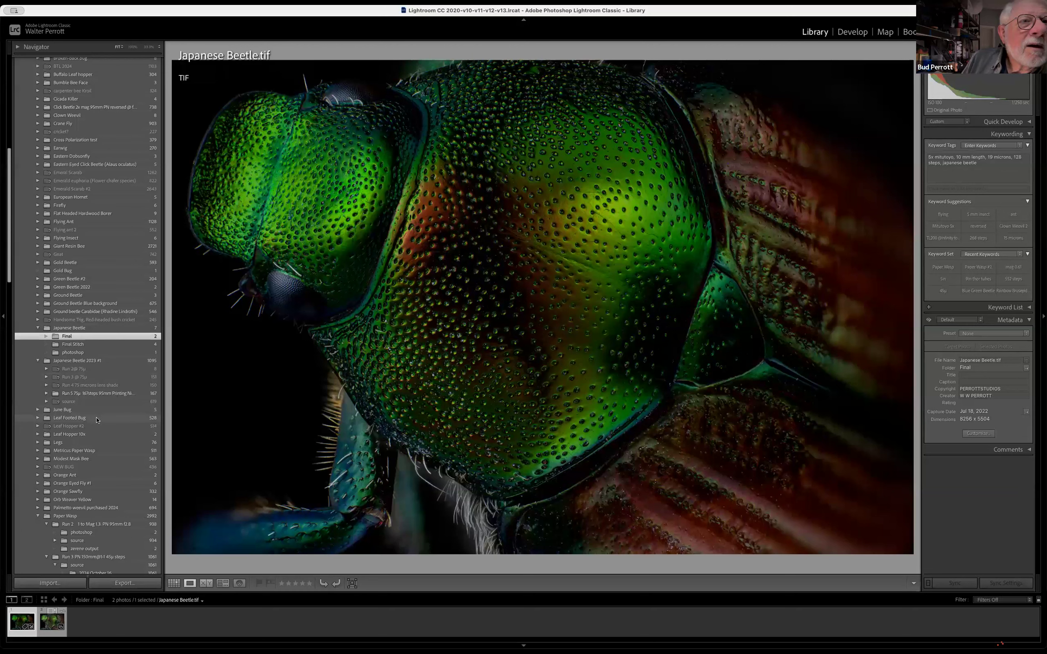
{"action": "left_click", "coordinate": [122, 460]}
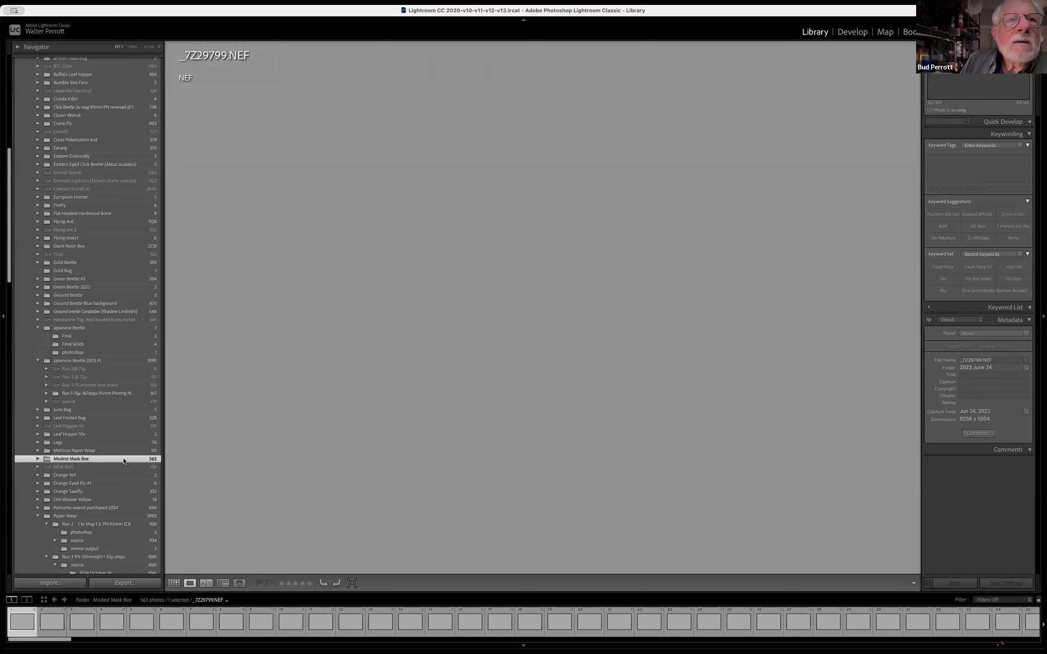
{"action": "left_click", "coordinate": [37, 460]}
{"action": "left_click", "coordinate": [37, 459]}
{"action": "left_click", "coordinate": [38, 460]}
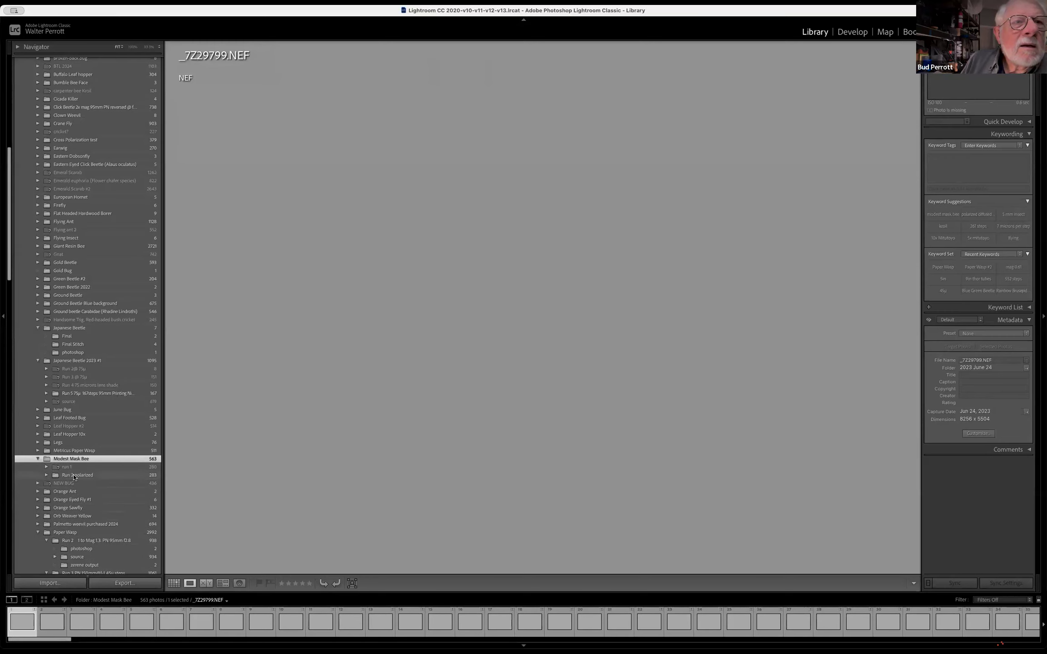
{"action": "left_click", "coordinate": [47, 476]}
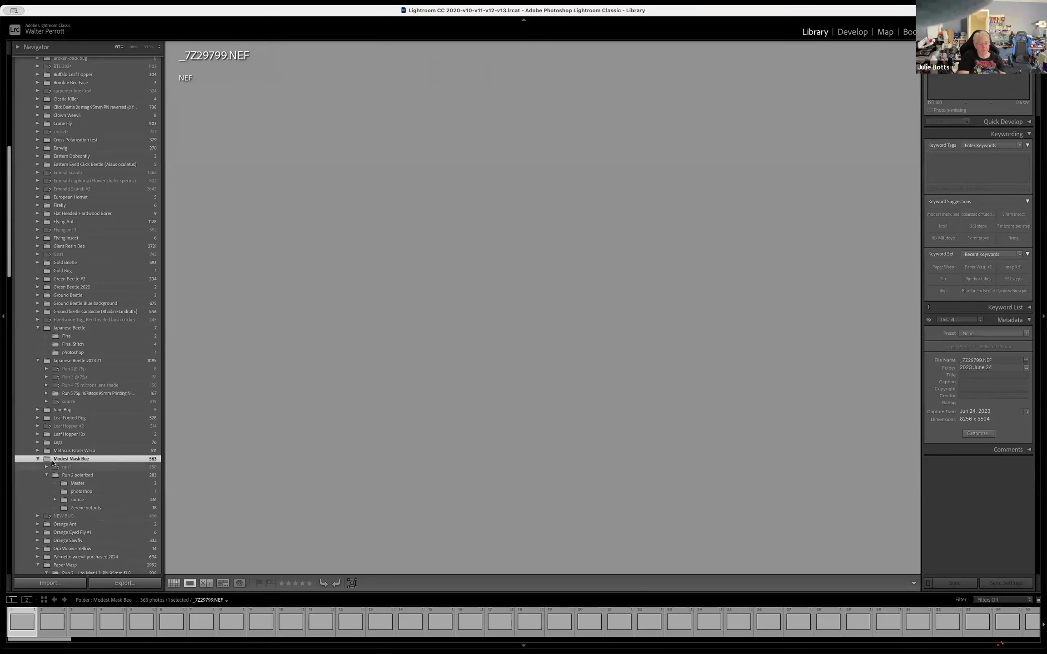
Browse the 2023 June 27 source folder as a thumbnail grid, and check the photo _7Z20140.NEF at full view
{"action": "scroll", "coordinate": [109, 487], "scroll_direction": "down", "scroll_amount": 1}
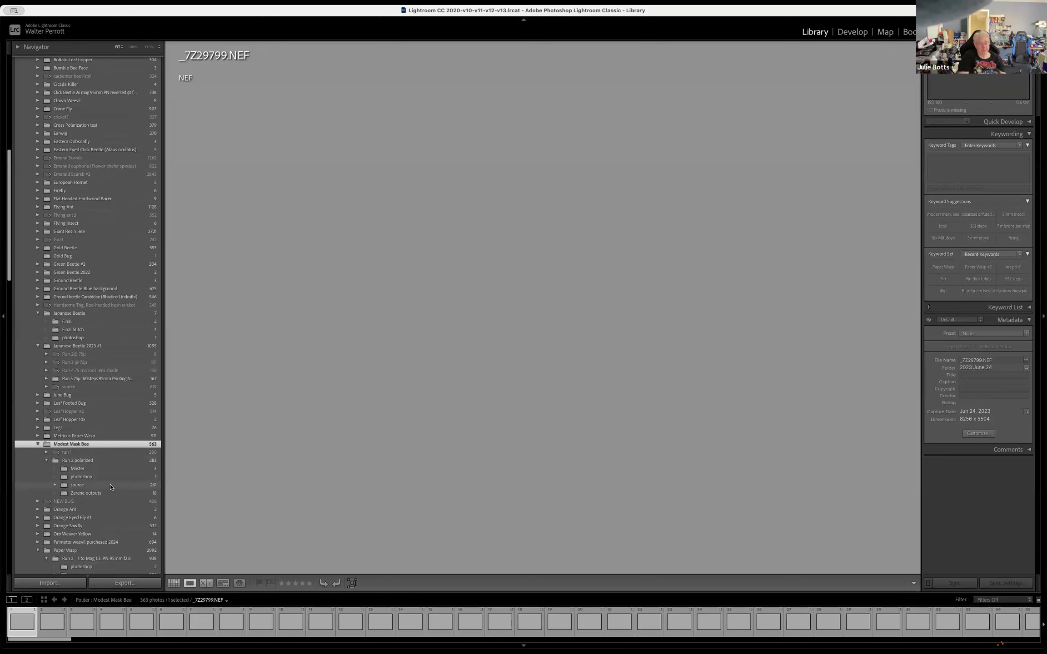
{"action": "left_click", "coordinate": [109, 486]}
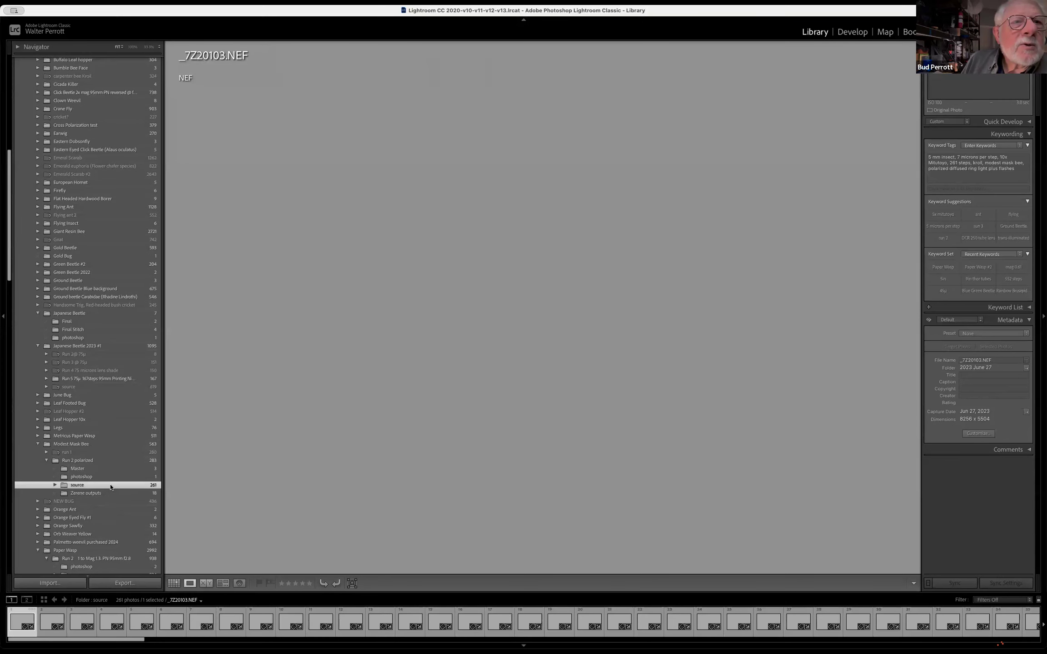
{"action": "left_click", "coordinate": [53, 485]}
{"action": "left_click", "coordinate": [106, 494]}
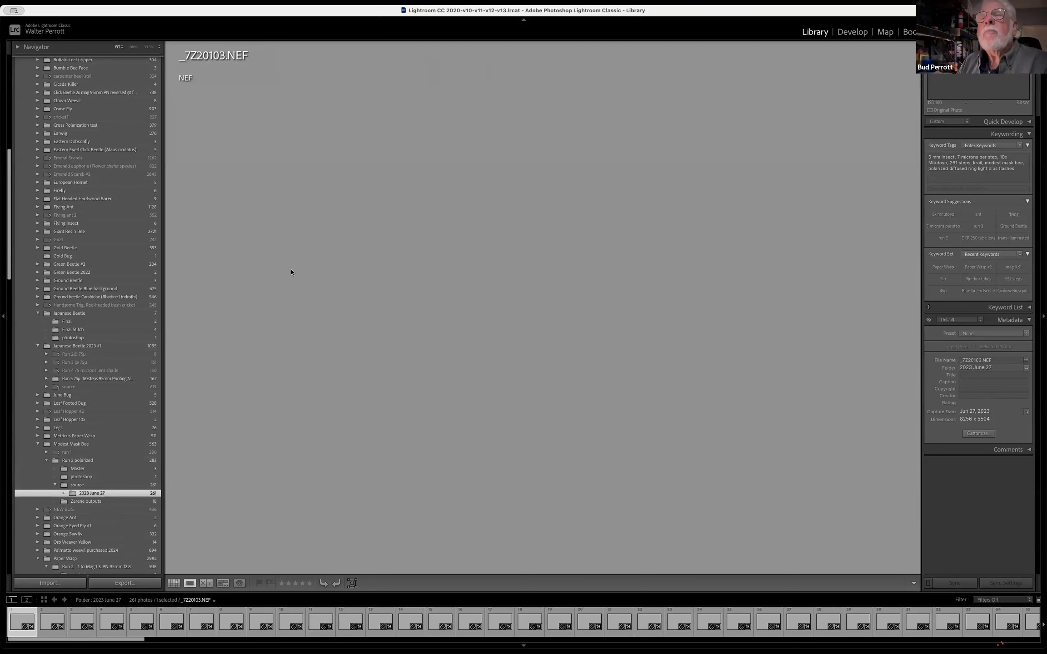
{"action": "left_click", "coordinate": [174, 583]}
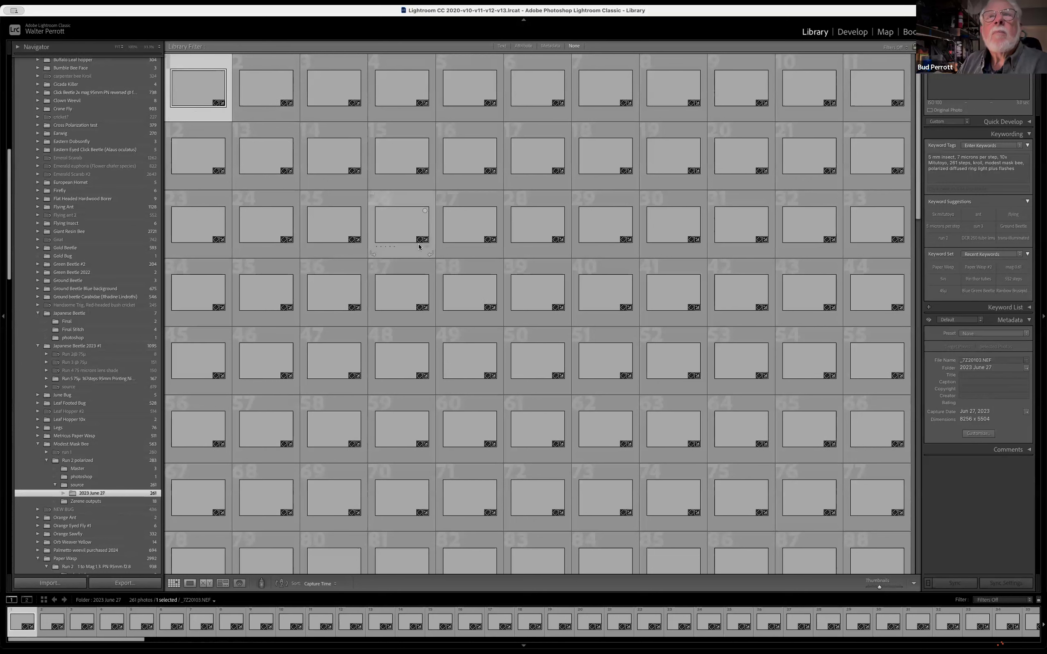
{"action": "double_click", "coordinate": [460, 290]}
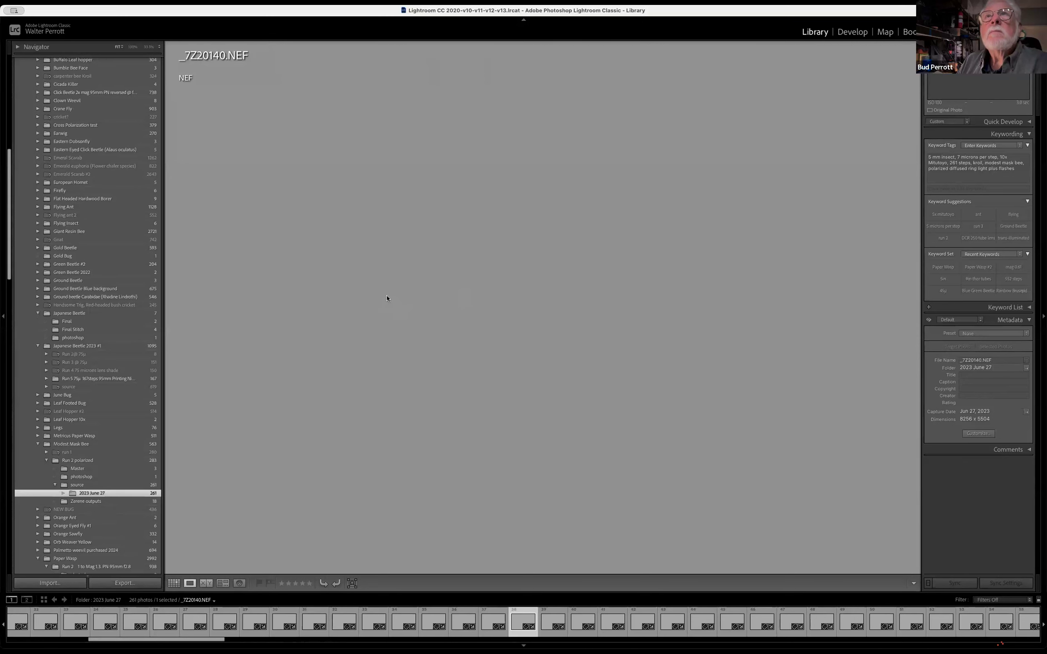
{"action": "left_click", "coordinate": [173, 584]}
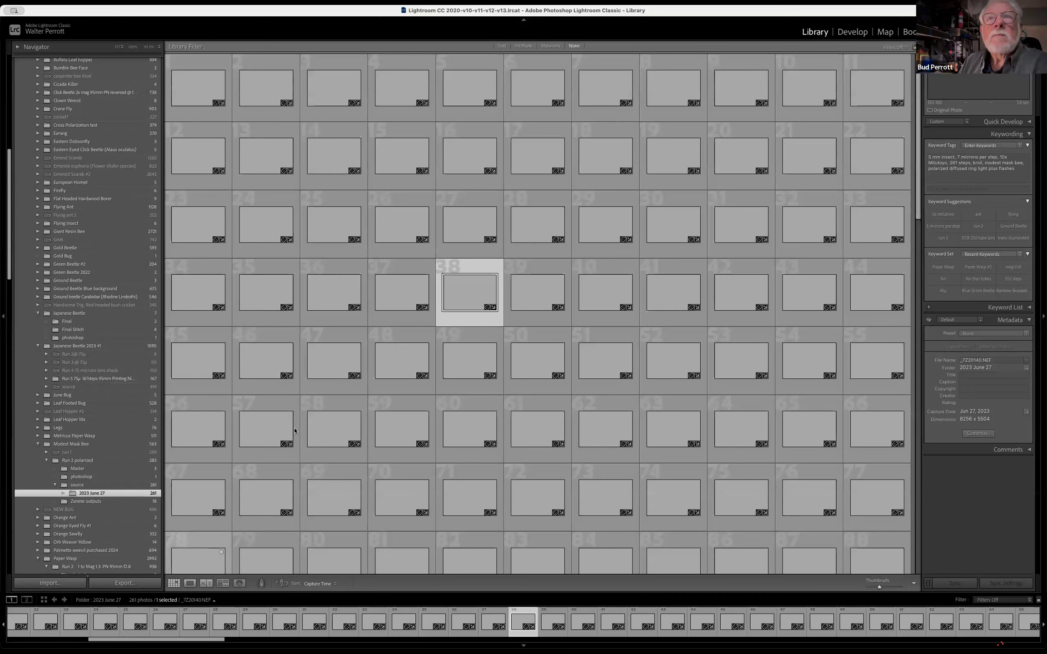
Look through the 2023 June 27 thumbnails and check the photo _7Z20117.NEF at full view
{"action": "scroll", "coordinate": [334, 399], "scroll_direction": "down", "scroll_amount": 10}
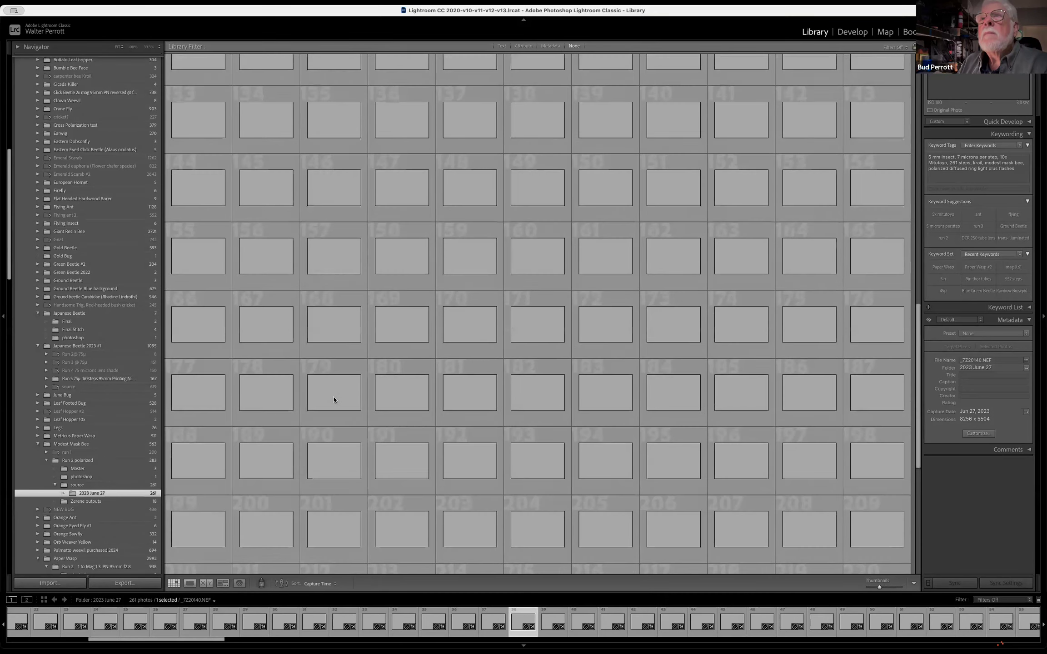
{"action": "scroll", "coordinate": [334, 397], "scroll_direction": "up", "scroll_amount": 10}
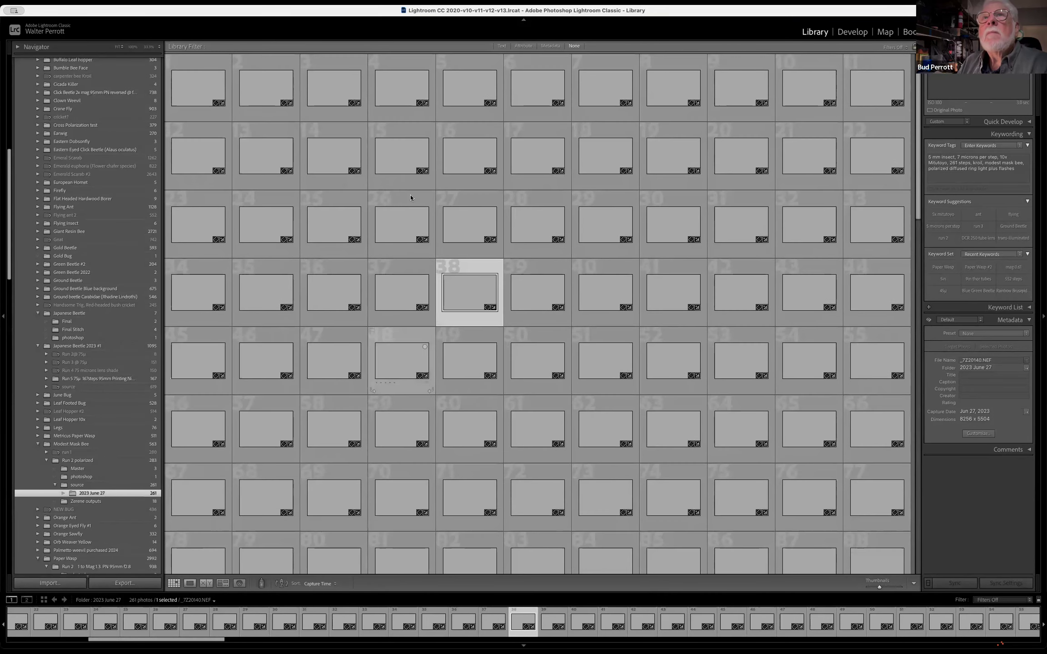
{"action": "left_click", "coordinate": [408, 165]}
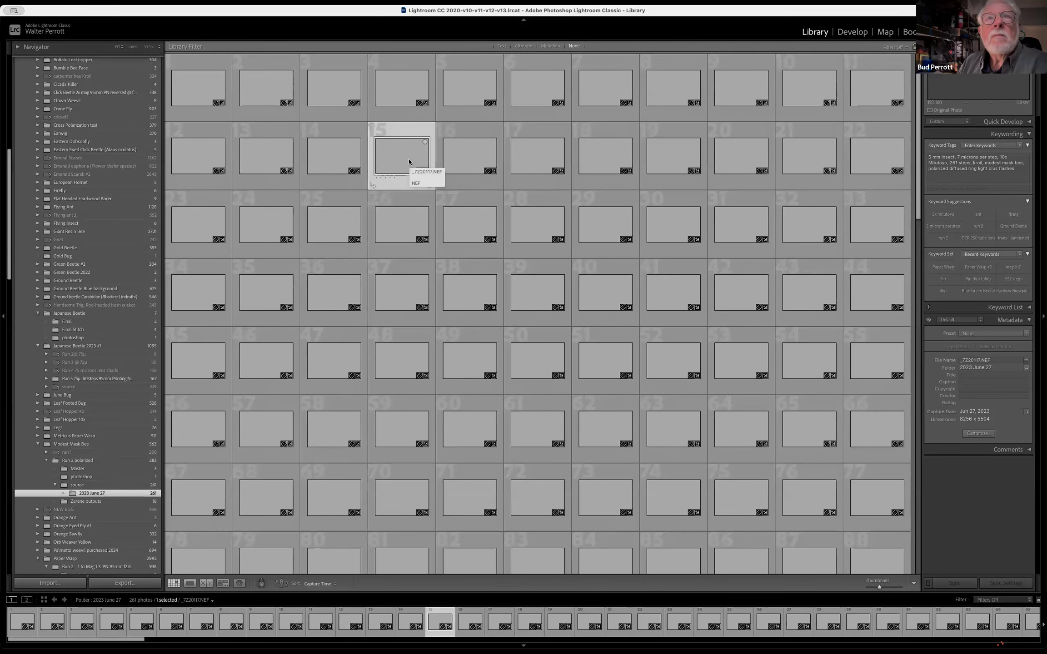
{"action": "double_click", "coordinate": [408, 158]}
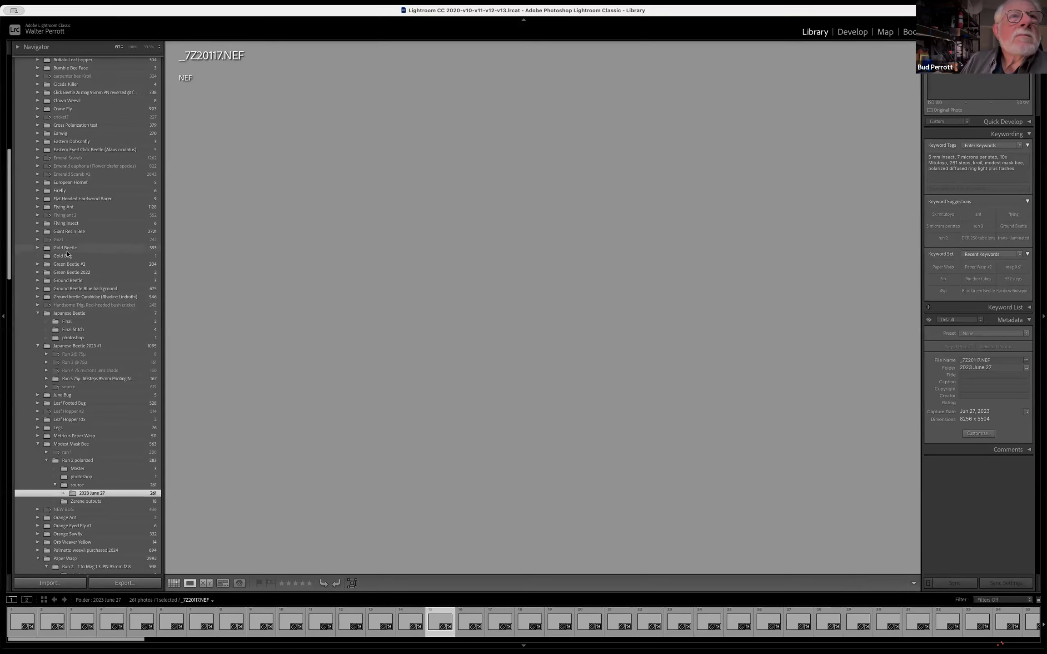
Expand the Green Beetle #2 folder and its source subfolder, and show the 2022 February 03 photos as a thumbnail grid
{"action": "left_click", "coordinate": [37, 265]}
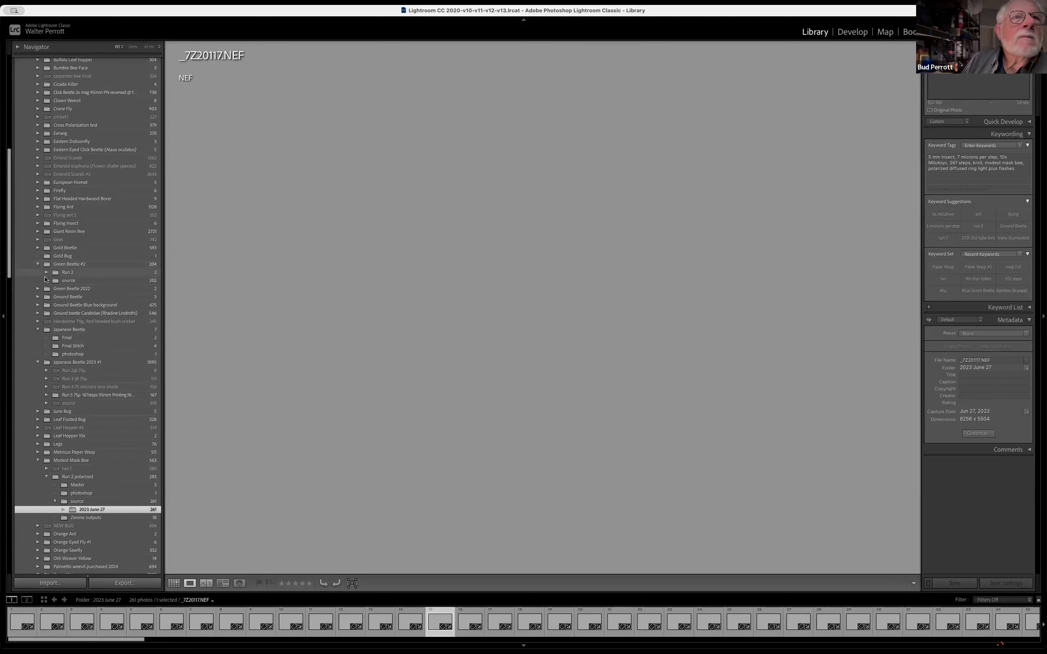
{"action": "left_click", "coordinate": [47, 281]}
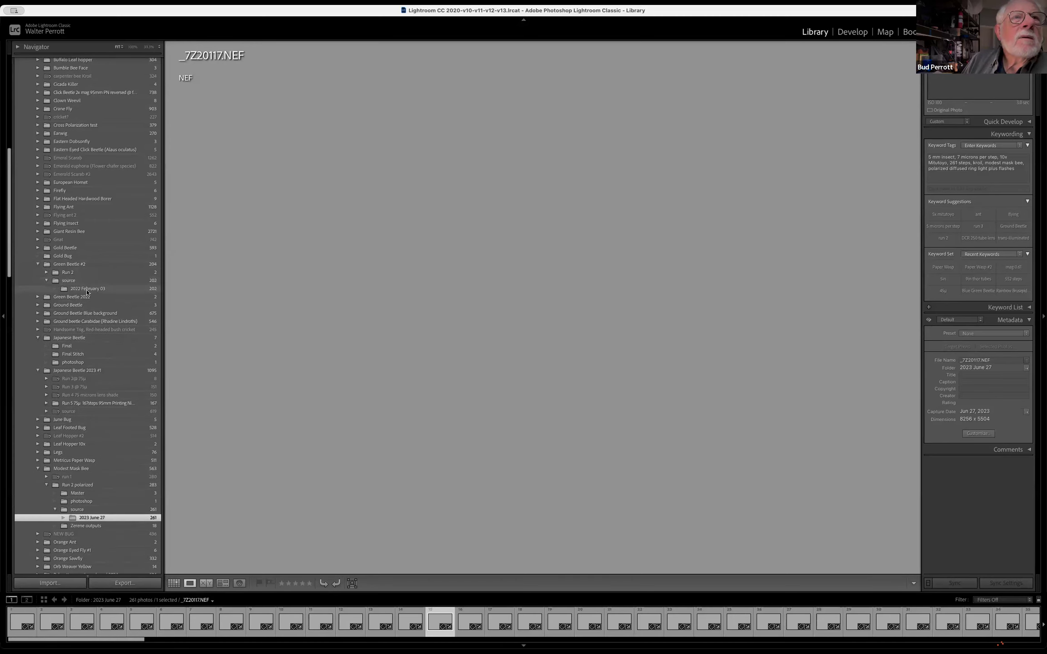
{"action": "left_click", "coordinate": [87, 289]}
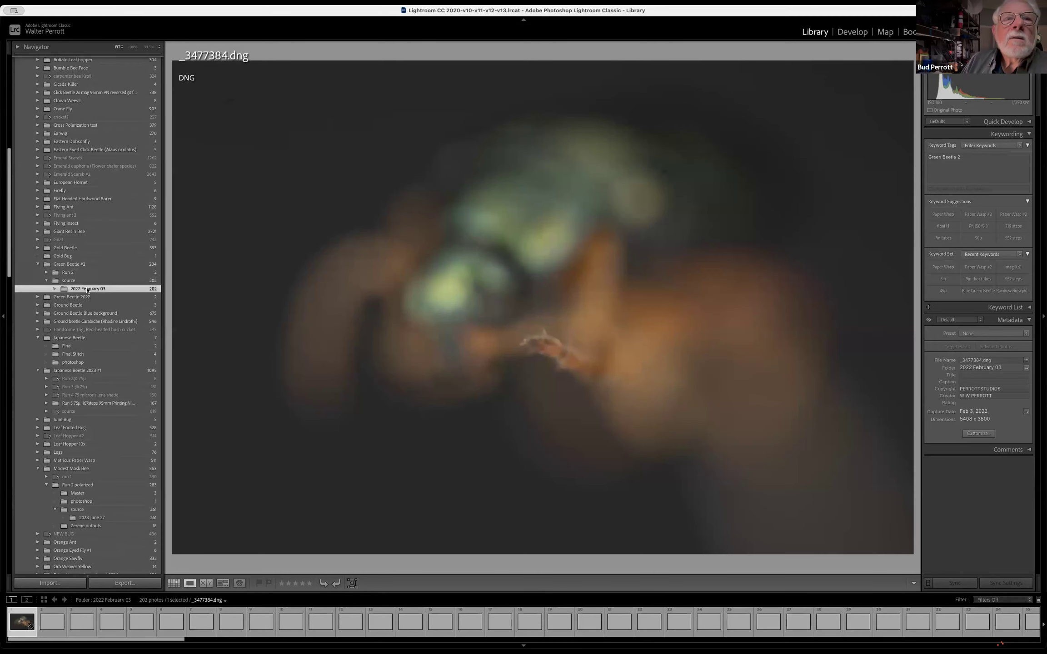
{"action": "left_click", "coordinate": [174, 583]}
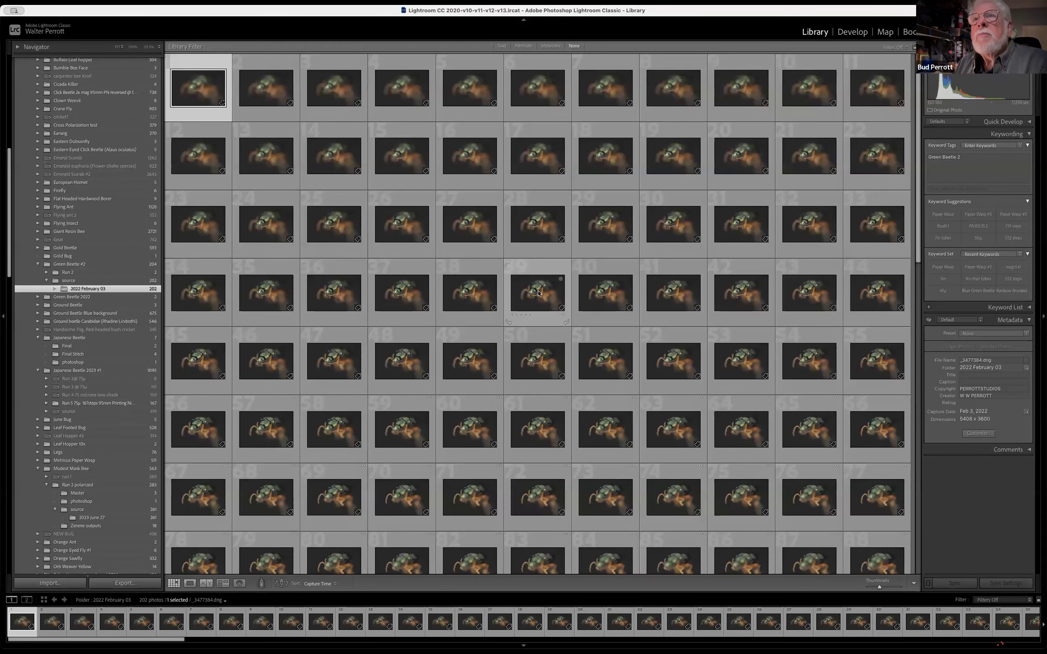
Select the green beetle photo _3477422.dng and show it at full view
{"action": "left_click", "coordinate": [538, 293]}
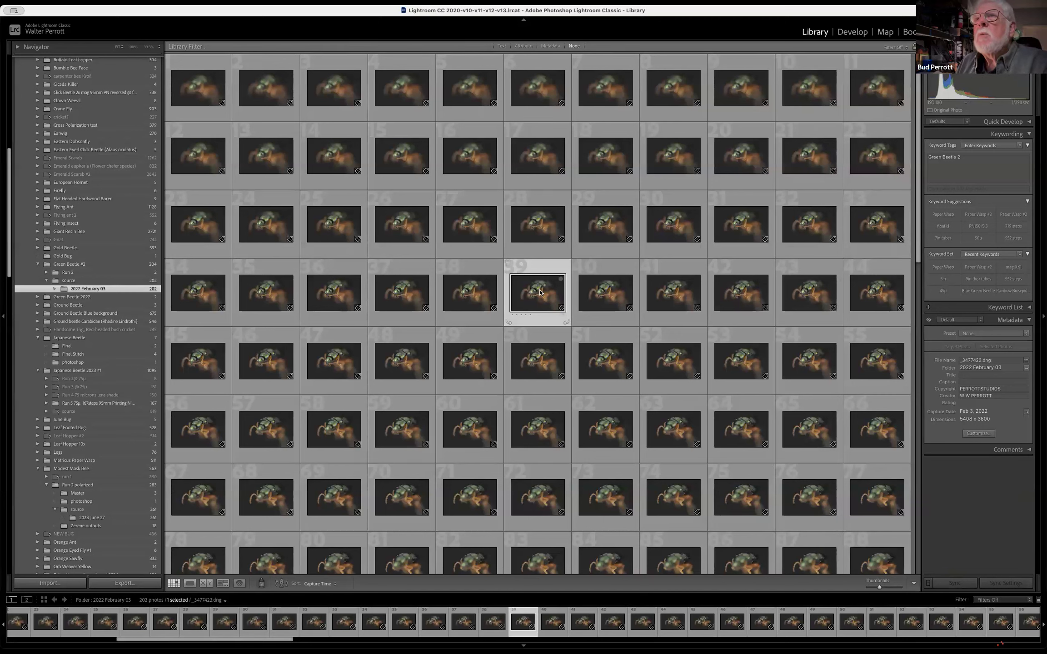
{"action": "right_click", "coordinate": [539, 292]}
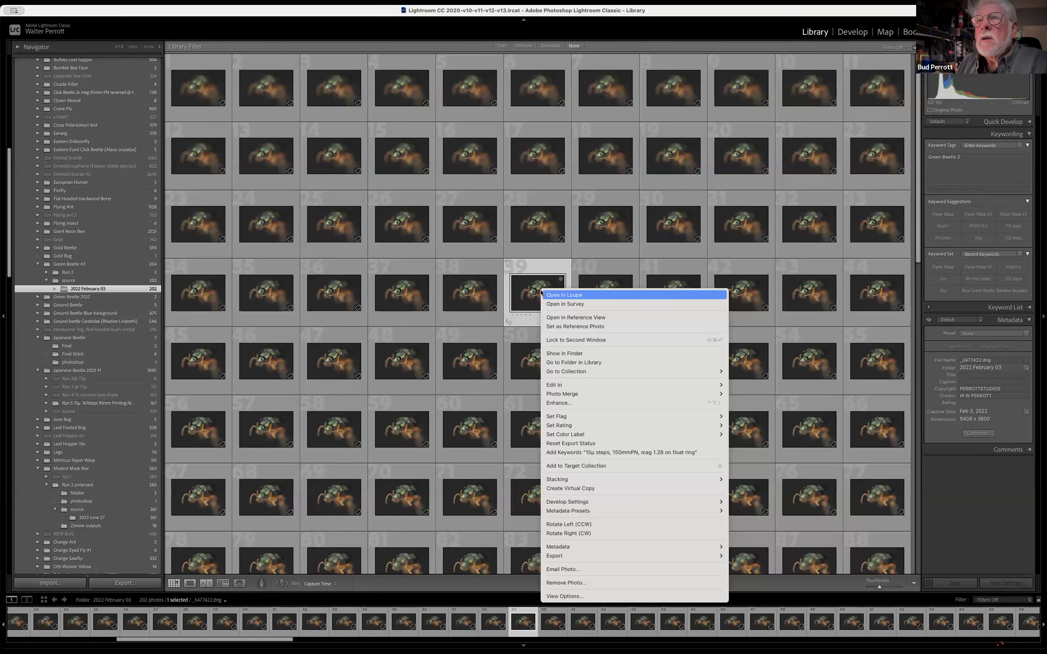
{"action": "left_click", "coordinate": [520, 288]}
{"action": "double_click", "coordinate": [544, 294]}
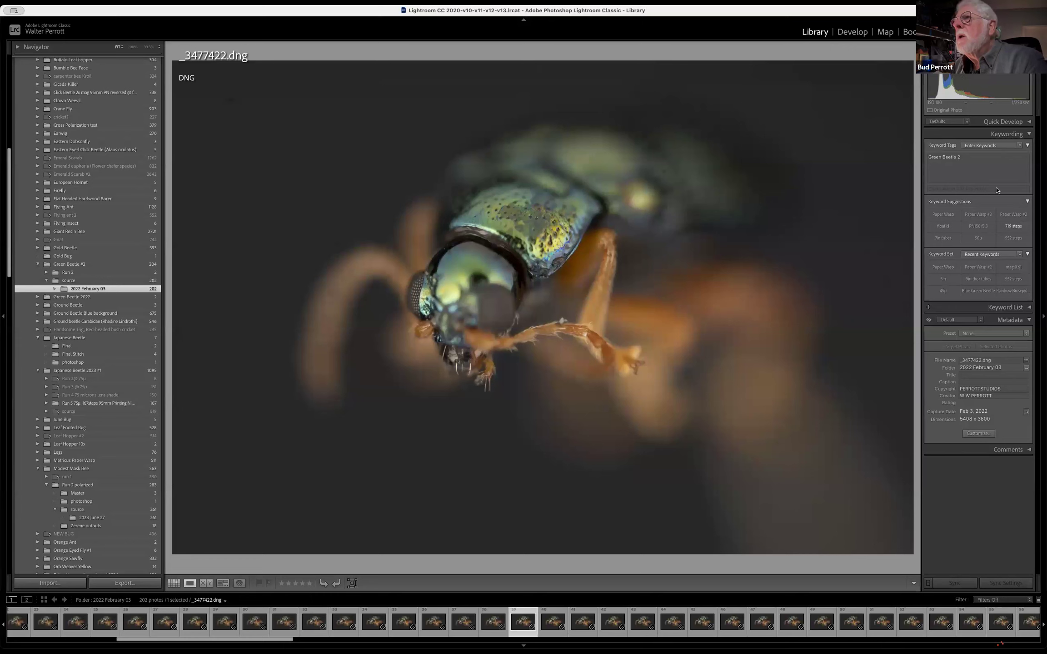
In Develop, set the beetle photo's exposure to +0.30, and try a saturation of +60 before returning it to neutral
{"action": "left_click", "coordinate": [970, 165]}
{"action": "key", "text": "d"}
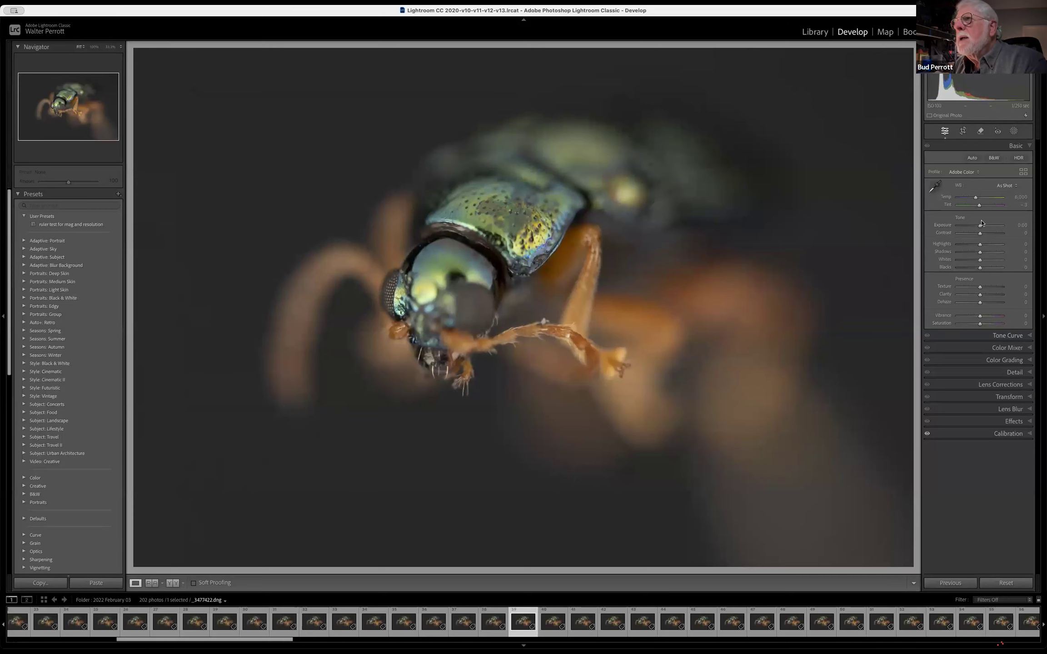
{"action": "left_click_drag", "start_coordinate": [980, 225], "coordinate": [982, 225]}
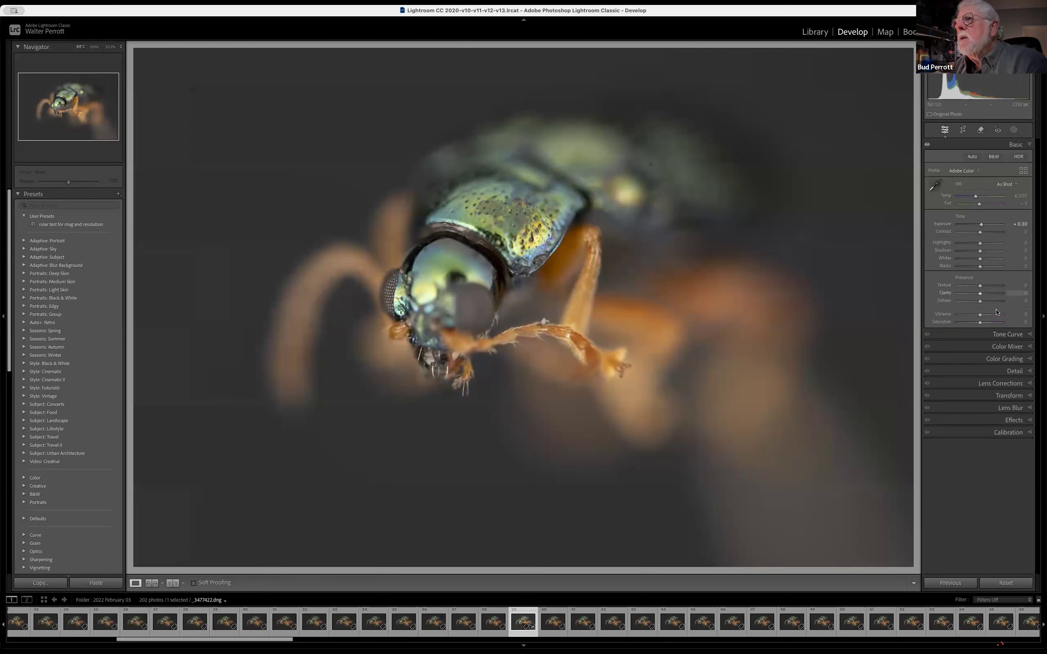
{"action": "left_click_drag", "start_coordinate": [981, 322], "coordinate": [994, 320]}
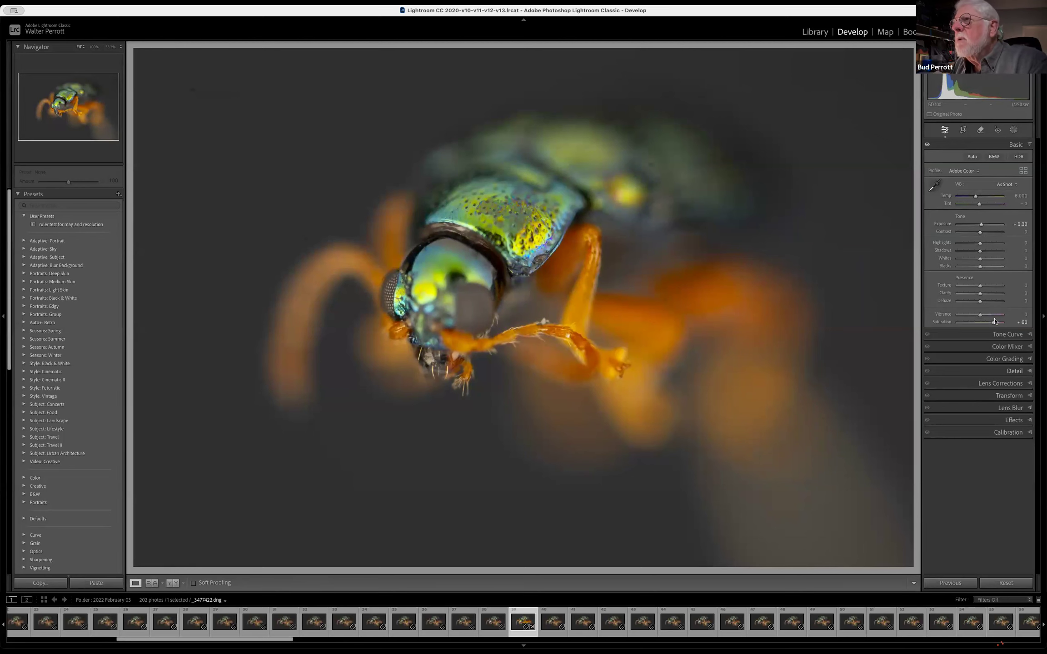
{"action": "left_click_drag", "start_coordinate": [993, 322], "coordinate": [980, 324]}
Set the calibration saturation to +10 for red, +7 for green and +44 for blue, and the color grading midtones luminance to +60
{"action": "left_click", "coordinate": [1017, 434]}
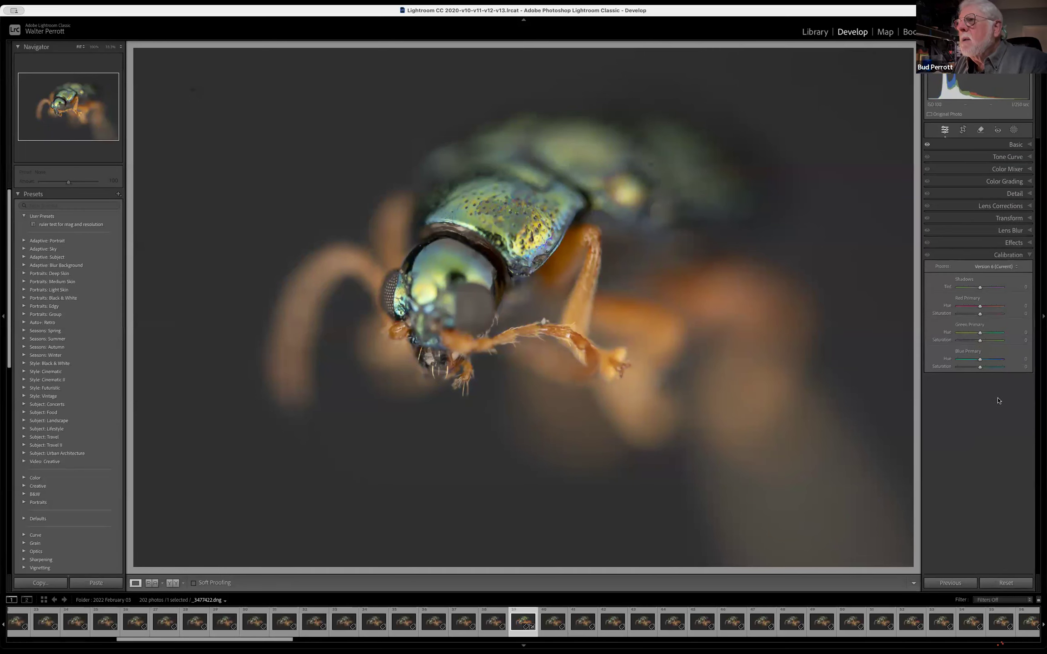
{"action": "left_click_drag", "start_coordinate": [980, 367], "coordinate": [982, 314]}
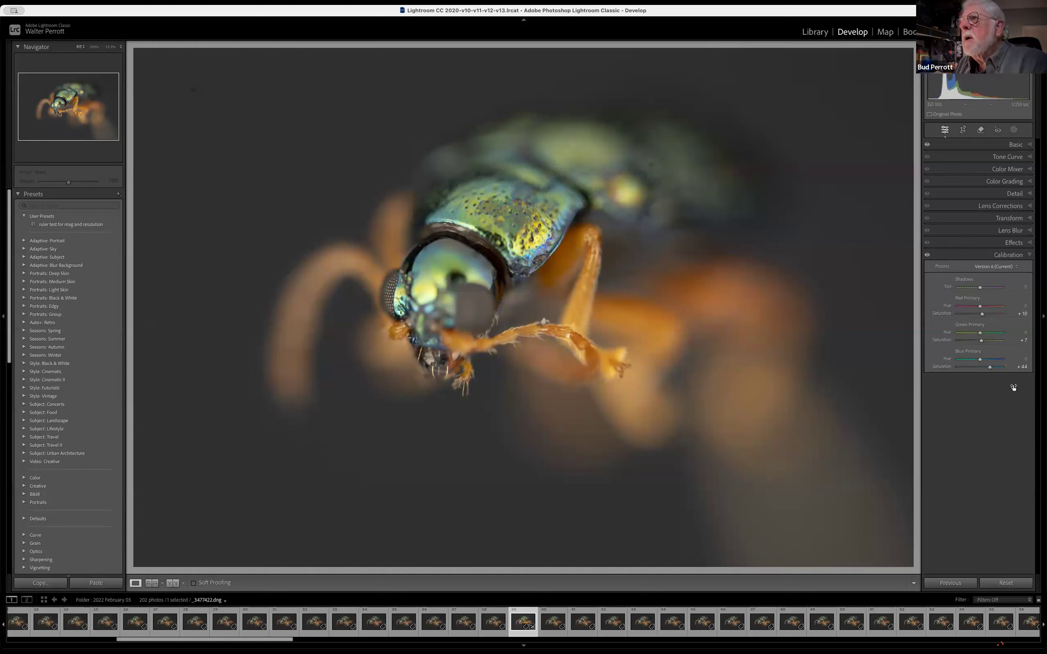
{"action": "left_click", "coordinate": [1007, 181]}
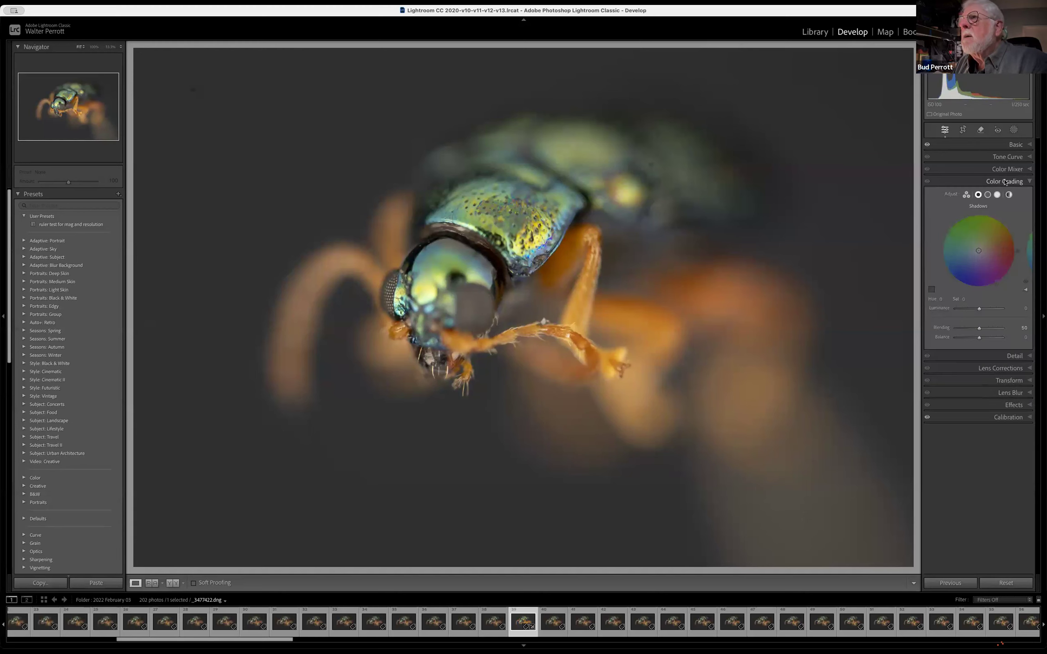
{"action": "left_click", "coordinate": [988, 195]}
{"action": "left_click_drag", "start_coordinate": [980, 309], "coordinate": [993, 308]}
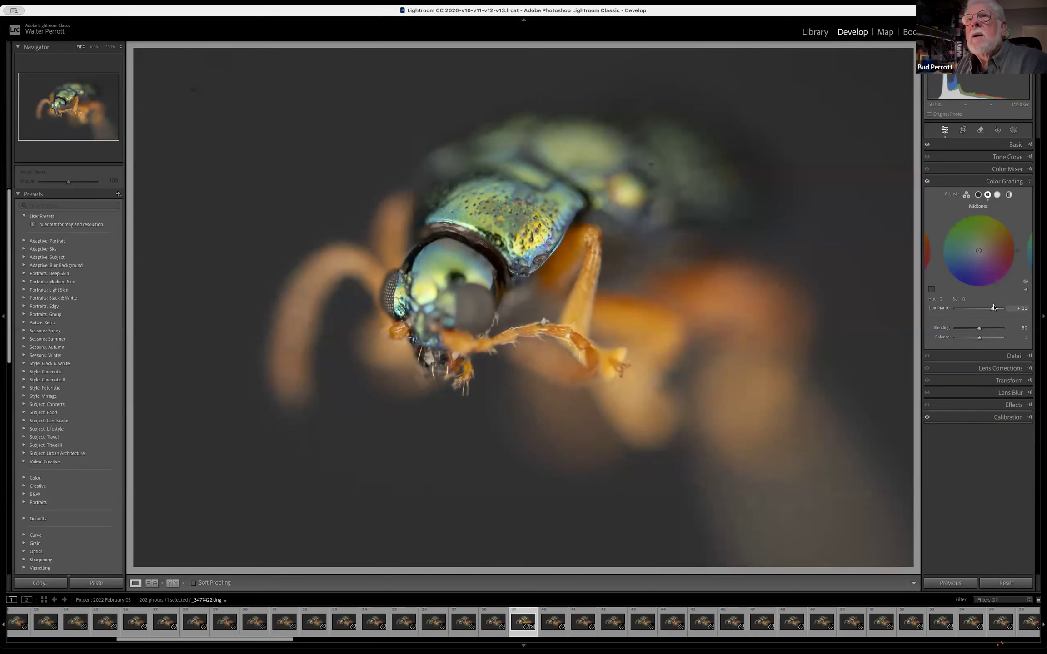
Bring up the external editing choices for the adjusted photo _3477422.dng
{"action": "right_click", "coordinate": [609, 301]}
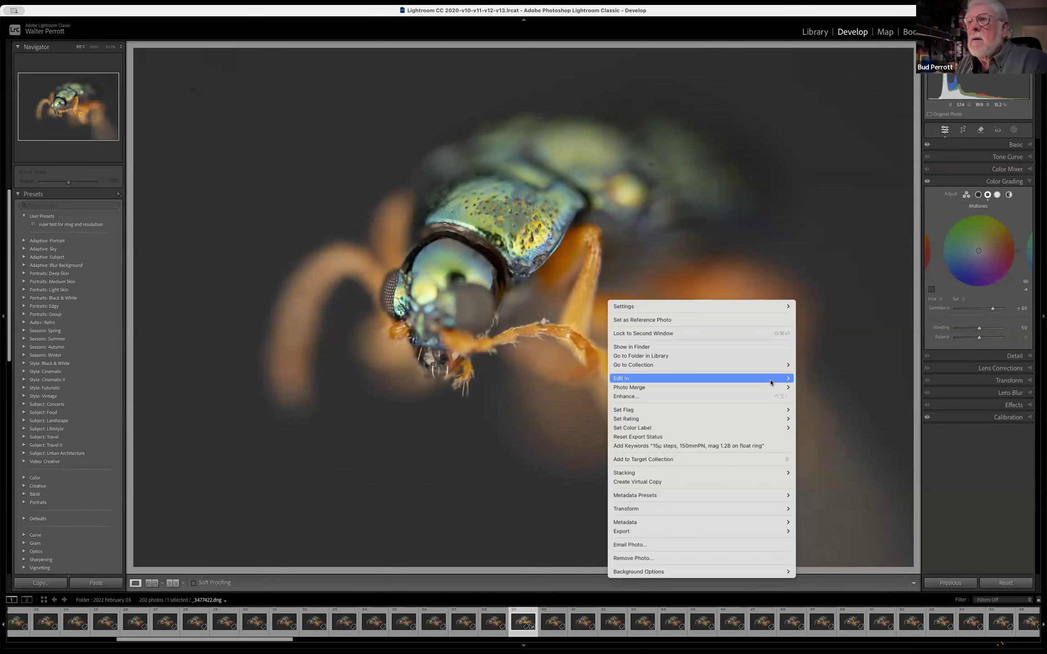
{"action": "mouse_move", "coordinate": [774, 379]}
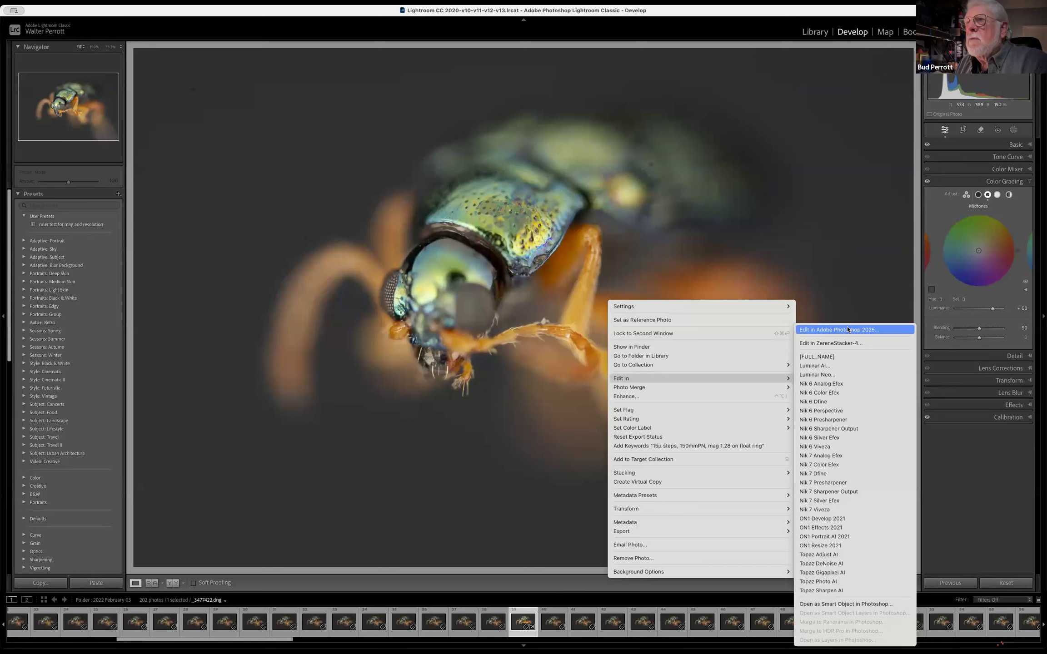
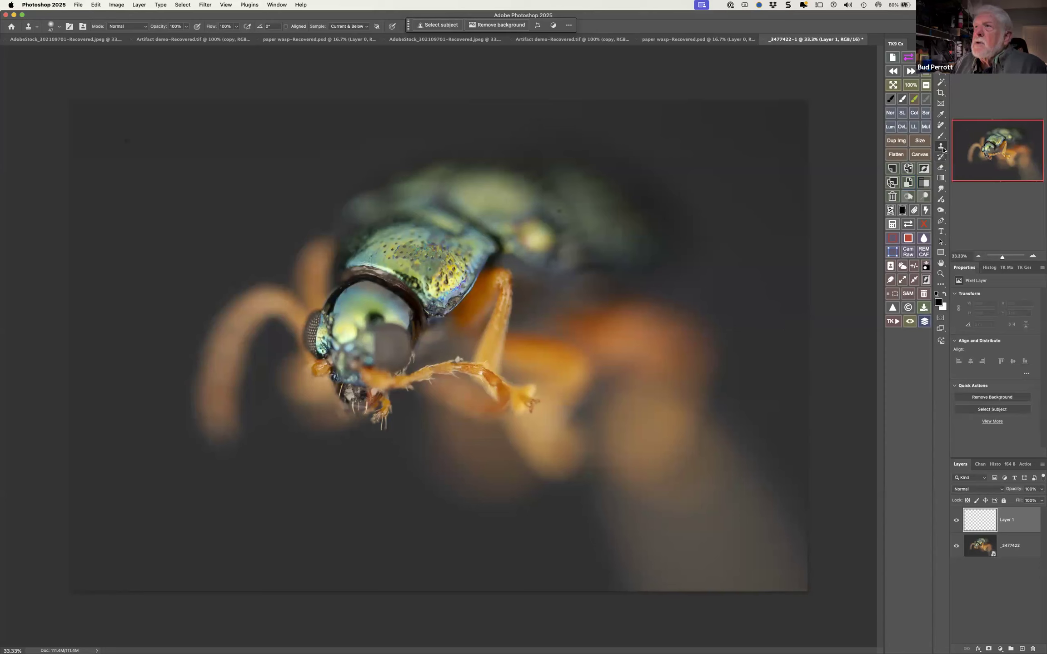
On the _3477422 smart object layer, enlarge the Clone Stamp brush and try sampling the beetle's spotted shell
{"action": "left_click", "coordinate": [980, 546]}
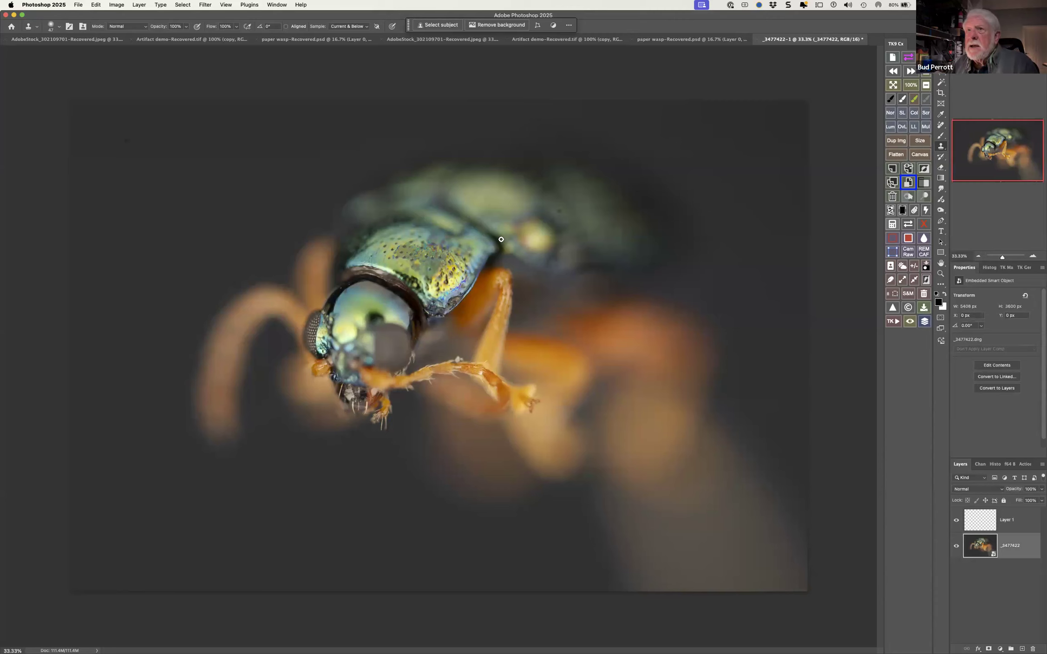
{"action": "scroll", "coordinate": [454, 278], "scroll_direction": "down", "scroll_amount": 5}
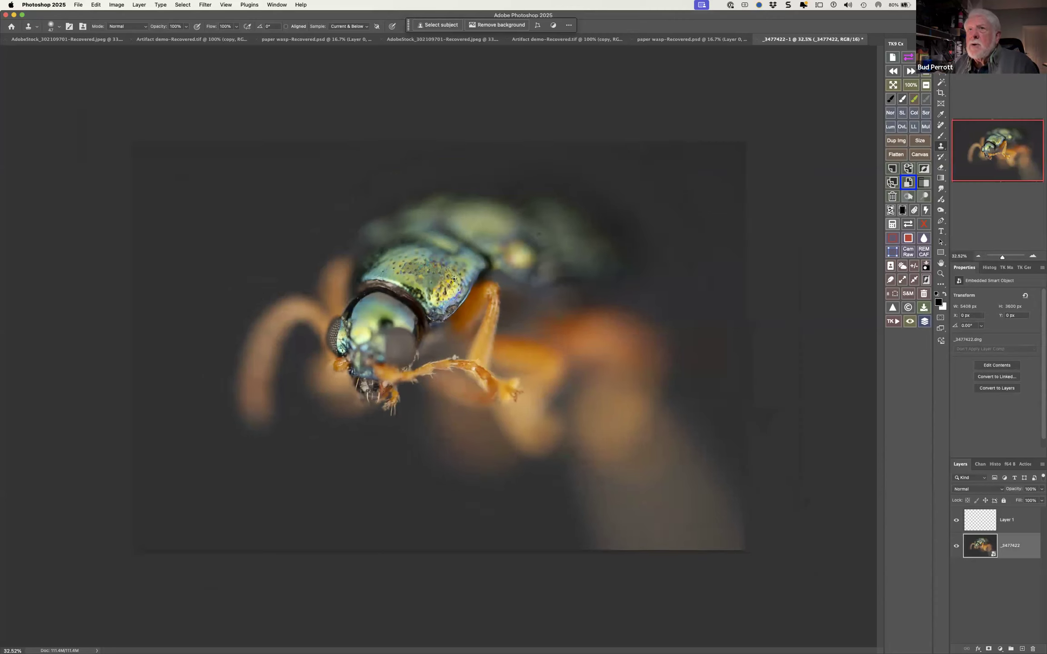
{"action": "scroll", "coordinate": [455, 277], "scroll_direction": "up", "scroll_amount": 6}
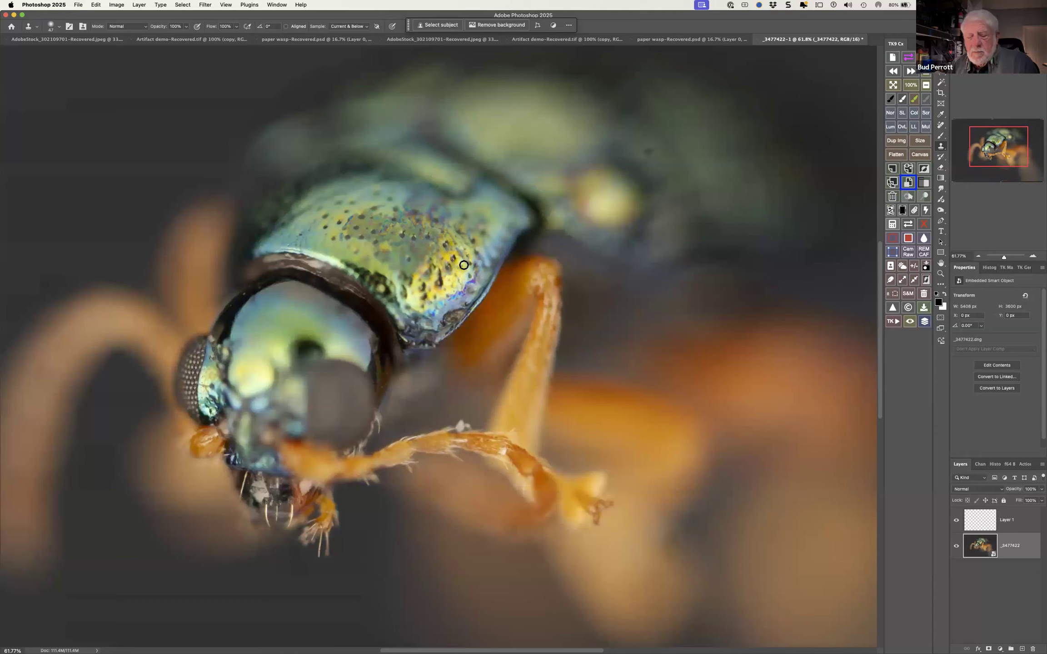
{"action": "left_click_drag", "start_coordinate": [462, 265], "coordinate": [498, 265]}
{"action": "left_click", "coordinate": [451, 255], "text": "alt"}
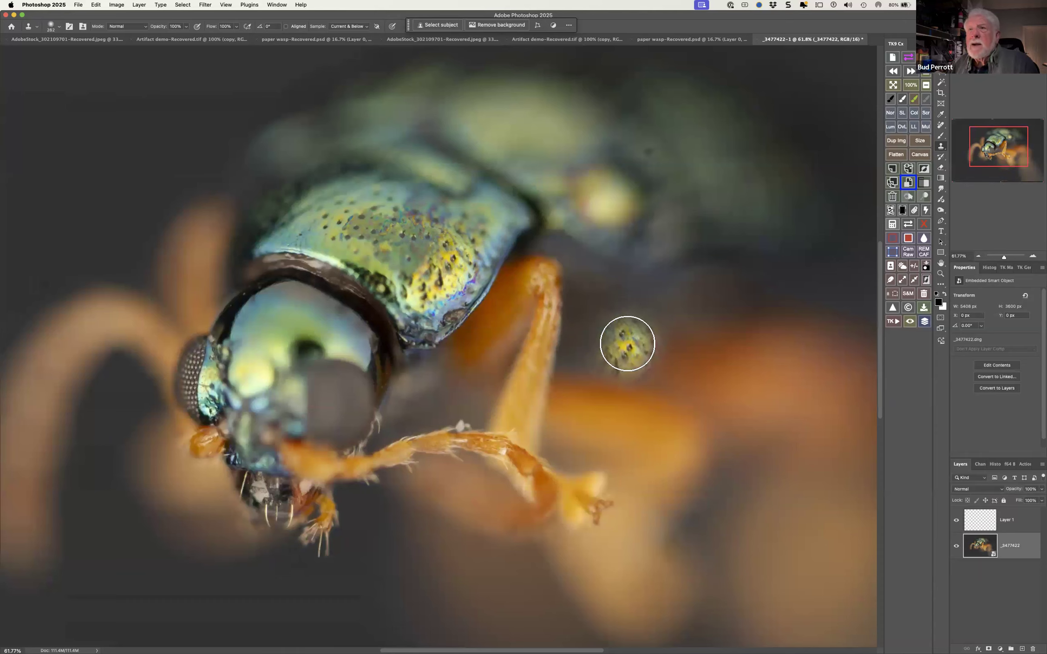
On Layer 1, clone the spotted shell into the blurred area beside the front leg, after briefly hiding the smart object layer
{"action": "left_click", "coordinate": [977, 519]}
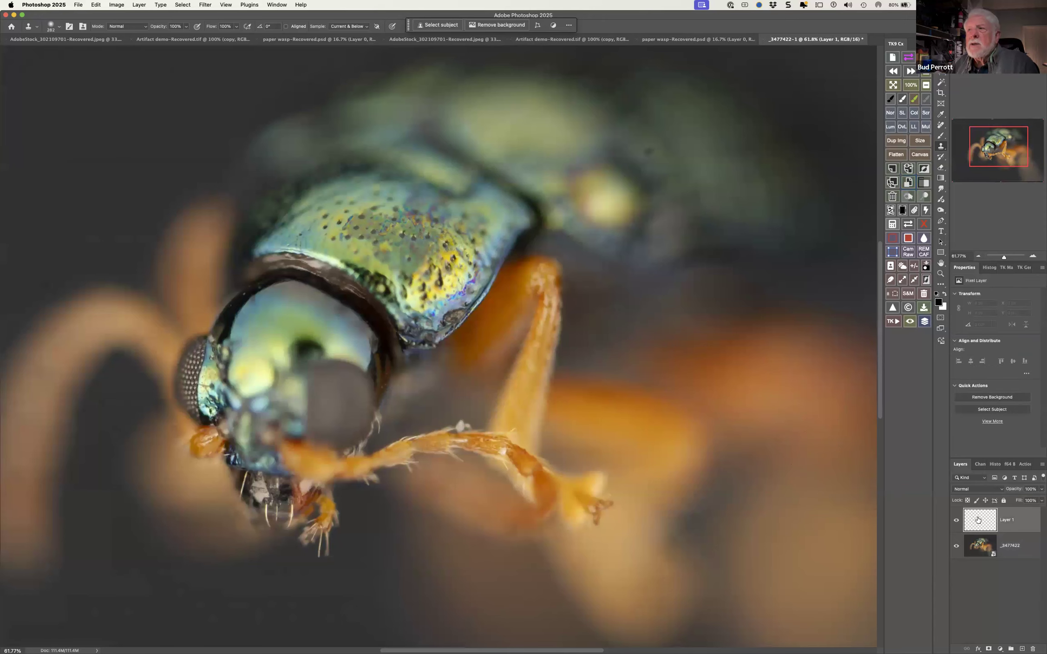
{"action": "left_click", "coordinate": [955, 546]}
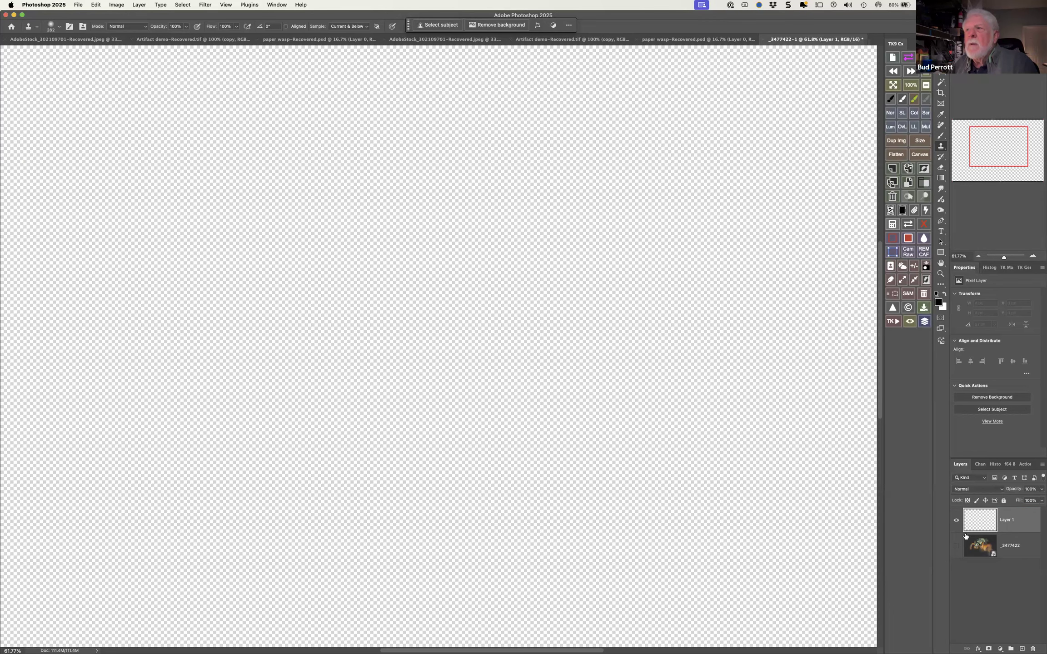
{"action": "left_click", "coordinate": [955, 546]}
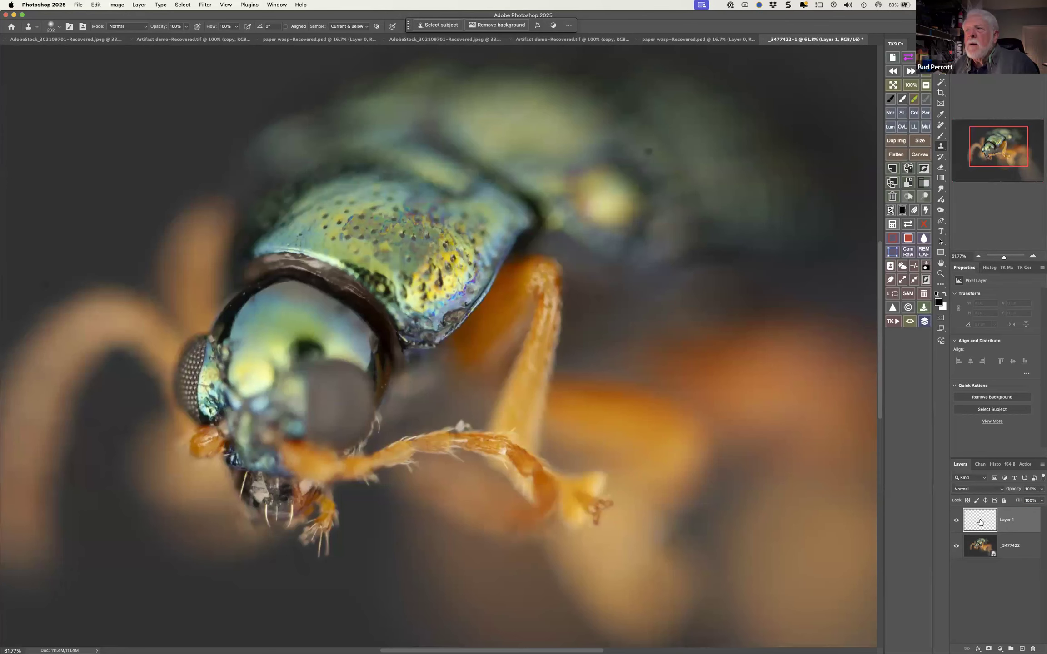
{"action": "mouse_move", "coordinate": [595, 381]}
{"action": "left_mouse_down"}
{"action": "mouse_move", "coordinate": [619, 384]}
{"action": "mouse_move", "coordinate": [624, 365]}
{"action": "mouse_move", "coordinate": [647, 396]}
{"action": "mouse_move", "coordinate": [689, 412]}
{"action": "mouse_move", "coordinate": [678, 324]}
{"action": "mouse_move", "coordinate": [616, 311]}
{"action": "mouse_move", "coordinate": [608, 393]}
{"action": "mouse_move", "coordinate": [636, 410]}
{"action": "mouse_move", "coordinate": [678, 372]}
{"action": "left_mouse_up"}
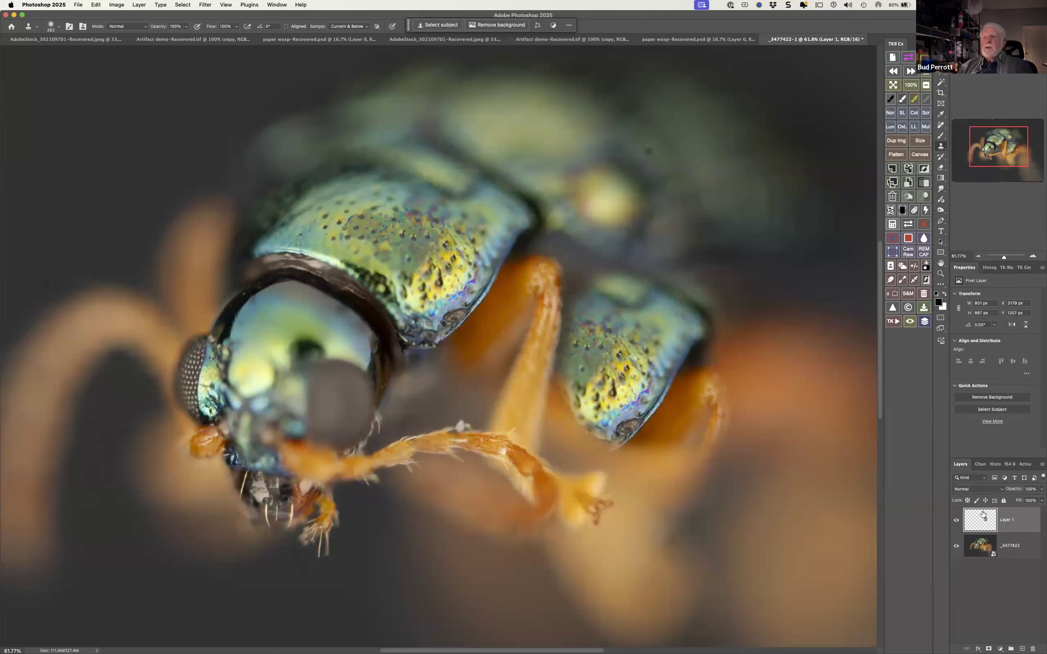
Delete Layer 1 and make an independent duplicate of the _3477422 layer with New Smart Object via Copy
{"action": "left_click", "coordinate": [699, 487]}
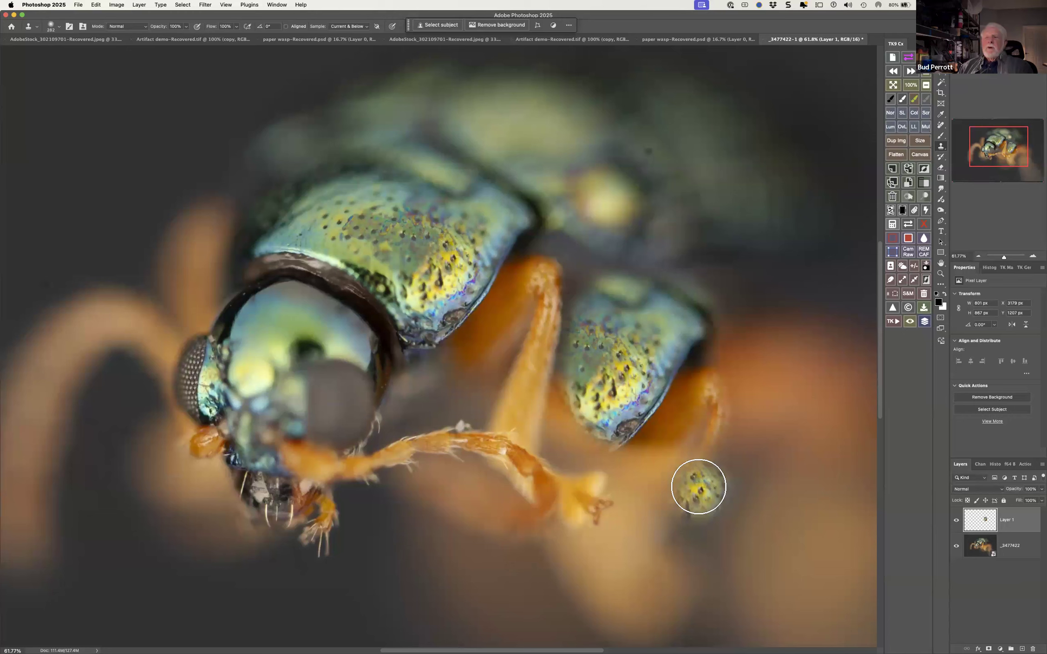
{"action": "left_click", "coordinate": [1033, 647]}
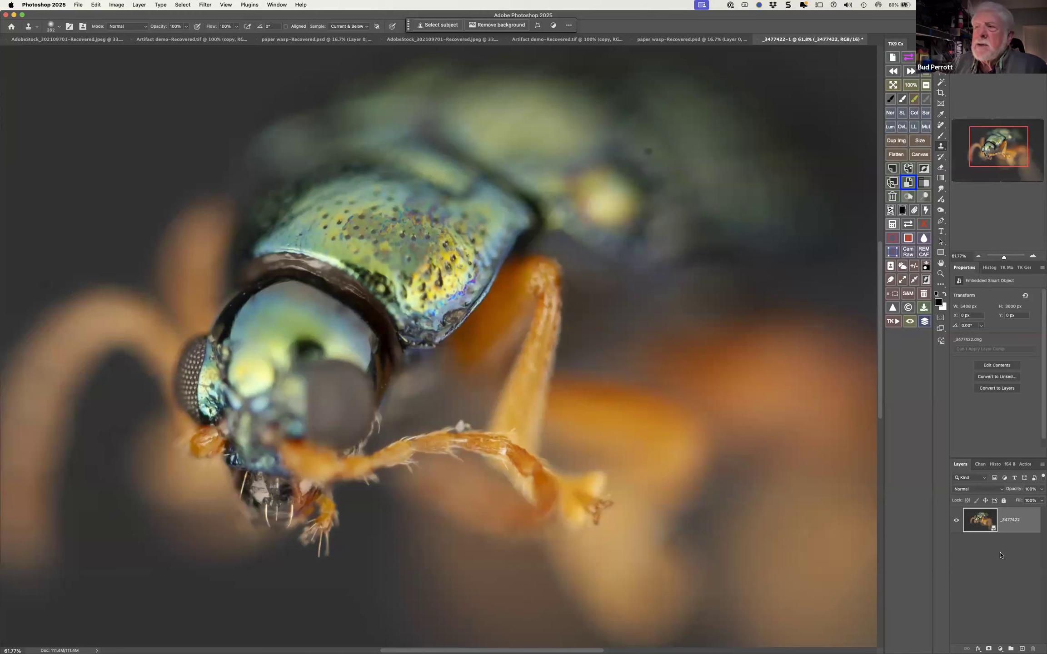
{"action": "right_click", "coordinate": [1017, 527]}
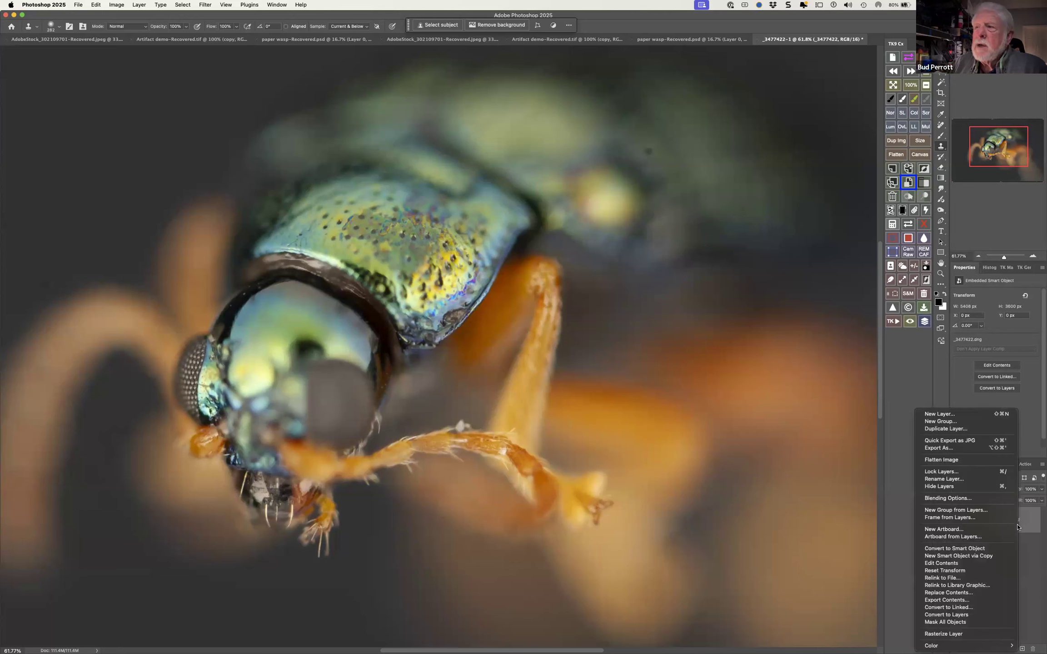
{"action": "left_click", "coordinate": [978, 558]}
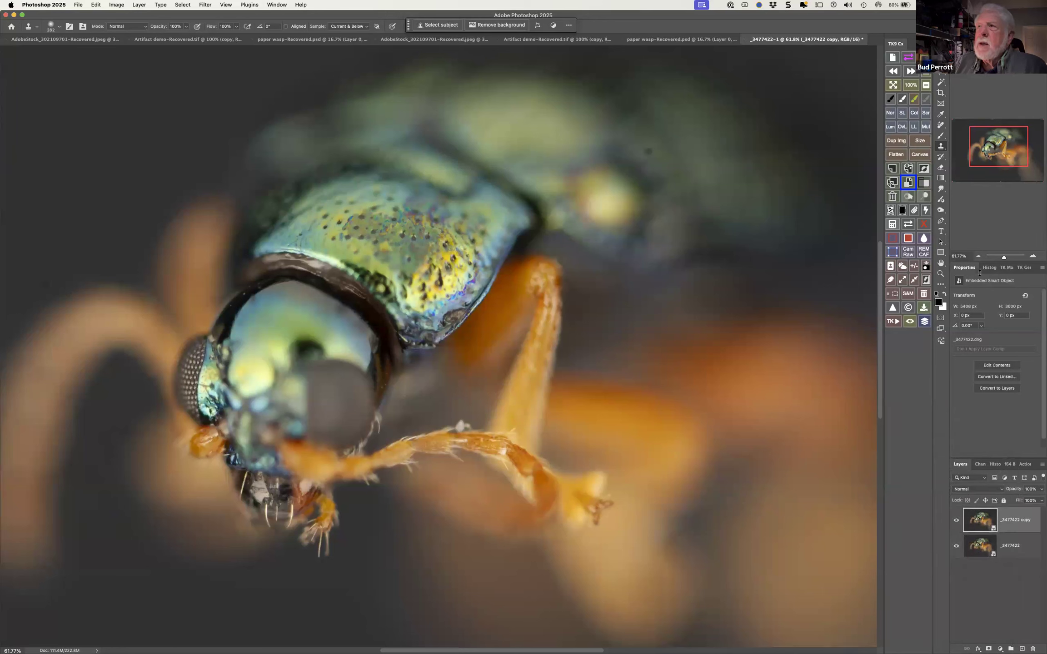
Try darkening the image with a Curves adjustment layer above the smart object copy, and delete that adjustment
{"action": "left_click", "coordinate": [999, 649]}
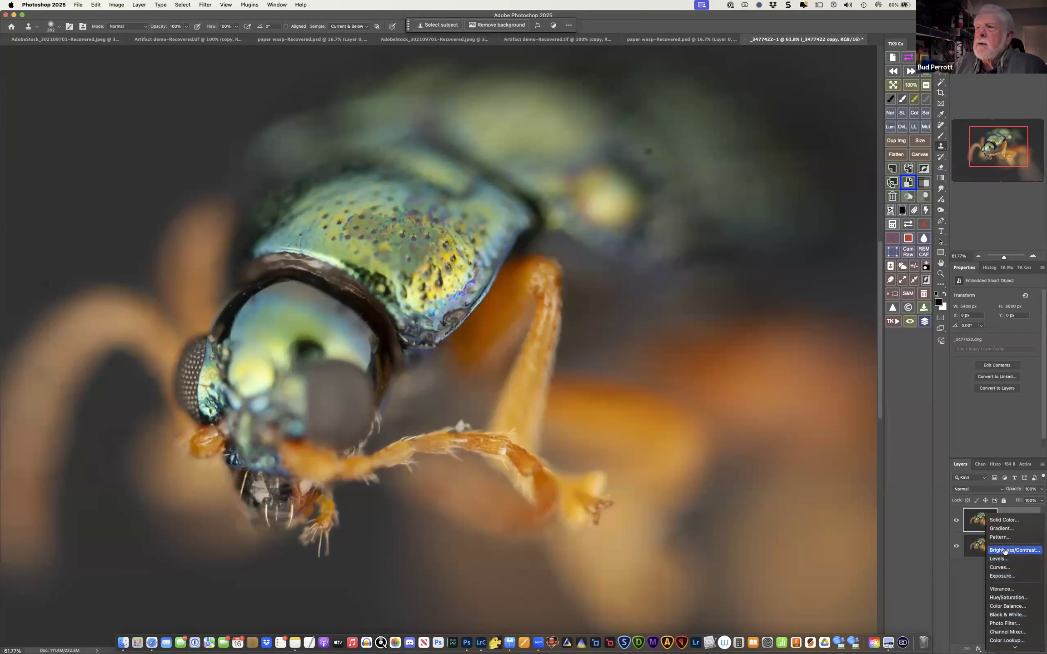
{"action": "left_click", "coordinate": [999, 567]}
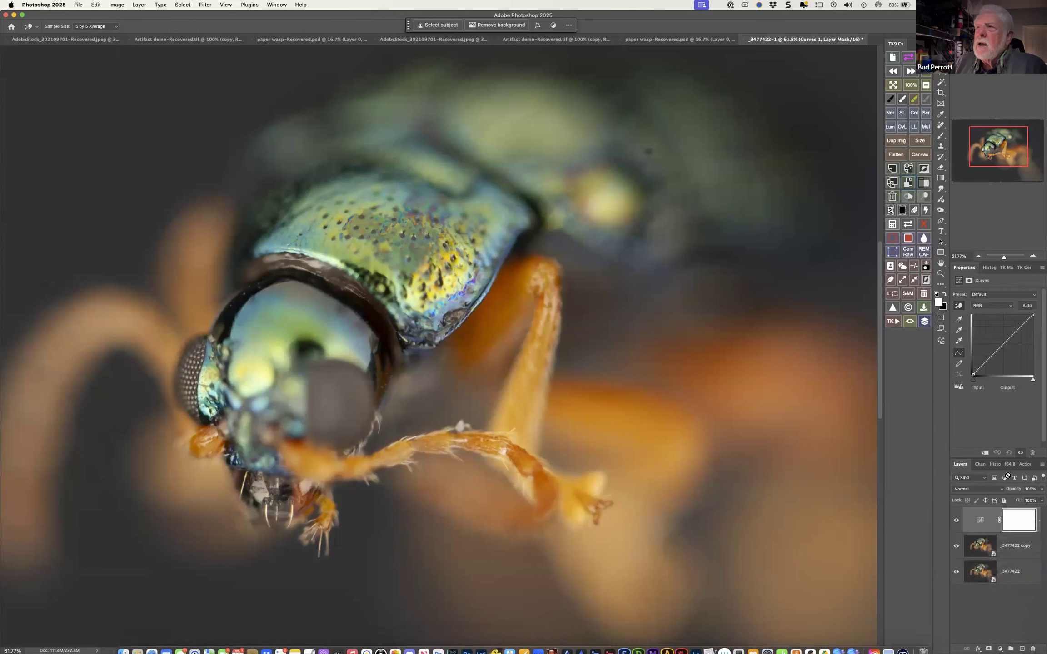
{"action": "left_click_drag", "start_coordinate": [1004, 342], "coordinate": [1008, 350]}
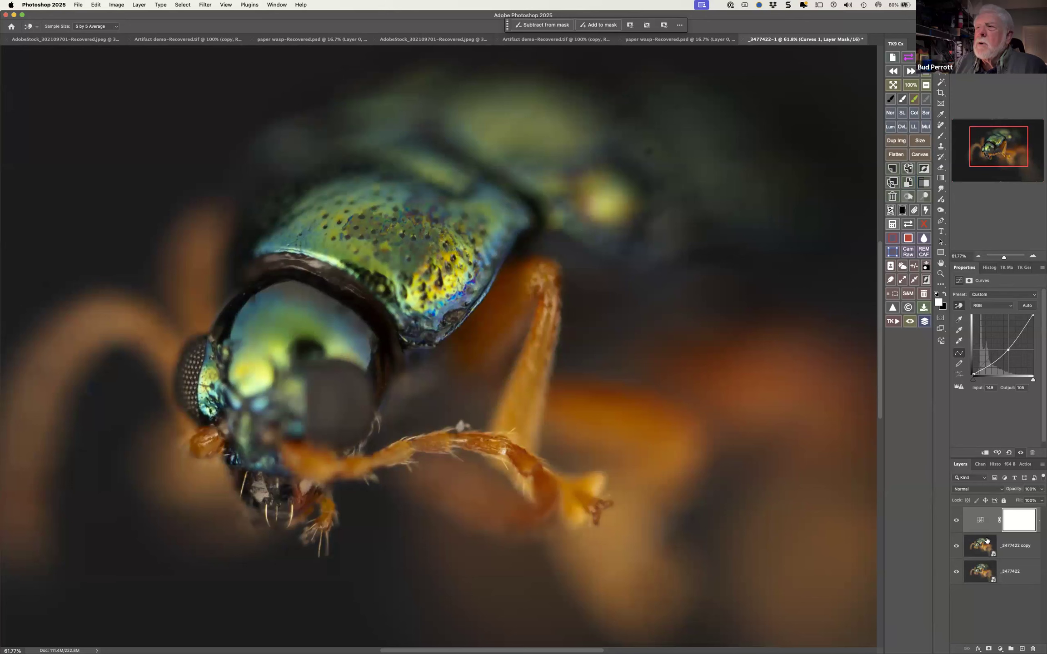
{"action": "left_click", "coordinate": [981, 521]}
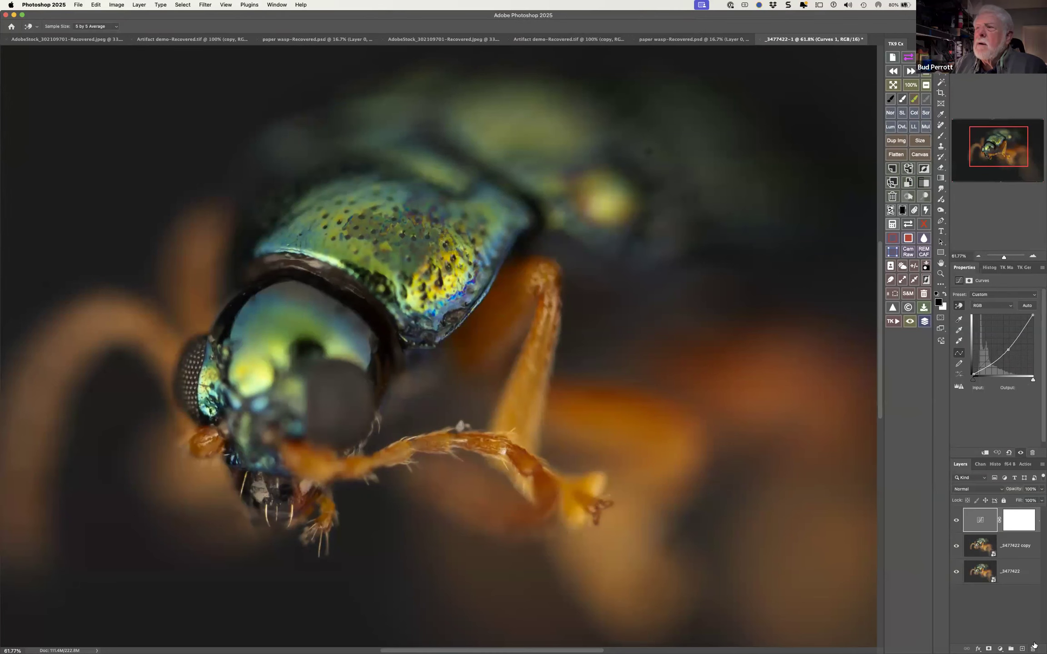
{"action": "left_click", "coordinate": [1033, 649]}
{"action": "key", "text": "s"}
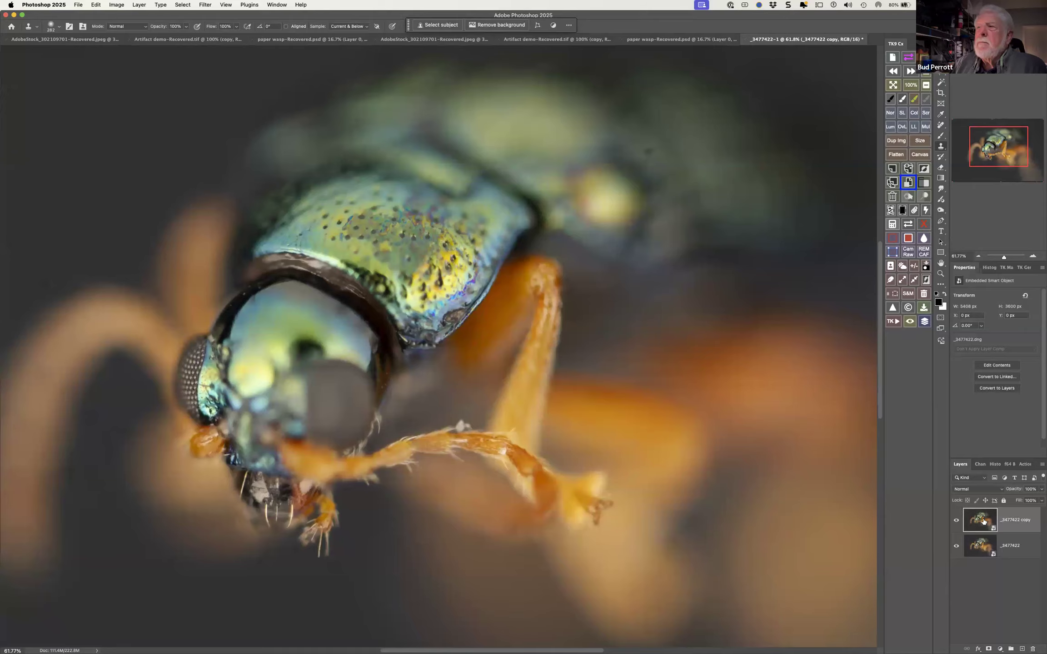
Open the _3477422 copy smart object in Camera Raw to view its raw settings, and dismiss it without changes
{"action": "double_click", "coordinate": [983, 521]}
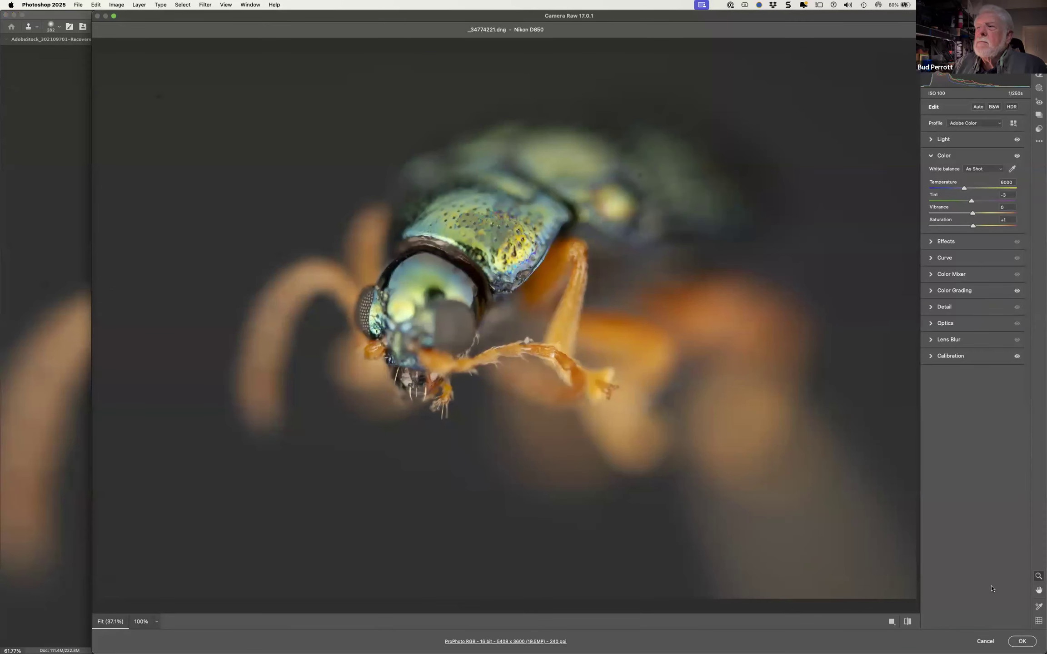
{"action": "left_click", "coordinate": [984, 640]}
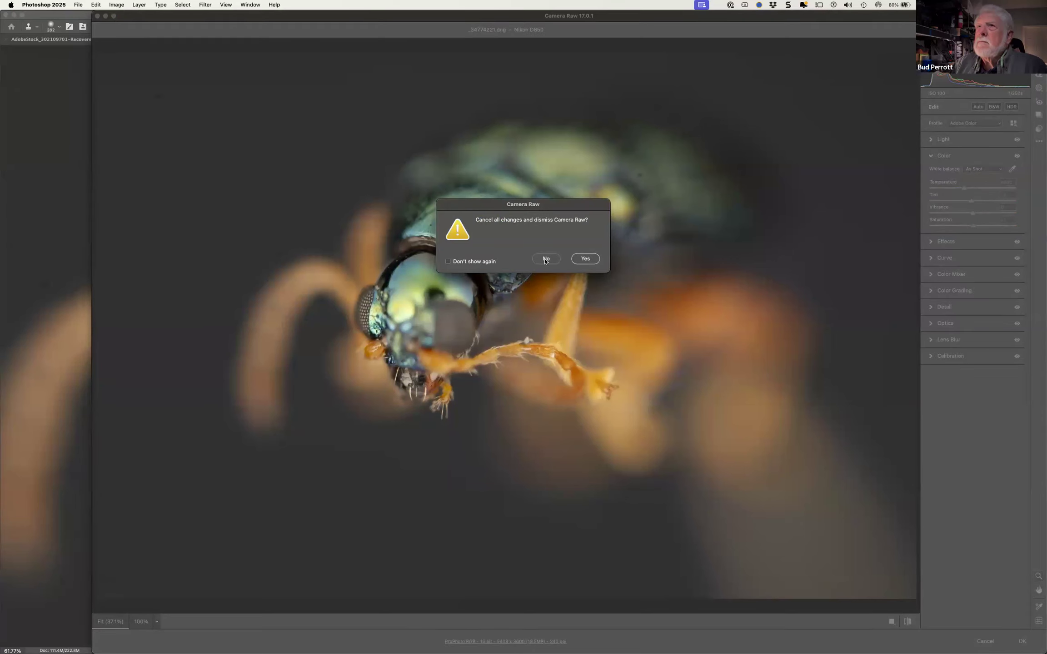
{"action": "left_click", "coordinate": [586, 259]}
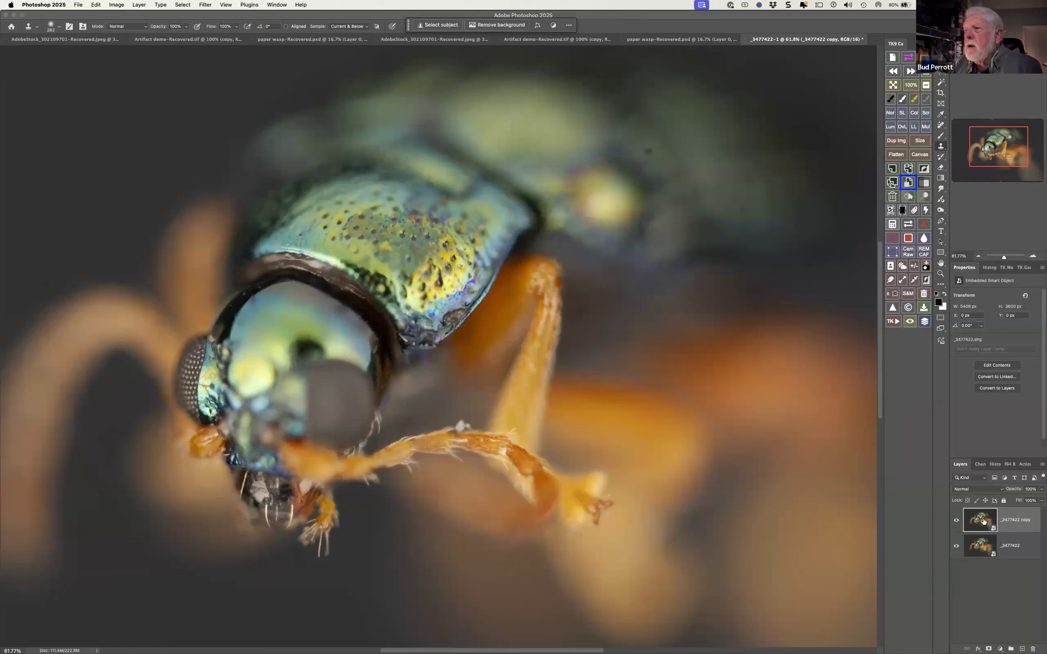
Rasterize the _3477422 copy layer and convert it back to a smart object
{"action": "right_click", "coordinate": [1023, 528]}
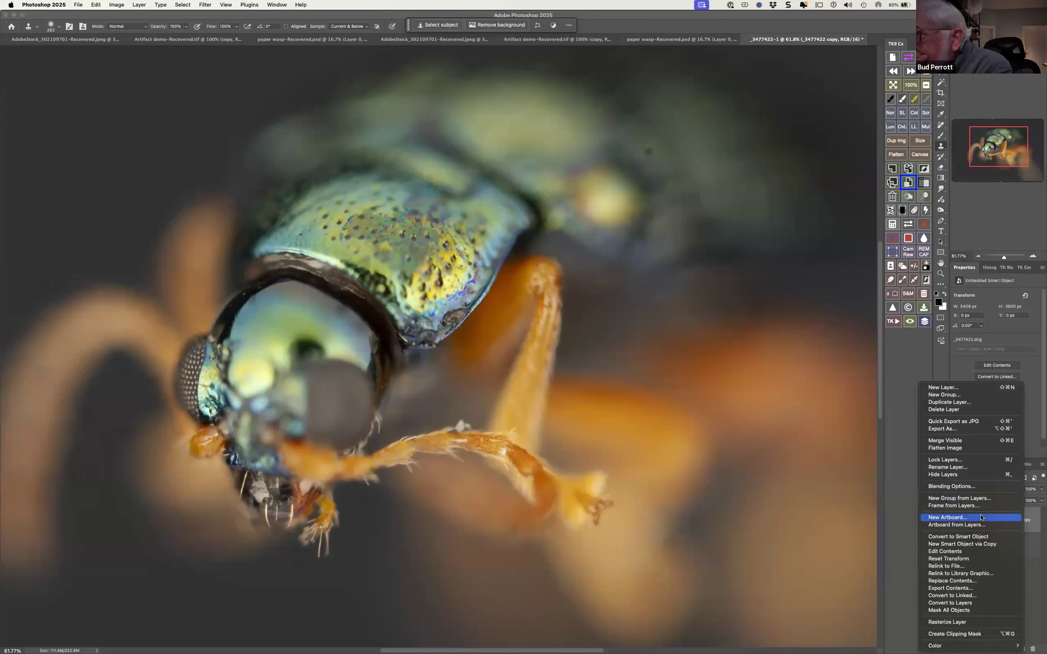
{"action": "left_click", "coordinate": [981, 622]}
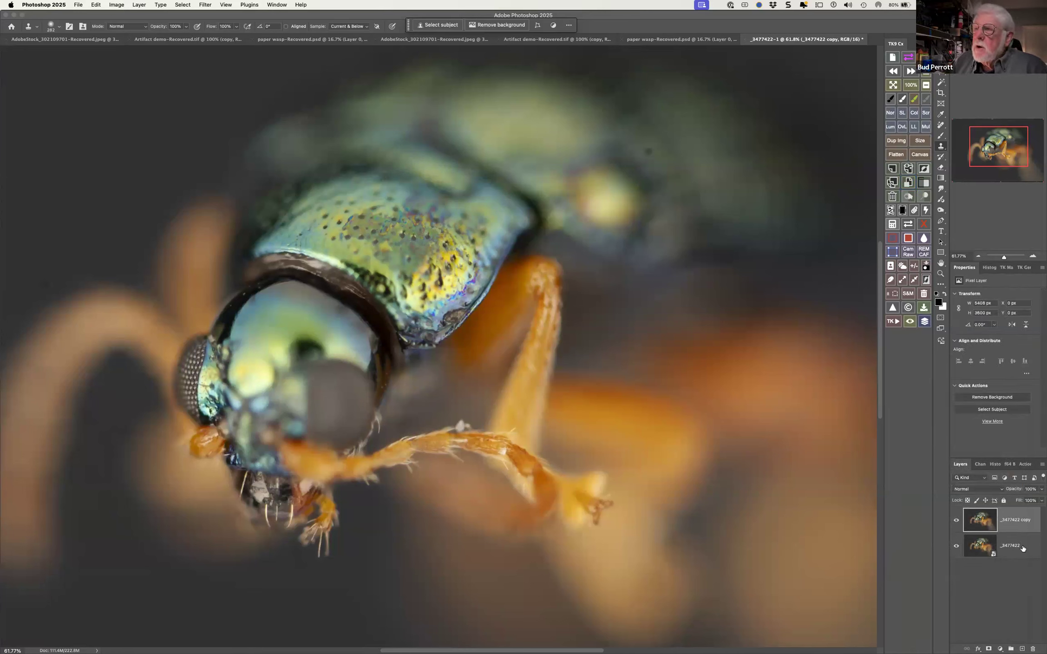
{"action": "right_click", "coordinate": [1007, 522]}
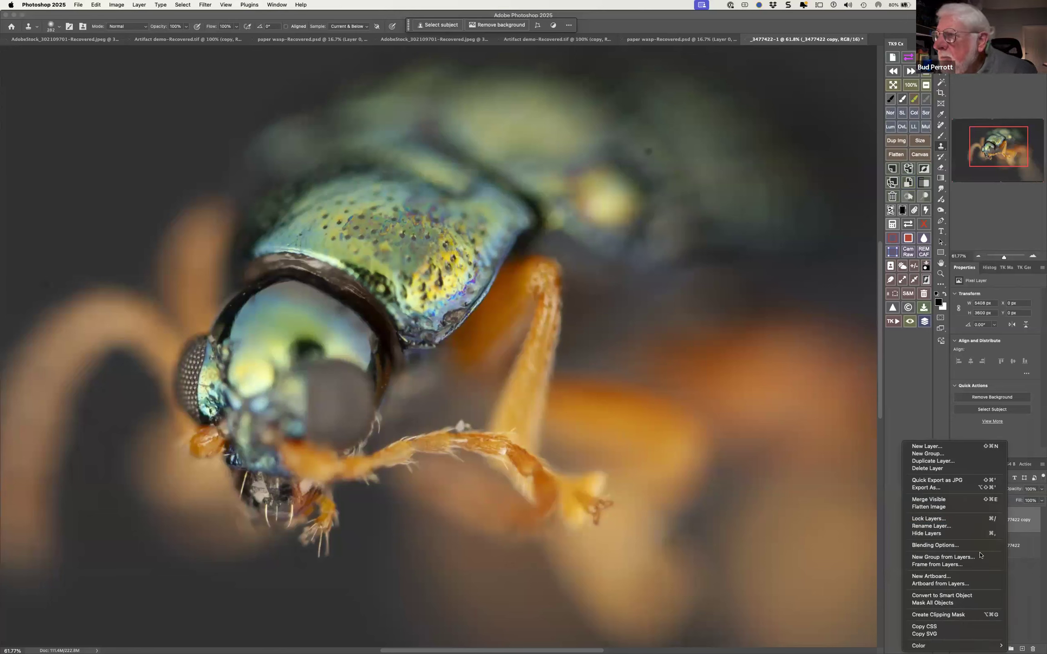
{"action": "left_click", "coordinate": [957, 596]}
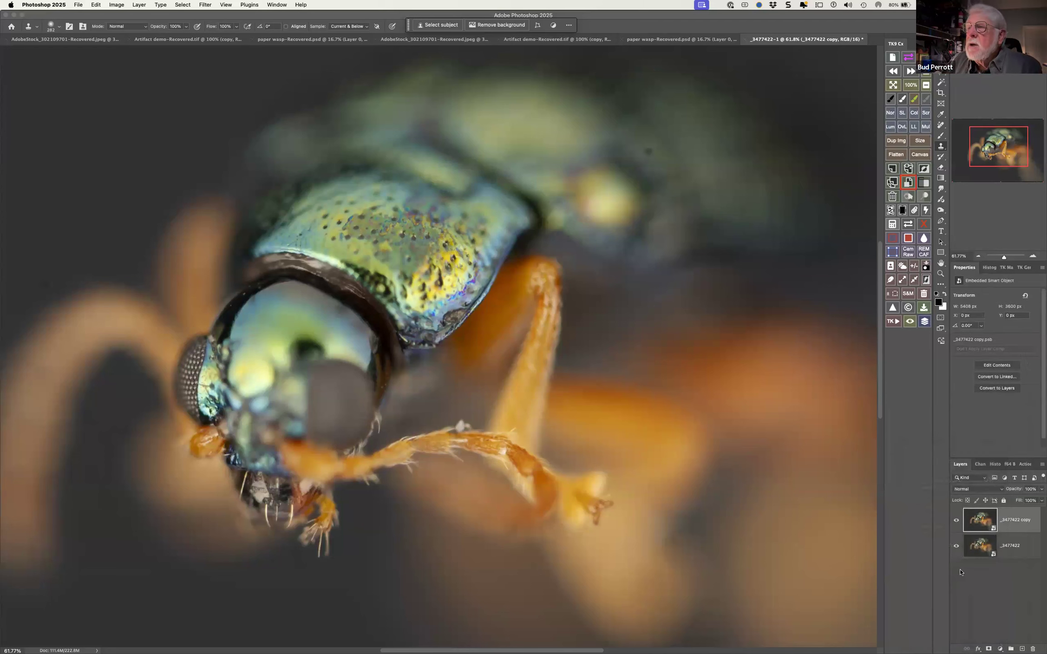
Inside the _3477422 copy smart object, add a Curves adjustment lowering the midtones (input 148, output 114), and save and close its contents
{"action": "double_click", "coordinate": [980, 519]}
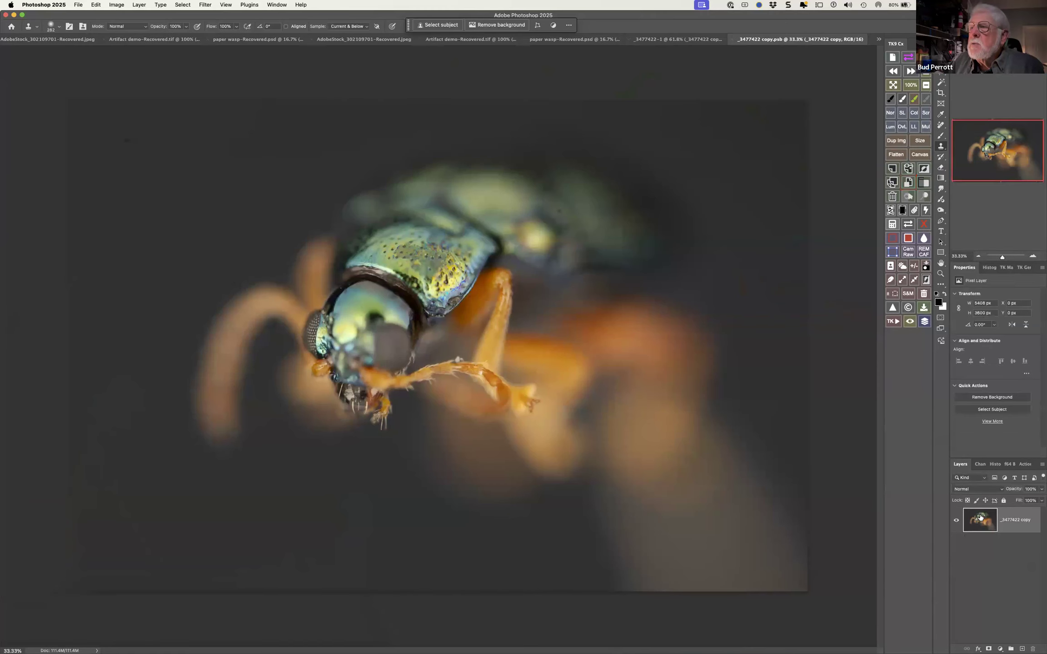
{"action": "left_click", "coordinate": [1000, 649]}
{"action": "left_click", "coordinate": [1000, 567]}
{"action": "left_click_drag", "start_coordinate": [1005, 341], "coordinate": [1007, 349]}
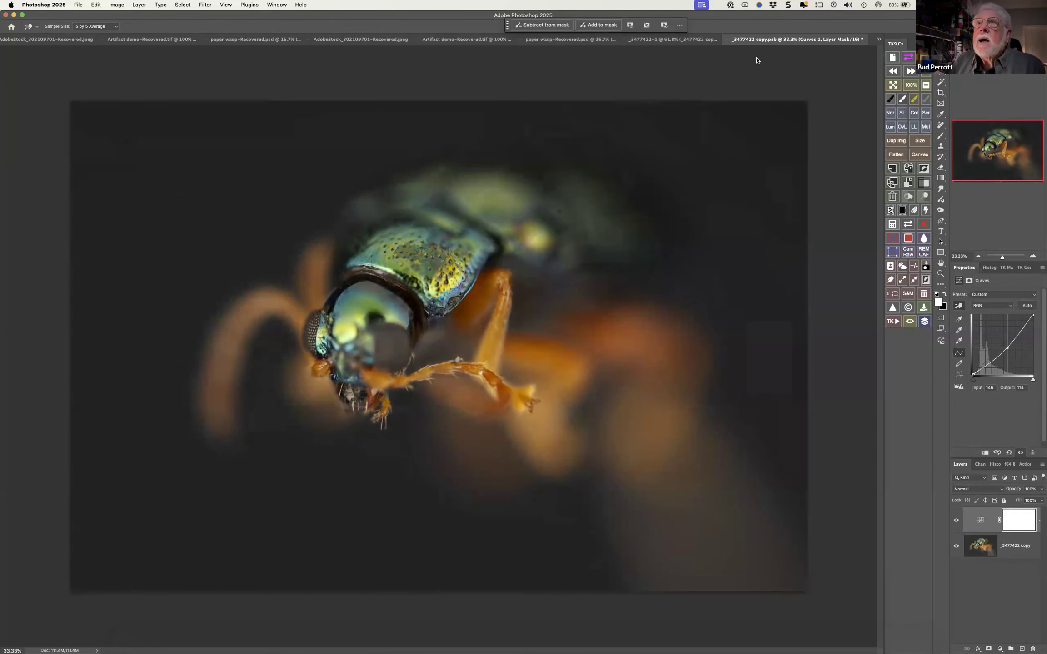
{"action": "left_click", "coordinate": [727, 40]}
{"action": "left_click", "coordinate": [566, 220]}
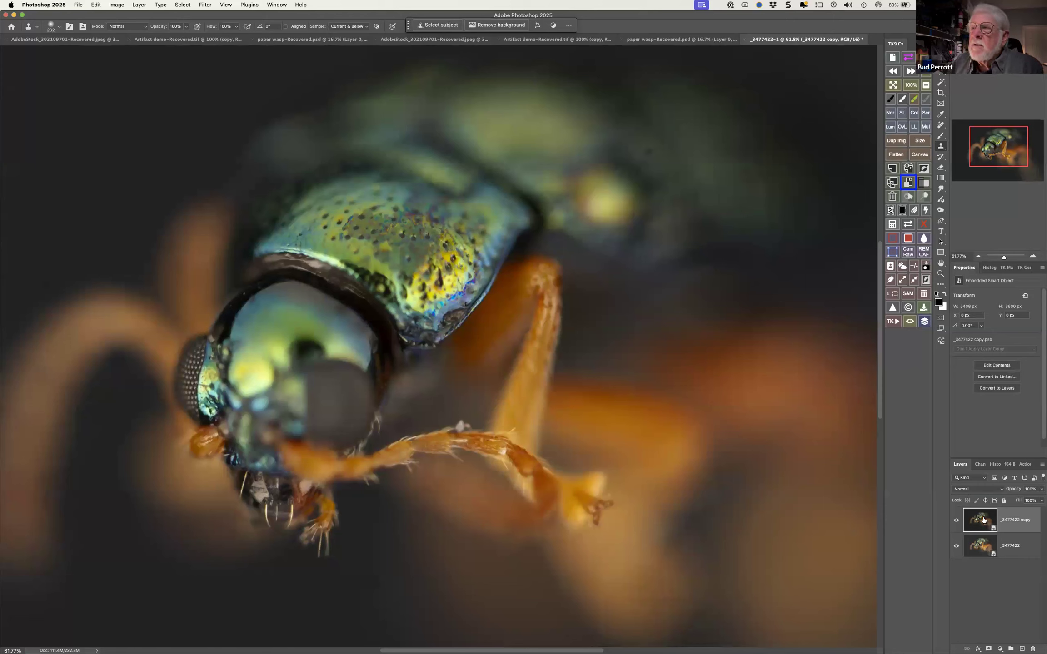
Add a layer mask to the _3477422 copy smart object and invert it to black
{"action": "left_click", "coordinate": [989, 647]}
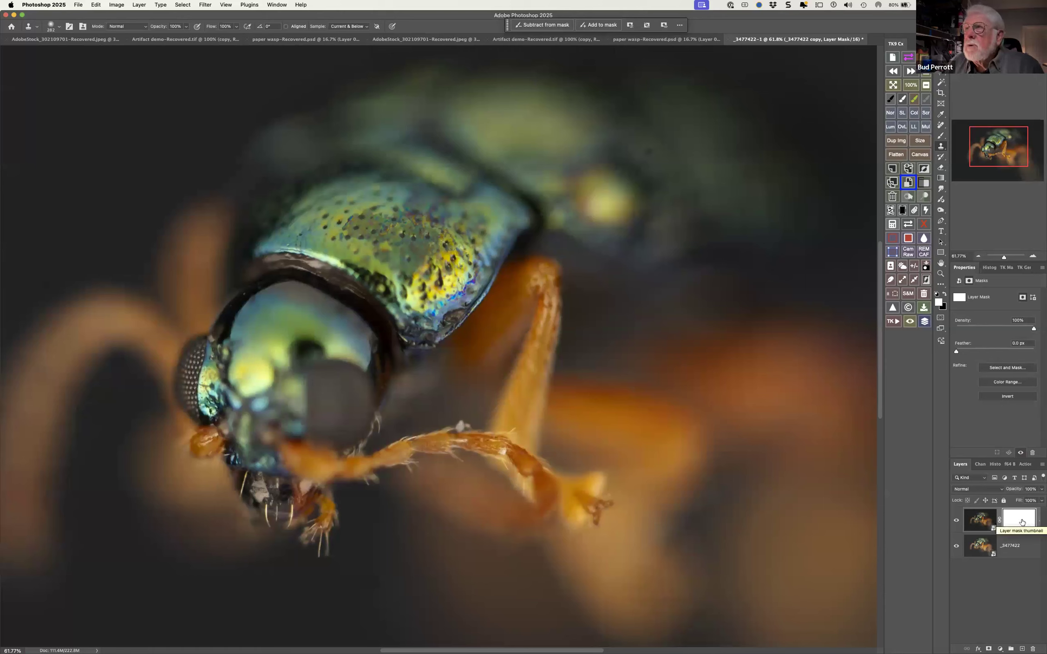
{"action": "left_click", "coordinate": [902, 210]}
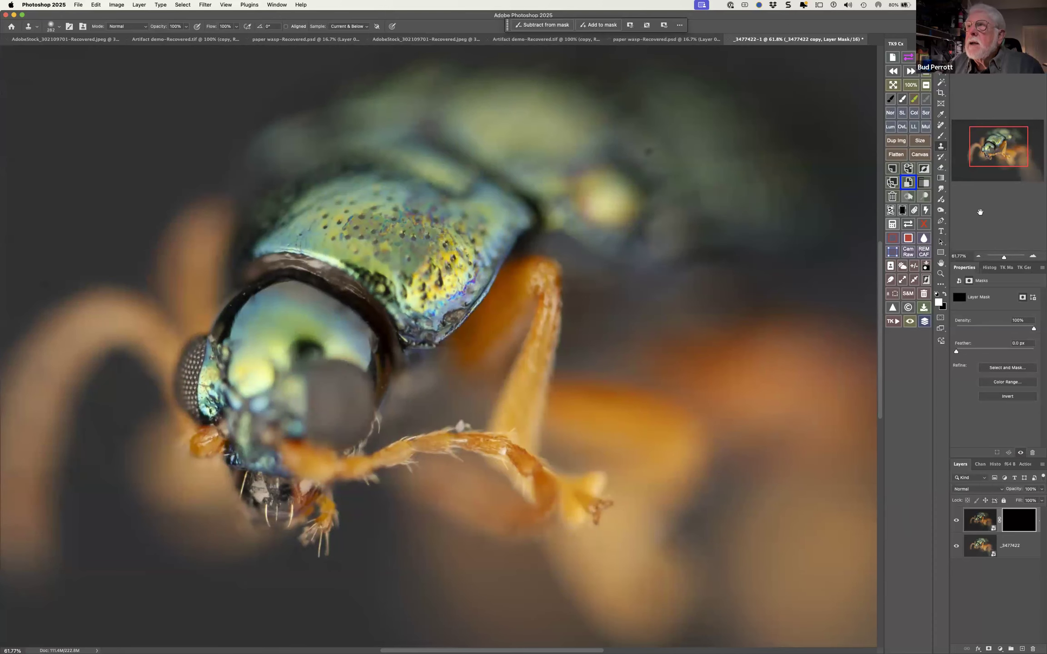
Paint white on the copy's mask to darken the beetle's legs and shell, toggling the layer's visibility to compare the effect
{"action": "left_click", "coordinate": [902, 98]}
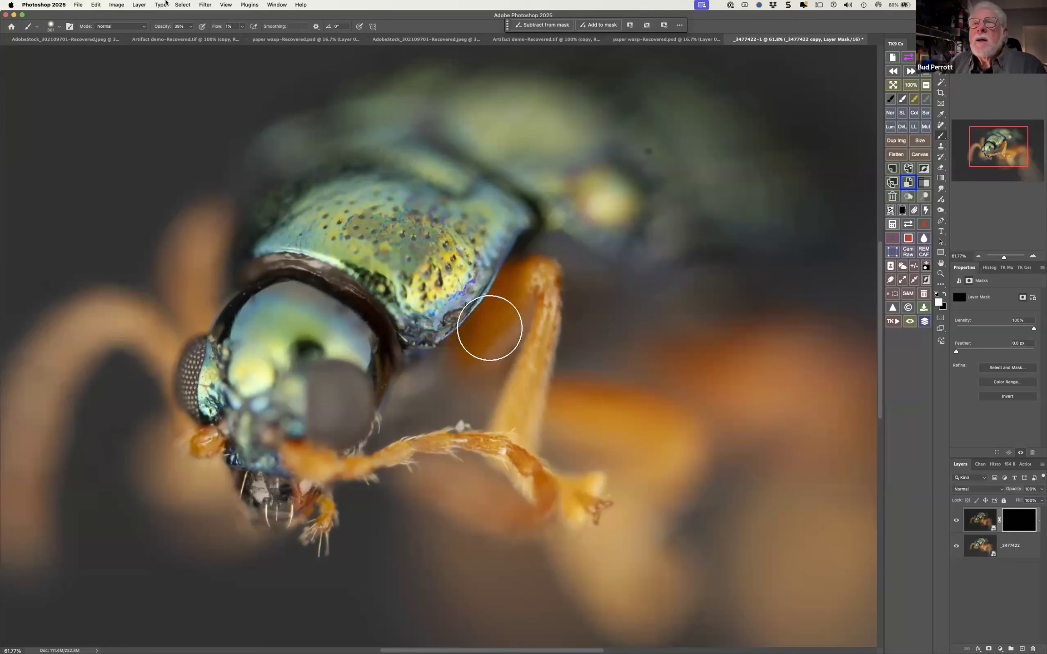
{"action": "mouse_move", "coordinate": [520, 384]}
{"action": "left_mouse_down"}
{"action": "mouse_move", "coordinate": [538, 356]}
{"action": "mouse_move", "coordinate": [534, 405]}
{"action": "mouse_move", "coordinate": [523, 405]}
{"action": "left_mouse_up"}
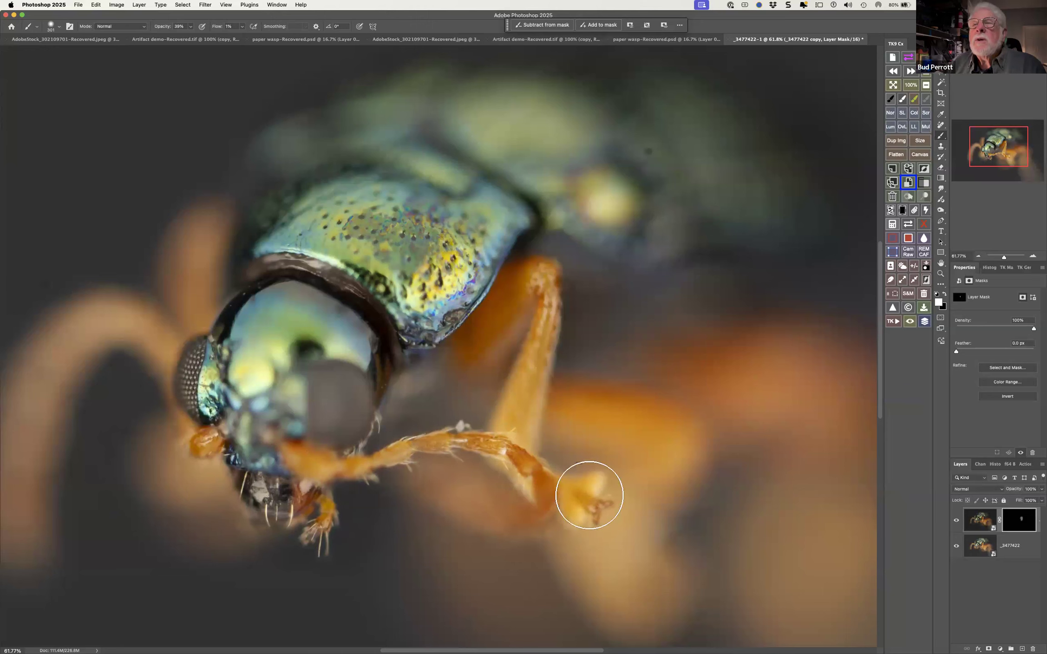
{"action": "mouse_move", "coordinate": [280, 474]}
{"action": "left_mouse_down"}
{"action": "mouse_move", "coordinate": [614, 385]}
{"action": "mouse_move", "coordinate": [561, 276]}
{"action": "mouse_move", "coordinate": [556, 309]}
{"action": "mouse_move", "coordinate": [573, 305]}
{"action": "left_mouse_up"}
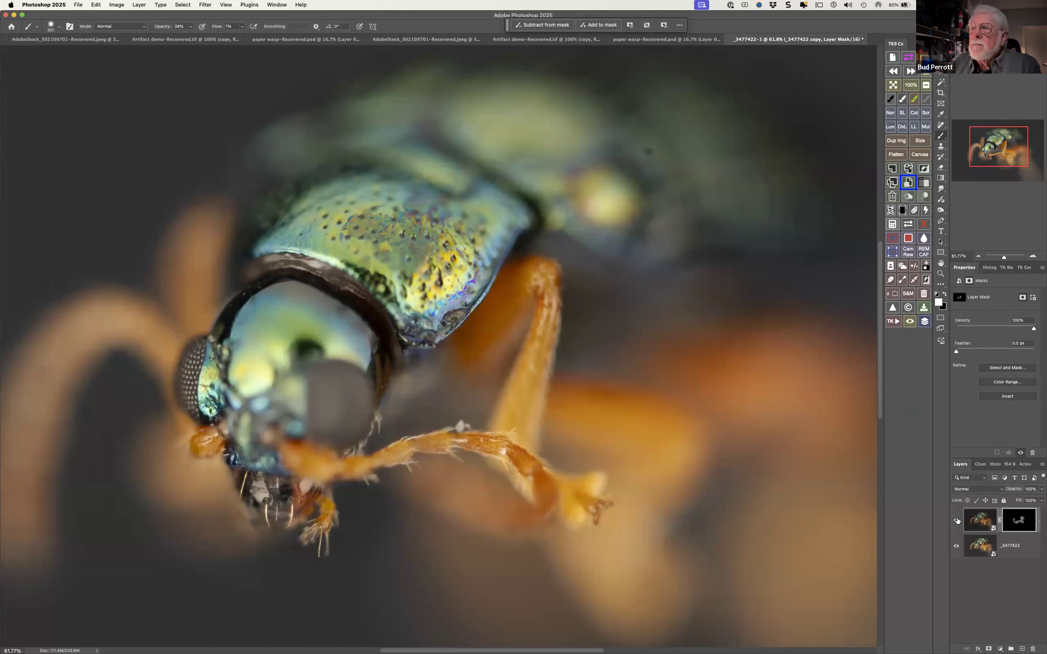
{"action": "left_click", "coordinate": [957, 519]}
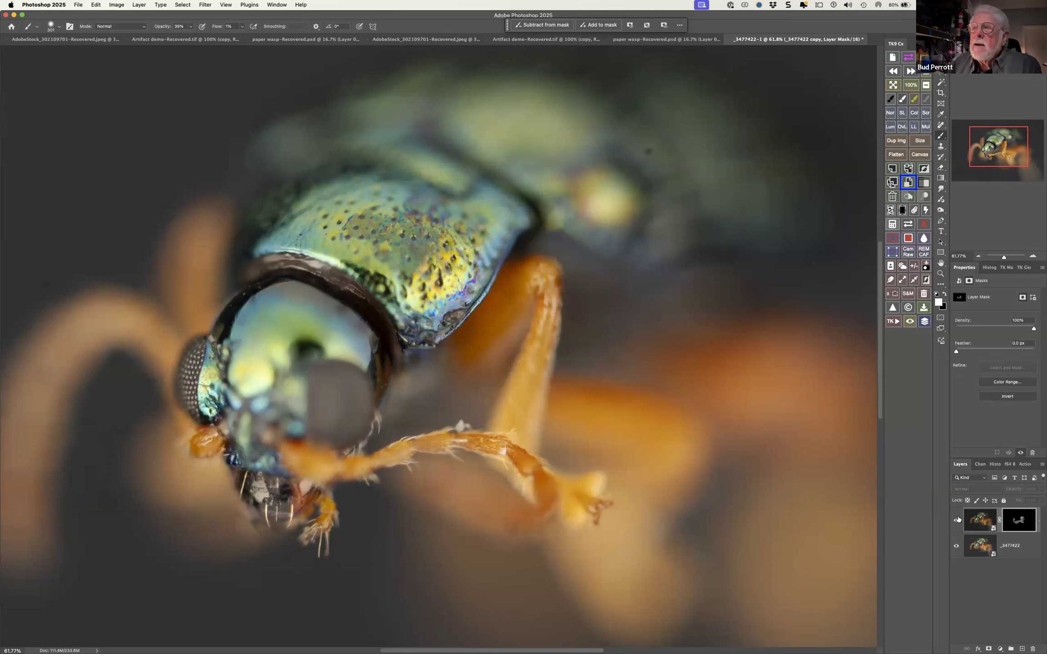
{"action": "left_click", "coordinate": [956, 520]}
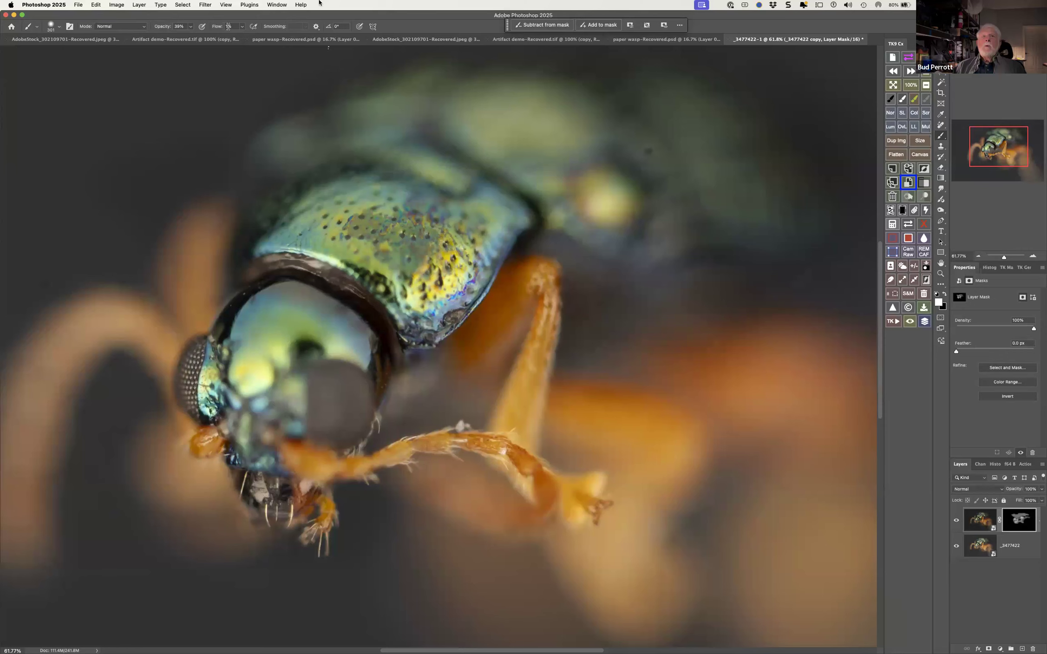
Set the brush opacity to 100% and add a Soft Light Burn (black paint) layer above the masked copy
{"action": "left_click", "coordinate": [190, 27]}
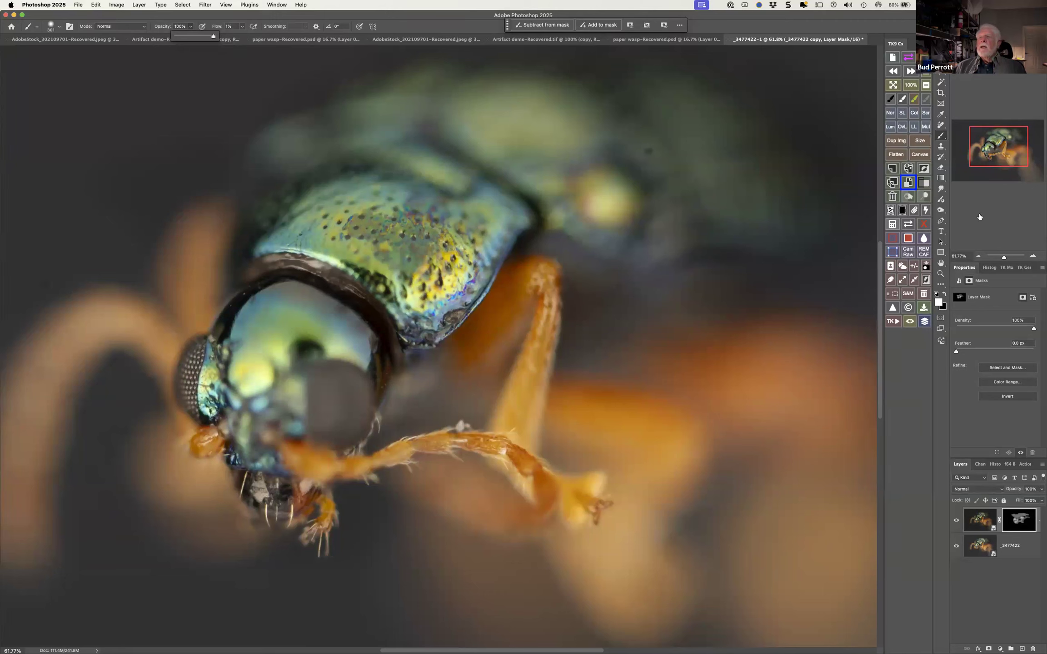
{"action": "left_click", "coordinate": [903, 197]}
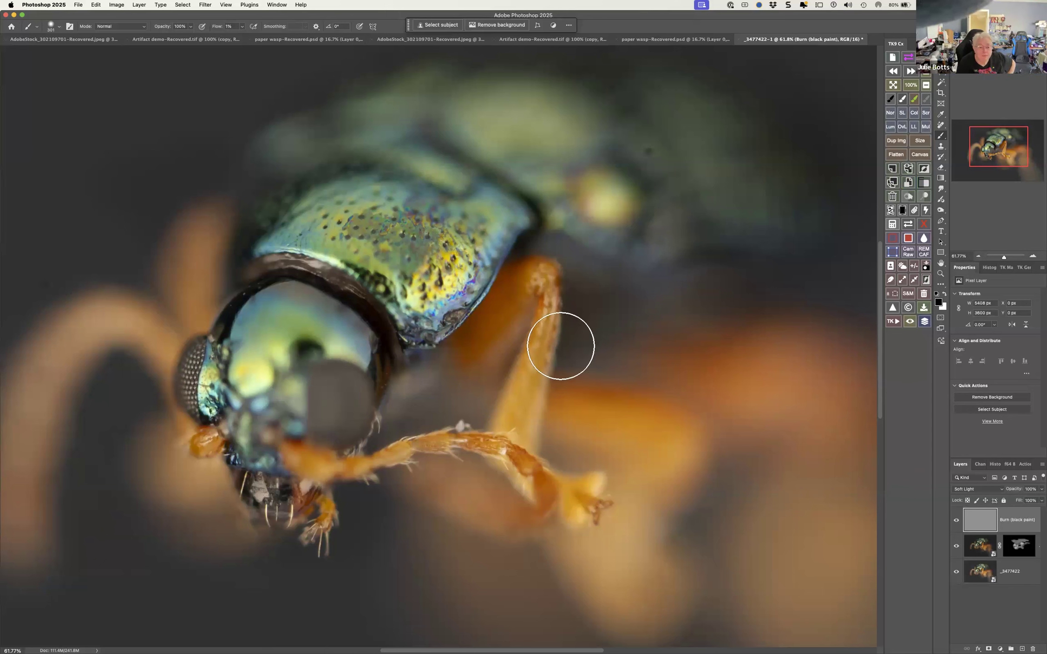
Paint black on the Burn layer over the beetle's upright orange leg and front leg, lowering the brush opacity to 46%
{"action": "mouse_move", "coordinate": [546, 332]}
{"action": "left_mouse_down"}
{"action": "mouse_move", "coordinate": [527, 392]}
{"action": "mouse_move", "coordinate": [548, 295]}
{"action": "left_mouse_up"}
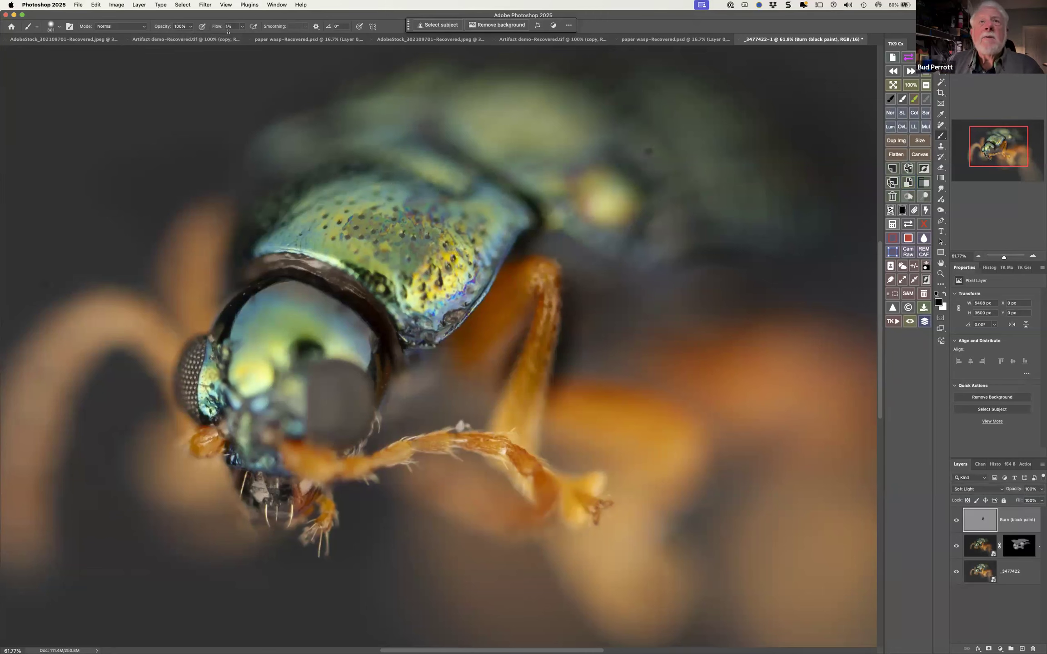
{"action": "left_click", "coordinate": [190, 27]}
{"action": "left_click", "coordinate": [170, 36]}
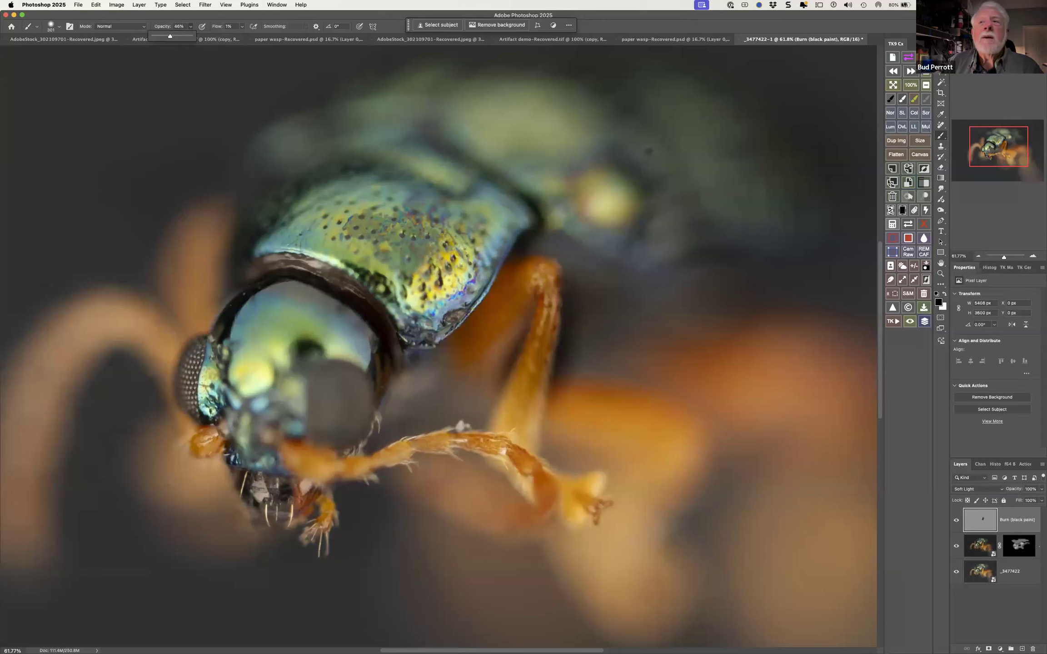
{"action": "left_click_drag", "start_coordinate": [483, 448], "coordinate": [553, 459]}
Lower the brush opacity to 18% and burn the front leg, shell edge, upright leg and blurred orange background
{"action": "left_click", "coordinate": [189, 28]}
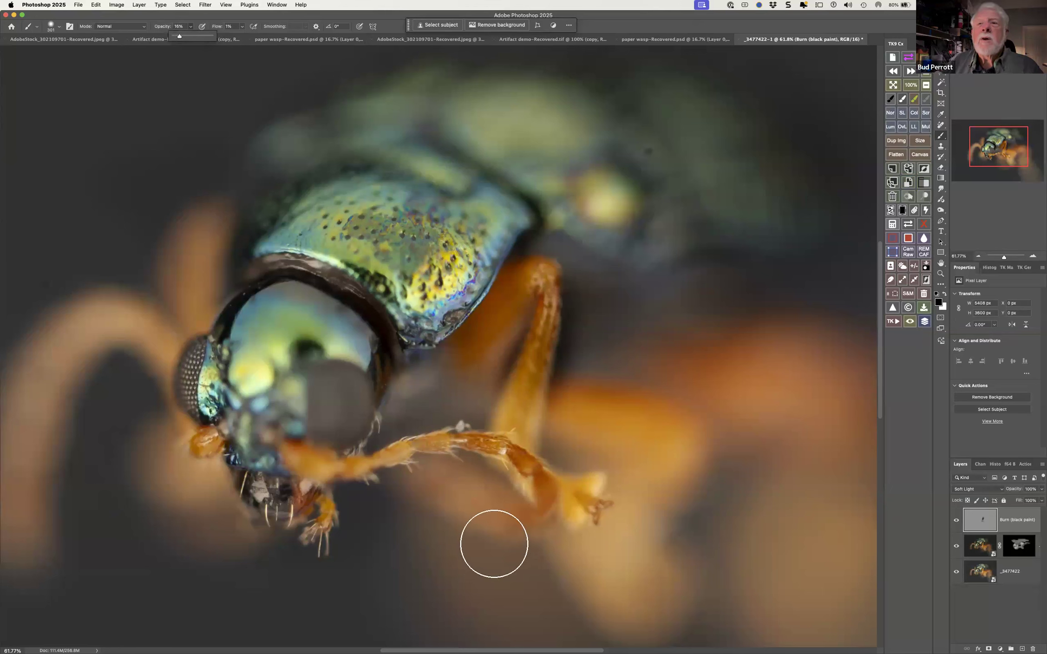
{"action": "mouse_move", "coordinate": [432, 452]}
{"action": "left_mouse_down"}
{"action": "mouse_move", "coordinate": [441, 453]}
{"action": "mouse_move", "coordinate": [389, 462]}
{"action": "mouse_move", "coordinate": [302, 447]}
{"action": "mouse_move", "coordinate": [288, 470]}
{"action": "mouse_move", "coordinate": [375, 489]}
{"action": "mouse_move", "coordinate": [312, 489]}
{"action": "mouse_move", "coordinate": [378, 433]}
{"action": "left_mouse_up"}
{"action": "mouse_move", "coordinate": [416, 289]}
{"action": "left_mouse_down"}
{"action": "mouse_move", "coordinate": [424, 308]}
{"action": "mouse_move", "coordinate": [492, 247]}
{"action": "left_mouse_up"}
{"action": "mouse_move", "coordinate": [549, 358]}
{"action": "left_mouse_down"}
{"action": "mouse_move", "coordinate": [532, 415]}
{"action": "mouse_move", "coordinate": [516, 416]}
{"action": "left_mouse_up"}
{"action": "mouse_move", "coordinate": [611, 426]}
{"action": "left_mouse_down"}
{"action": "mouse_move", "coordinate": [586, 397]}
{"action": "mouse_move", "coordinate": [607, 410]}
{"action": "mouse_move", "coordinate": [576, 403]}
{"action": "mouse_move", "coordinate": [659, 424]}
{"action": "mouse_move", "coordinate": [680, 473]}
{"action": "mouse_move", "coordinate": [661, 503]}
{"action": "mouse_move", "coordinate": [623, 468]}
{"action": "mouse_move", "coordinate": [610, 470]}
{"action": "mouse_move", "coordinate": [689, 454]}
{"action": "mouse_move", "coordinate": [669, 421]}
{"action": "mouse_move", "coordinate": [684, 425]}
{"action": "left_mouse_up"}
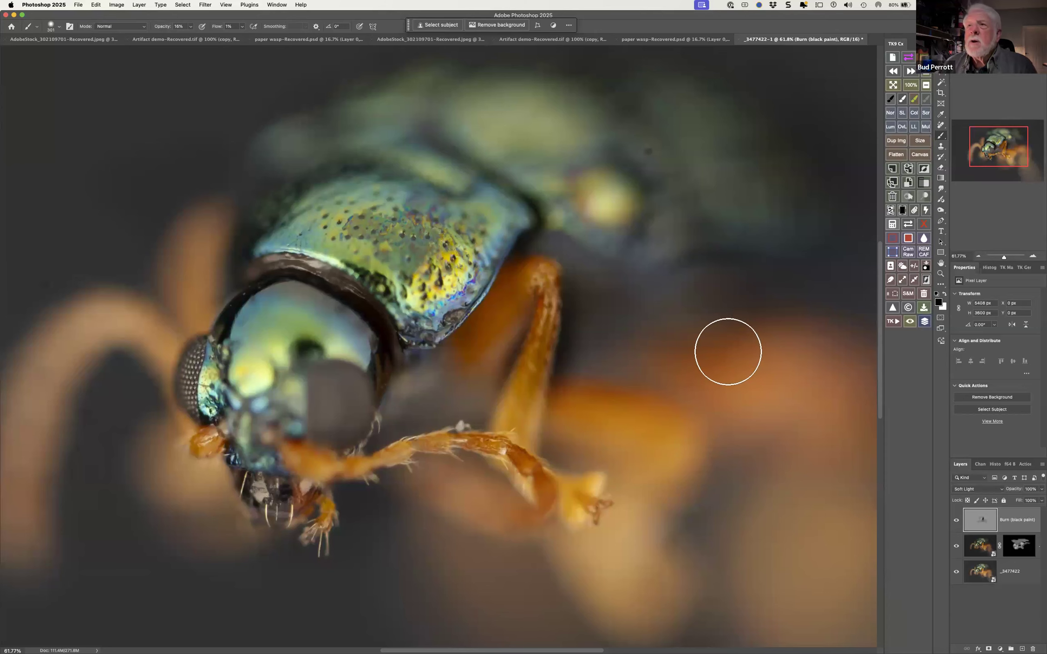
{"action": "left_click_drag", "start_coordinate": [793, 280], "coordinate": [851, 470]}
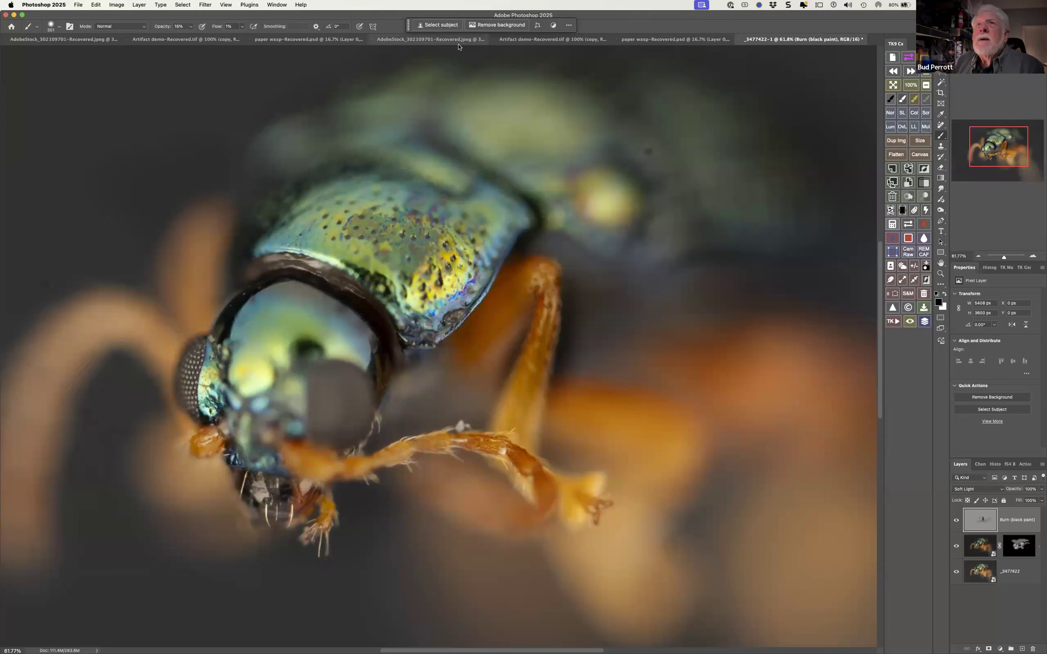
Load Layer 1's butterfly as a selection in AdobeStock_302109701-Recovered.jpeg and copy it
{"action": "left_click", "coordinate": [426, 40]}
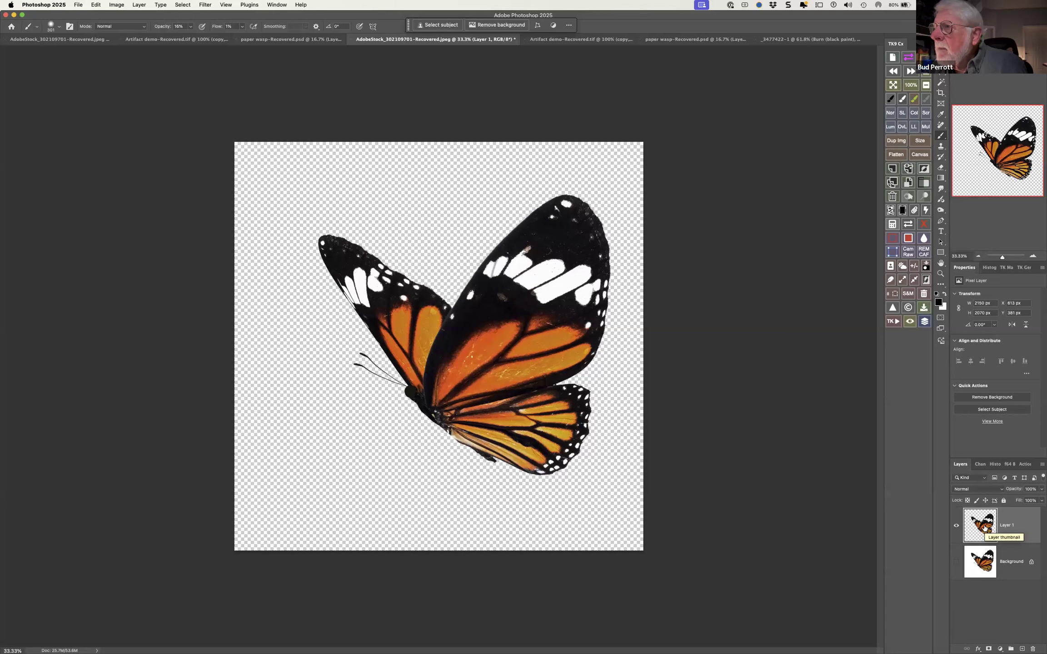
{"action": "left_click", "coordinate": [987, 530], "text": "super"}
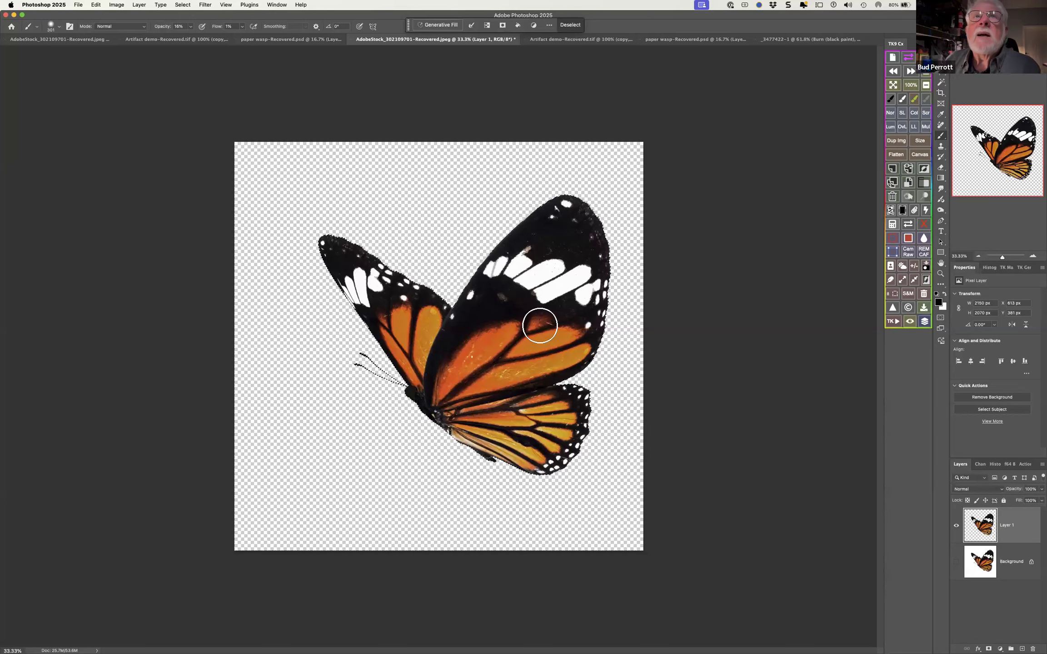
{"action": "left_click", "coordinate": [96, 5]}
{"action": "left_click", "coordinate": [101, 62]}
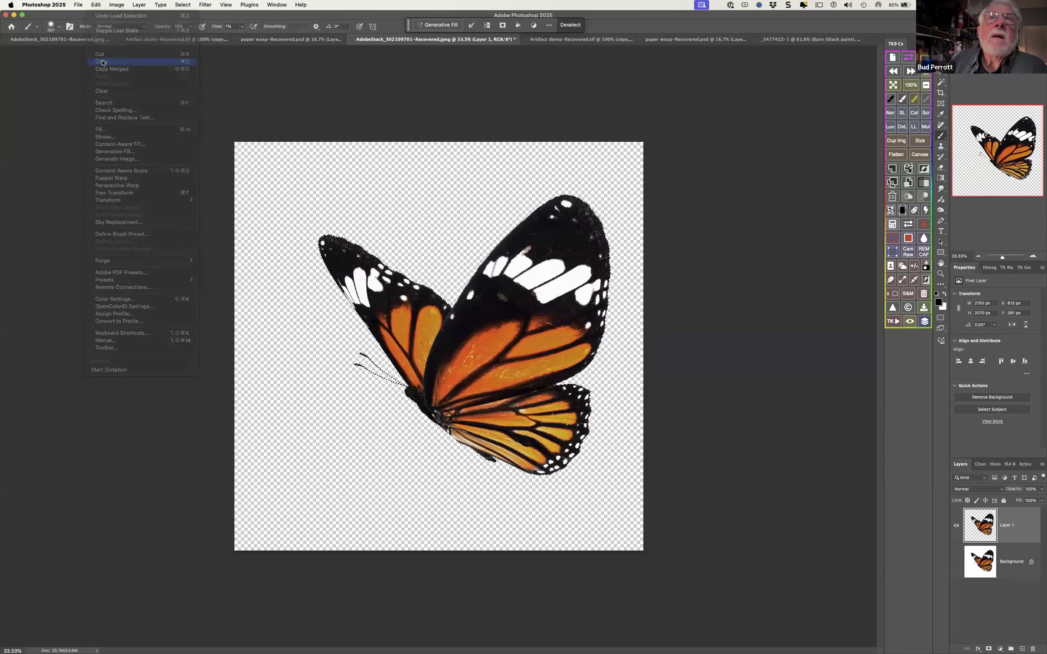
Paste the butterfly into the _3477422-1 document and convert the pasted layer to a smart object
{"action": "left_click", "coordinate": [790, 39]}
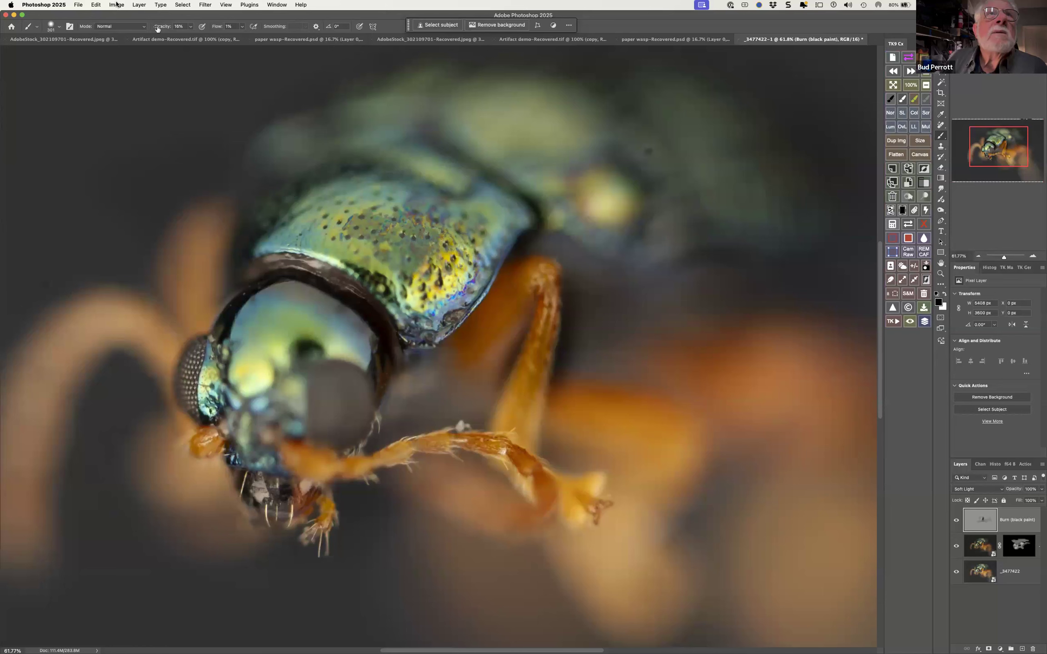
{"action": "left_click", "coordinate": [95, 5]}
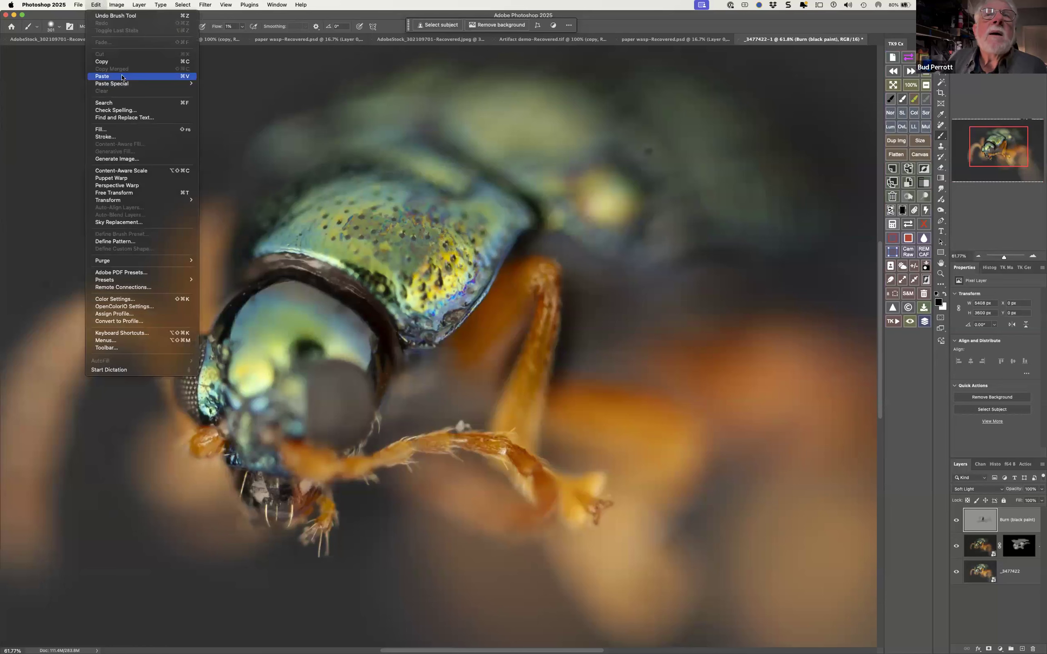
{"action": "left_click", "coordinate": [122, 77]}
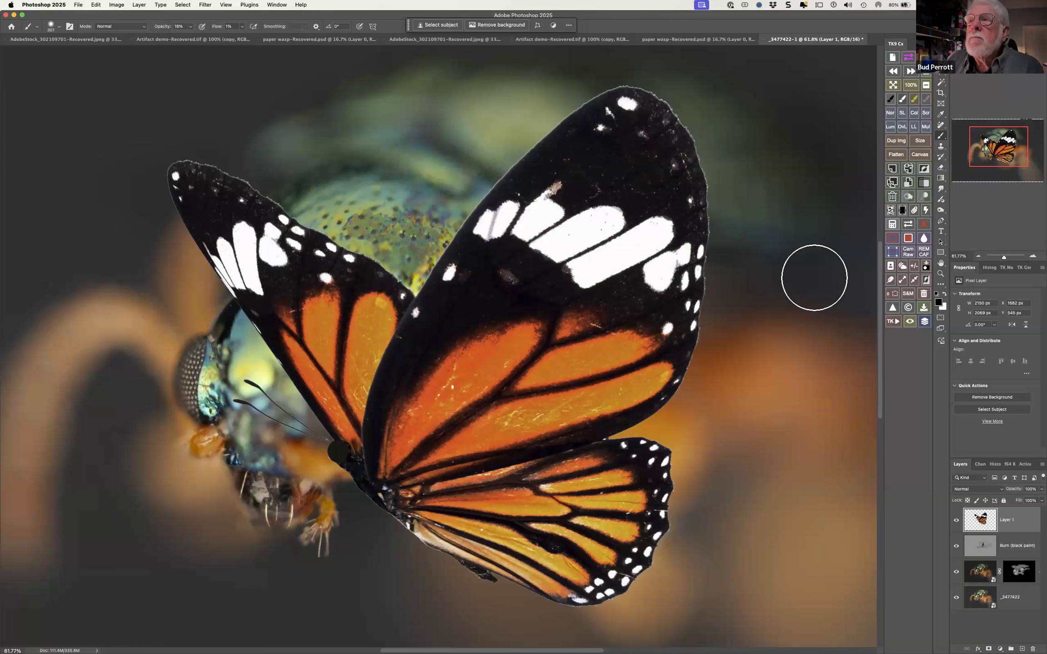
{"action": "right_click", "coordinate": [1022, 516]}
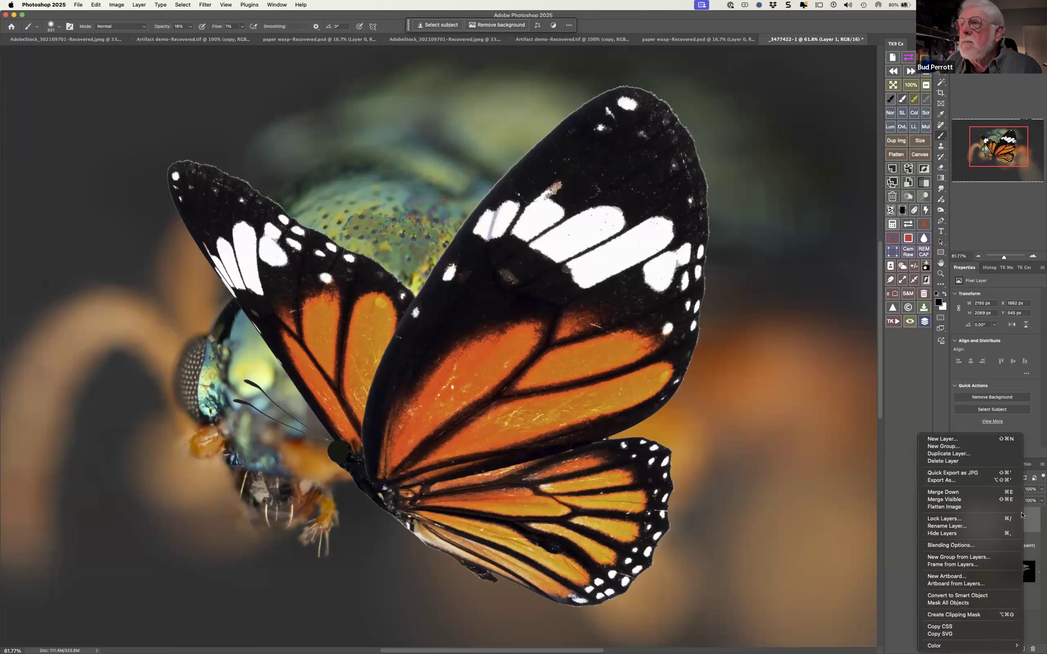
{"action": "left_click", "coordinate": [977, 596]}
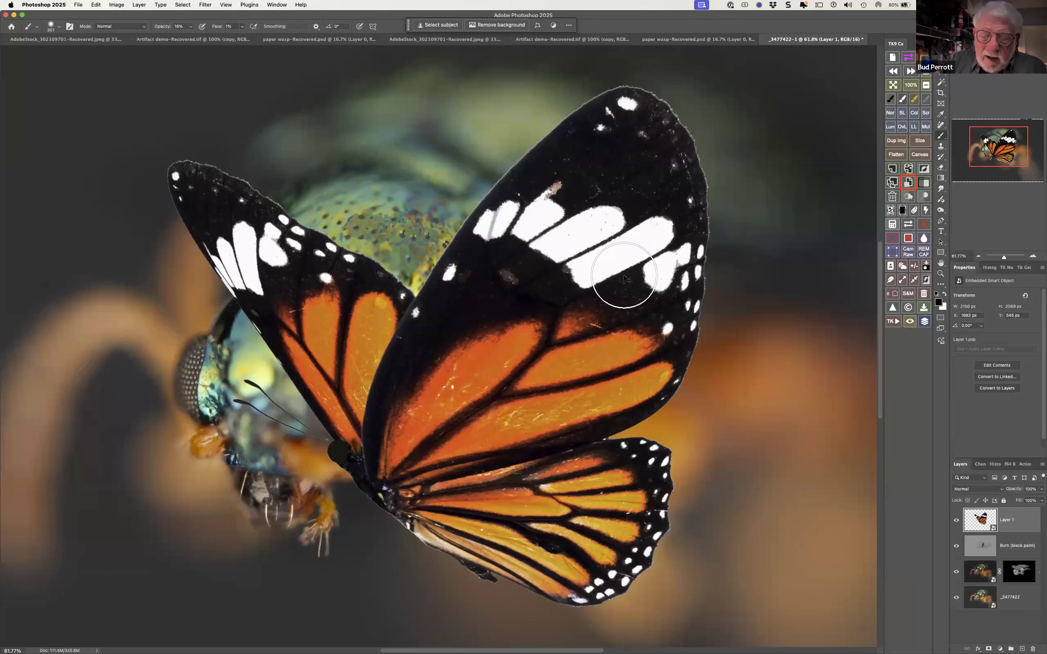
Scale the butterfly smart object down to about 825 by 824 px and place it in the photo's upper-right area
{"action": "key", "text": "super+t"}
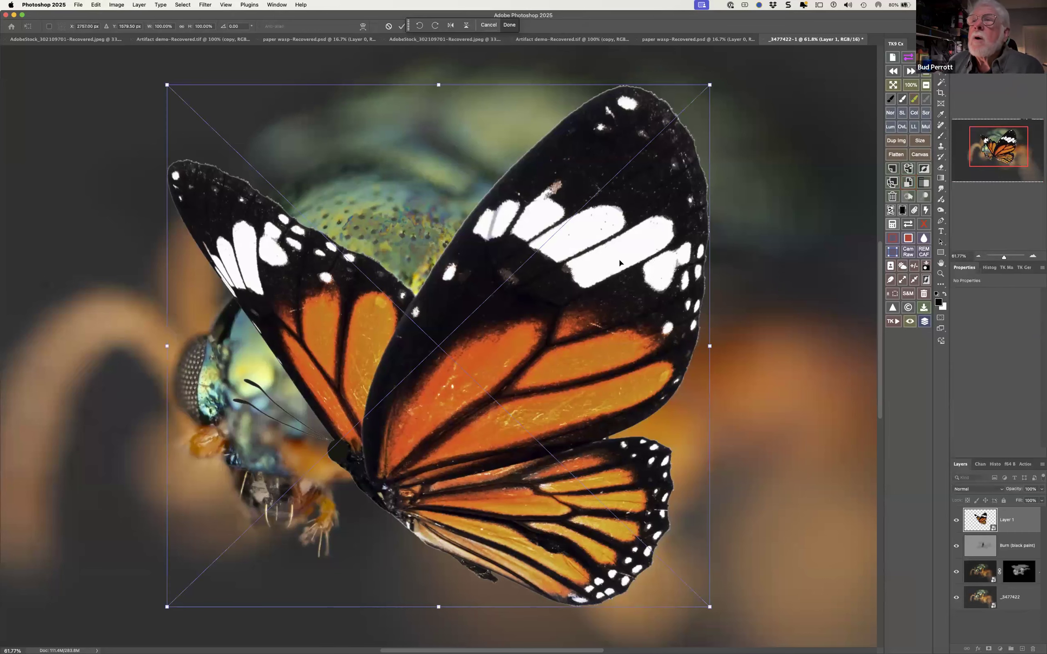
{"action": "scroll", "coordinate": [698, 235], "scroll_direction": "down", "scroll_amount": 1}
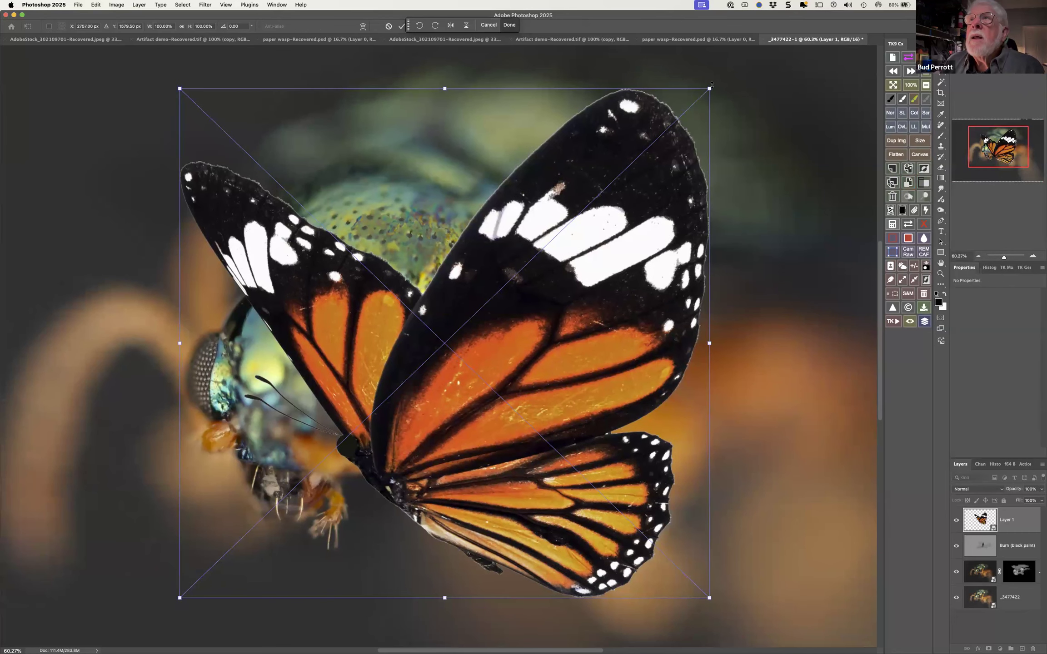
{"action": "left_click_drag", "start_coordinate": [711, 87], "coordinate": [567, 217]}
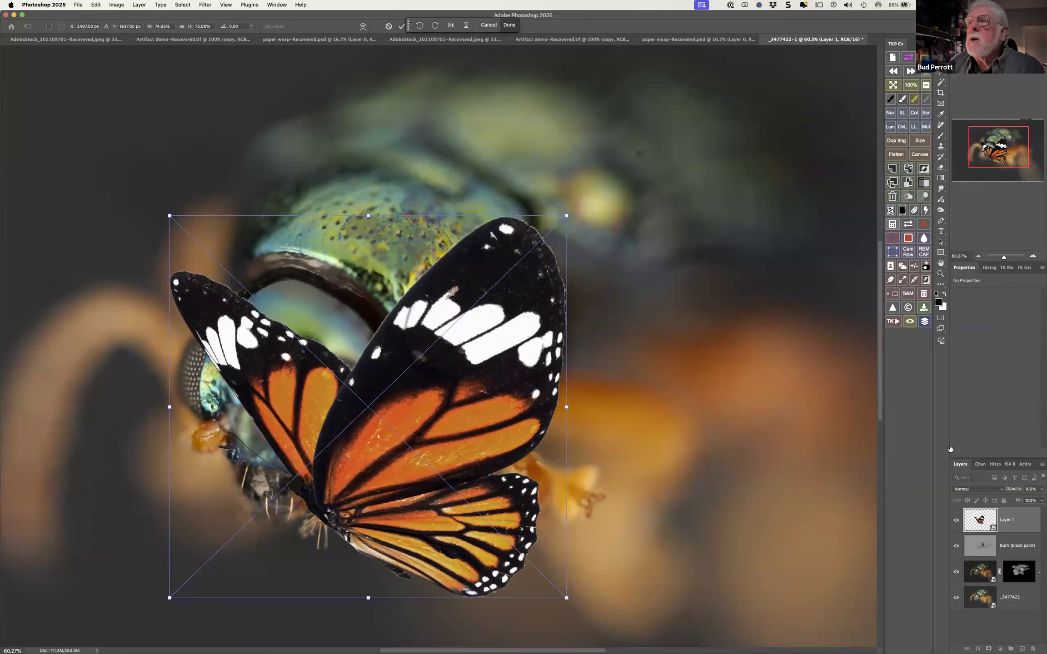
{"action": "left_click", "coordinate": [96, 5]}
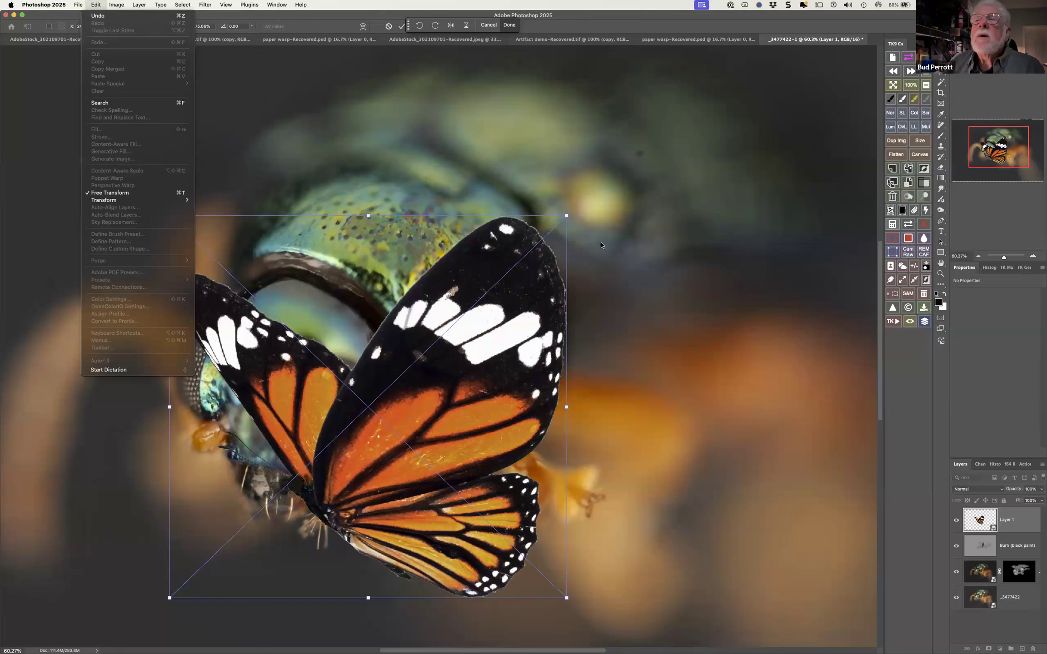
{"action": "left_click", "coordinate": [980, 518]}
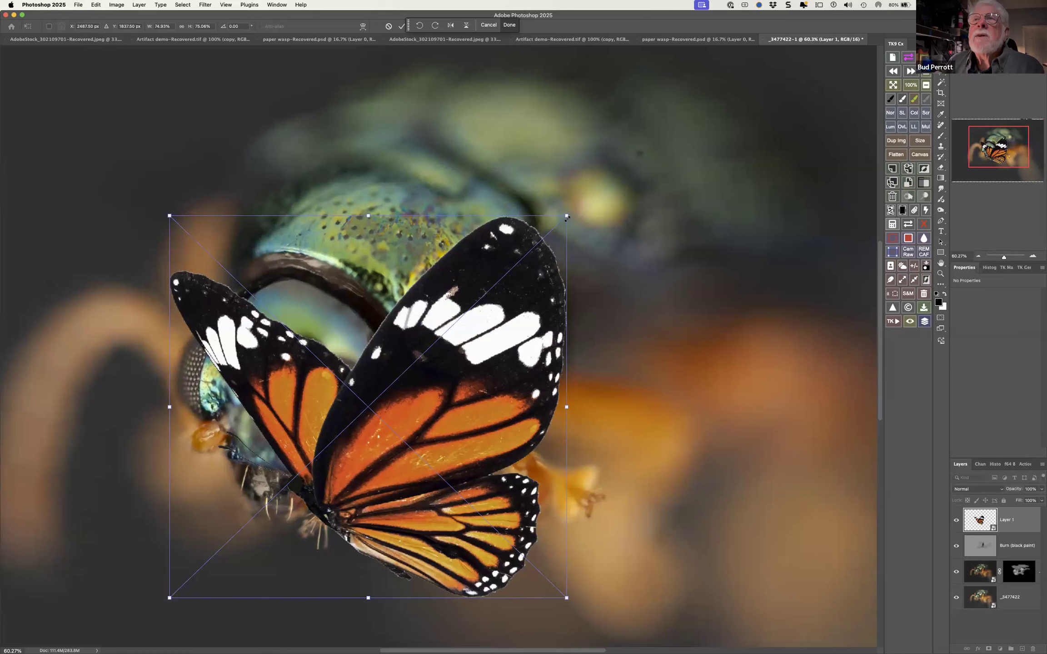
{"action": "left_click_drag", "start_coordinate": [557, 223], "coordinate": [779, 145]}
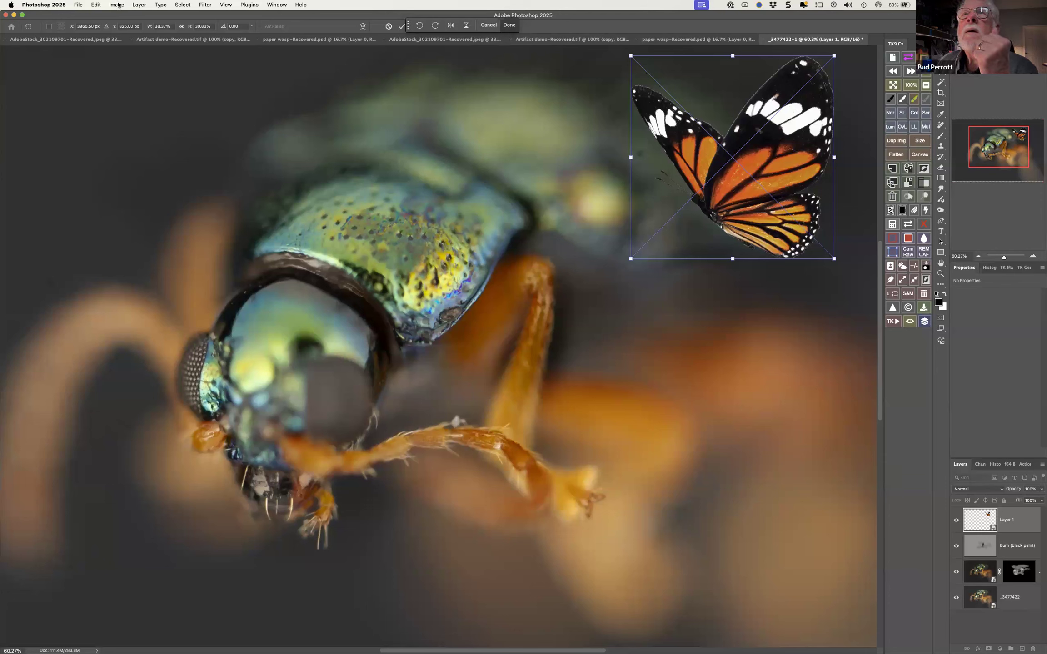
{"action": "left_click", "coordinate": [509, 25]}
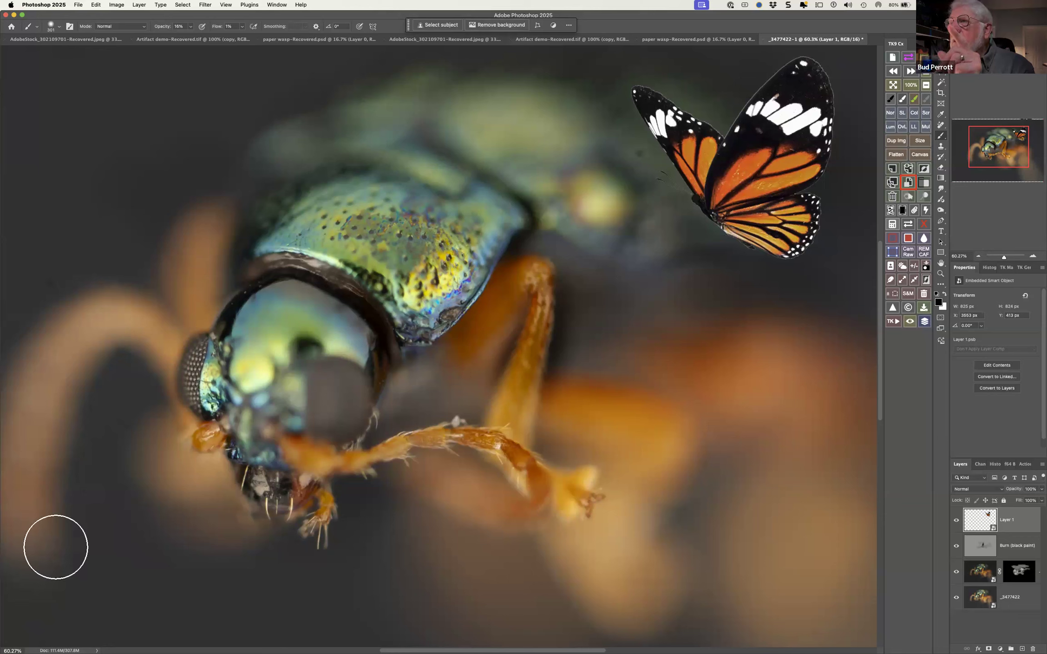
Open the butterfly smart object's contents, load its layer as a selection, and copy the full-size butterfly
{"action": "double_click", "coordinate": [980, 519]}
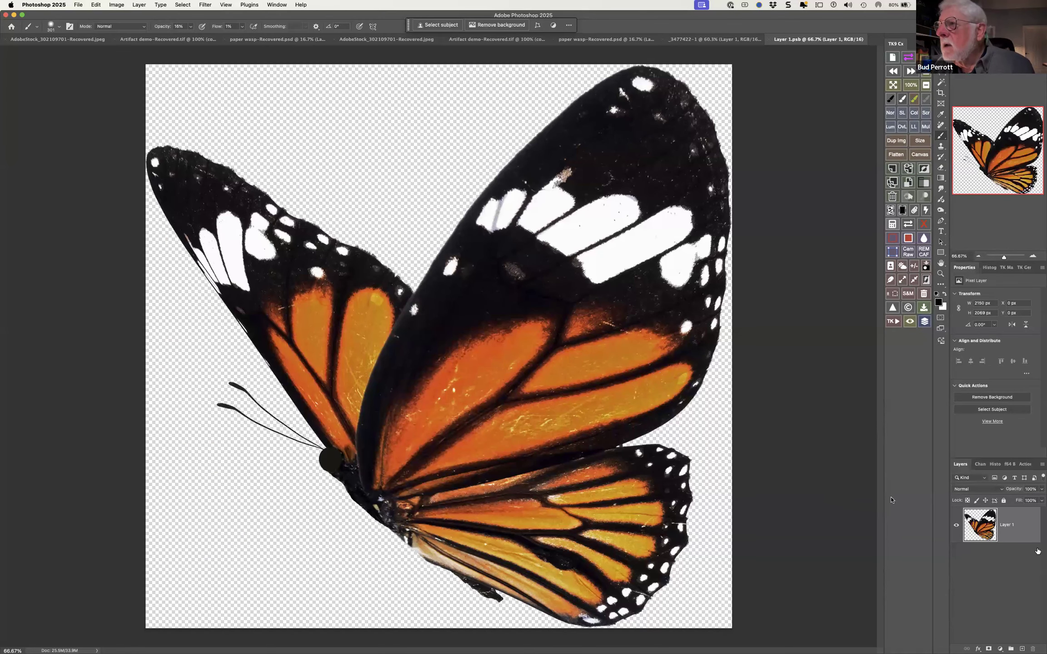
{"action": "left_click", "coordinate": [990, 527], "text": "super"}
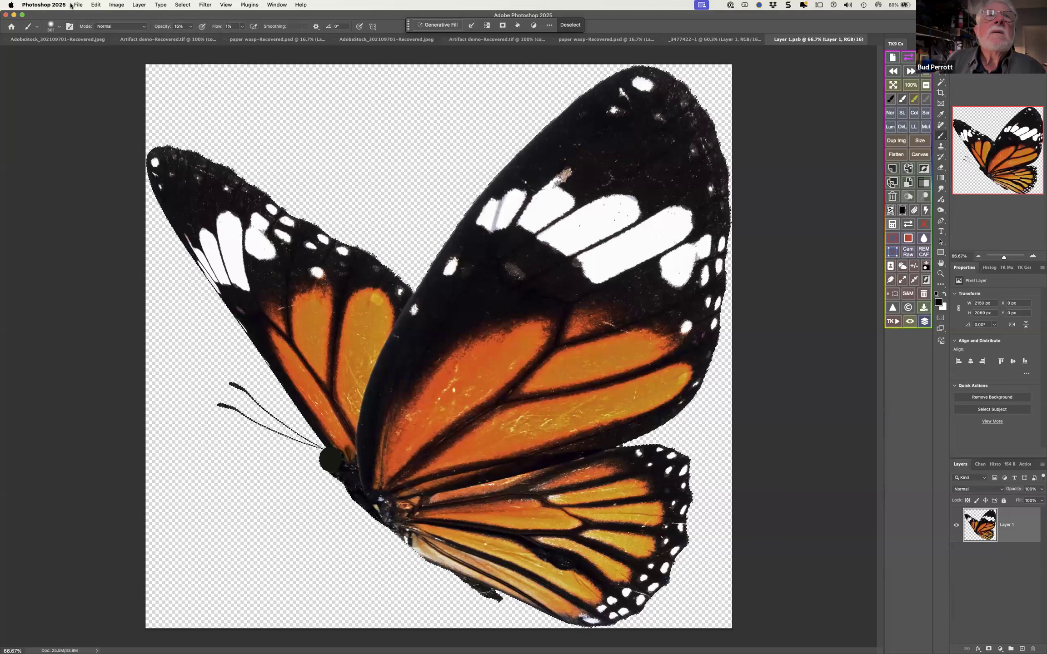
{"action": "left_click", "coordinate": [97, 6]}
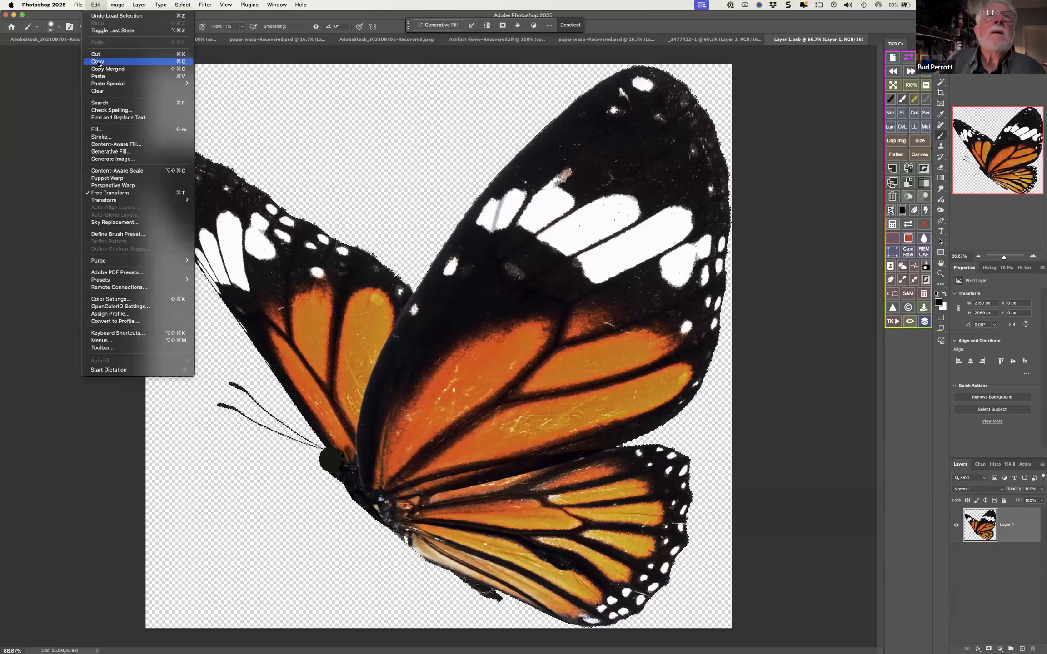
{"action": "left_click", "coordinate": [100, 62]}
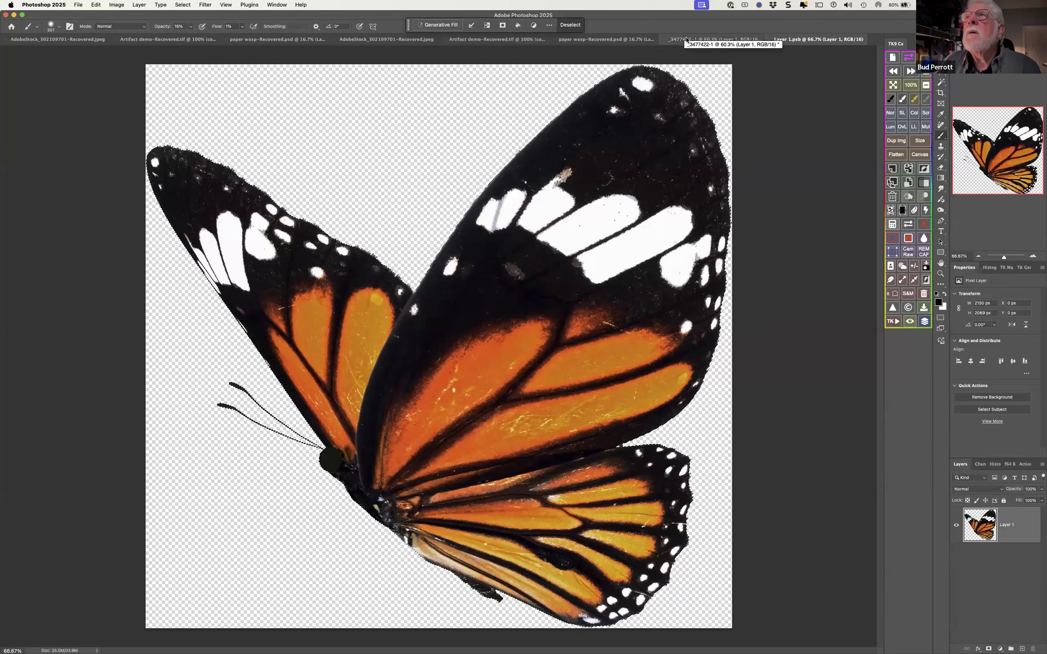
Paste the copied butterfly into the _3477422-1 document as an ordinary pixel layer
{"action": "left_click", "coordinate": [733, 39]}
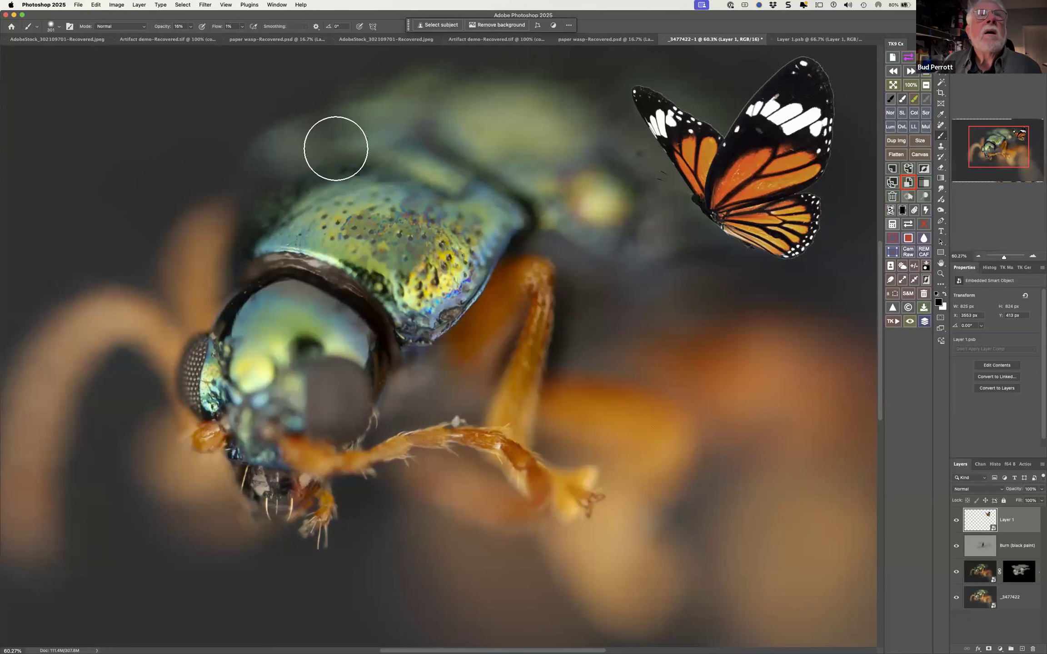
{"action": "left_click", "coordinate": [96, 4]}
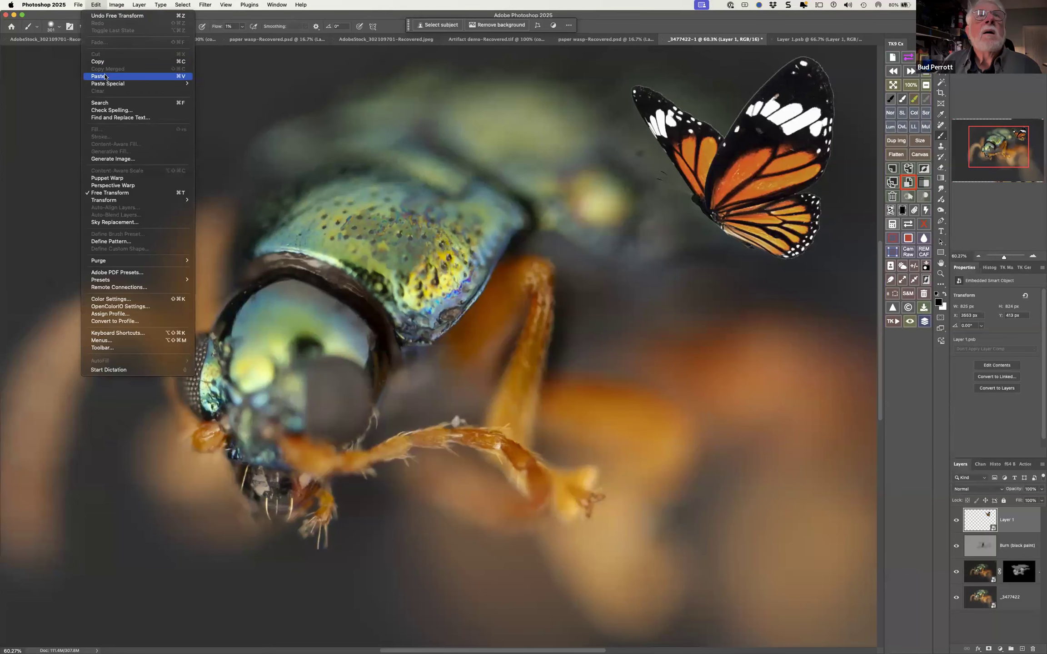
{"action": "left_click", "coordinate": [107, 76]}
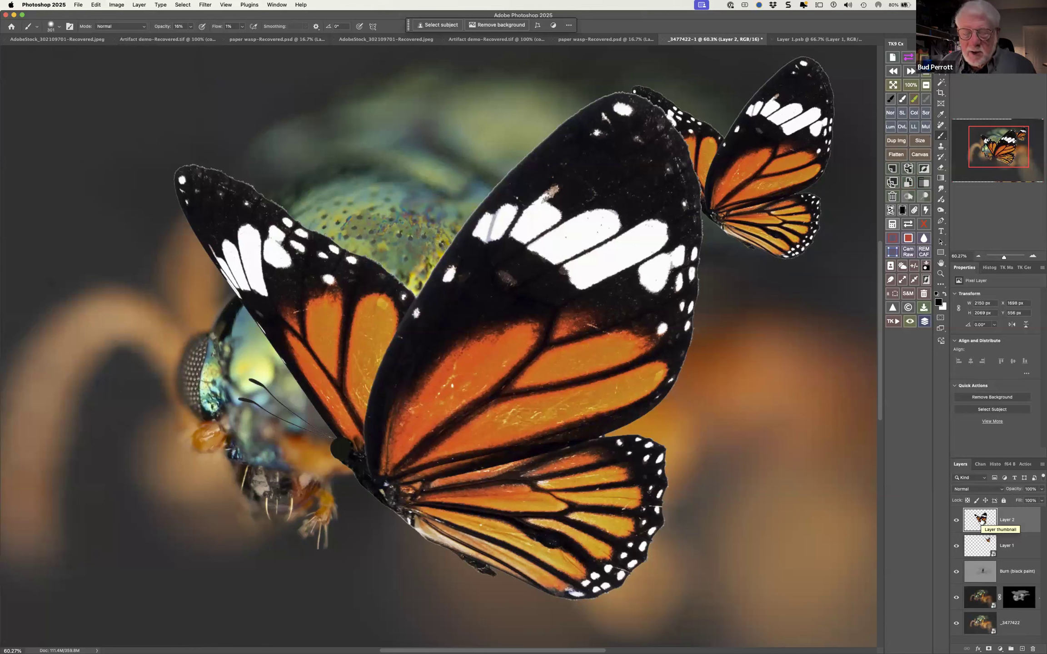
Shrink the pasted pixel butterfly to about 498 by 431 px at the photo's lower left and apply the transform
{"action": "key", "text": "super+t"}
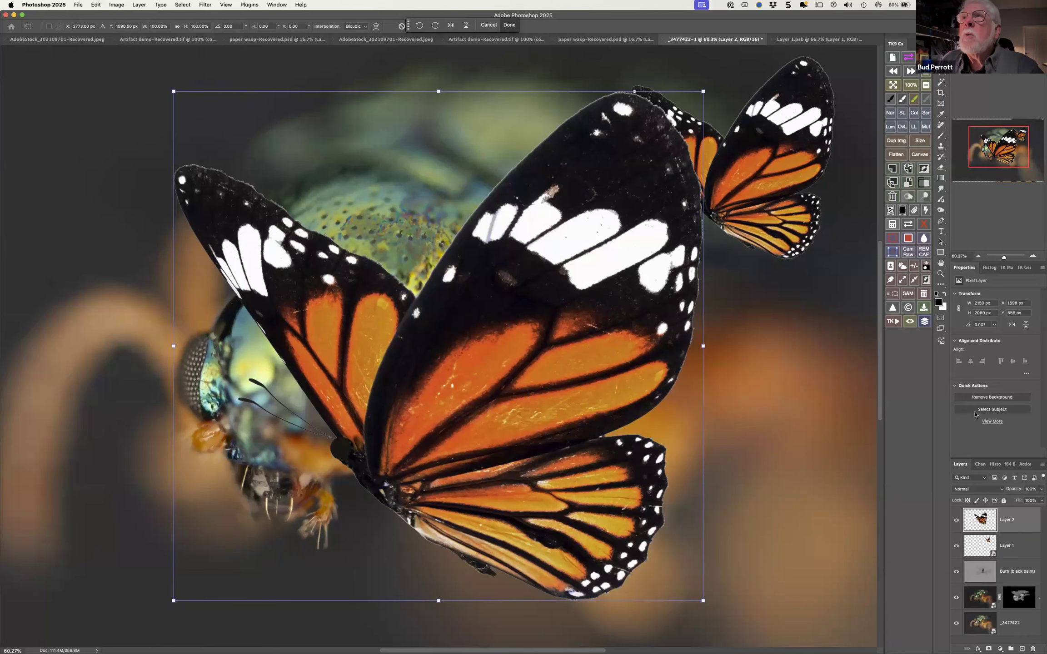
{"action": "left_click_drag", "start_coordinate": [703, 91], "coordinate": [370, 460]}
{"action": "left_click_drag", "start_coordinate": [325, 506], "coordinate": [252, 606]}
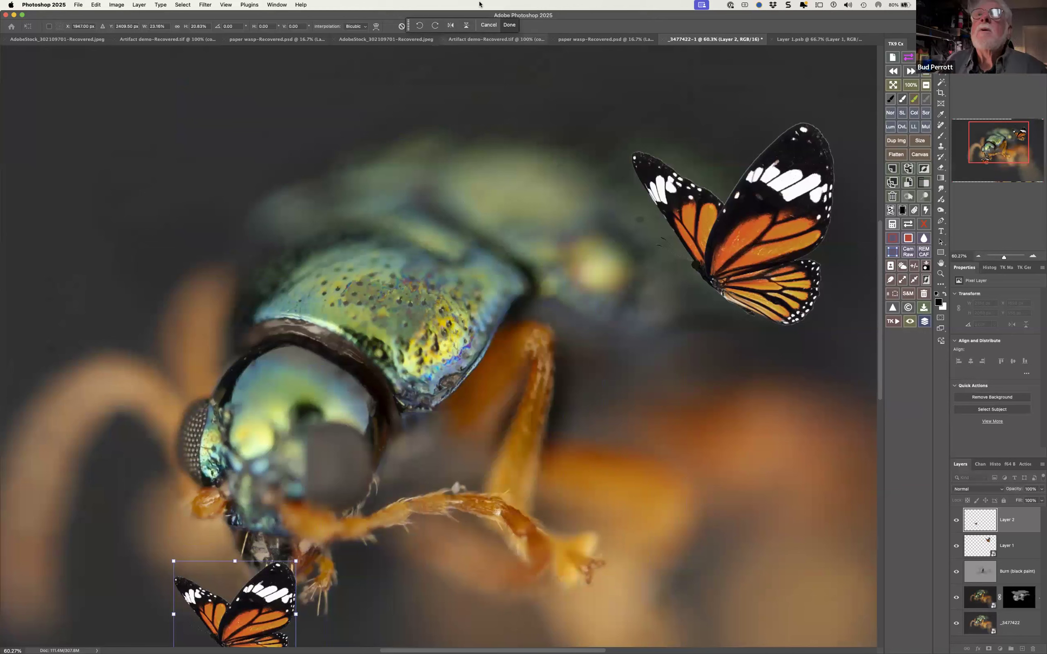
{"action": "left_click", "coordinate": [510, 25]}
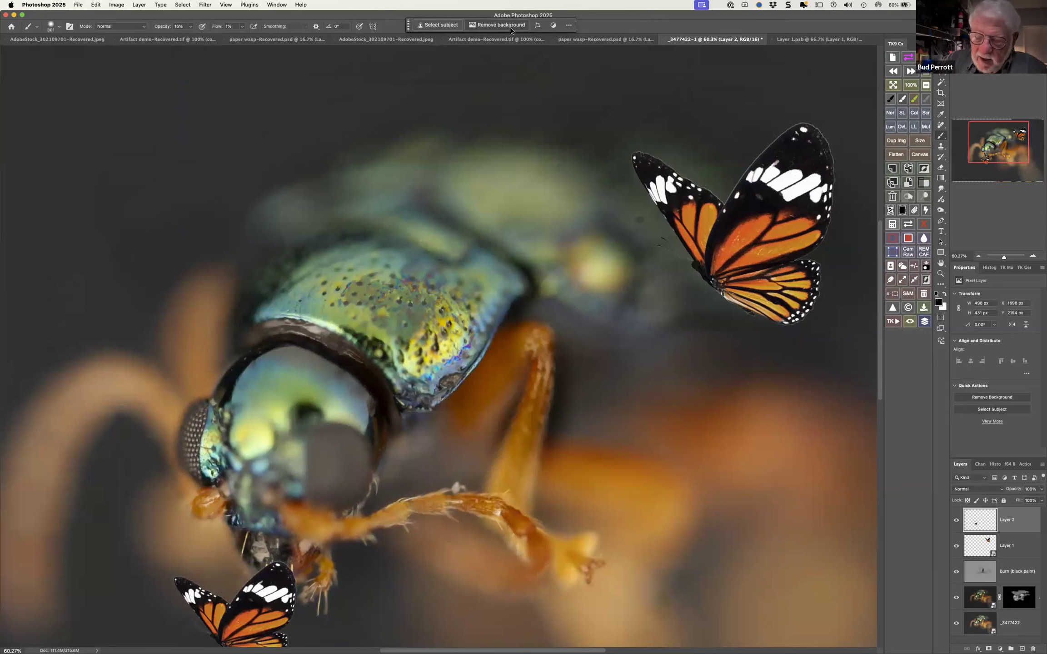
Enlarge the shrunken pixel butterfly to about 914 by 1264 px, apply the transform, and delete that layer
{"action": "key", "text": "super+t"}
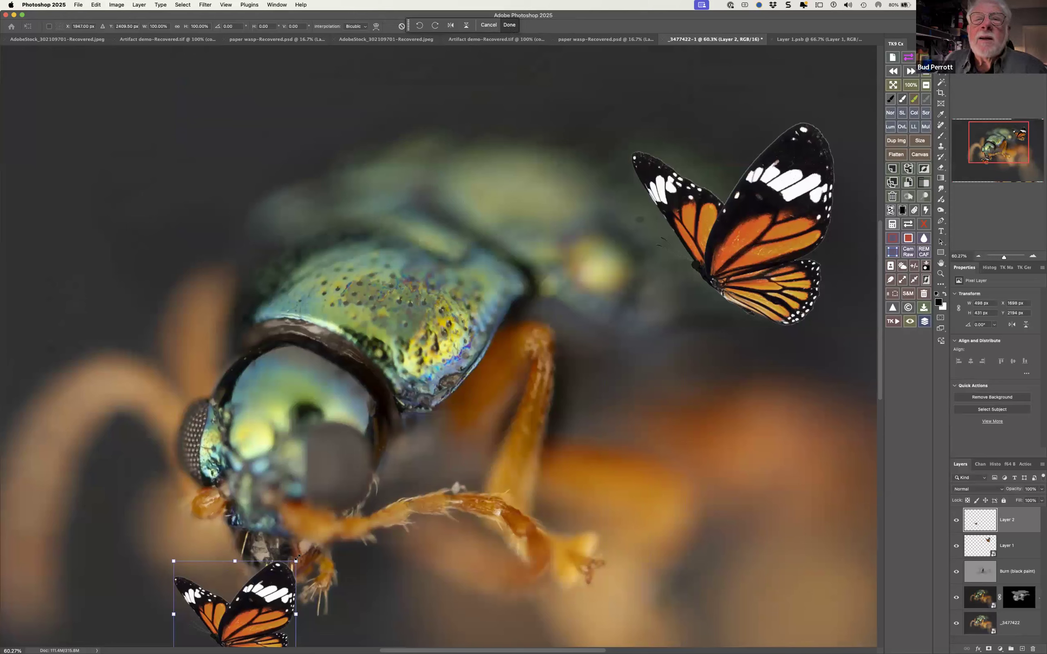
{"action": "left_click_drag", "start_coordinate": [295, 561], "coordinate": [752, 69]}
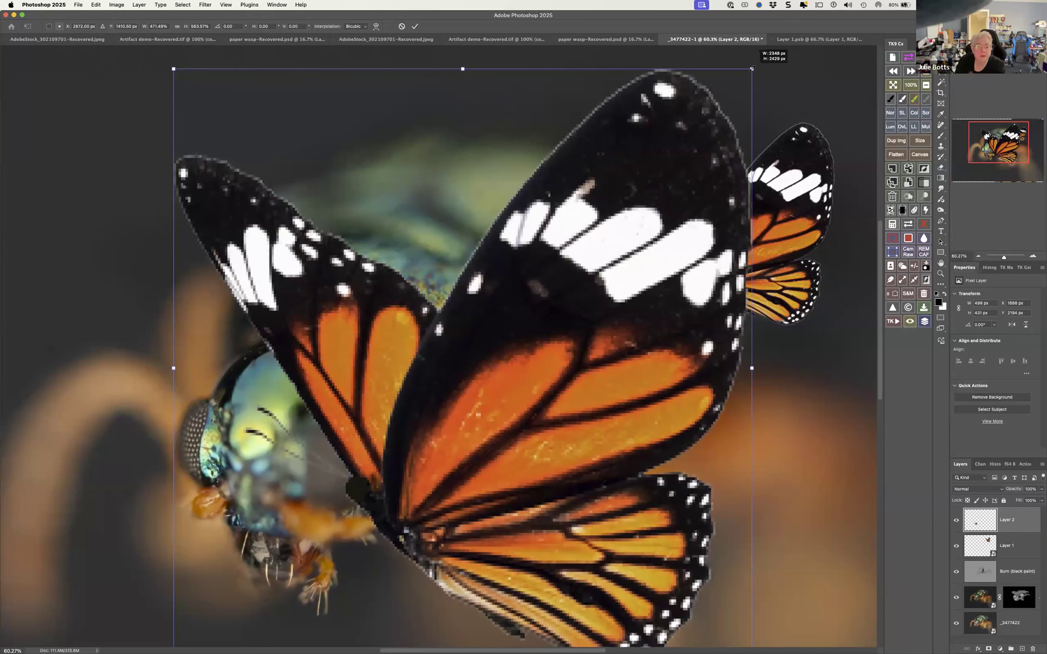
{"action": "left_click_drag", "start_coordinate": [751, 69], "coordinate": [398, 355]}
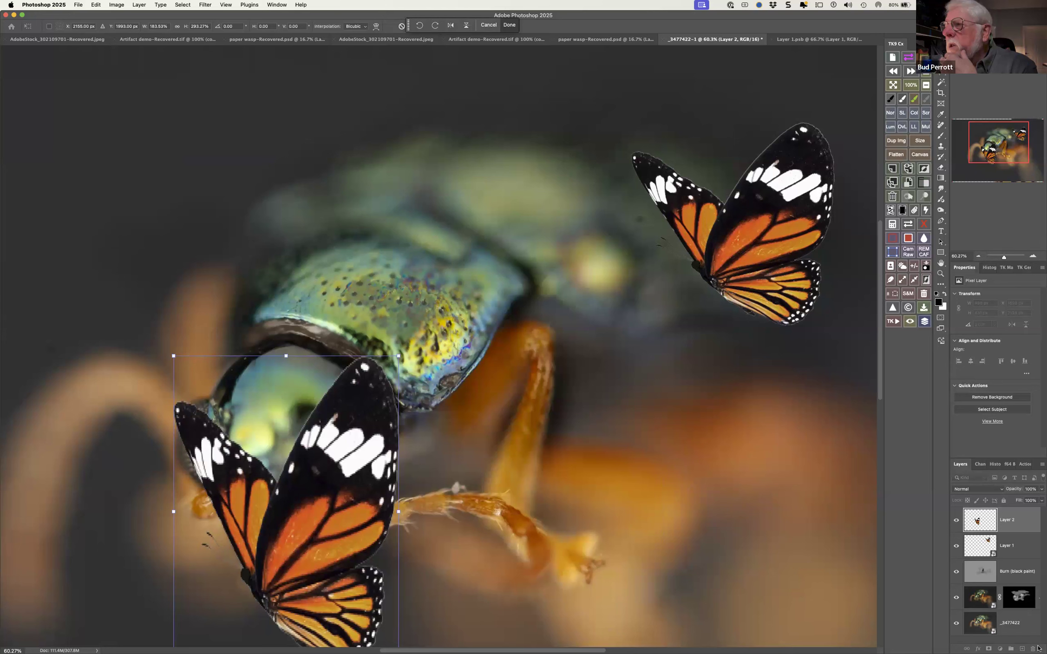
{"action": "key", "text": "Return"}
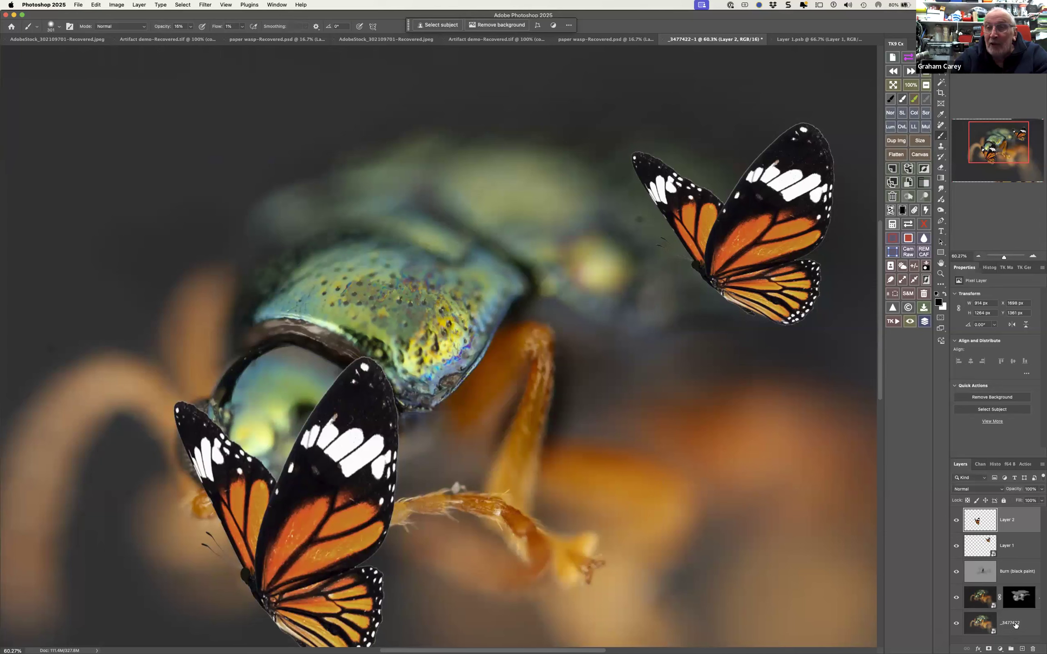
{"action": "left_click", "coordinate": [1035, 645]}
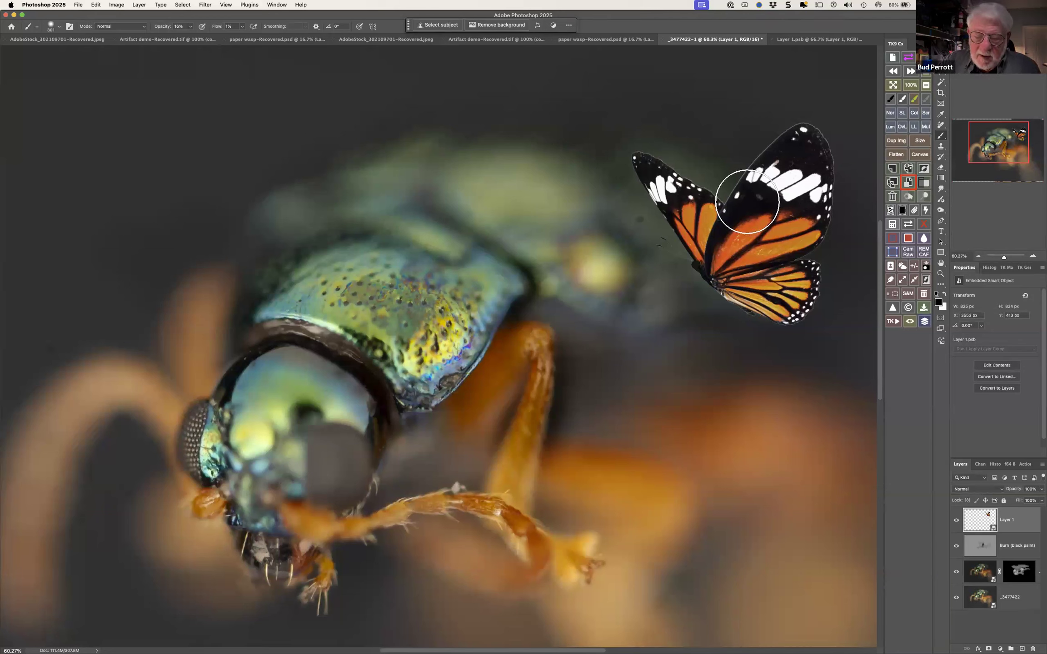
Nudge the butterfly smart object slightly down and to the left in the beetle photo and apply the transform
{"action": "key", "text": "super+t"}
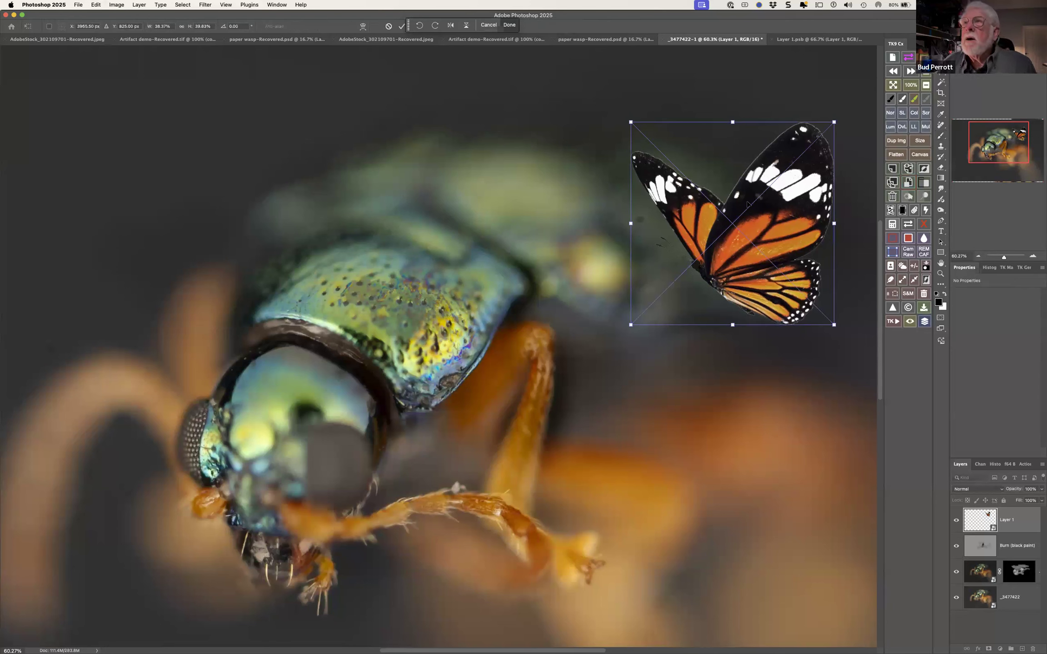
{"action": "left_click_drag", "start_coordinate": [713, 226], "coordinate": [683, 216]}
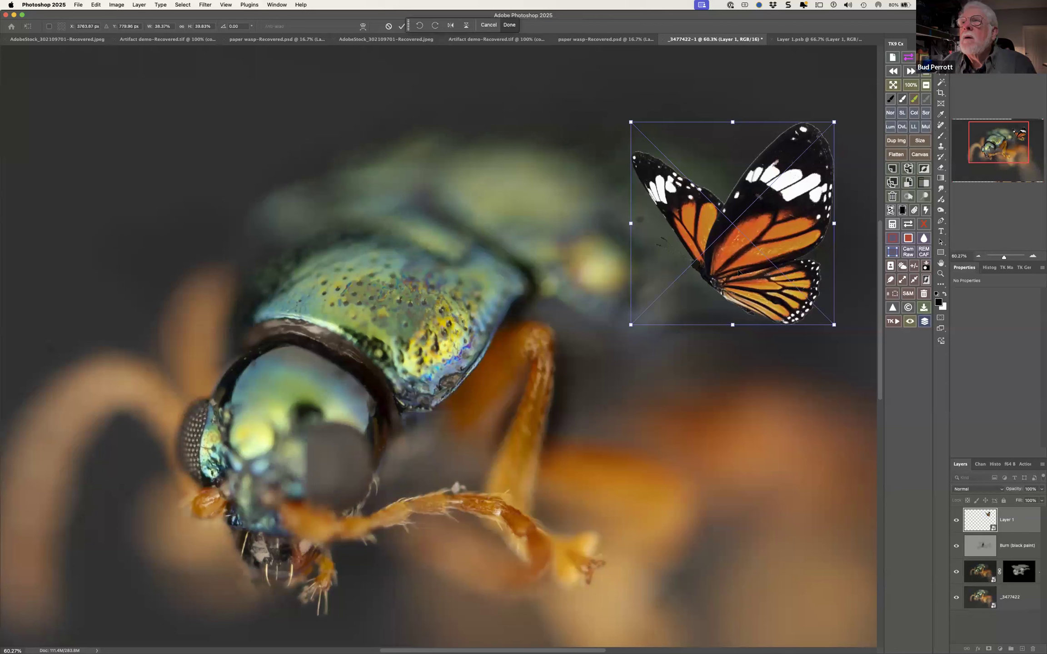
{"action": "left_click_drag", "start_coordinate": [736, 269], "coordinate": [732, 270]}
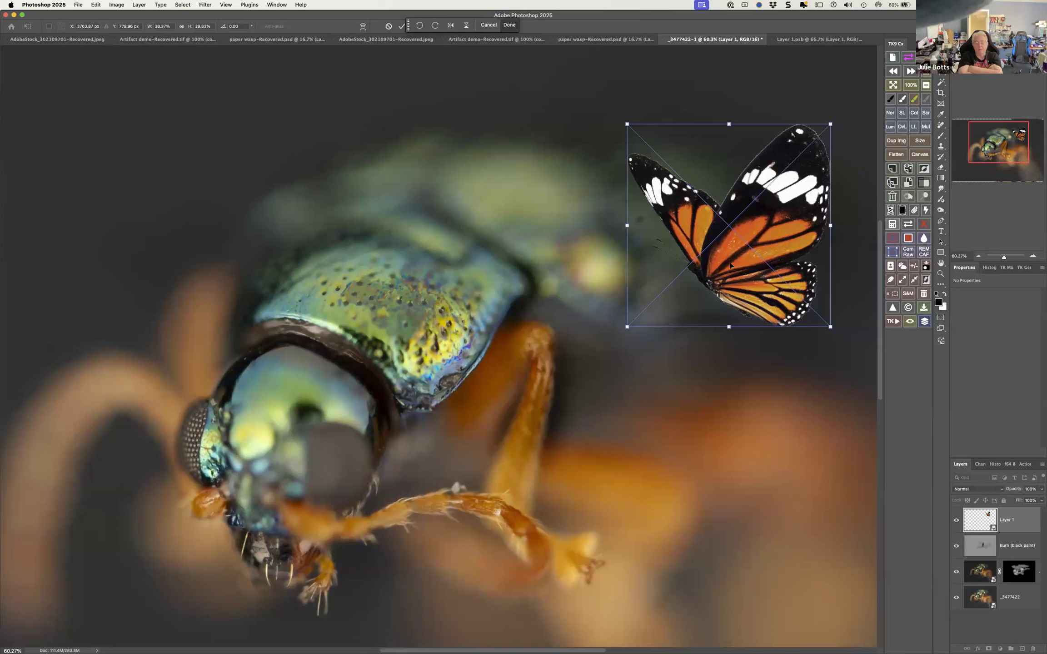
{"action": "left_click", "coordinate": [509, 26]}
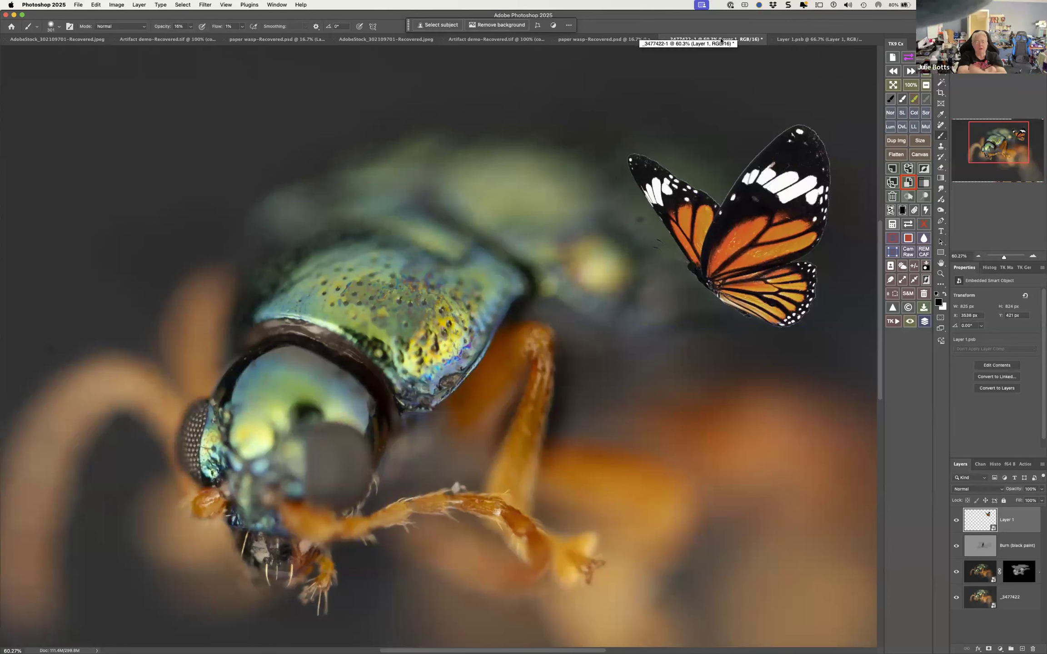
View the full-size butterfly in the Layer 1.psb document and return to the beetle photo
{"action": "left_click", "coordinate": [775, 40]}
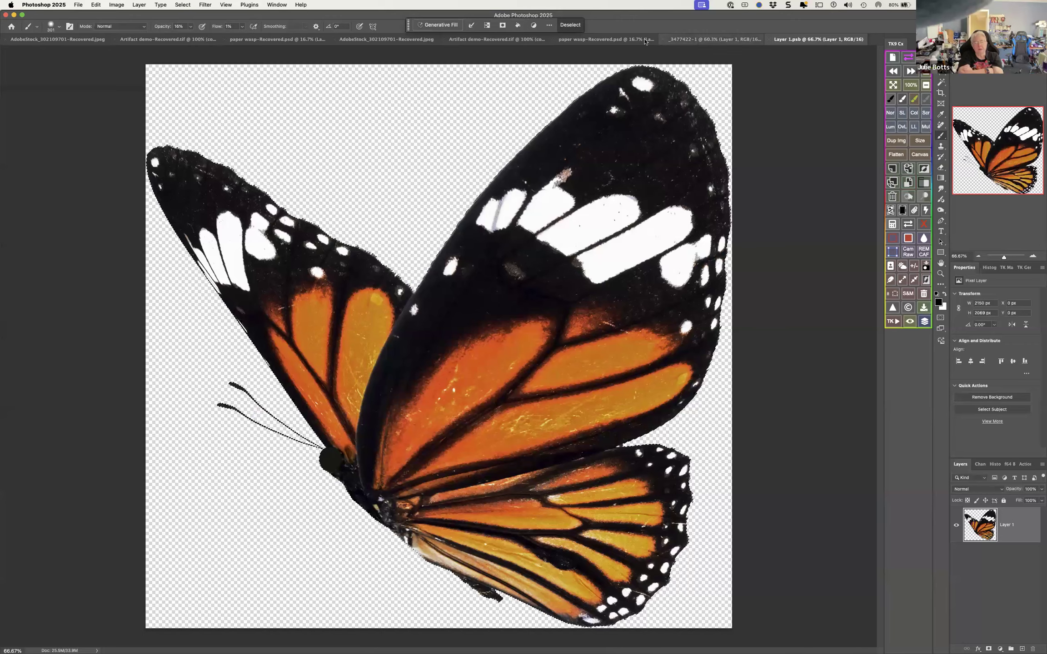
{"action": "left_click", "coordinate": [633, 40]}
{"action": "left_click", "coordinate": [708, 39]}
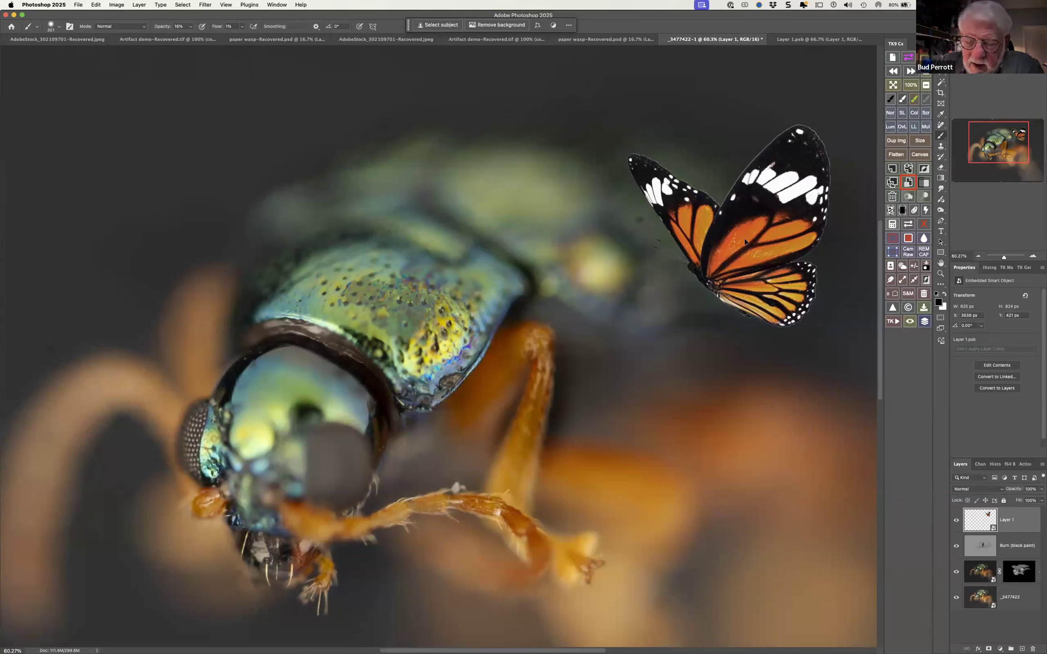
Move the butterfly smart object down and left to about X 3426, Y 605 px and apply the transform
{"action": "key", "text": "super+t"}
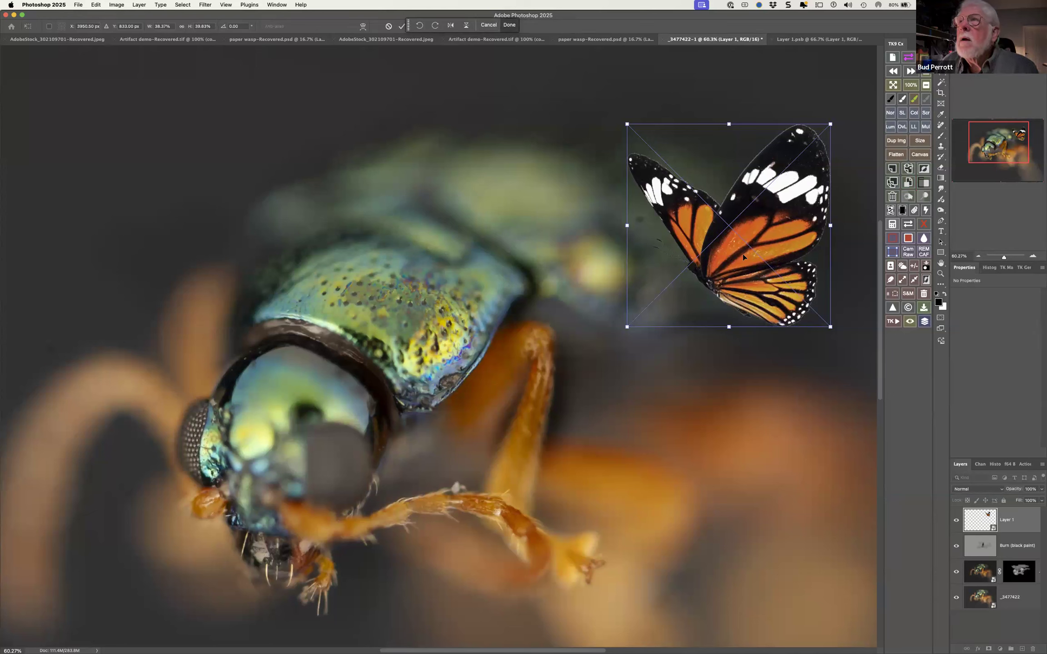
{"action": "left_click_drag", "start_coordinate": [743, 256], "coordinate": [719, 268]}
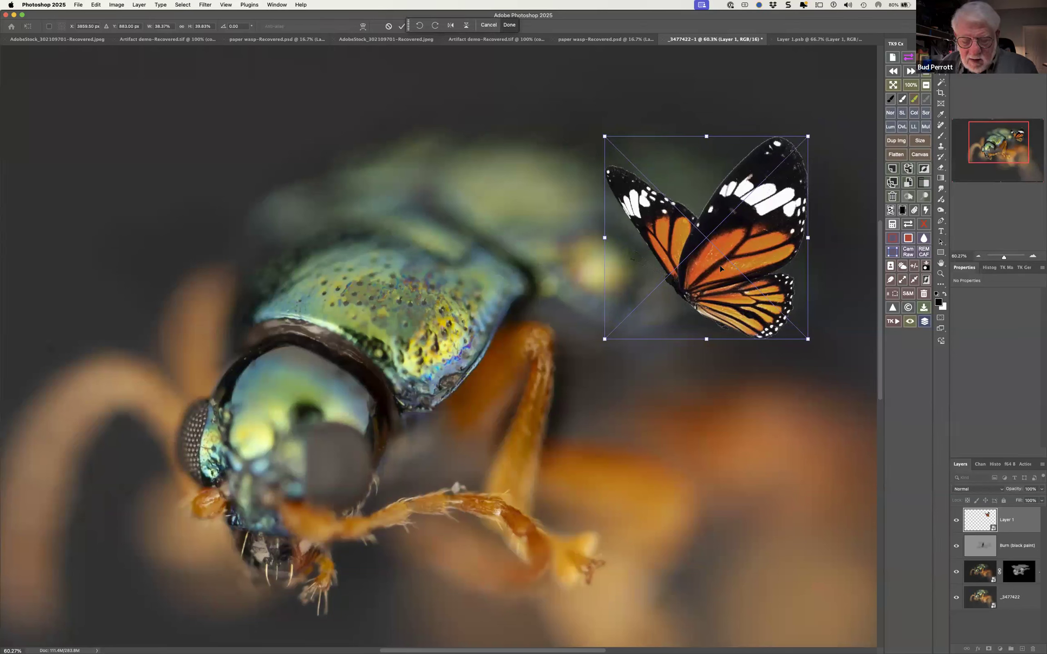
{"action": "left_click_drag", "start_coordinate": [730, 264], "coordinate": [723, 287]}
{"action": "left_click_drag", "start_coordinate": [755, 243], "coordinate": [750, 277]}
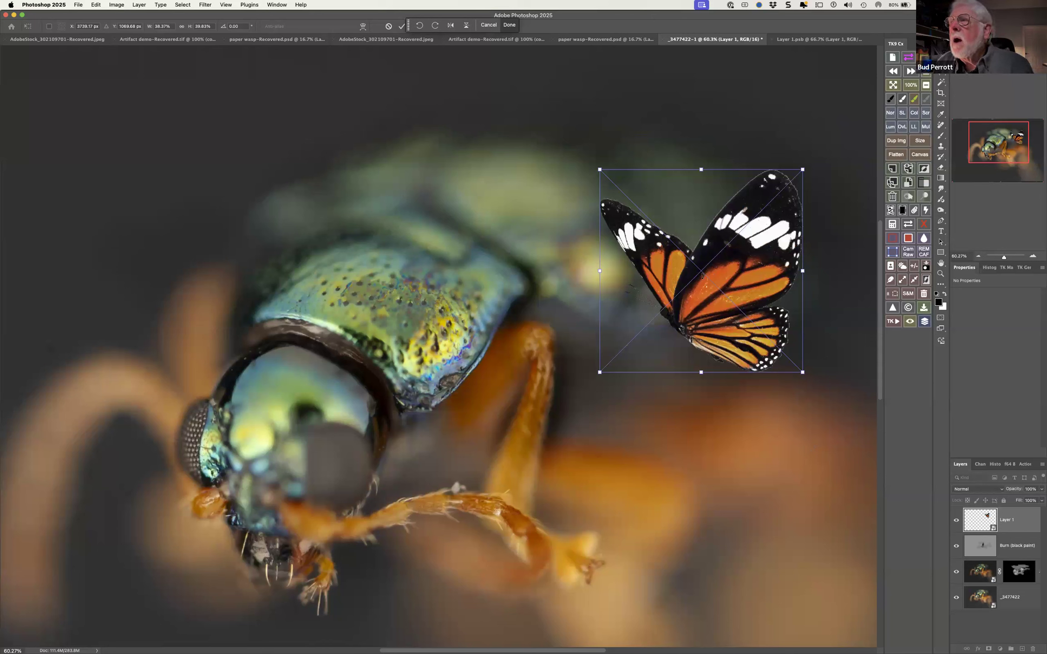
{"action": "key", "text": "Return"}
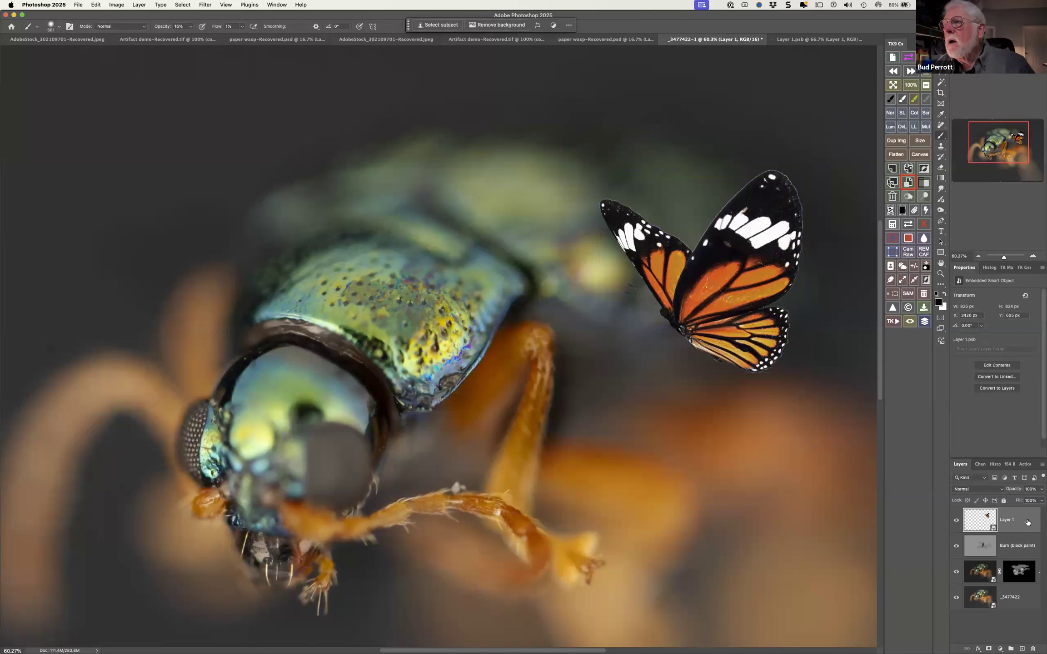
Duplicate the butterfly smart object layer four times
{"action": "key", "text": "j"}
{"action": "left_click", "coordinate": [714, 322]}
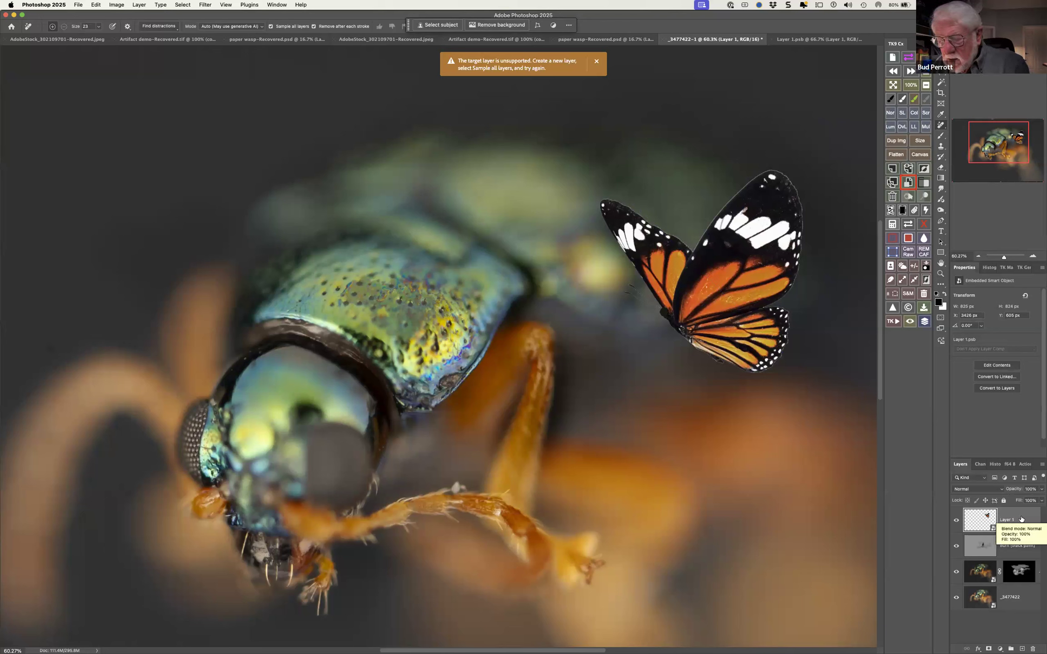
{"action": "key", "text": "super+j"}
{"action": "key", "text": "super+j"}
{"action": "key", "text": "super+j"}
{"action": "key", "text": "super+j"}
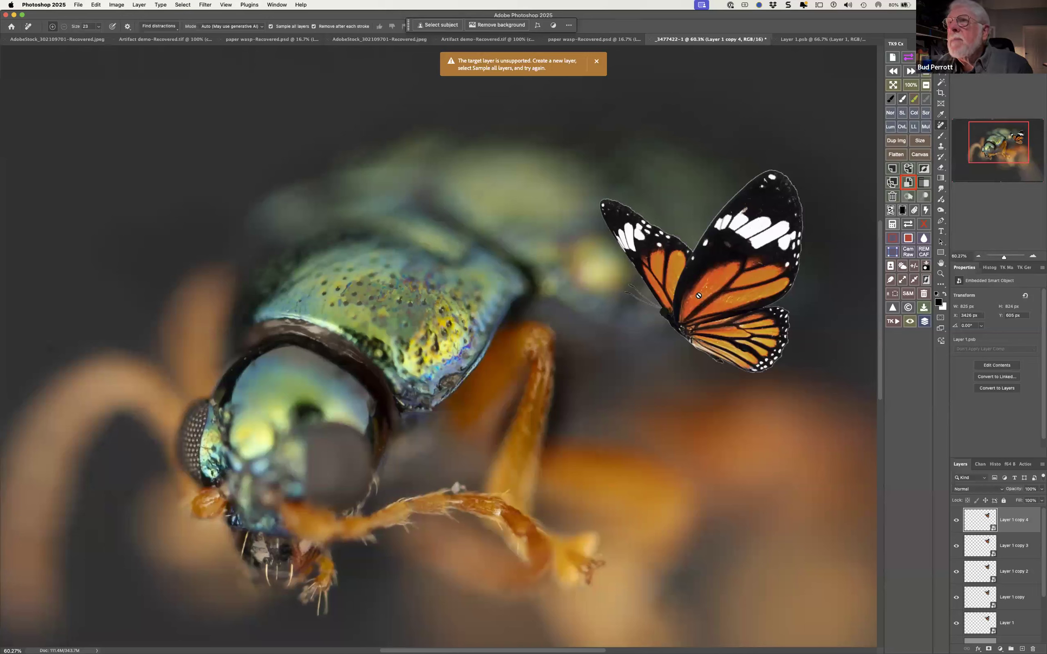
Move one butterfly copy onto the beetle's back and a second copy beside the beetle's eye, near the photo's left edge
{"action": "key", "text": "v"}
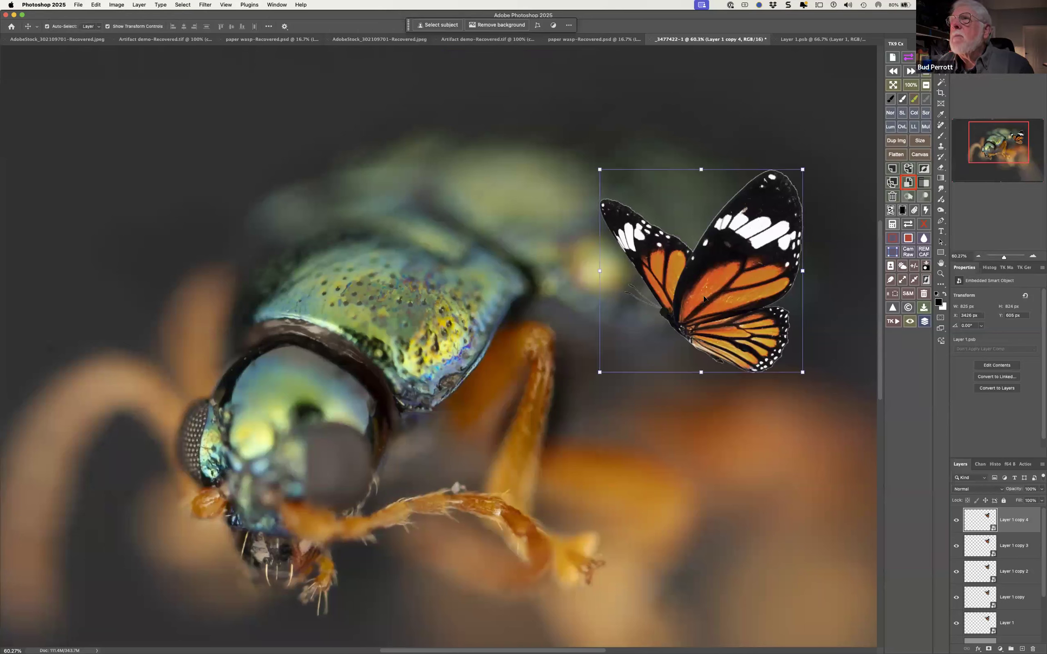
{"action": "left_click_drag", "start_coordinate": [693, 292], "coordinate": [320, 249]}
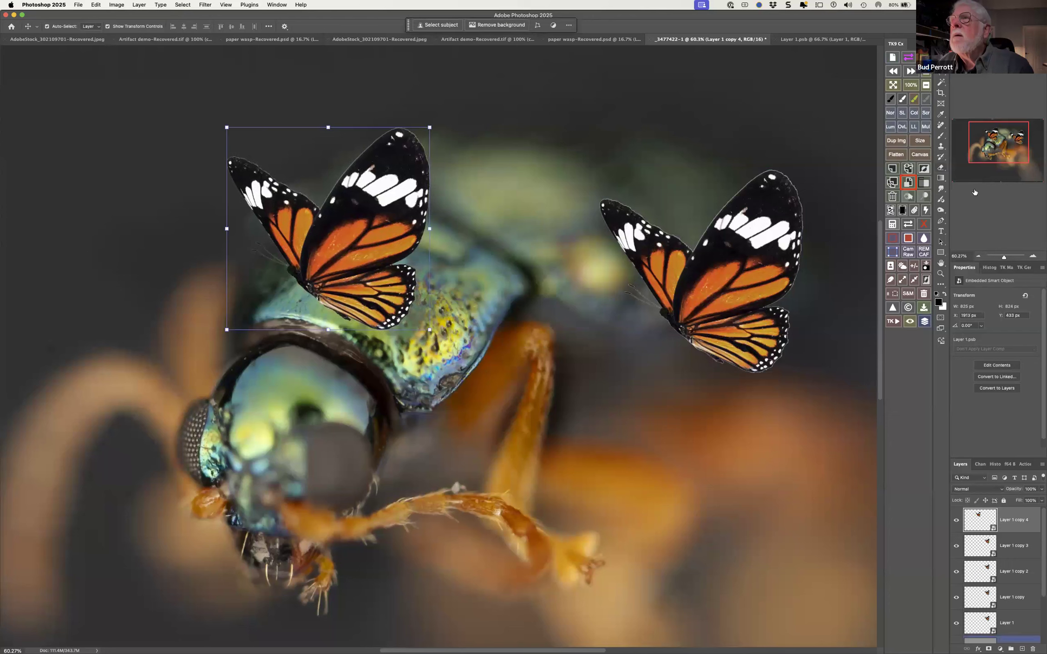
{"action": "left_click_drag", "start_coordinate": [739, 282], "coordinate": [180, 384]}
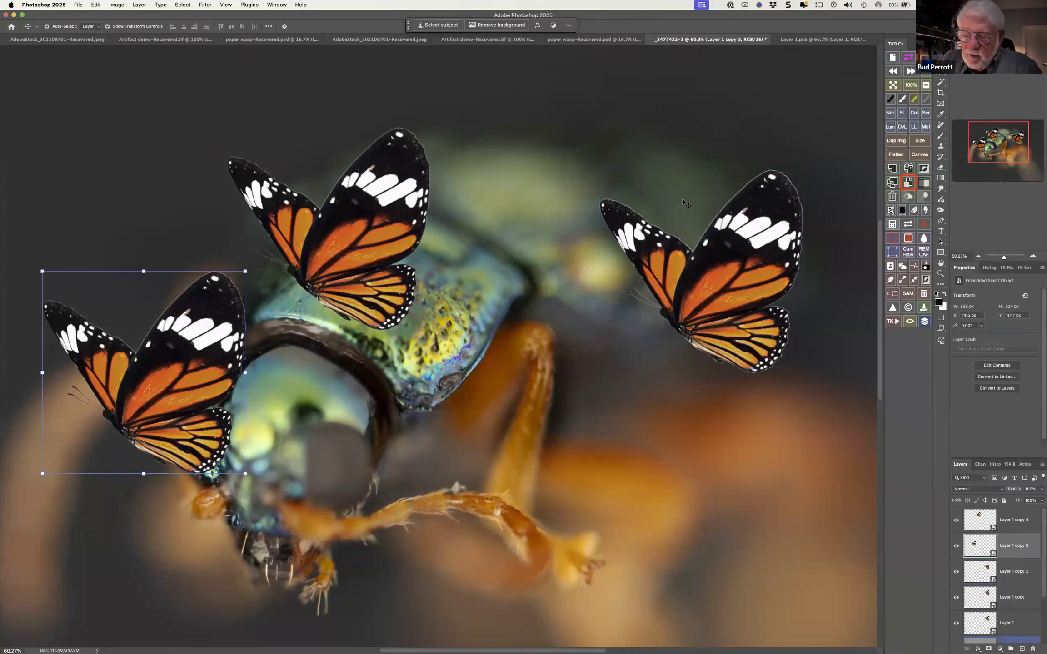
{"action": "key", "text": "super"}
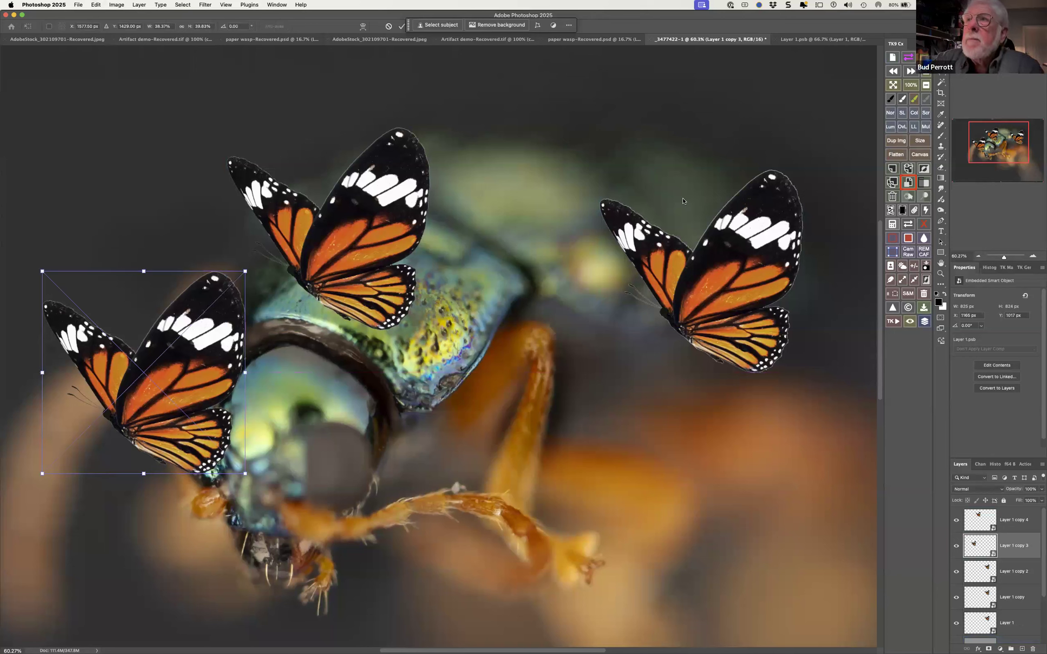
{"action": "key", "text": "super+t"}
{"action": "key", "text": "Return"}
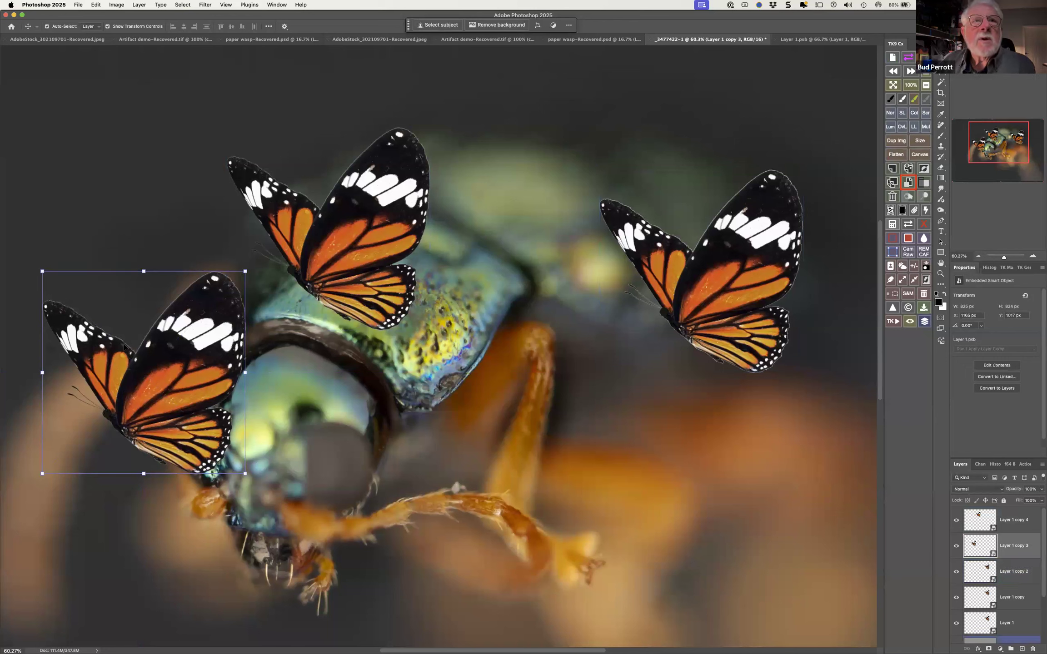
{"action": "right_click", "coordinate": [124, 304]}
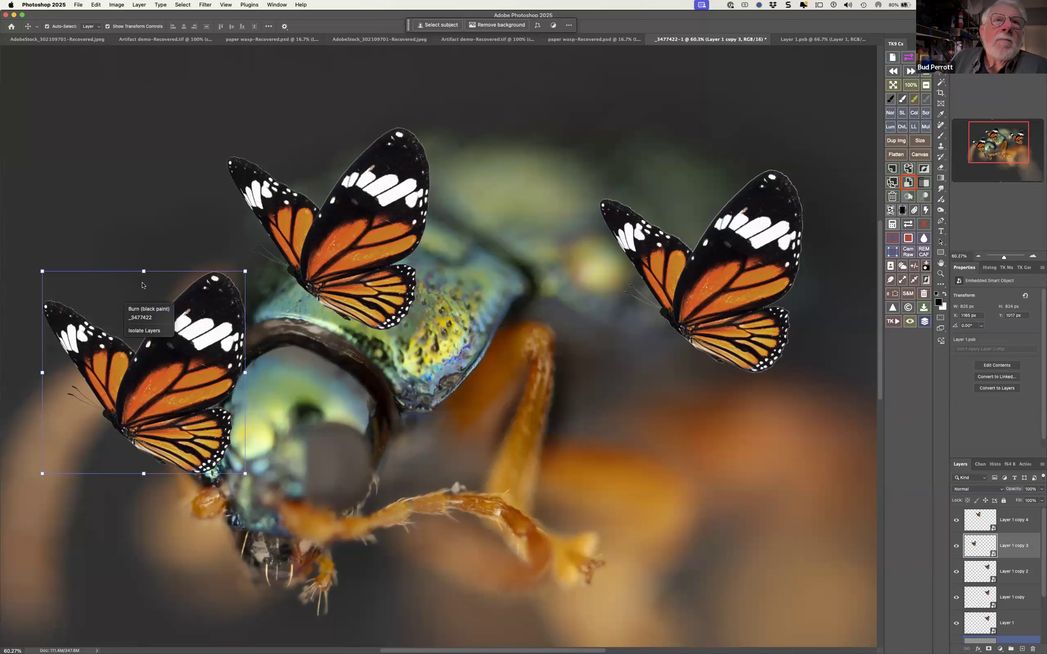
{"action": "left_click", "coordinate": [598, 21]}
Scale a third butterfly copy from the stack down to about 19% by 21% and move it below the original butterfly
{"action": "left_click", "coordinate": [718, 312]}
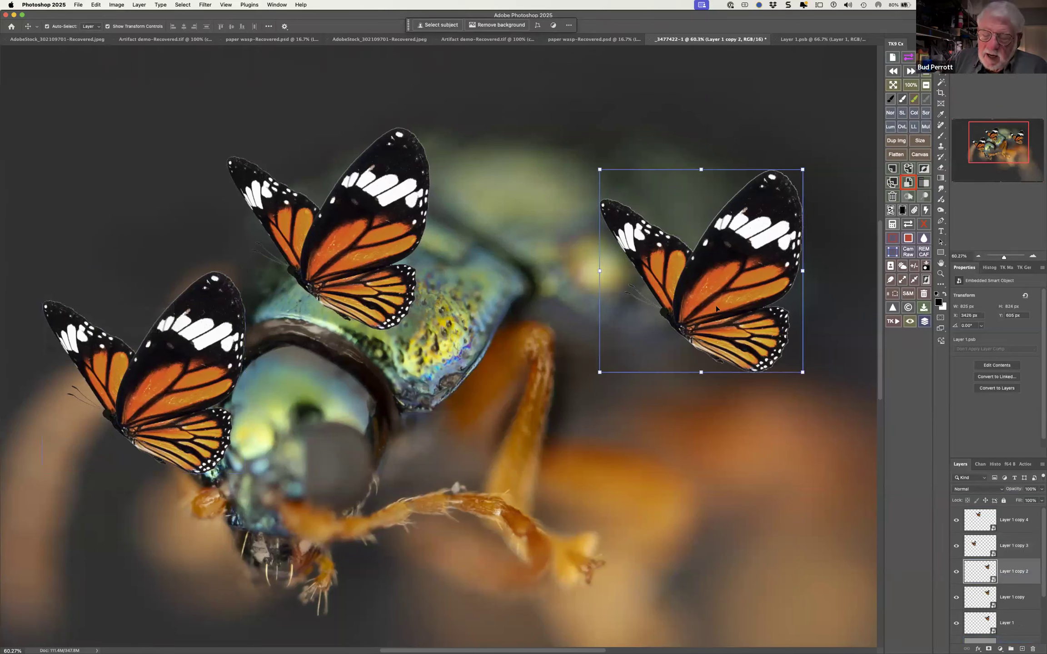
{"action": "key", "text": "super+t"}
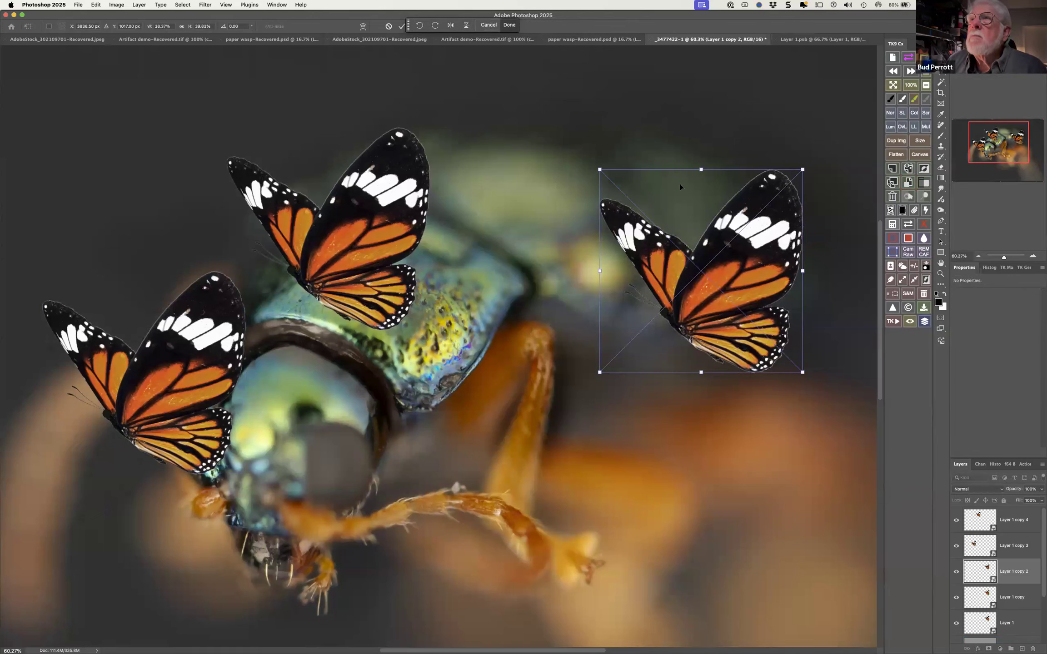
{"action": "right_click", "coordinate": [677, 203]}
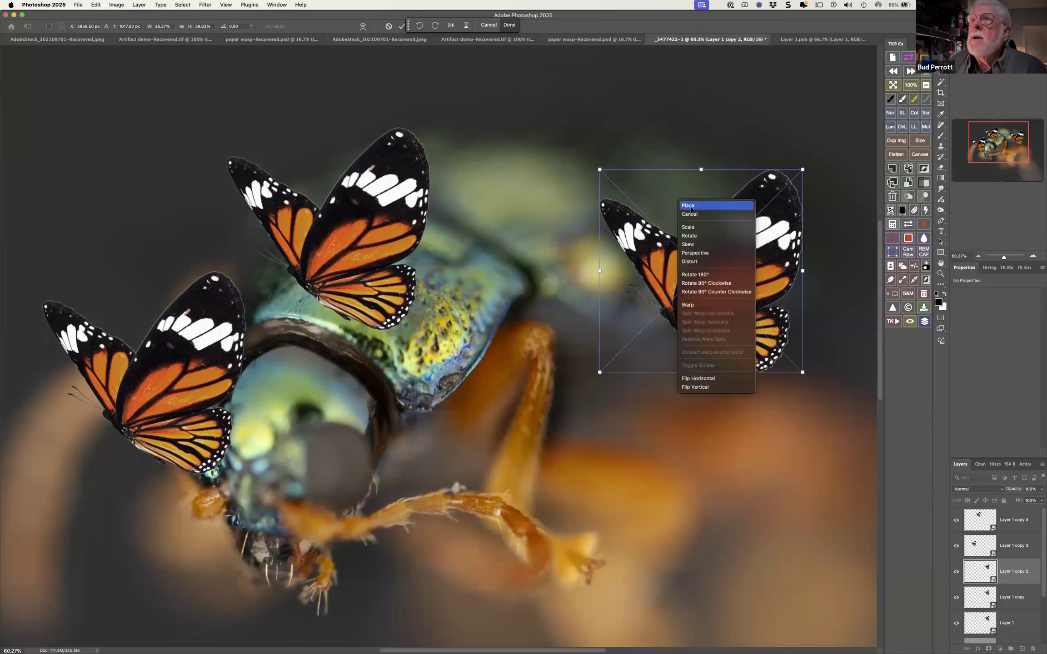
{"action": "left_click", "coordinate": [694, 227]}
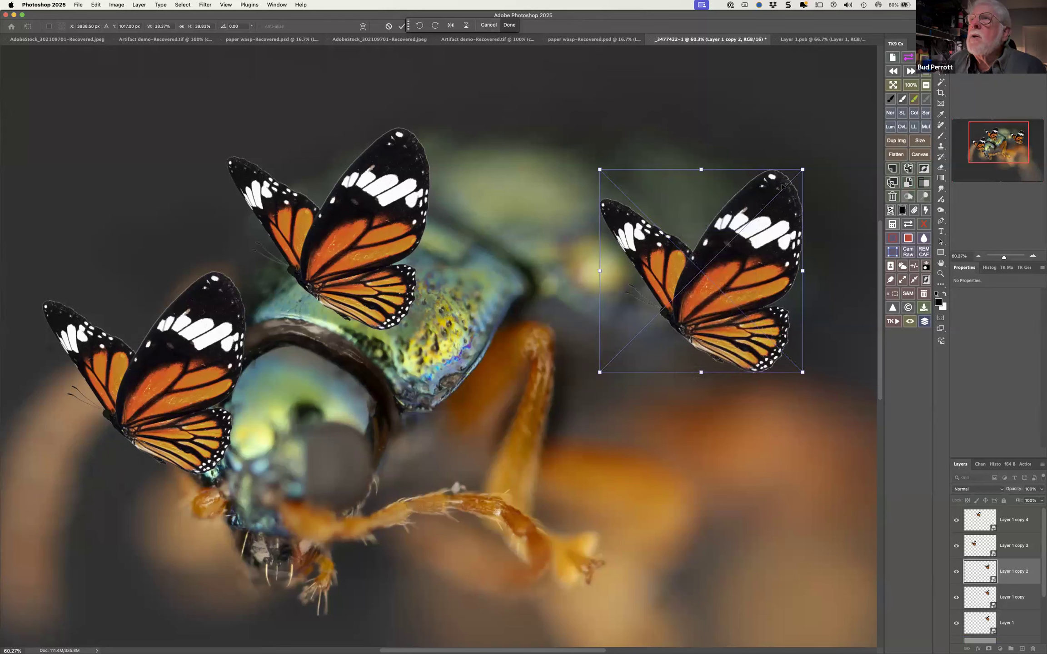
{"action": "left_click_drag", "start_coordinate": [803, 169], "coordinate": [819, 135]}
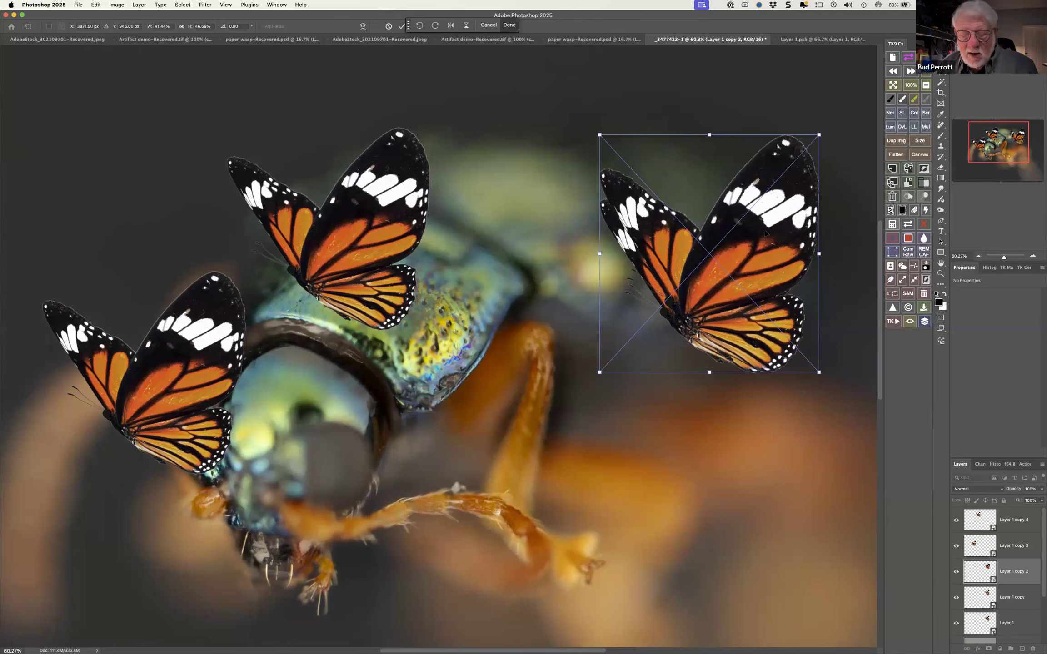
{"action": "key", "text": "super+z"}
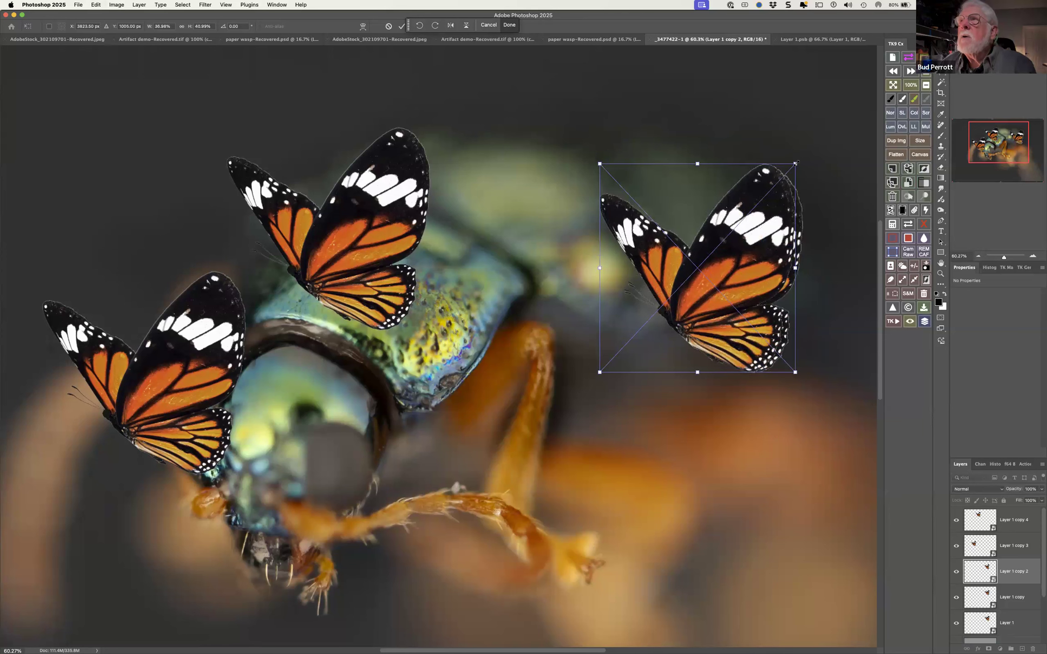
{"action": "left_click_drag", "start_coordinate": [796, 163], "coordinate": [708, 265]}
{"action": "left_click_drag", "start_coordinate": [640, 278], "coordinate": [652, 411]}
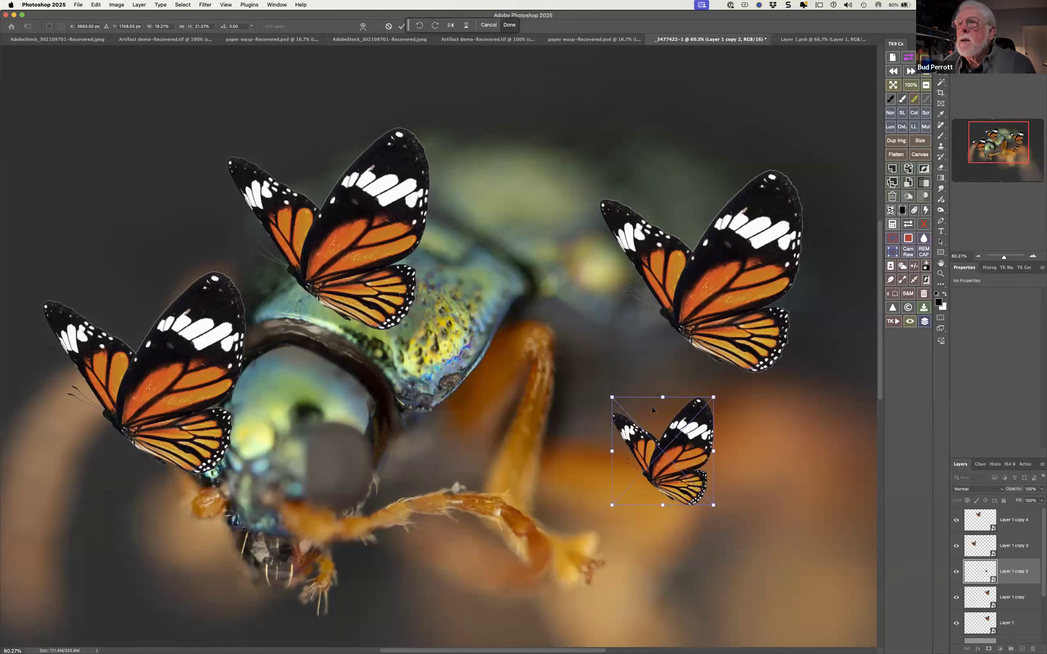
Flip the small butterfly copy horizontally and move it to the photo's upper left
{"action": "right_click", "coordinate": [653, 410]}
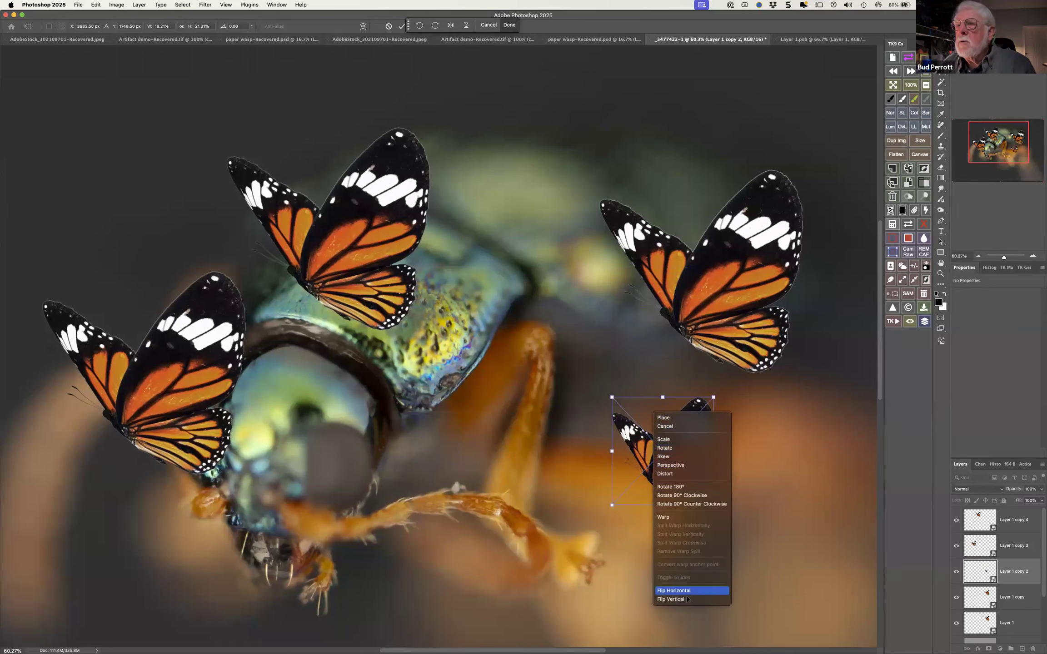
{"action": "left_click", "coordinate": [700, 590]}
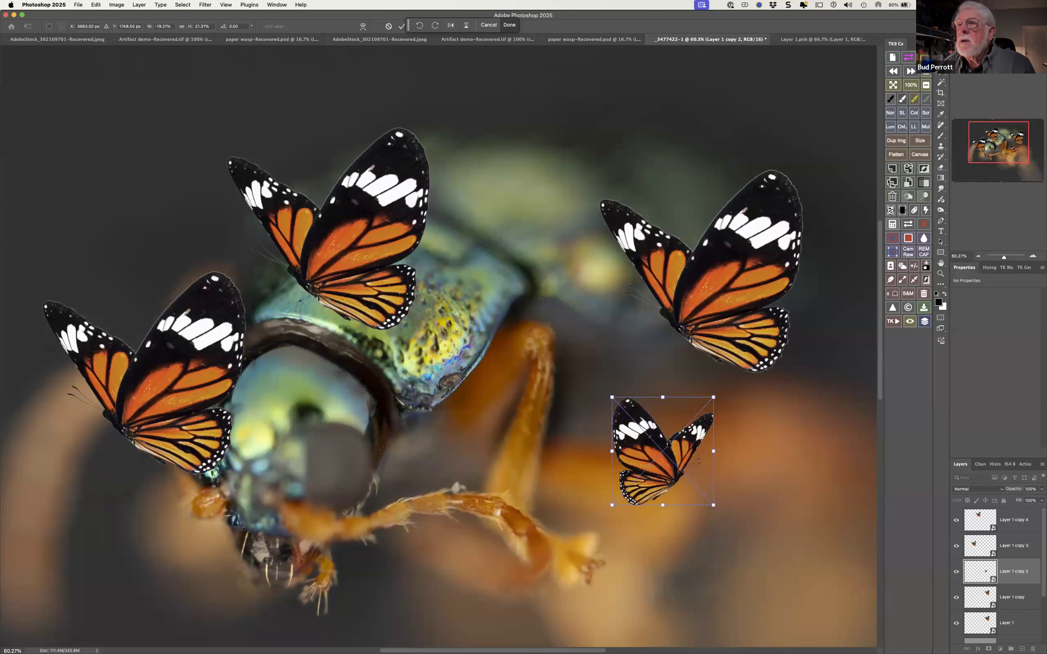
{"action": "left_click_drag", "start_coordinate": [664, 455], "coordinate": [146, 165]}
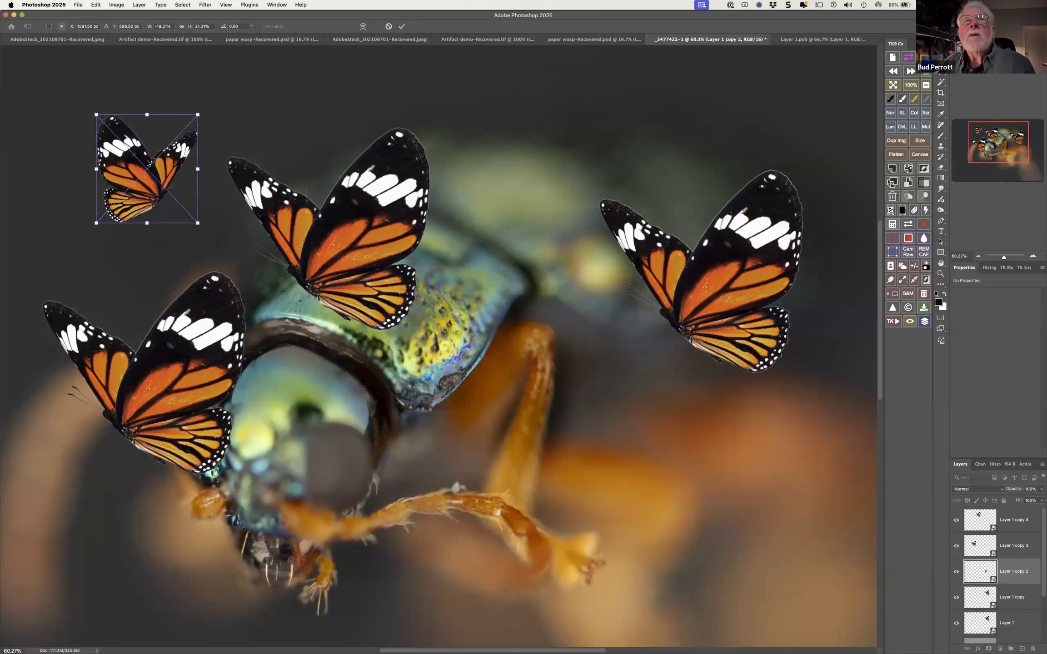
Distort the small butterfly by pulling its lower-left corner slightly down and inward, and apply the transform
{"action": "right_click", "coordinate": [151, 119]}
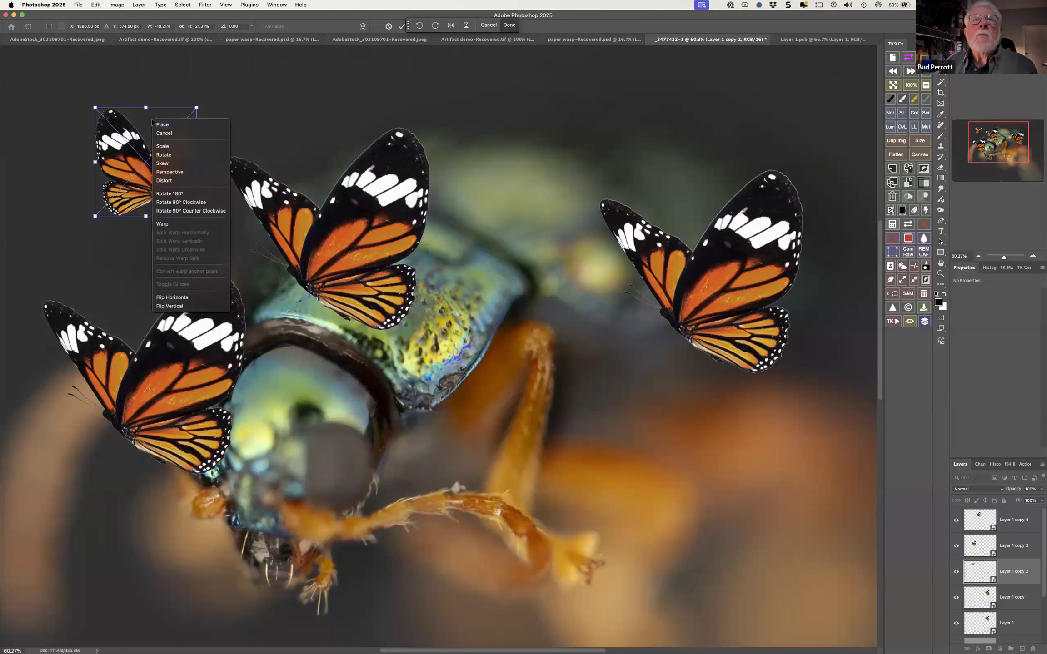
{"action": "left_click", "coordinate": [179, 181]}
{"action": "left_click_drag", "start_coordinate": [94, 217], "coordinate": [101, 237]}
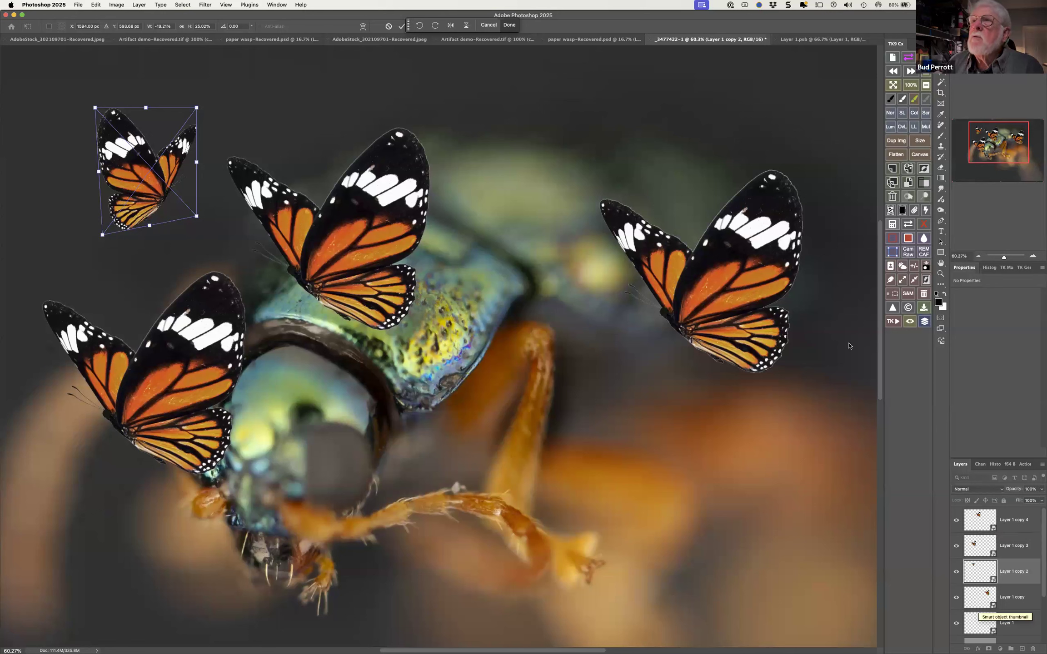
{"action": "key", "text": "Return"}
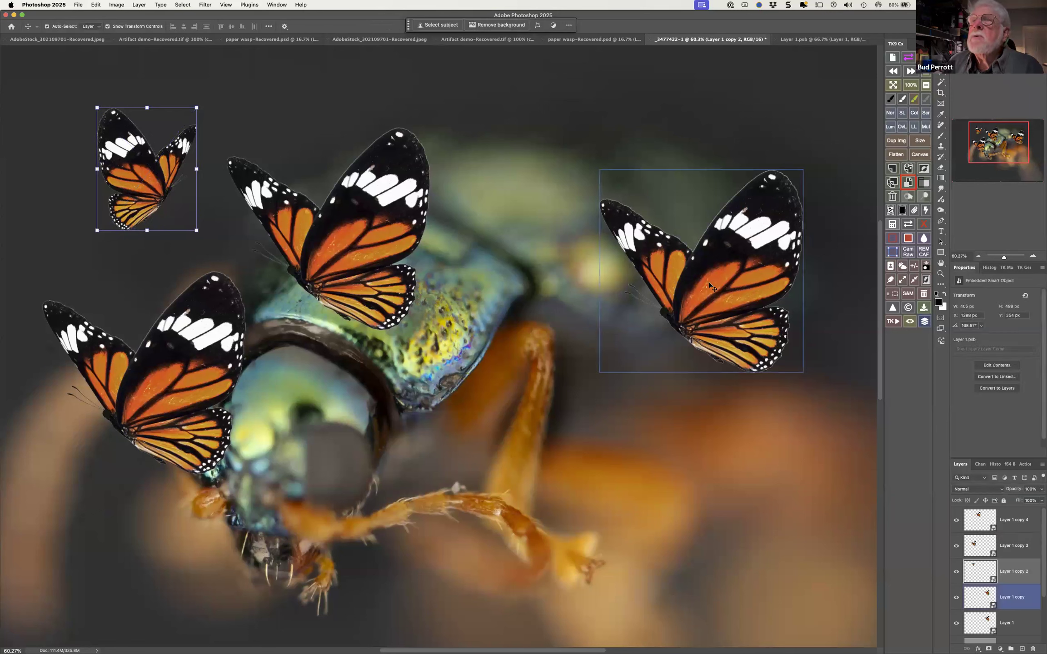
{"action": "left_click", "coordinate": [79, 5]}
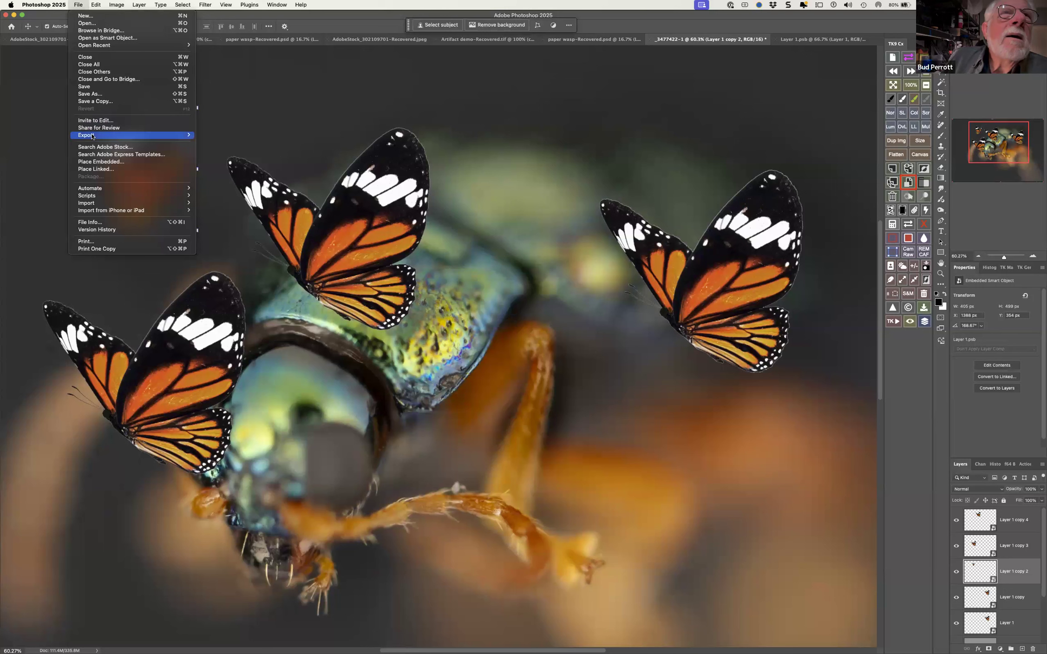
{"action": "mouse_move", "coordinate": [91, 137]}
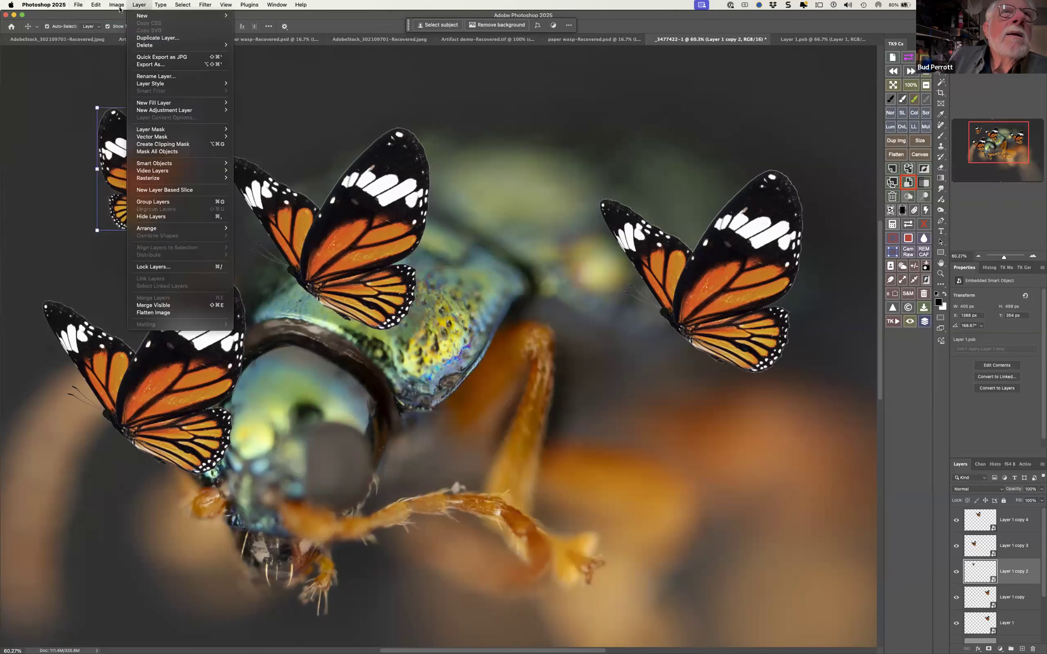
{"action": "mouse_move", "coordinate": [120, 9]}
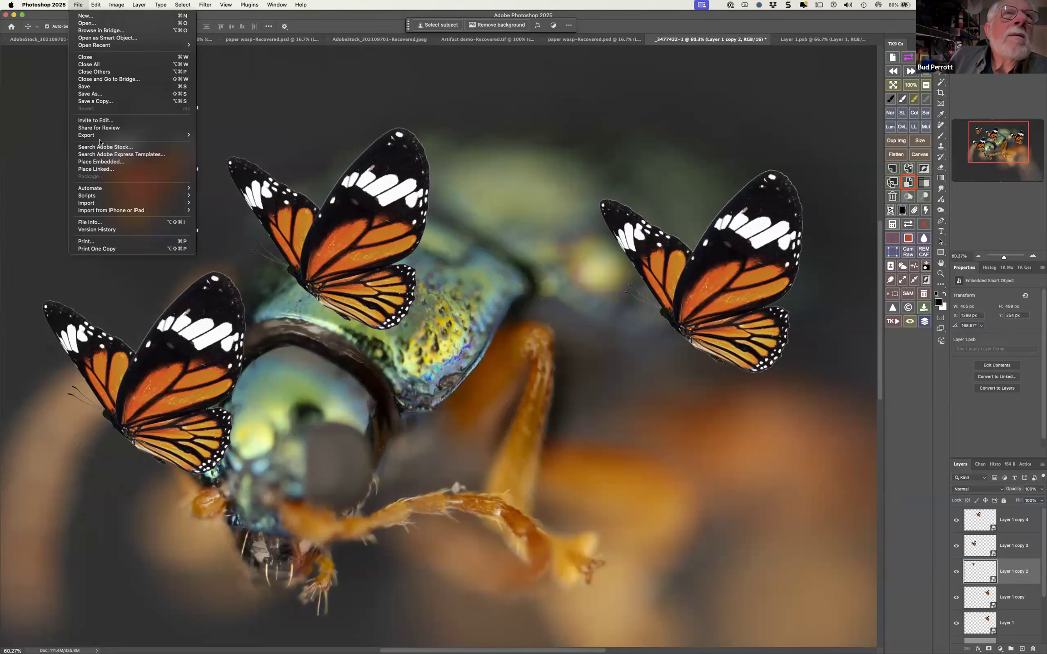
{"action": "left_click", "coordinate": [108, 162]}
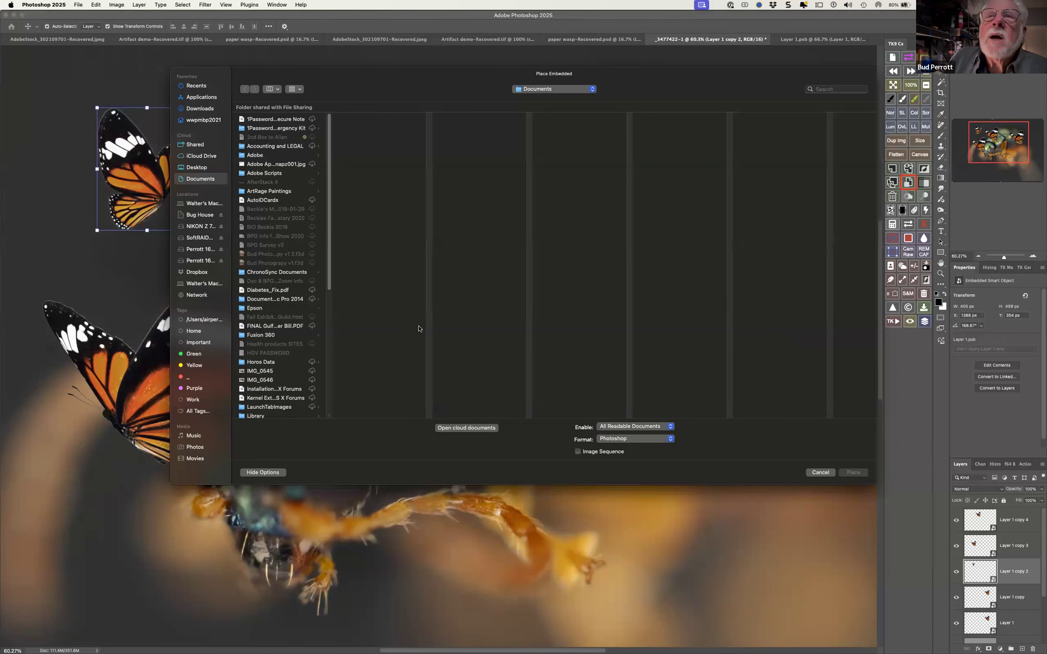
{"action": "left_click", "coordinate": [823, 473]}
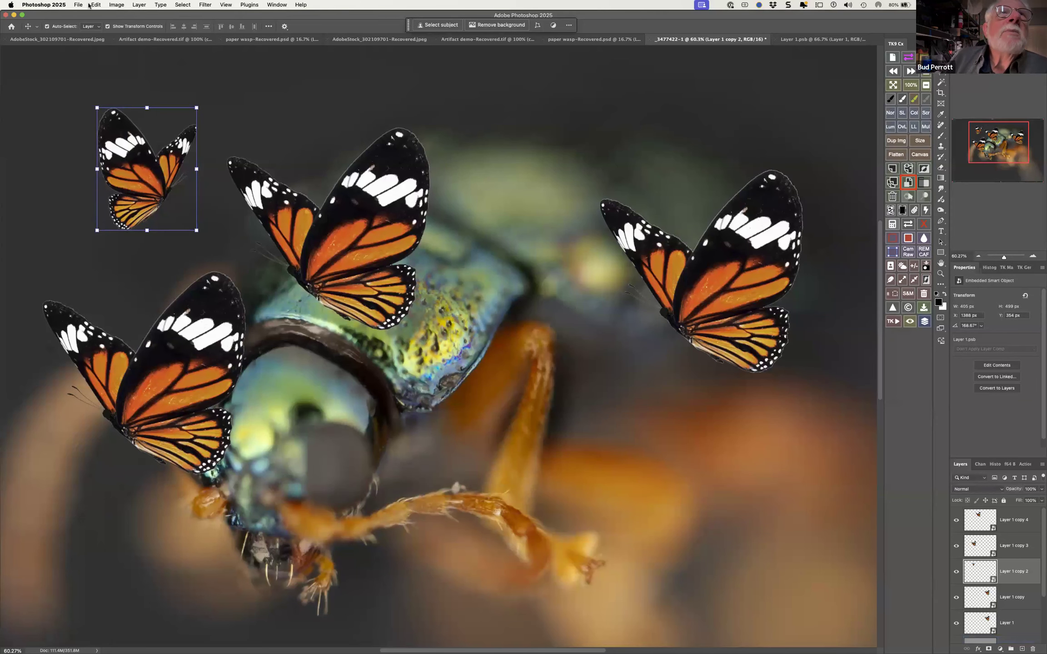
Embed all linked smart objects in the beetle document
{"action": "left_click", "coordinate": [79, 4]}
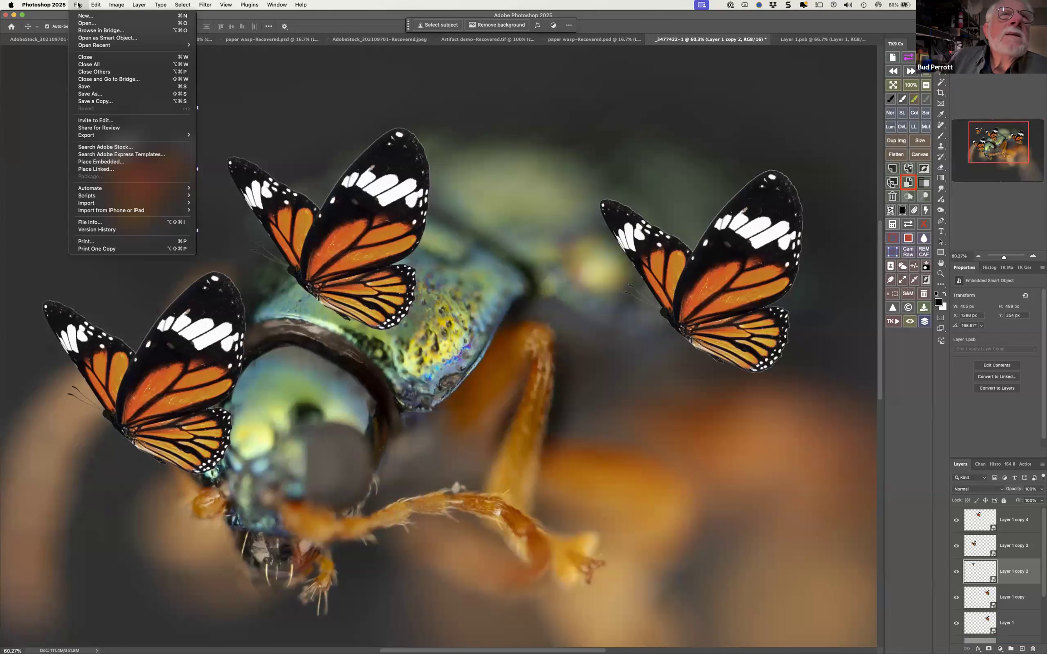
{"action": "mouse_move", "coordinate": [91, 6]}
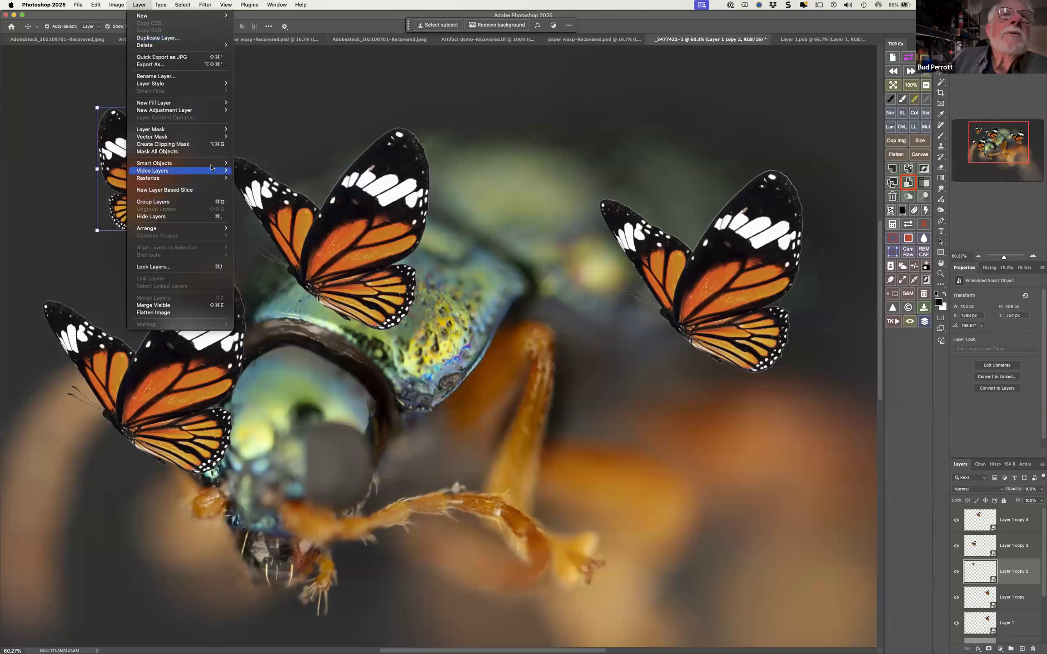
{"action": "mouse_move", "coordinate": [211, 163]}
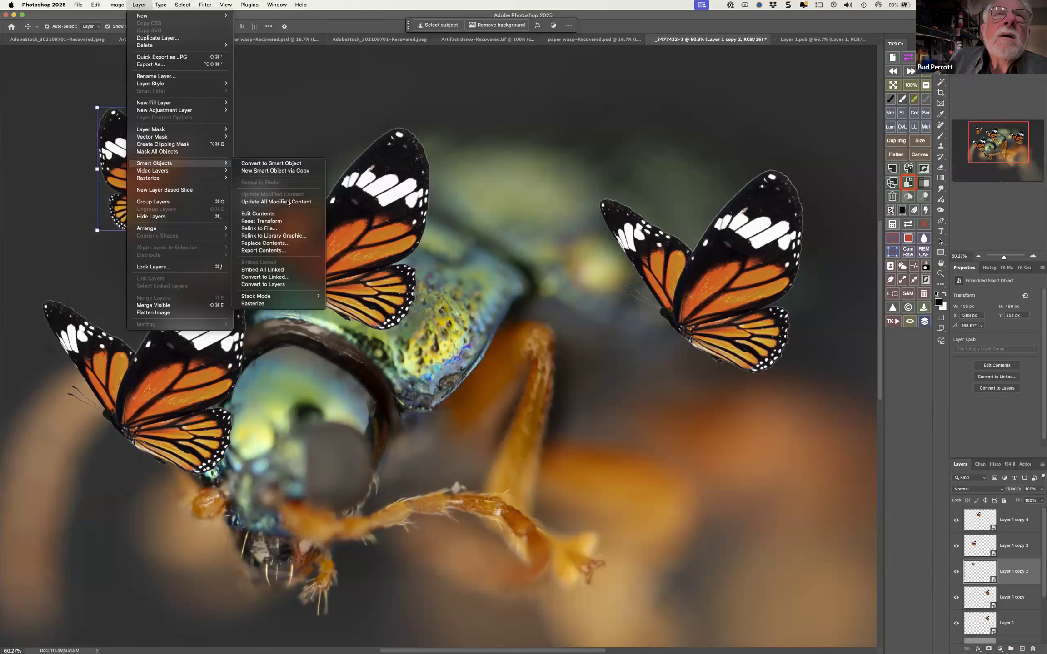
{"action": "left_click", "coordinate": [280, 271]}
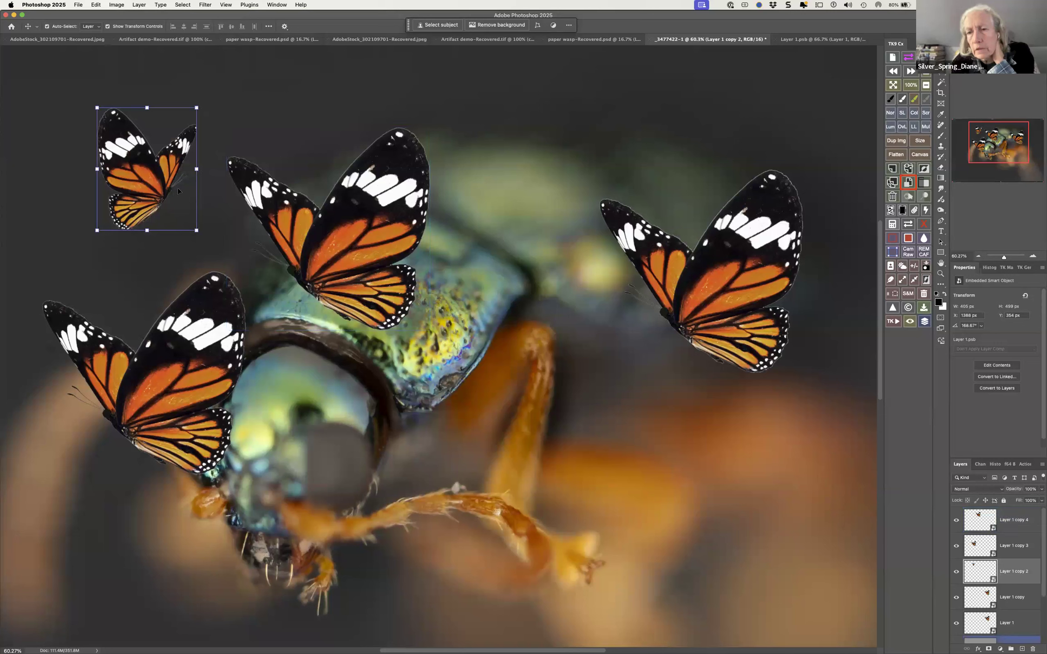
Select the butterfly on the beetle's back, disable the mask of the beetle layer above _3477422, and toggle that beetle layer's visibility off and on
{"action": "left_click", "coordinate": [350, 257]}
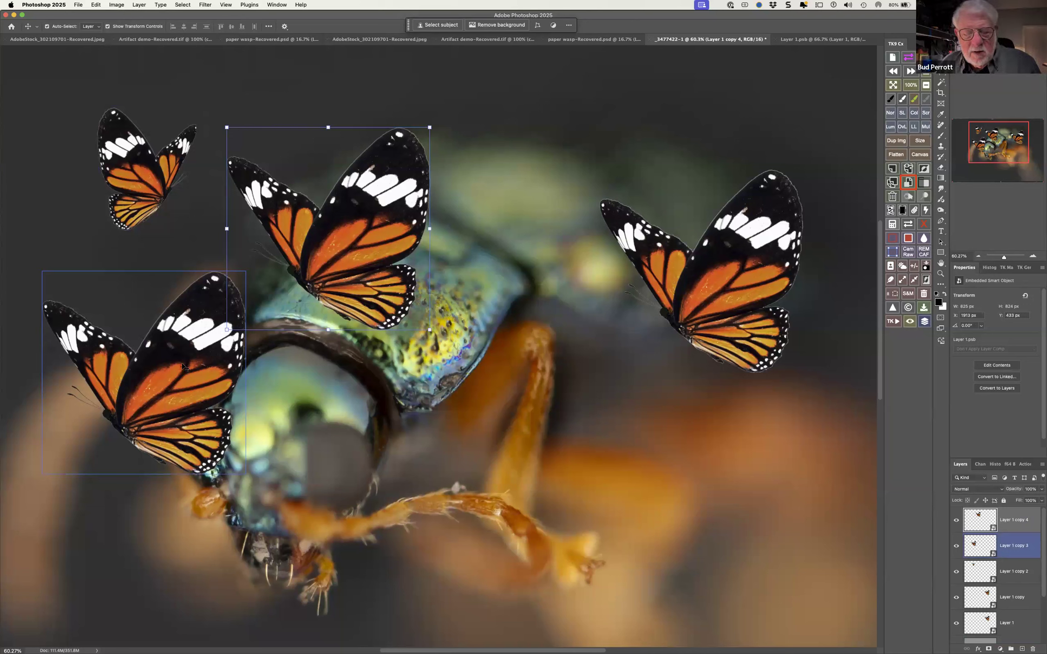
{"action": "key", "text": "super"}
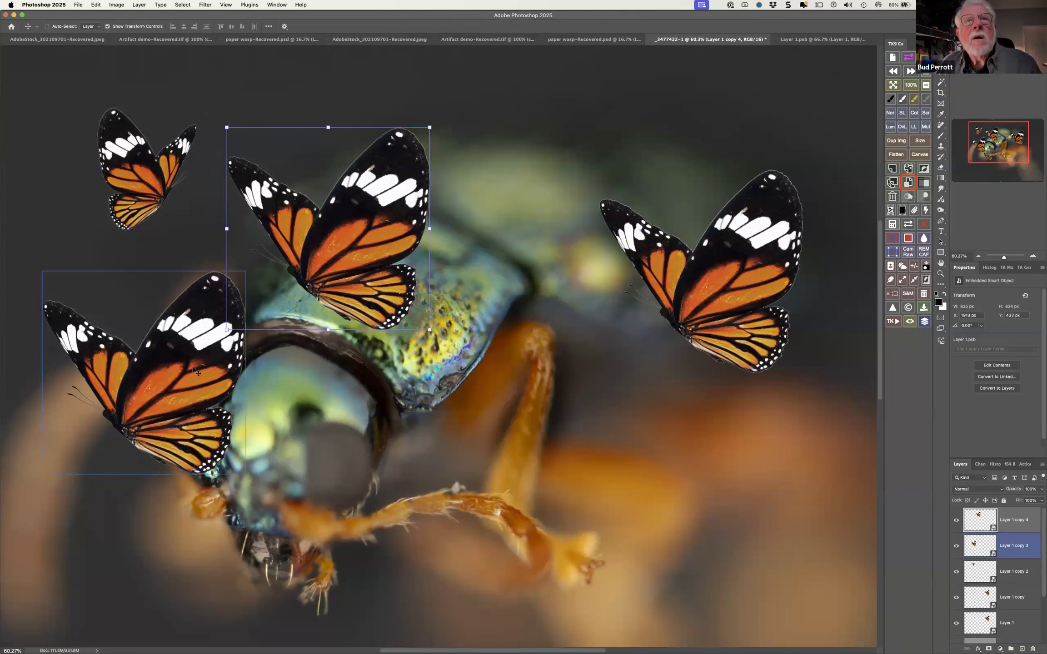
{"action": "key", "text": "super"}
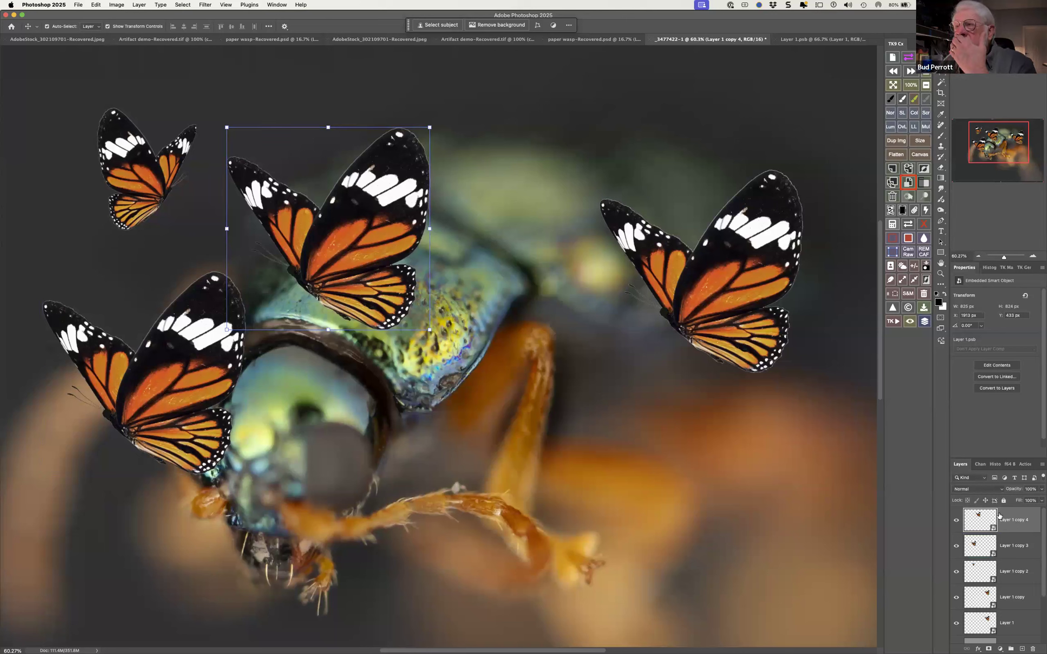
{"action": "scroll", "coordinate": [1011, 584], "scroll_direction": "down", "scroll_amount": 3}
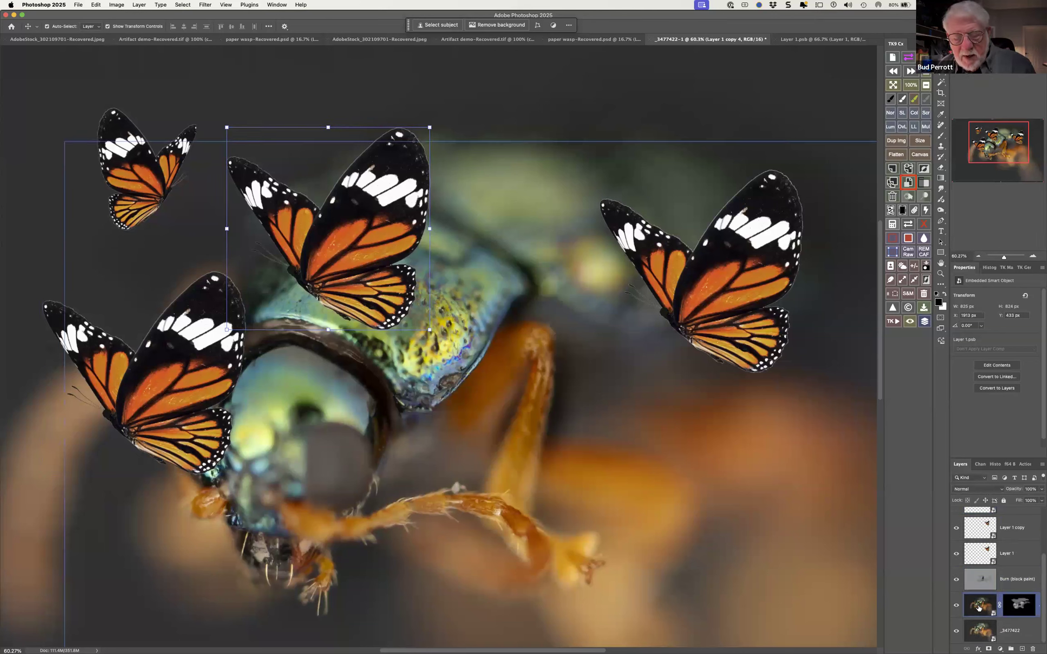
{"action": "left_click", "coordinate": [1029, 605], "text": "shift"}
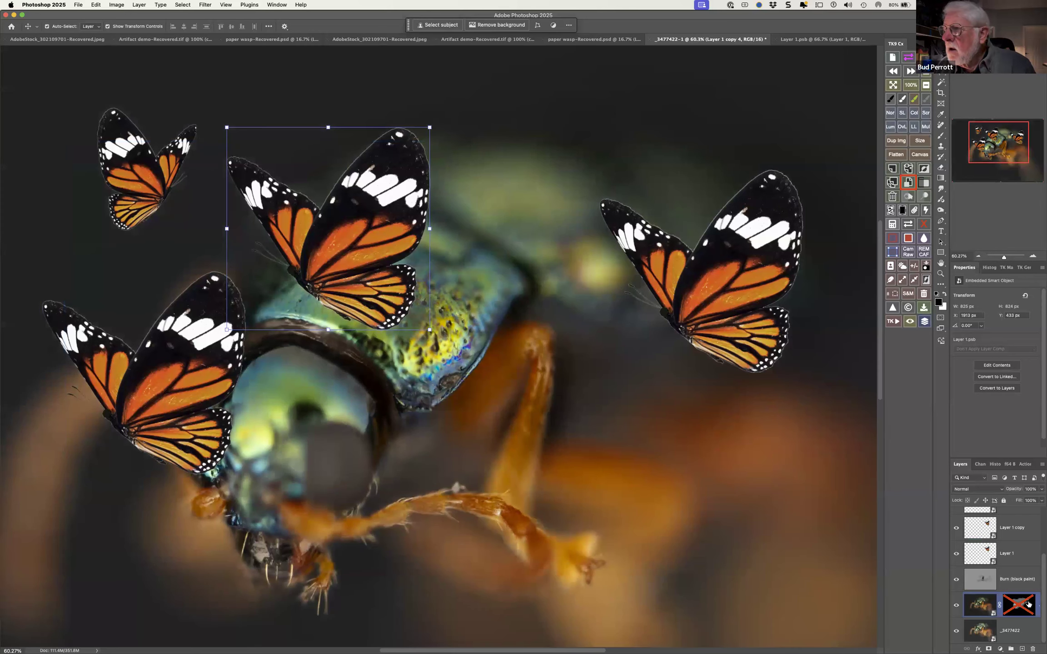
{"action": "left_click", "coordinate": [959, 600]}
{"action": "left_click", "coordinate": [958, 601]}
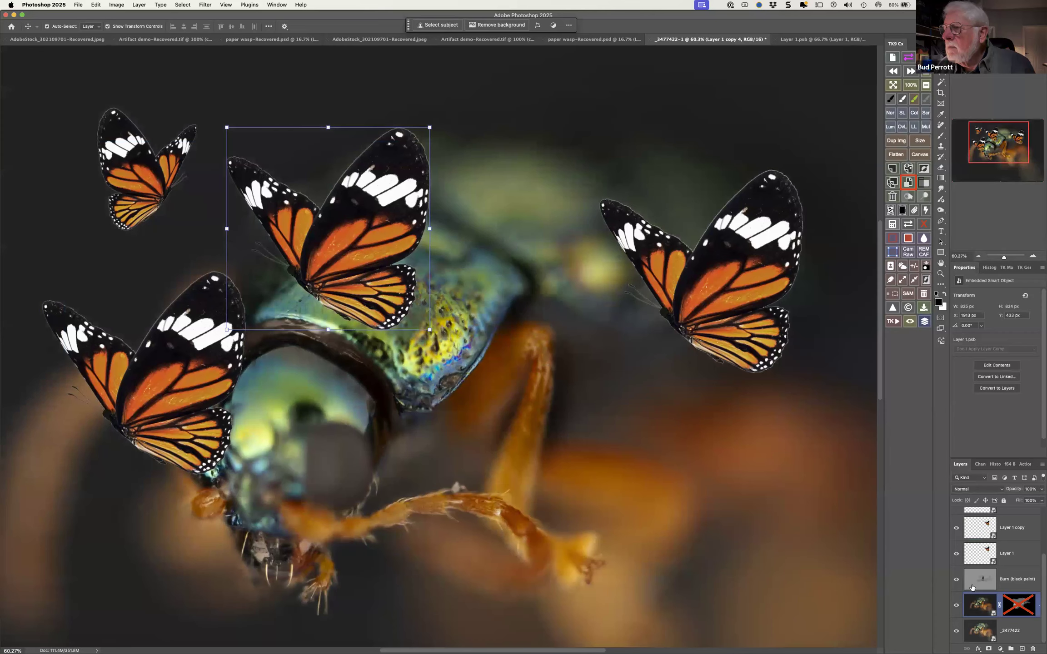
{"action": "scroll", "coordinate": [1041, 524], "scroll_direction": "up", "scroll_amount": 5}
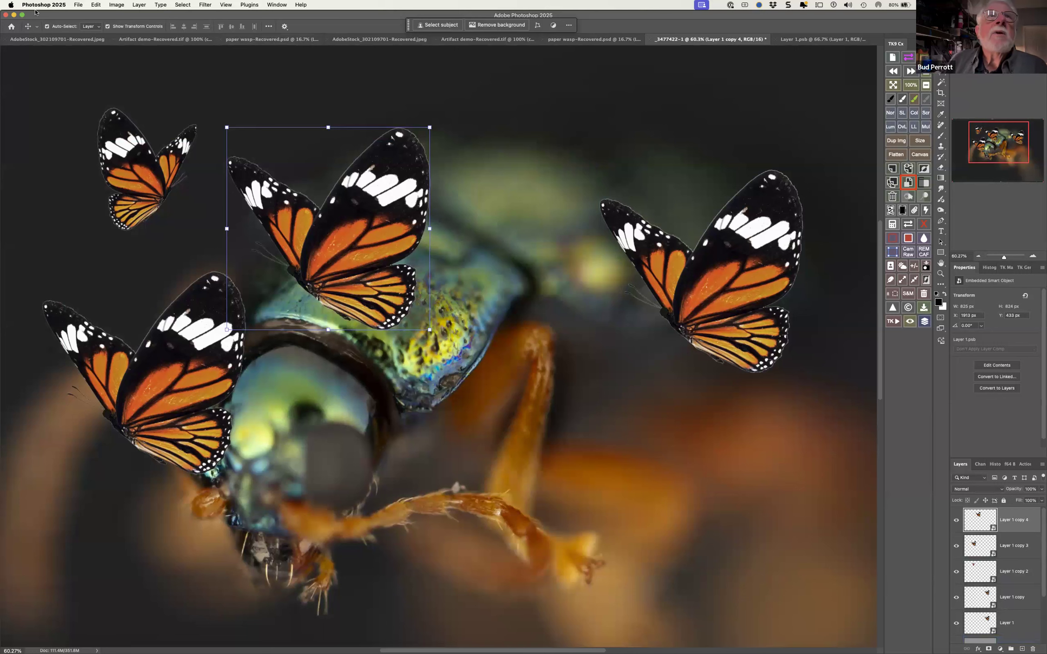
Run Embed All Linked again with the butterfly on the beetle's back selected
{"action": "left_click", "coordinate": [139, 5]}
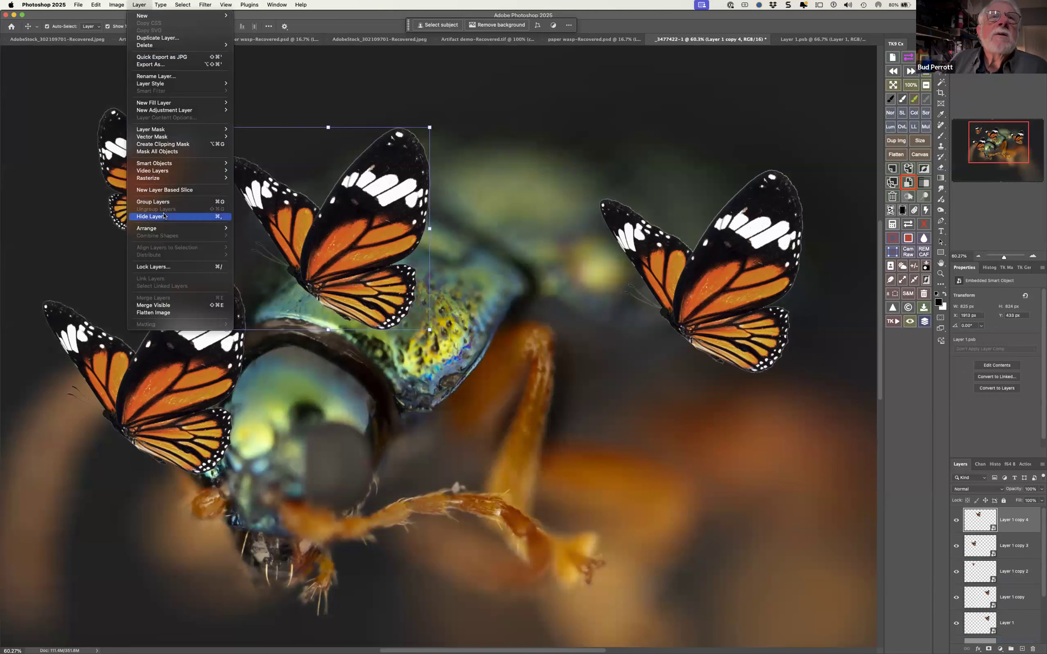
{"action": "mouse_move", "coordinate": [178, 173]}
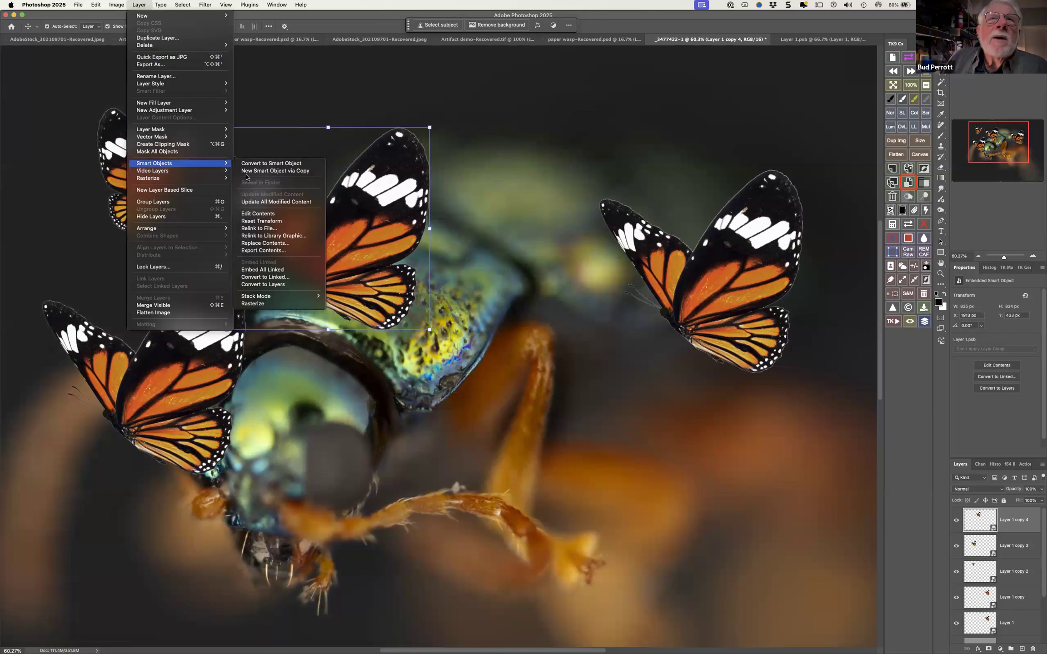
{"action": "left_click", "coordinate": [276, 270]}
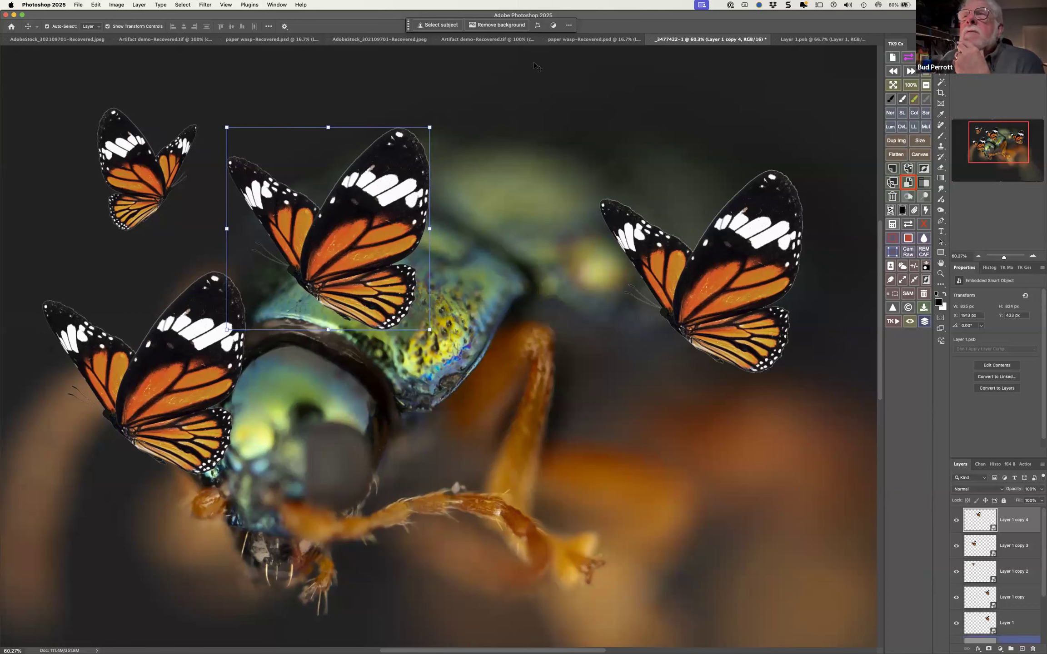
Select the large butterfly at the far side from the beetle's head and examine the Smart Objects commands available for its layer
{"action": "left_click", "coordinate": [716, 277]}
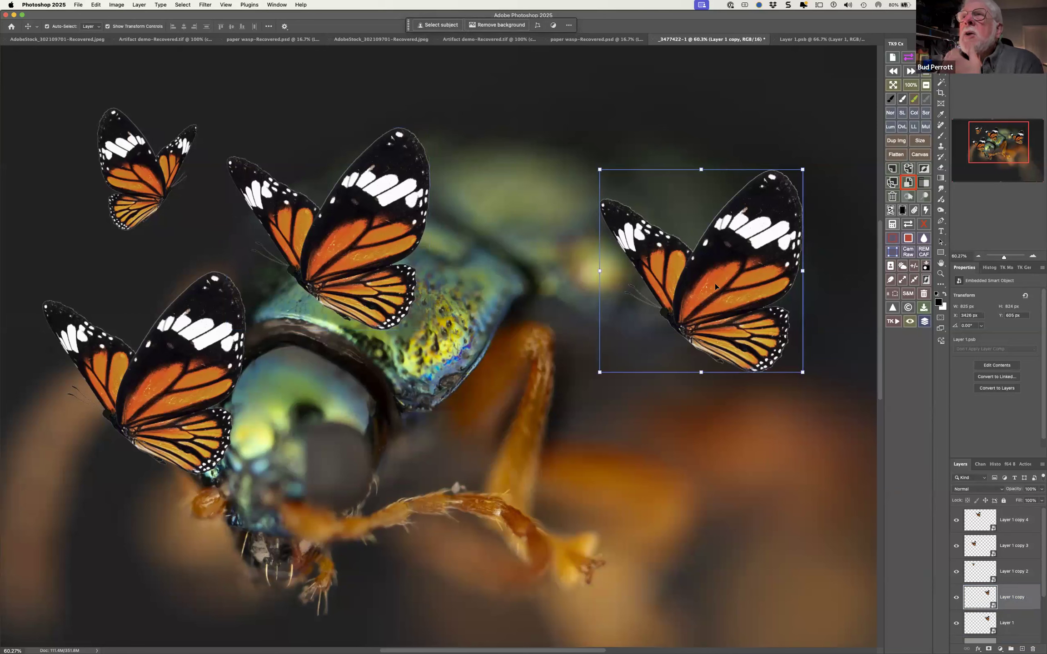
{"action": "left_click", "coordinate": [116, 6]}
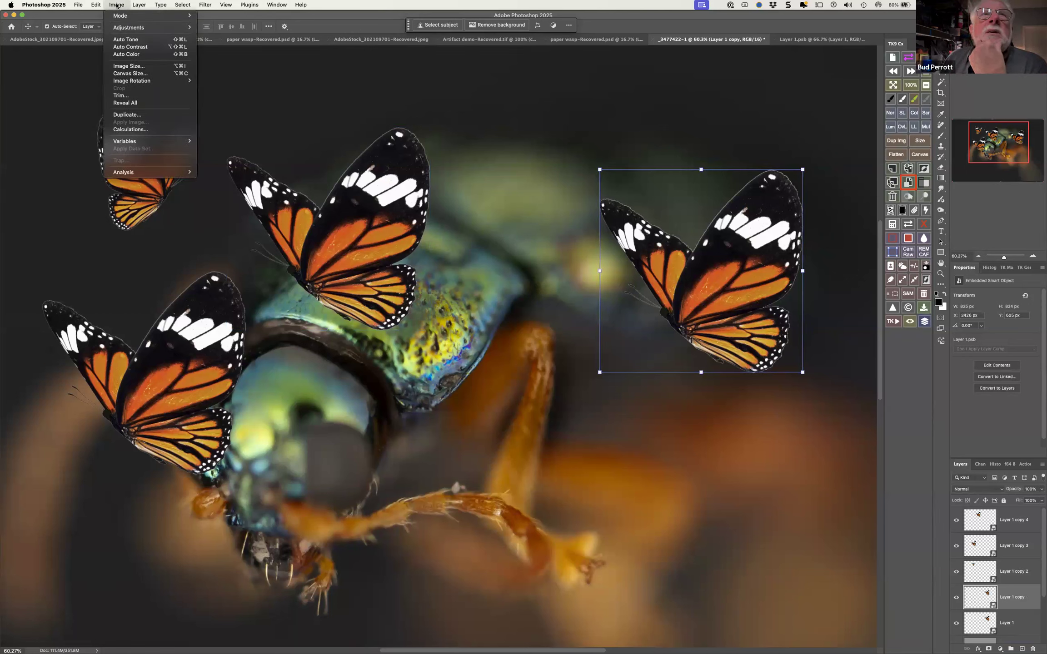
{"action": "mouse_move", "coordinate": [97, 5]}
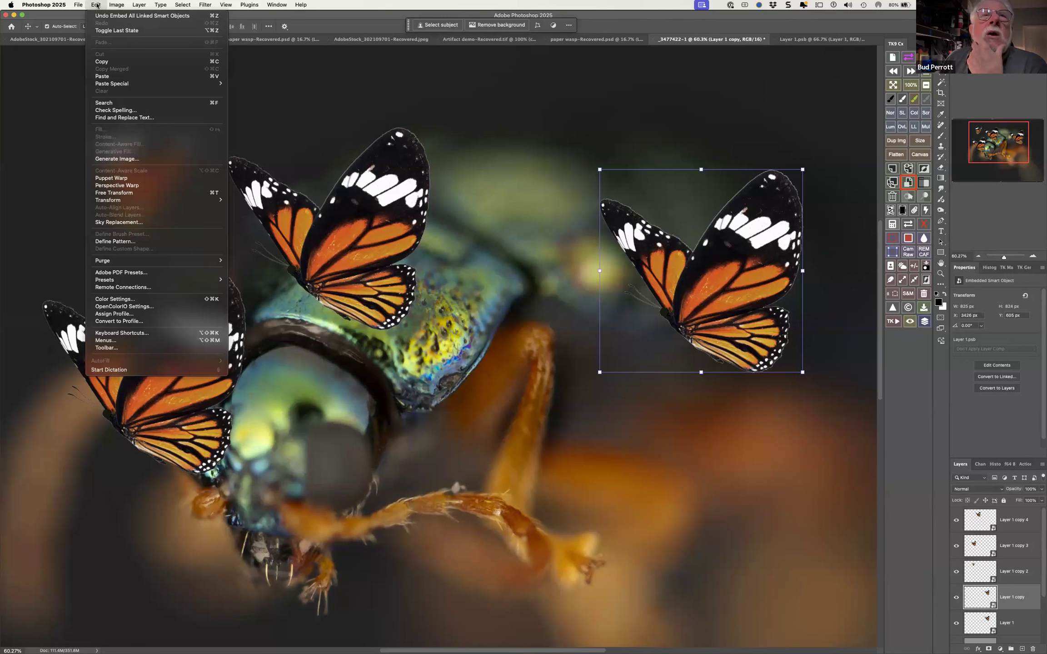
{"action": "left_click", "coordinate": [980, 550]}
{"action": "left_click", "coordinate": [981, 547]}
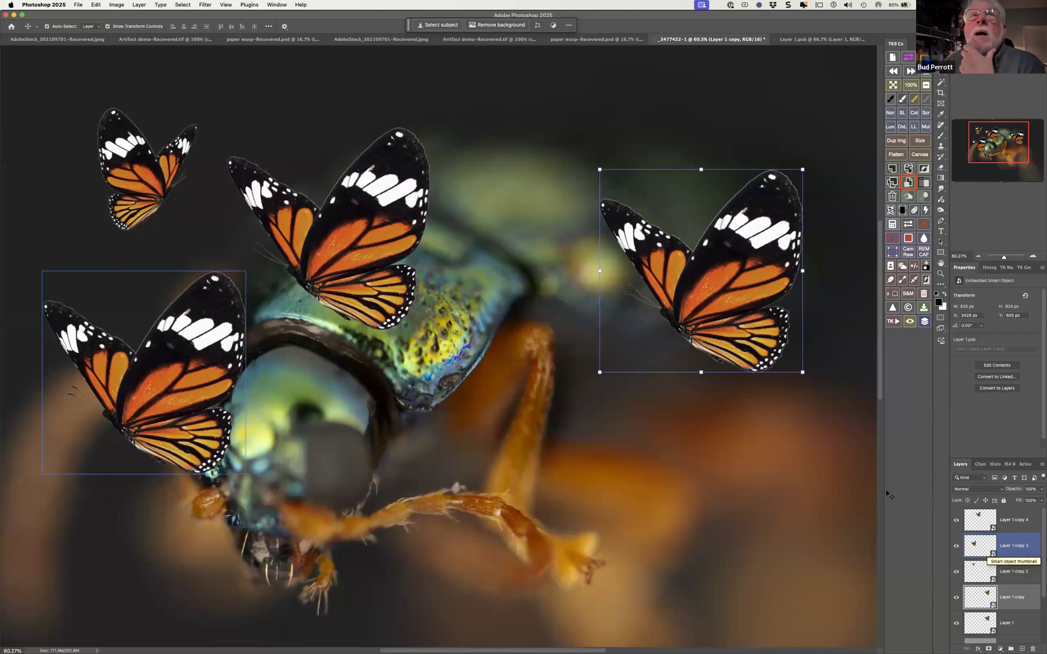
{"action": "left_click", "coordinate": [140, 5]}
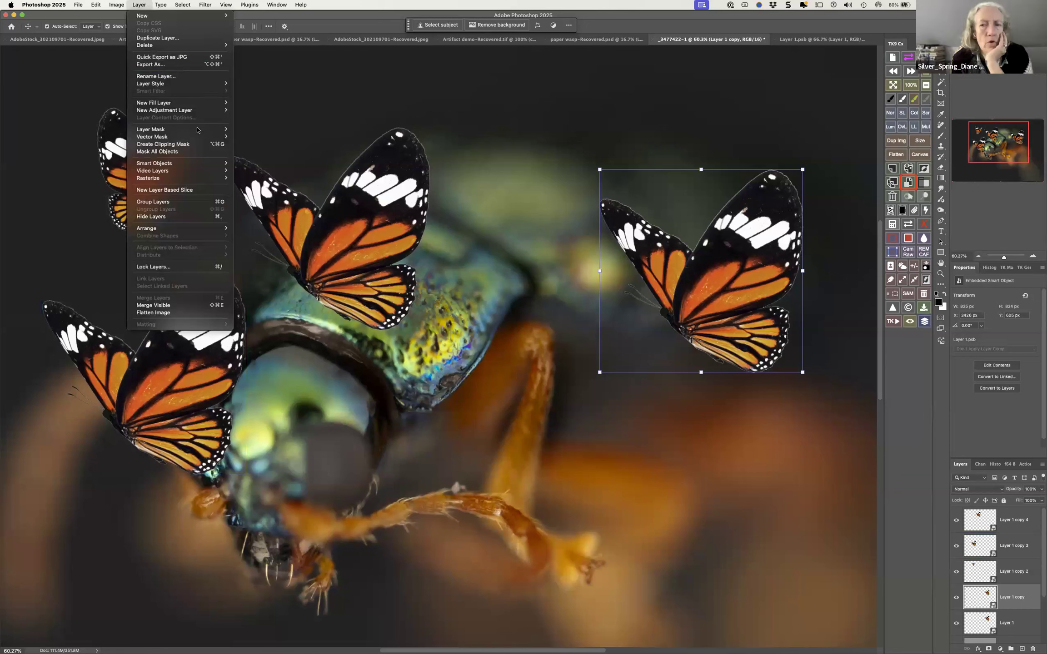
{"action": "mouse_move", "coordinate": [202, 162]}
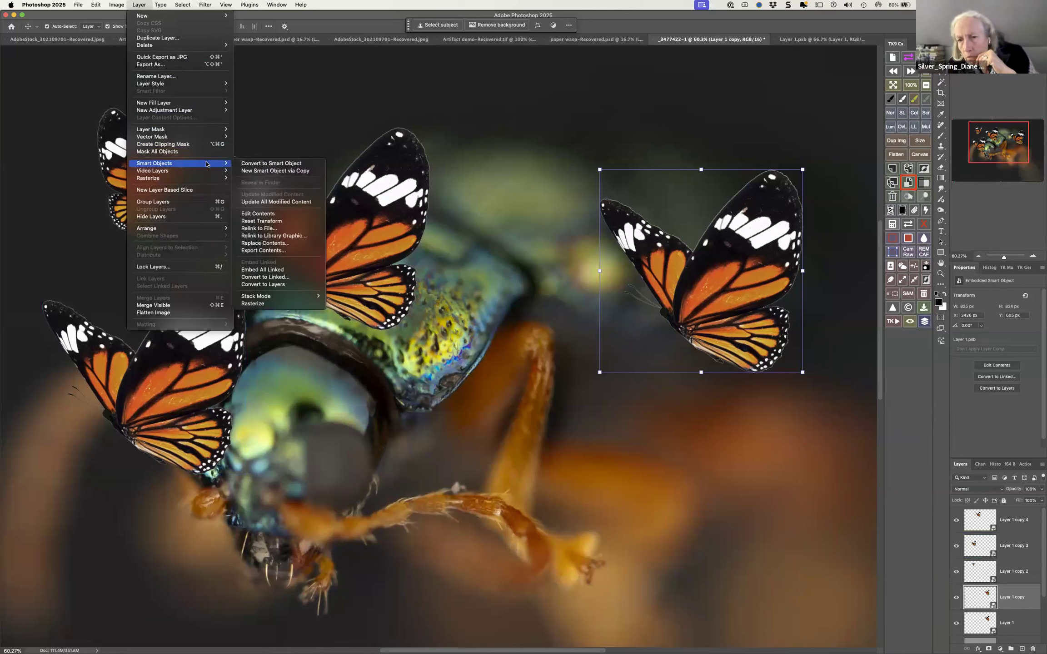
{"action": "left_click", "coordinate": [398, 6]}
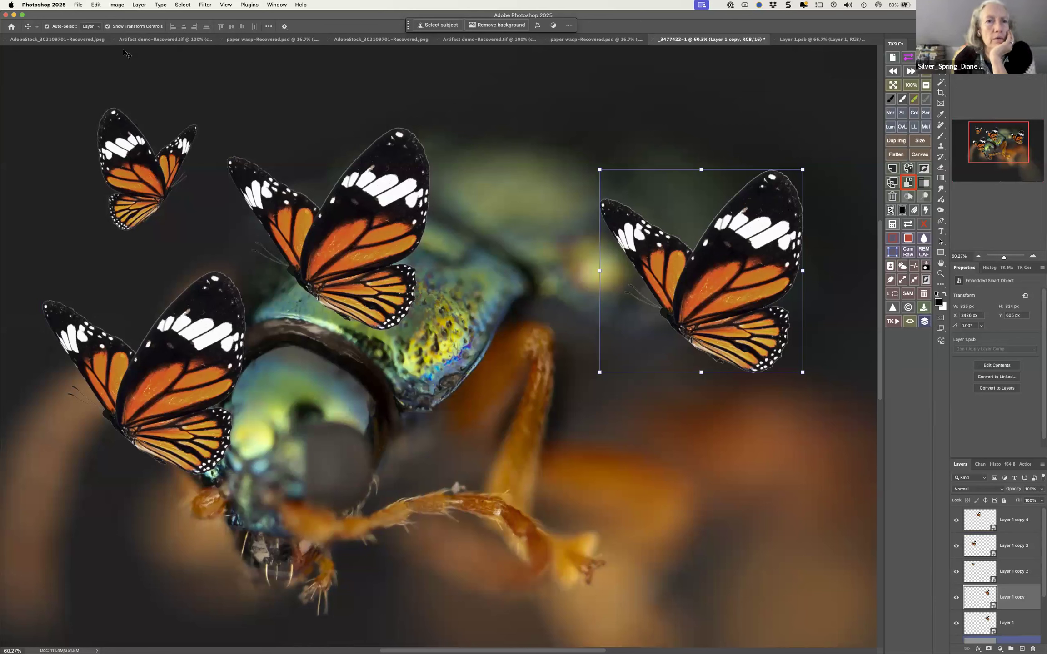
Rasterize the smart object layer Layer 1 copy 4, the butterfly on the beetle's back
{"action": "left_click", "coordinate": [80, 5]}
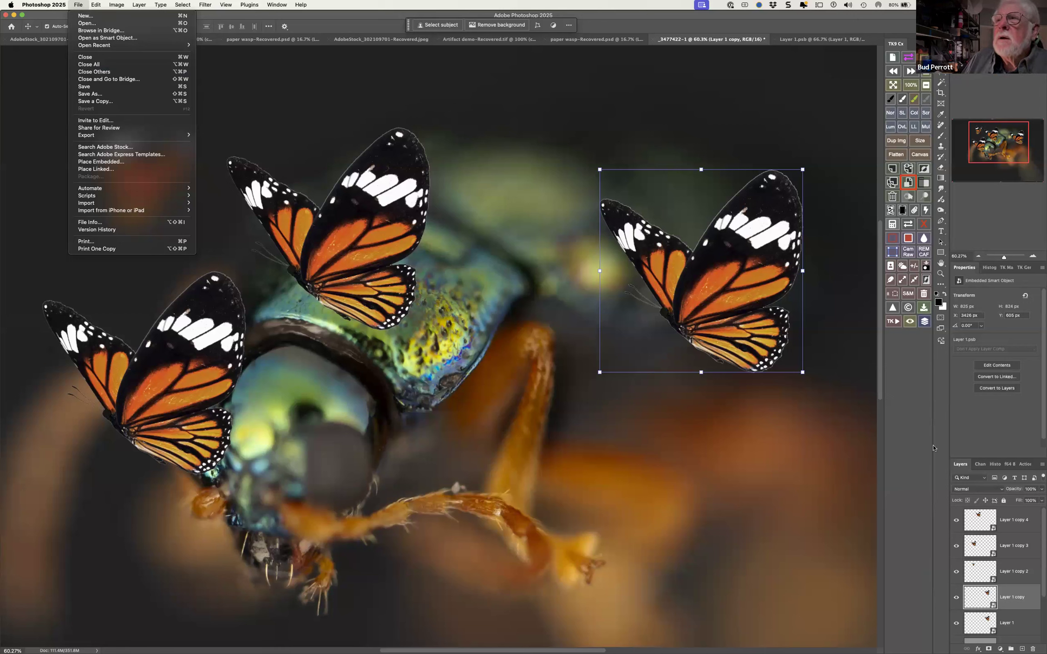
{"action": "left_click", "coordinate": [981, 521]}
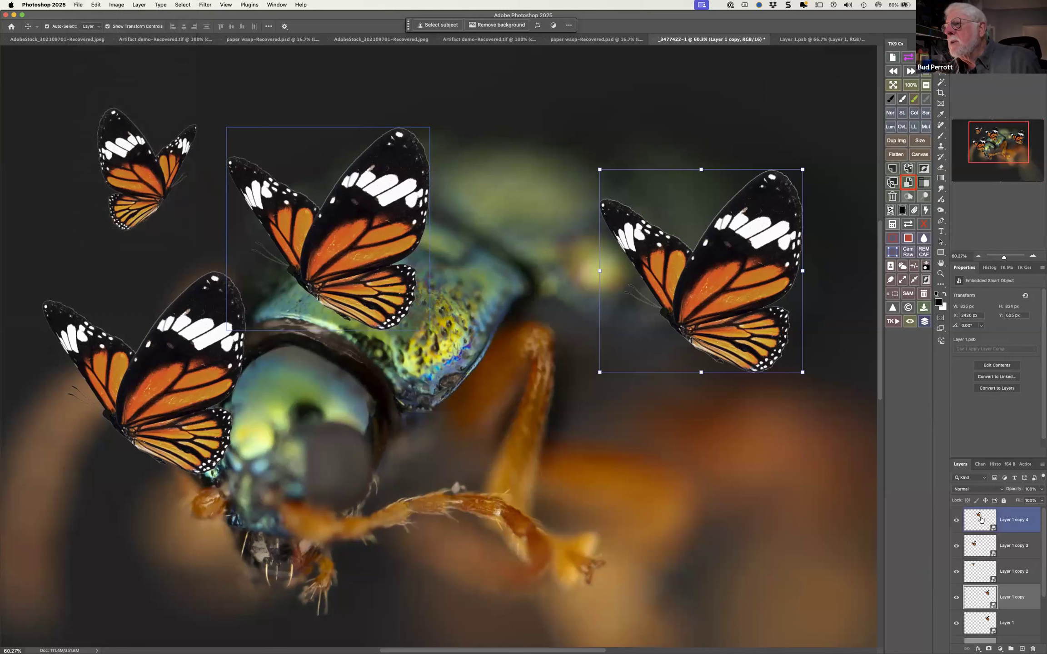
{"action": "right_click", "coordinate": [1010, 514]}
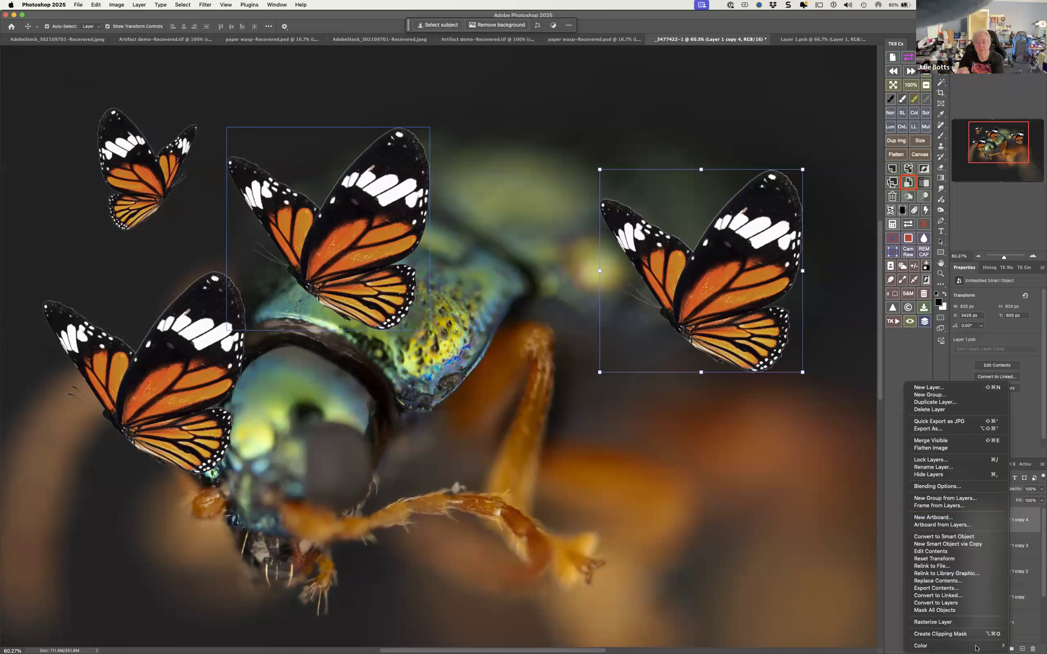
{"action": "left_click", "coordinate": [967, 623]}
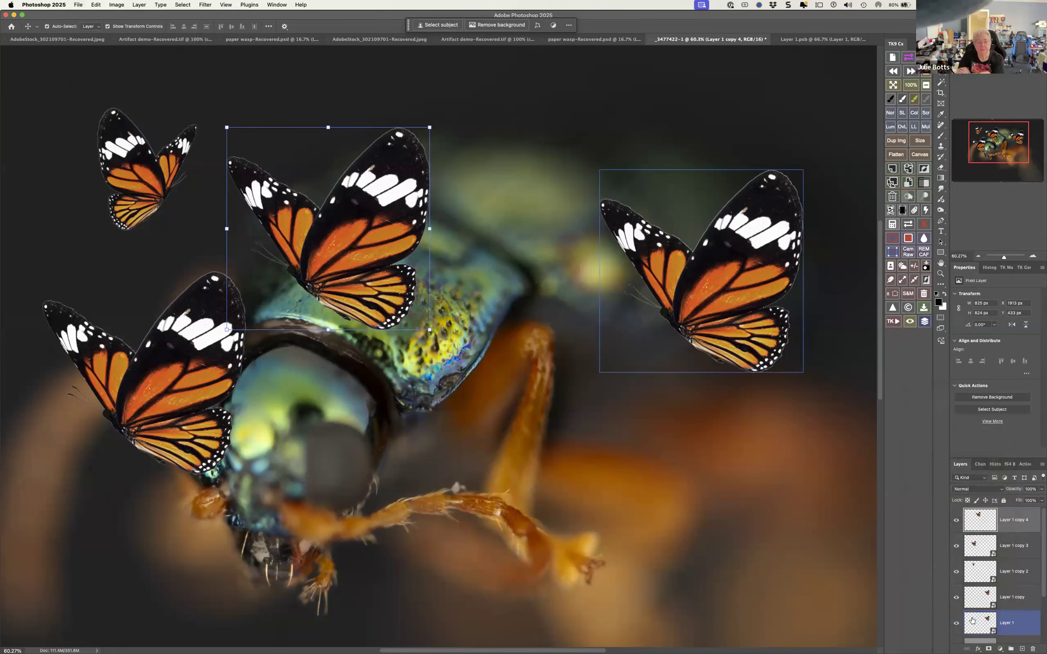
Examine the thumbnail options and layer commands available for the rasterized butterfly layer
{"action": "right_click", "coordinate": [981, 519]}
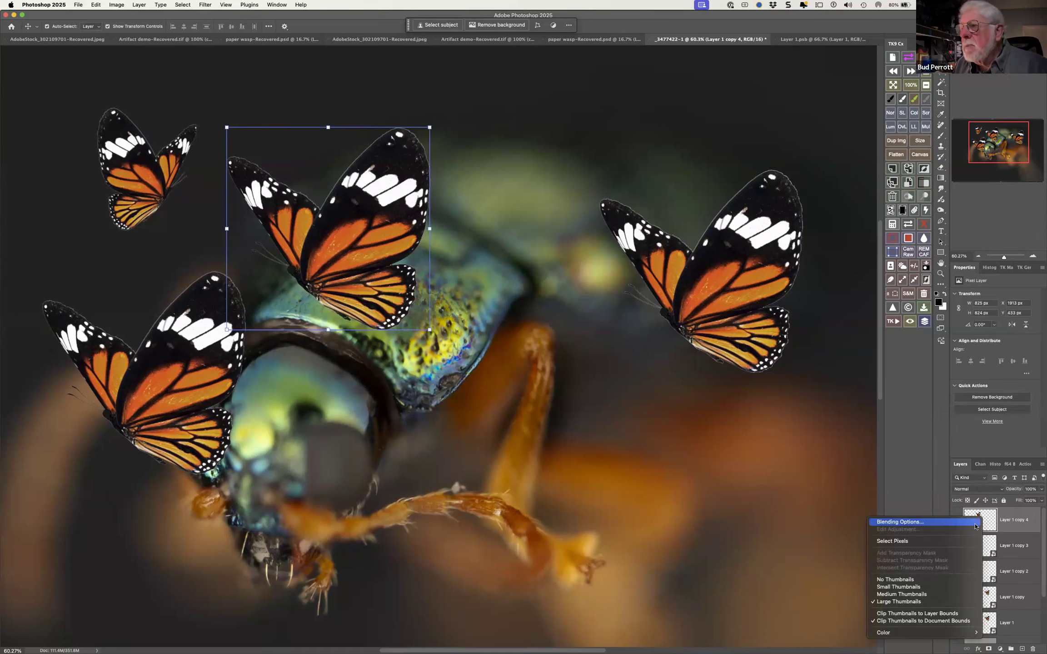
{"action": "right_click", "coordinate": [1023, 528]}
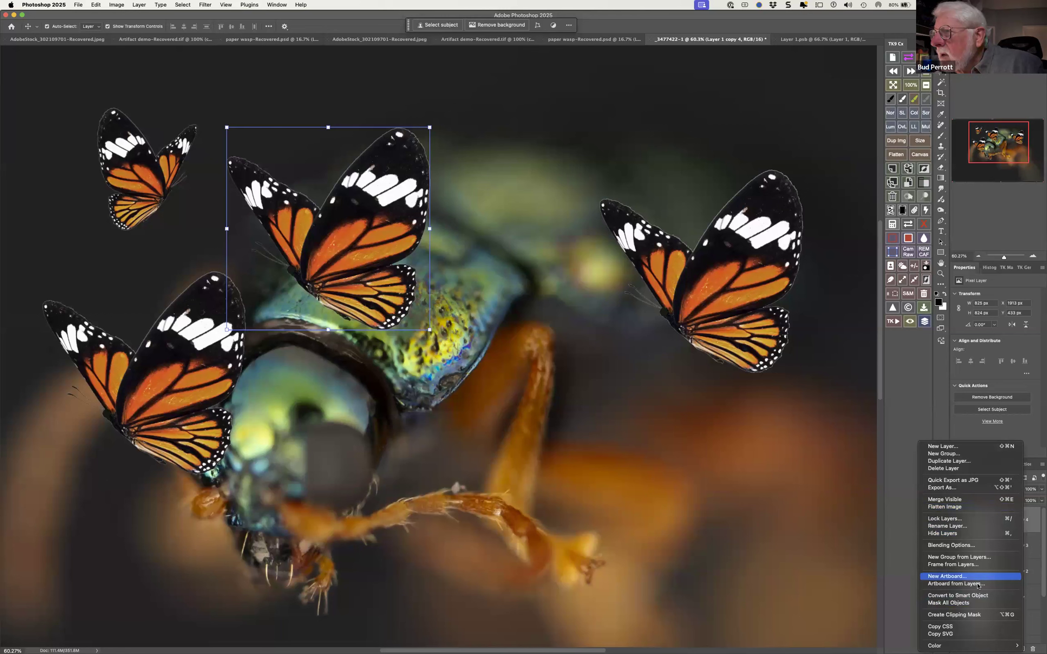
{"action": "left_click", "coordinate": [1033, 425]}
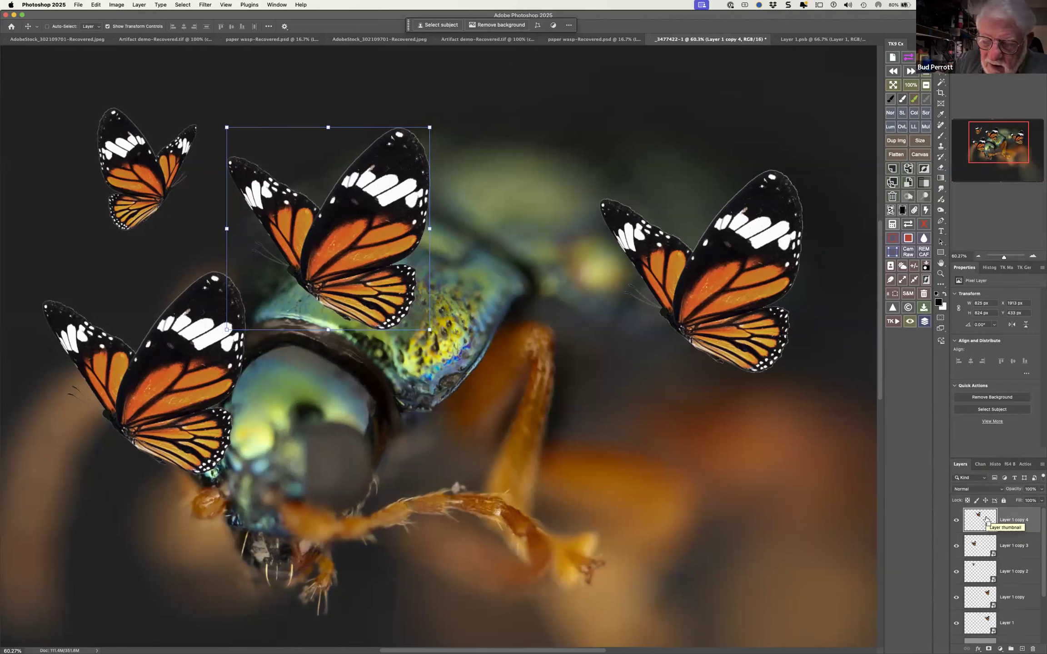
Duplicate the rasterized butterfly layer Layer 1 copy 4 and convert the duplicate to a smart object
{"action": "key", "text": "super+j"}
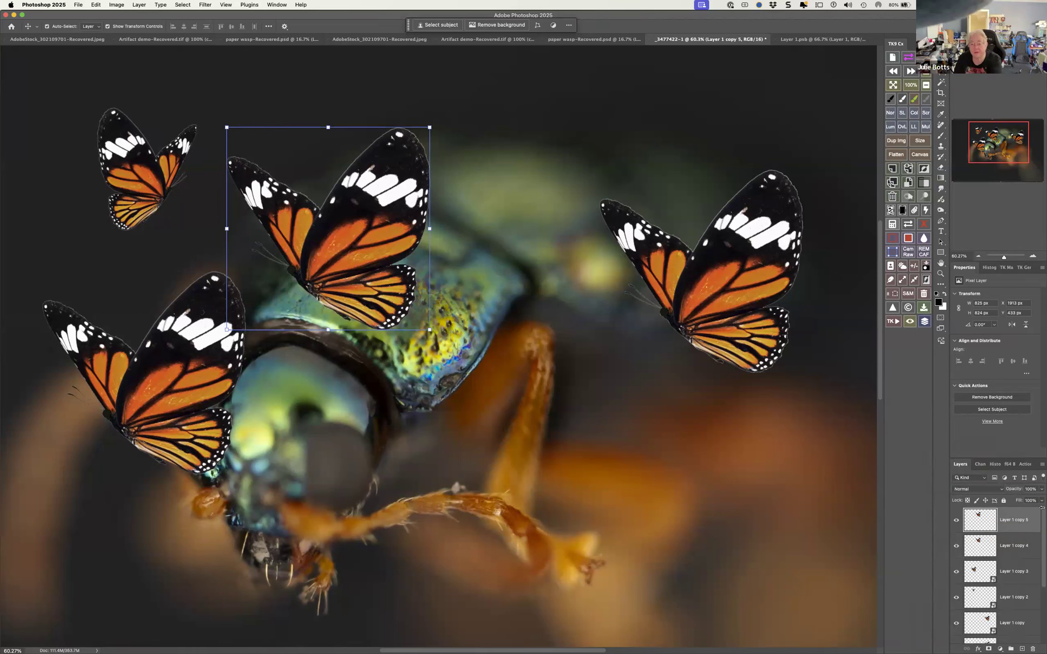
{"action": "right_click", "coordinate": [988, 521]}
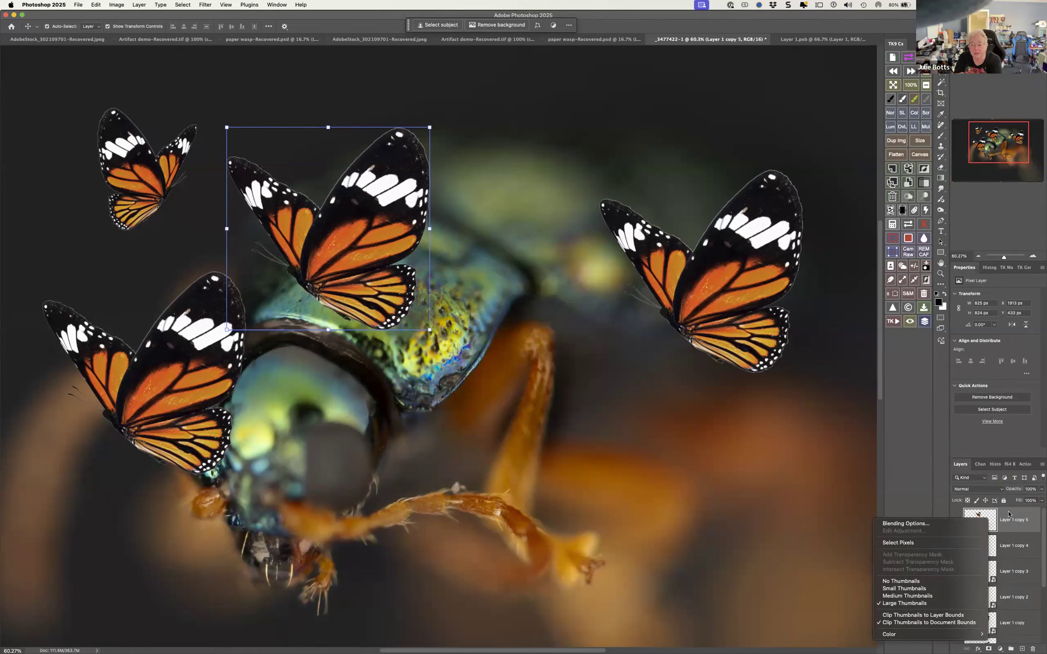
{"action": "right_click", "coordinate": [1008, 513]}
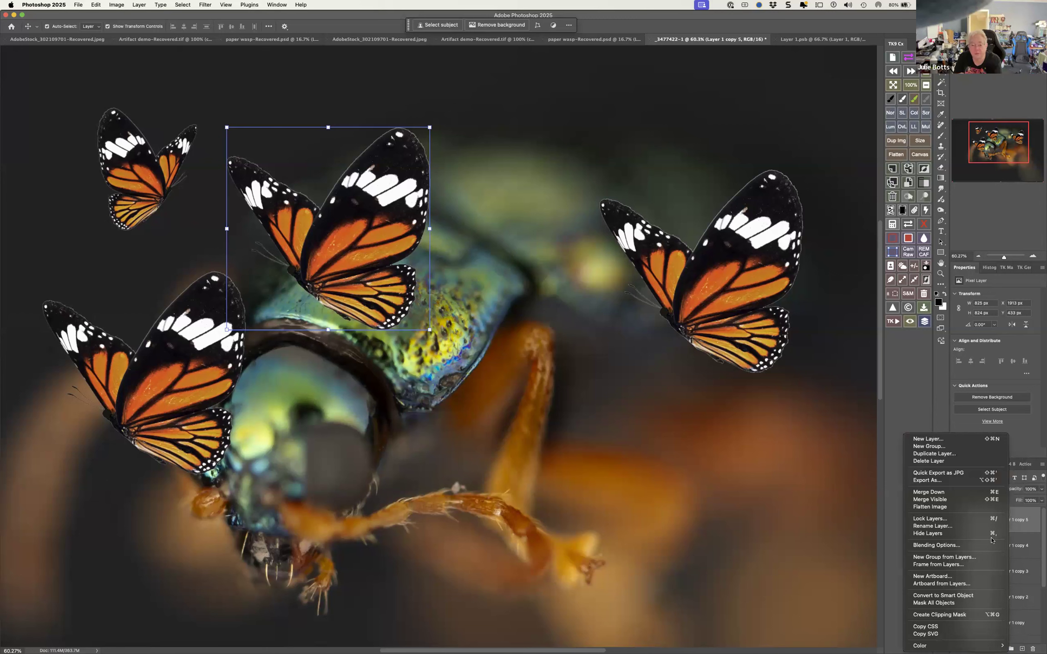
{"action": "left_click", "coordinate": [956, 597]}
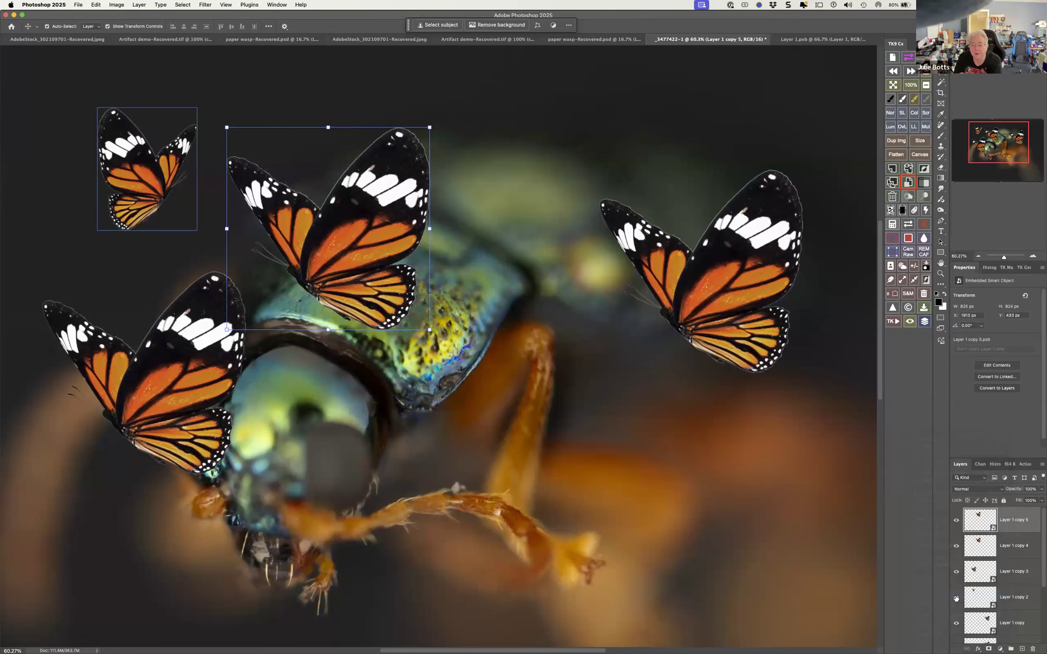
Create an independent duplicate of Layer 1 copy 5 with New Smart Object via Copy and toggle the new layer's visibility off and on
{"action": "right_click", "coordinate": [1016, 526]}
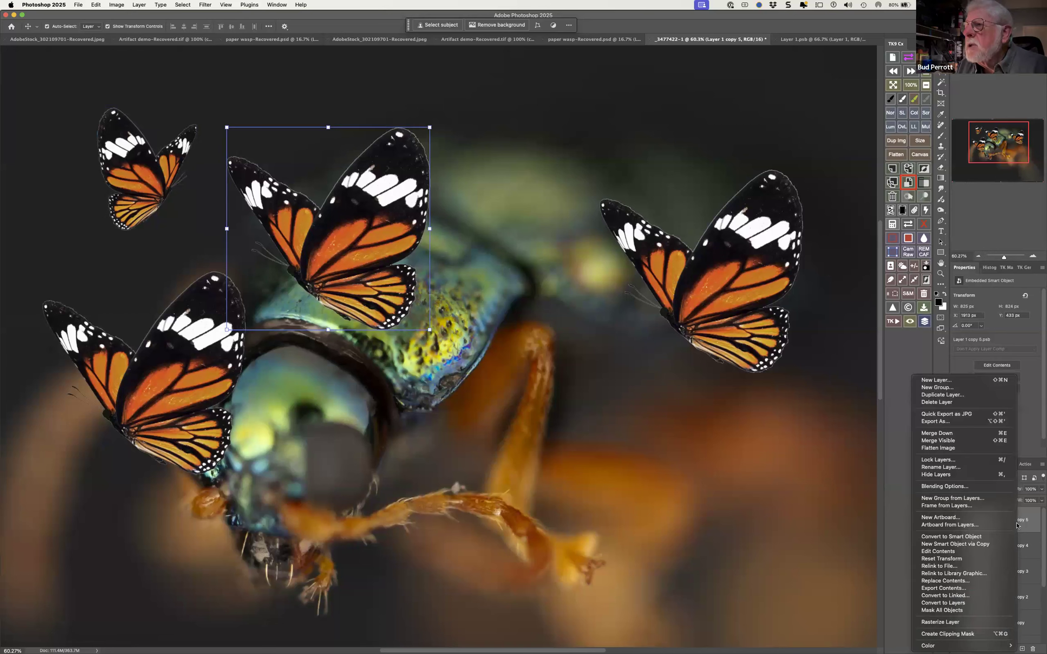
{"action": "left_click", "coordinate": [1000, 544]}
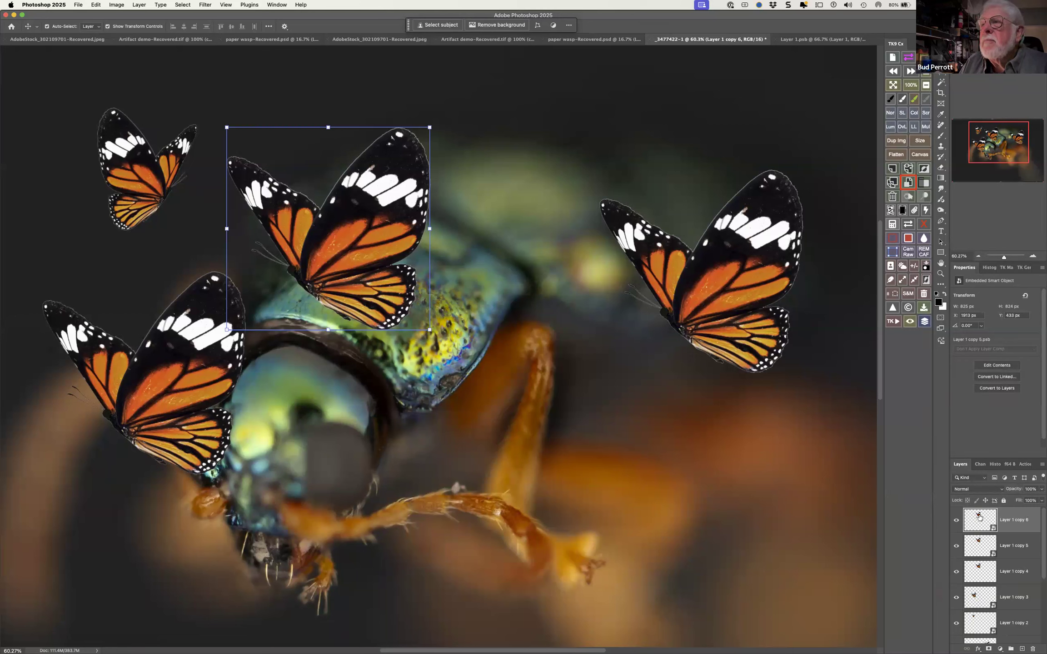
{"action": "left_click", "coordinate": [957, 520]}
{"action": "left_click", "coordinate": [957, 520]}
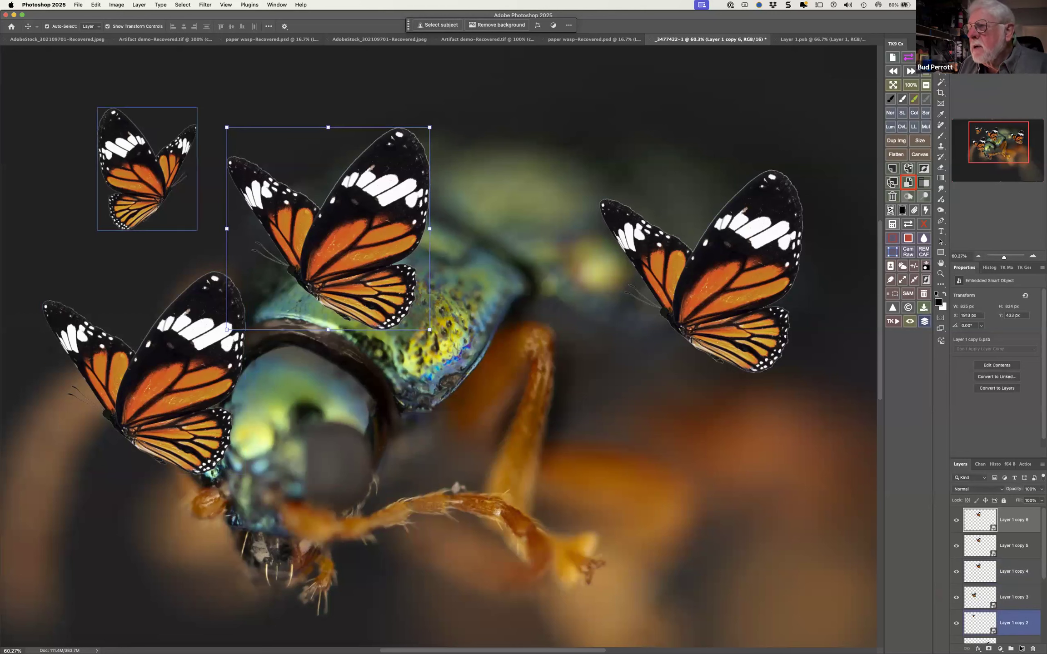
Add a Hue/Saturation adjustment layer with a slightly raised hue and clip it to Layer 1 copy 6
{"action": "left_click", "coordinate": [1000, 648]}
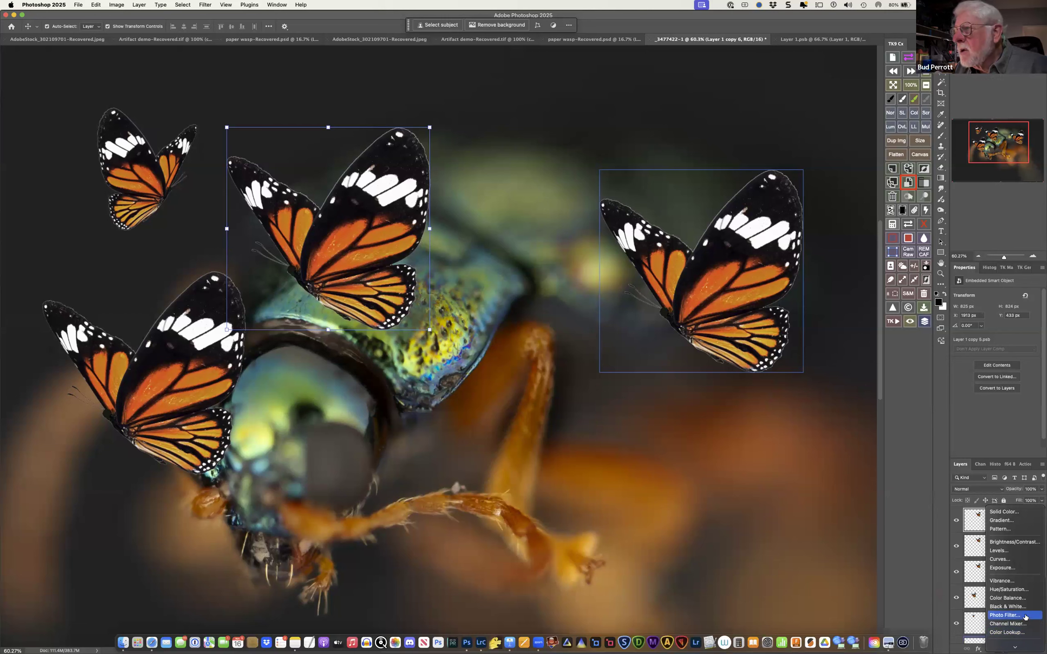
{"action": "left_click", "coordinate": [1010, 589]}
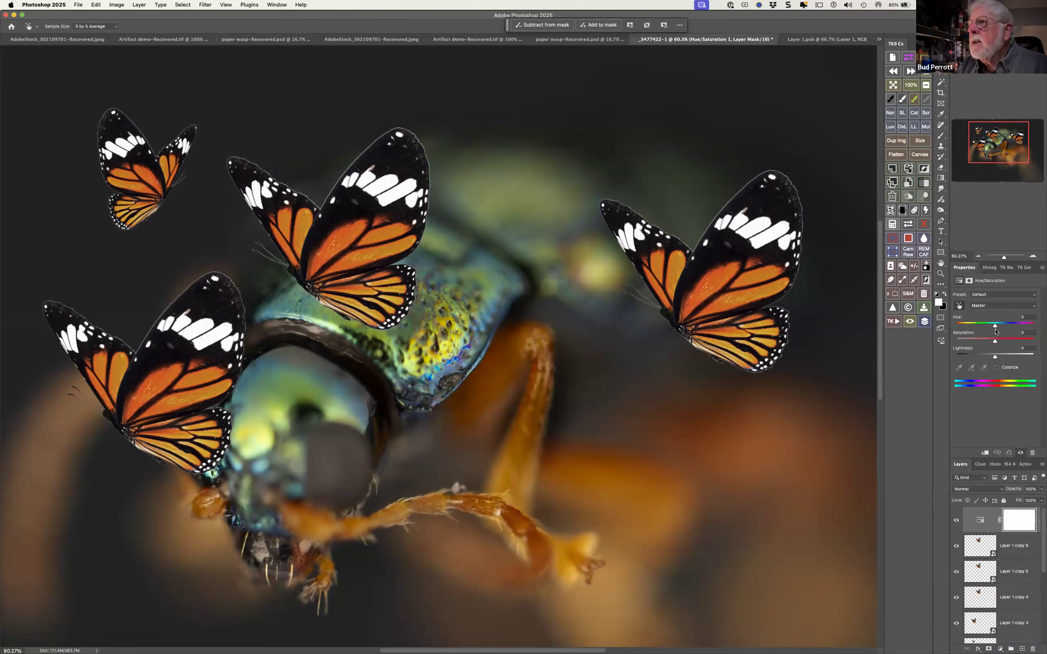
{"action": "mouse_move", "coordinate": [994, 327]}
{"action": "left_mouse_down"}
{"action": "mouse_move", "coordinate": [983, 327]}
{"action": "mouse_move", "coordinate": [1000, 327]}
{"action": "left_mouse_up"}
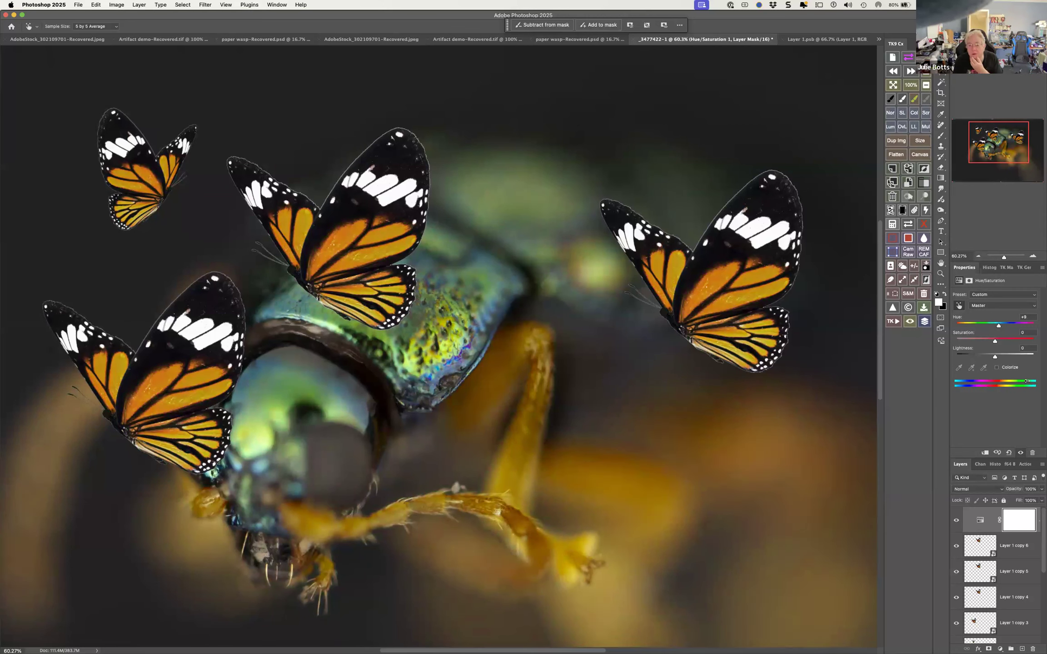
{"action": "key", "text": "super+0"}
{"action": "left_click", "coordinate": [999, 533], "text": "alt"}
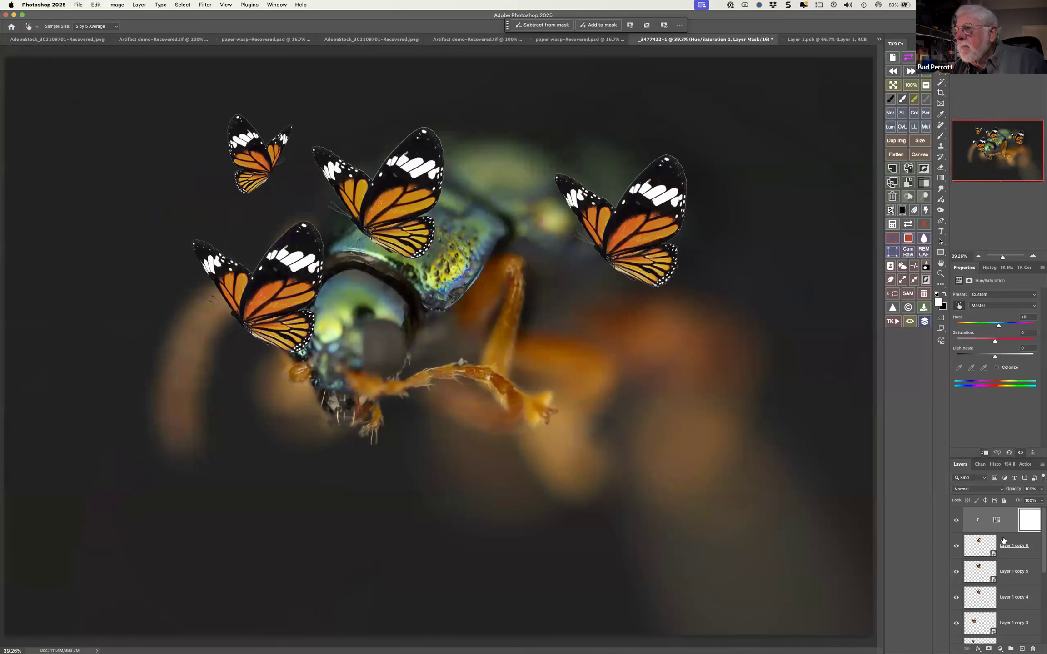
Set the hue of the clipped Hue/Saturation adjustment to about -31 to turn the butterfly on the beetle's back crimson
{"action": "left_click", "coordinate": [1003, 544]}
{"action": "key", "text": "v"}
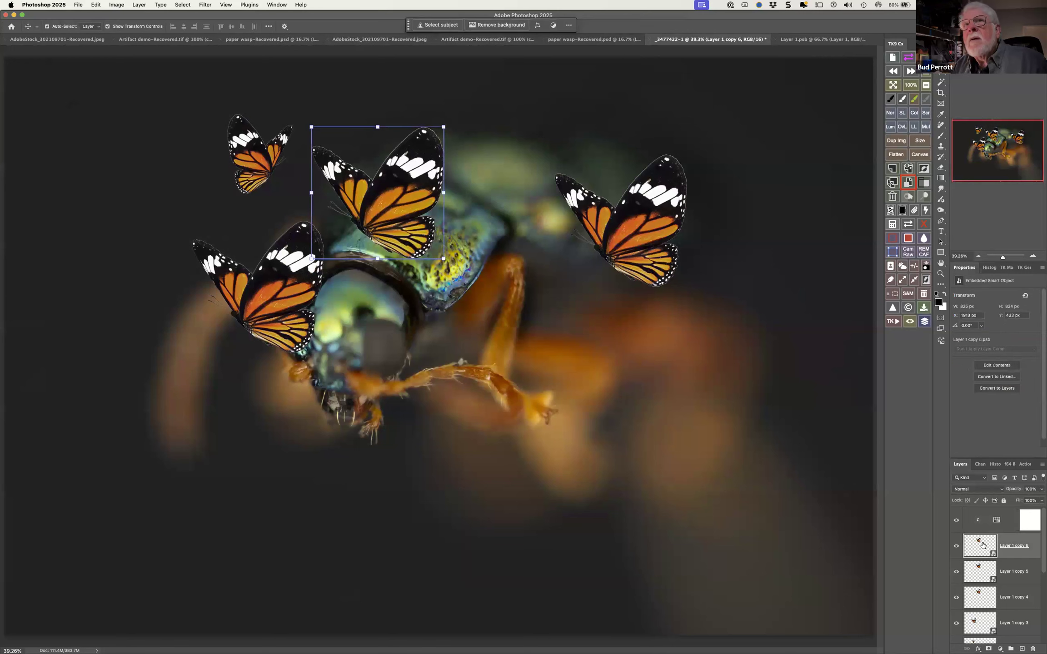
{"action": "left_click", "coordinate": [995, 521]}
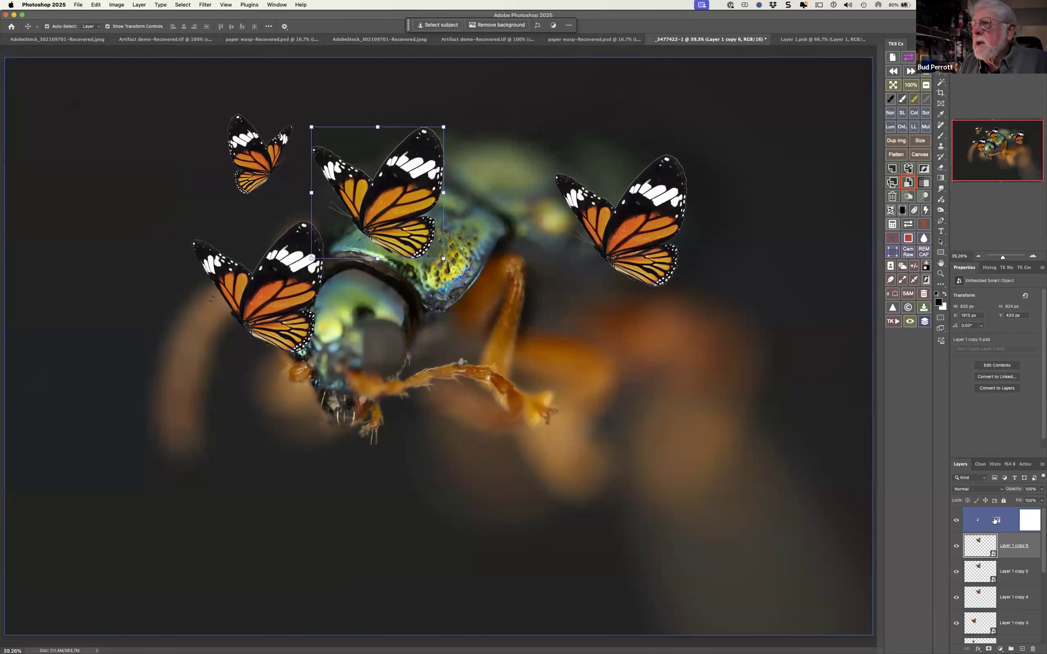
{"action": "mouse_move", "coordinate": [1001, 327]}
{"action": "left_mouse_down"}
{"action": "mouse_move", "coordinate": [960, 328]}
{"action": "mouse_move", "coordinate": [983, 328]}
{"action": "left_mouse_up"}
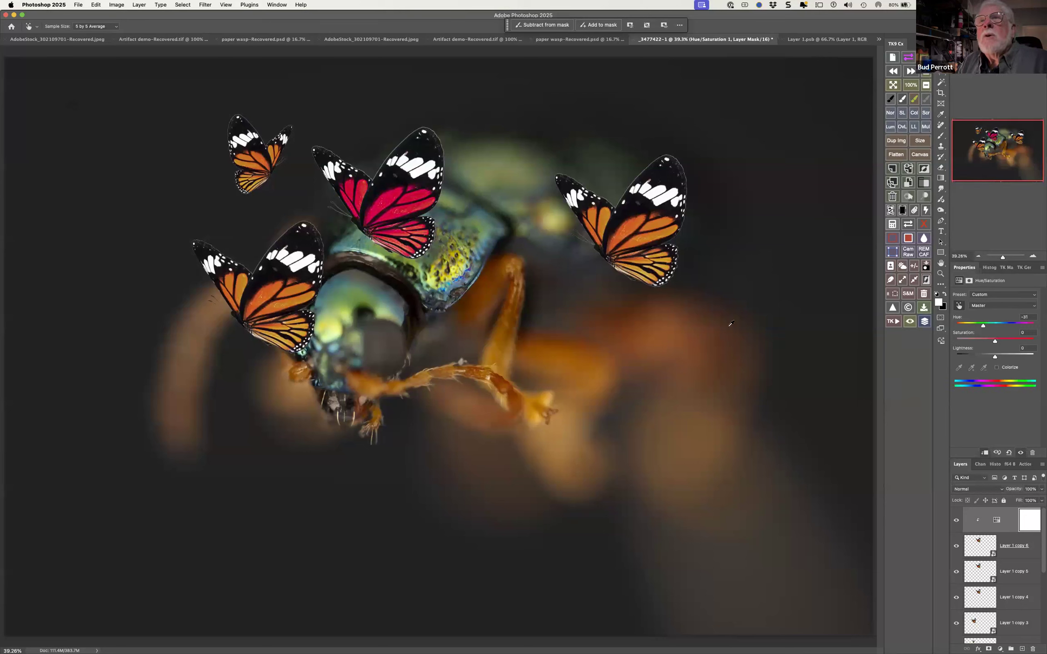
{"action": "left_click", "coordinate": [392, 211]}
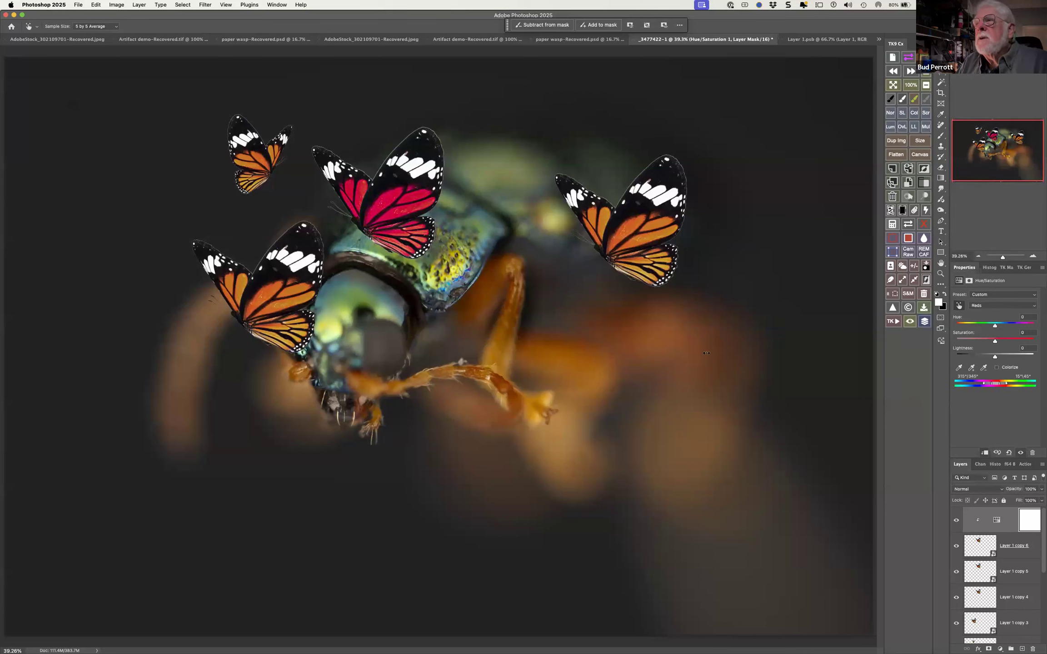
Select the recolored butterfly layer Layer 1 copy 6 and flip it horizontally with Free Transform
{"action": "left_click", "coordinate": [981, 550]}
{"action": "key", "text": "v"}
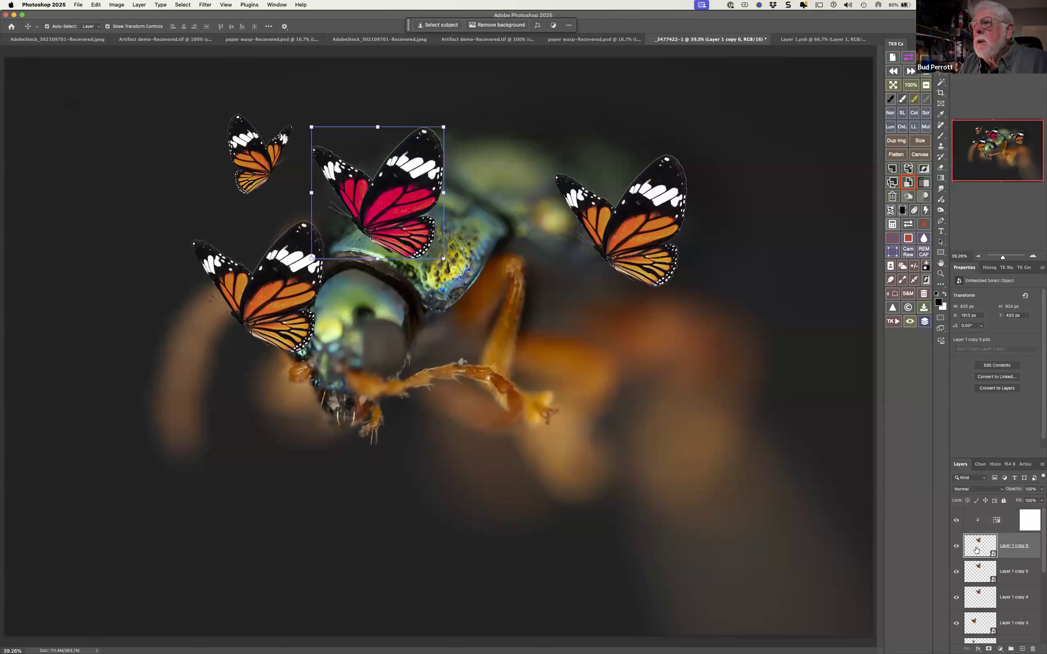
{"action": "left_click", "coordinate": [961, 518]}
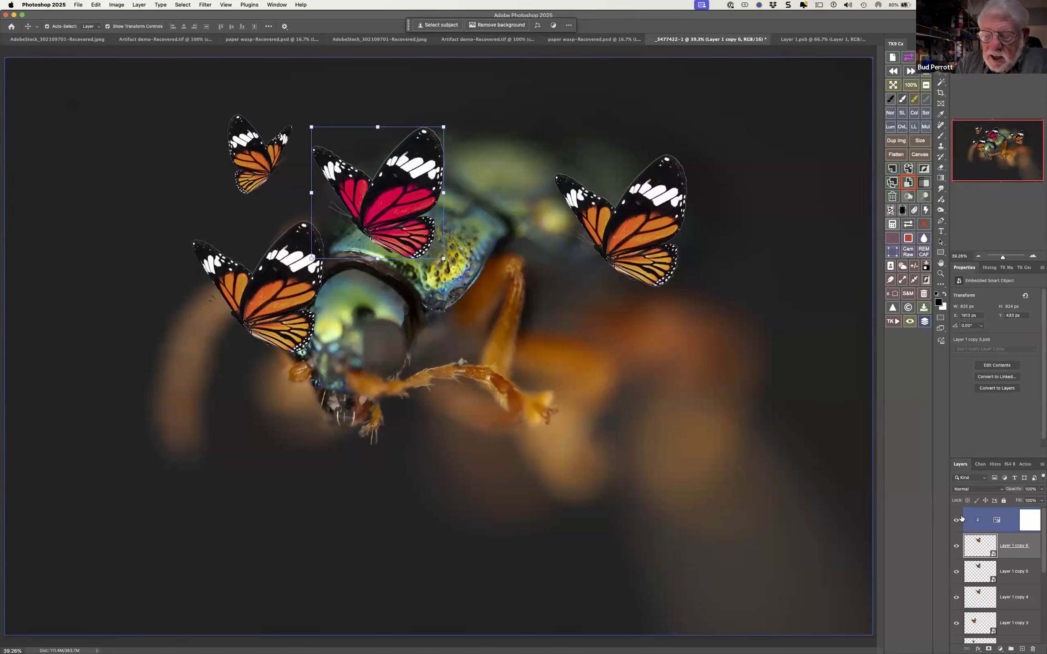
{"action": "key", "text": "super+t"}
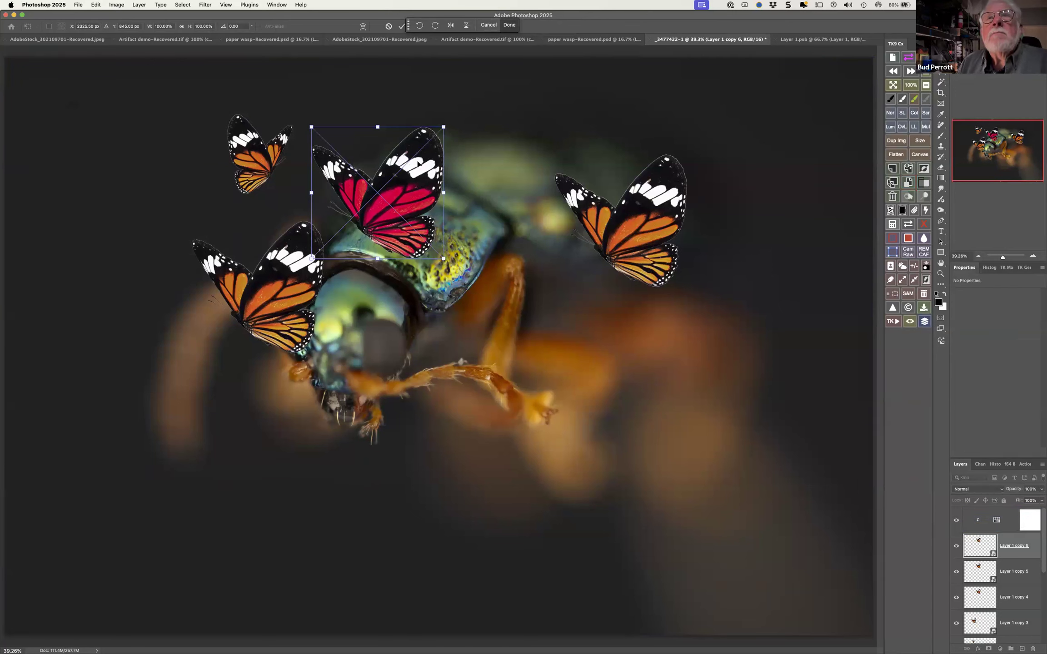
{"action": "right_click", "coordinate": [330, 214]}
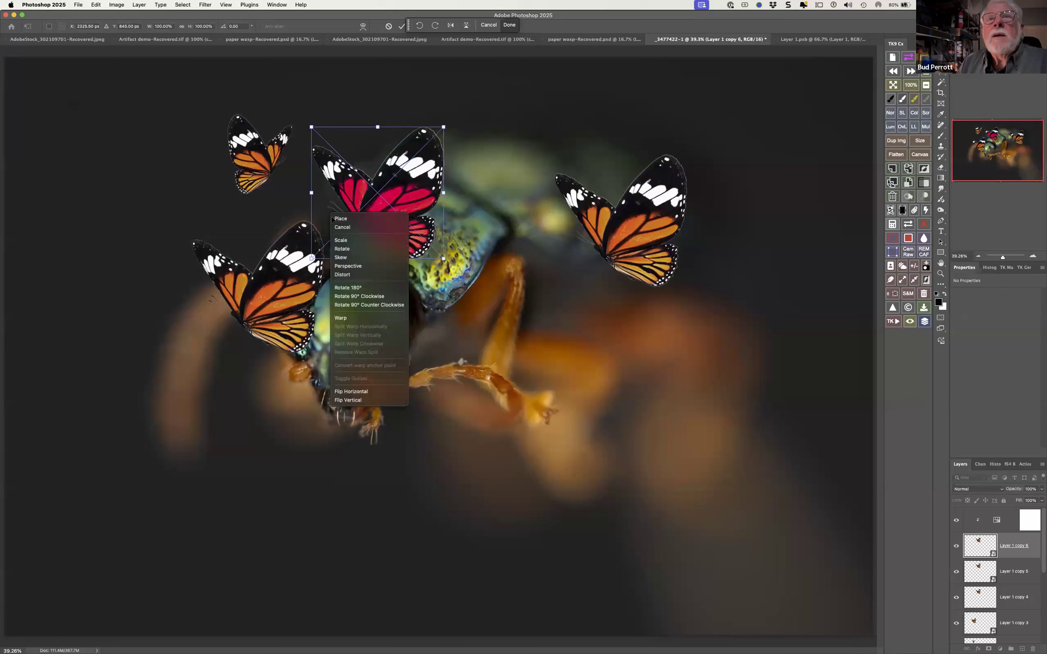
{"action": "left_click", "coordinate": [365, 391]}
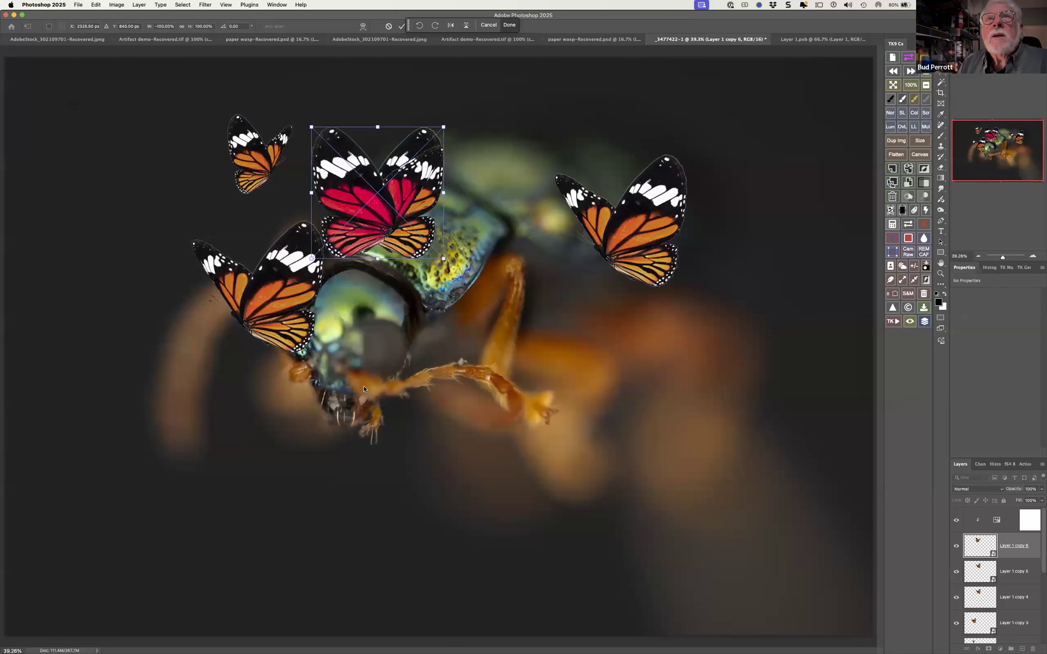
Move the flipped crimson butterfly to the dark lower-left area of the photo, scaled to about 85% and rotated about 9° counterclockwise
{"action": "left_click_drag", "start_coordinate": [377, 206], "coordinate": [249, 499]}
{"action": "left_click_drag", "start_coordinate": [256, 411], "coordinate": [237, 433]}
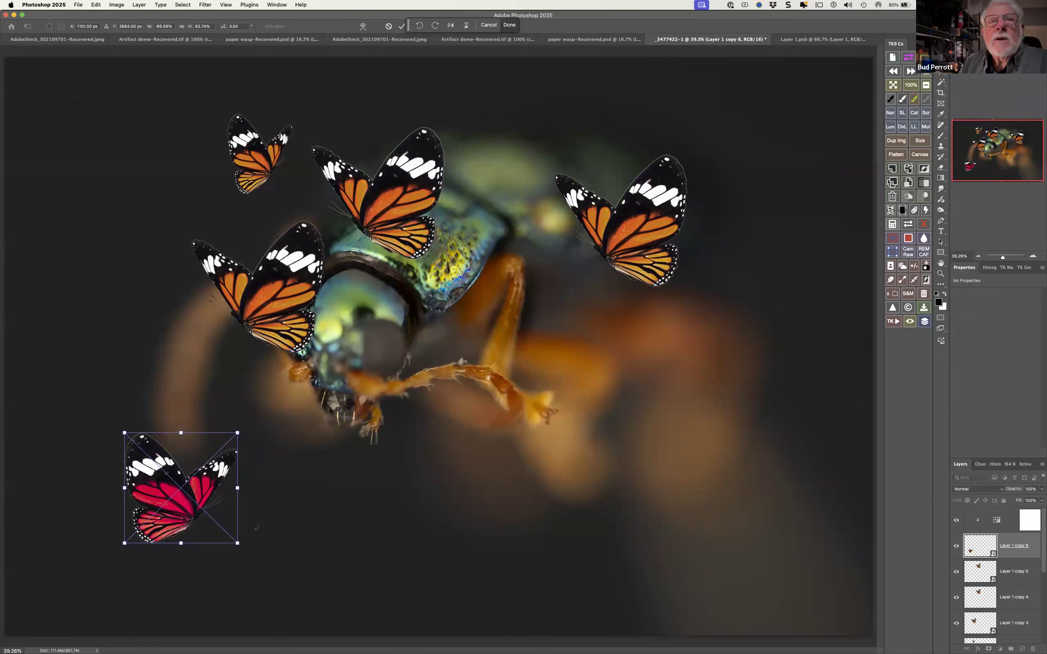
{"action": "left_click_drag", "start_coordinate": [244, 548], "coordinate": [310, 535]}
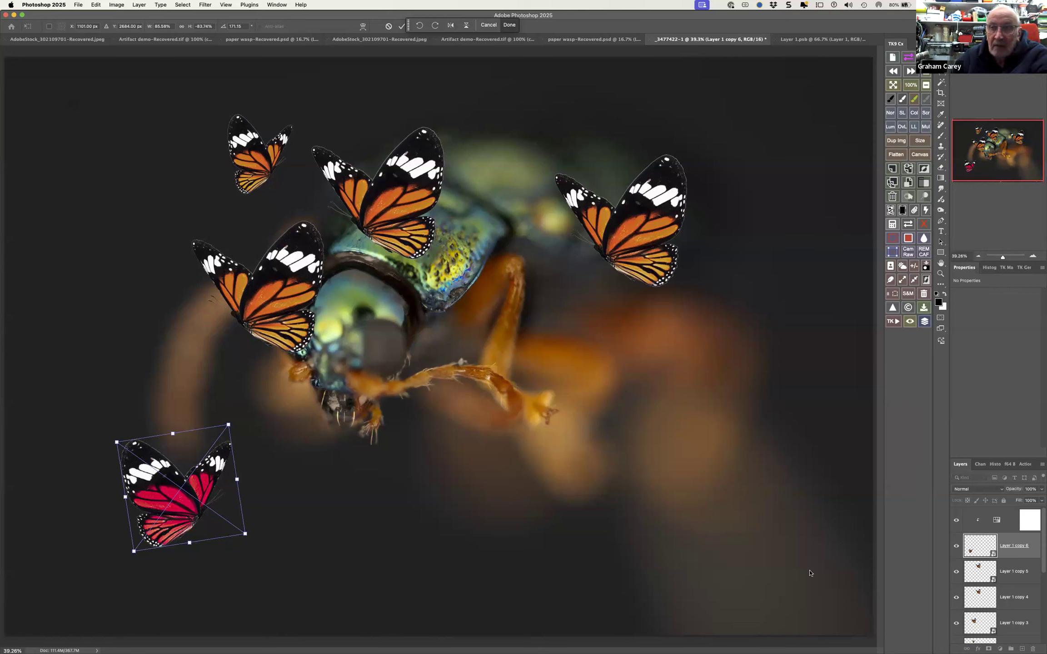
{"action": "mouse_move", "coordinate": [818, 649]}
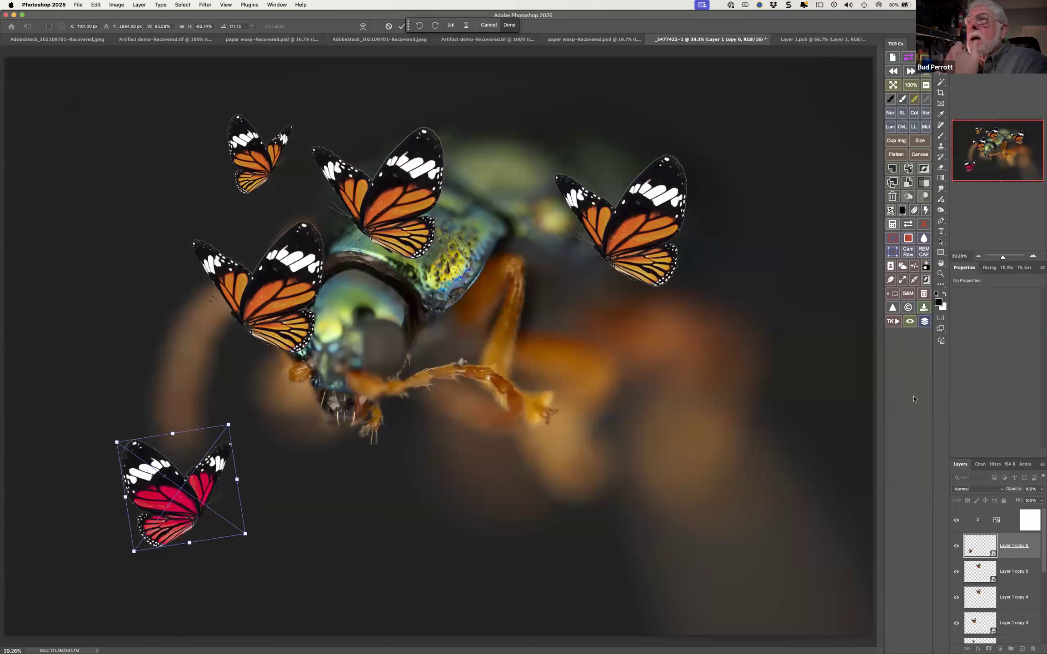
{"action": "mouse_move", "coordinate": [446, 649]}
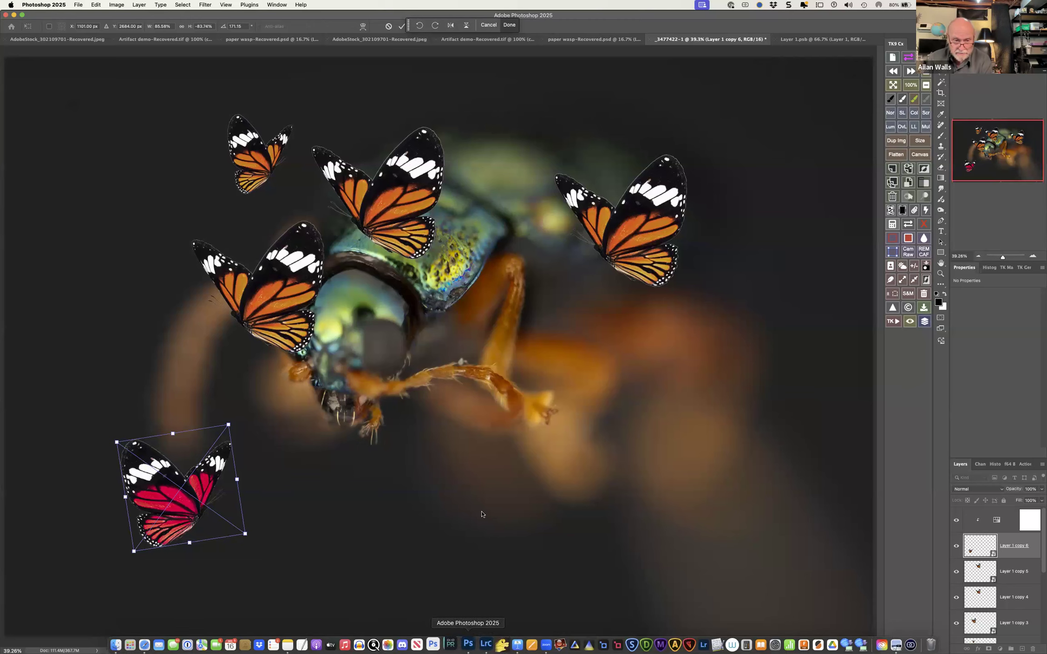
{"action": "key", "text": "F11"}
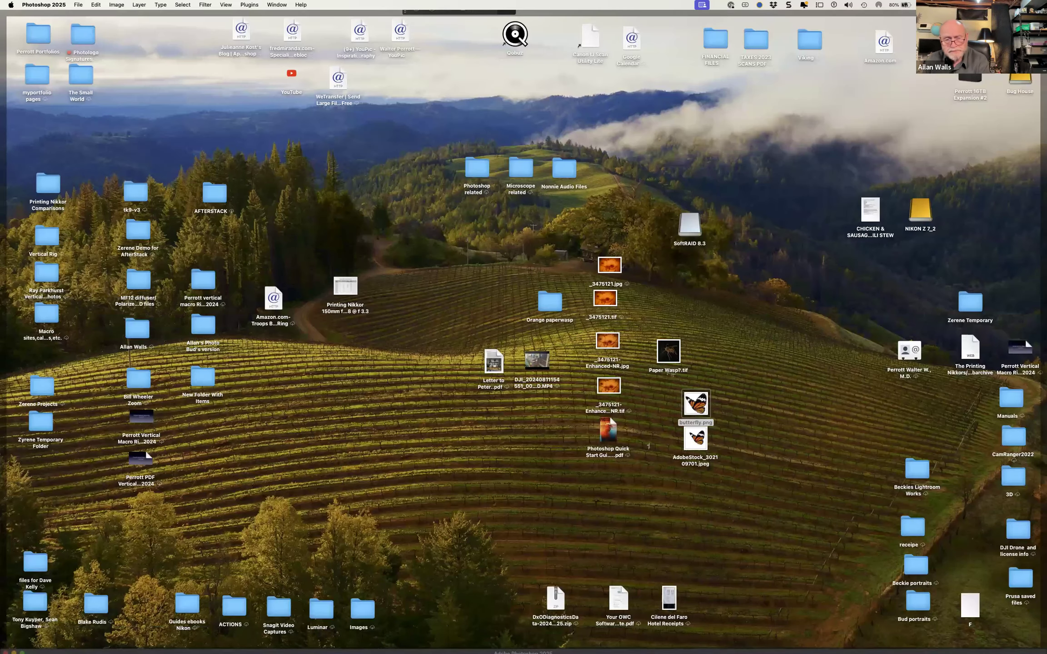
{"action": "key", "text": "F11"}
{"action": "mouse_move", "coordinate": [1, 2]}
{"action": "left_click", "coordinate": [468, 156]}
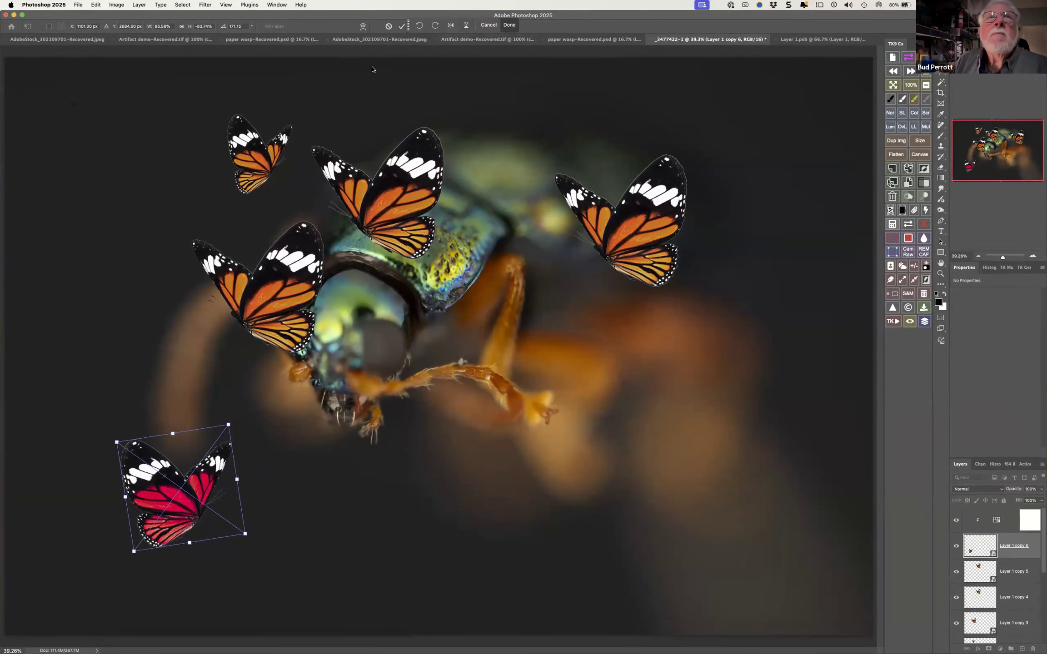
Switch to the paper wasp-Recovered.psd document and draw a rectangular marquee selection around the foot of one of the wasp's lower legs
{"action": "left_click", "coordinate": [289, 40]}
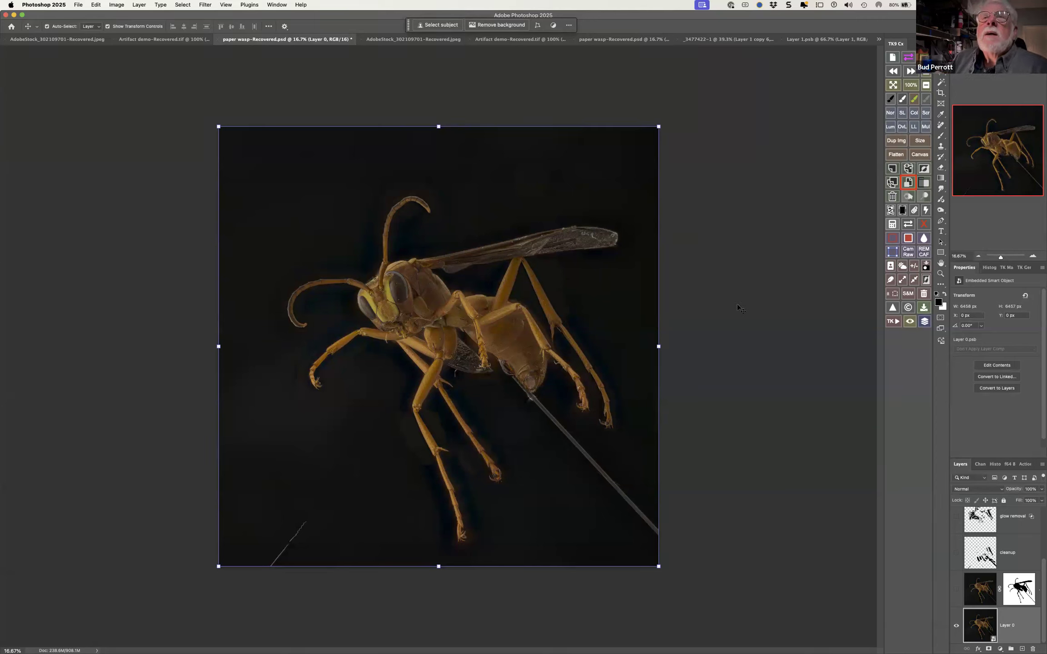
{"action": "left_click", "coordinate": [746, 320]}
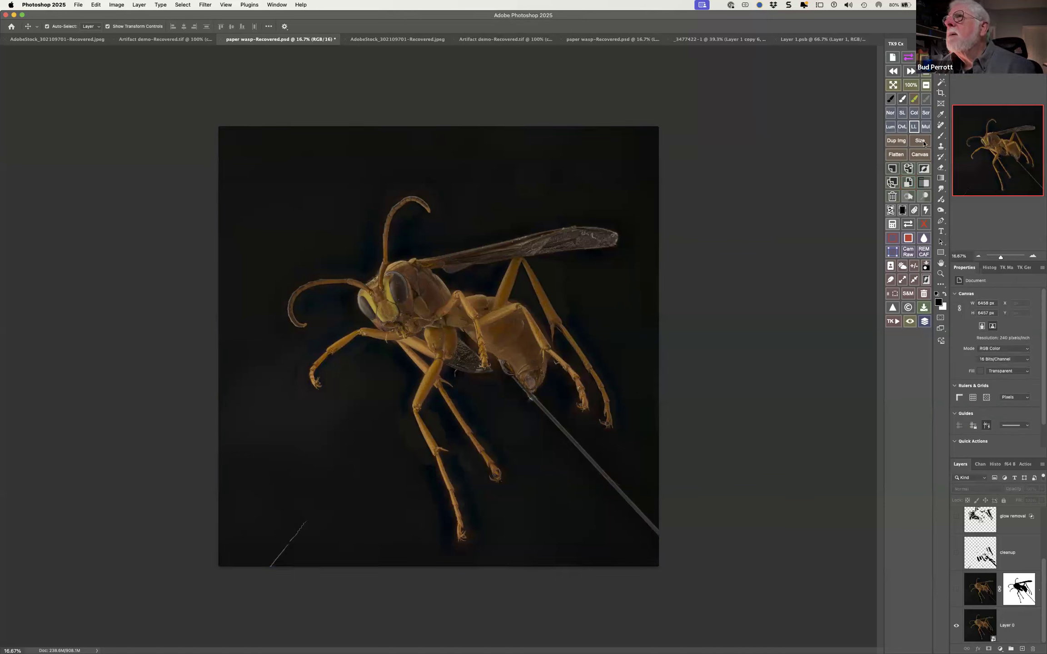
{"action": "left_click", "coordinate": [941, 136]}
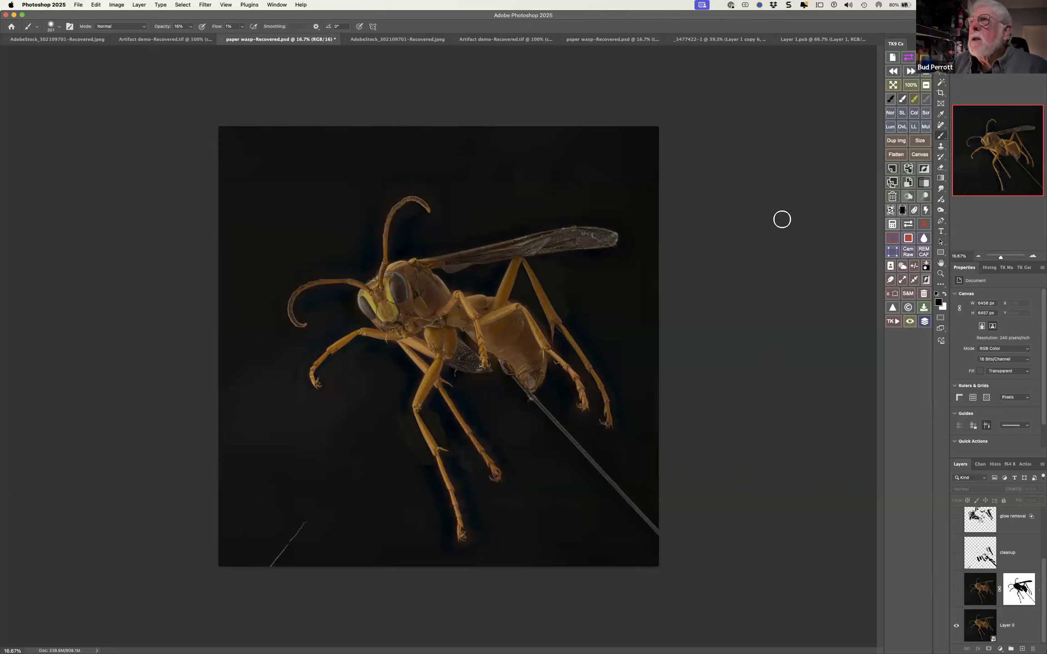
{"action": "key", "text": "m"}
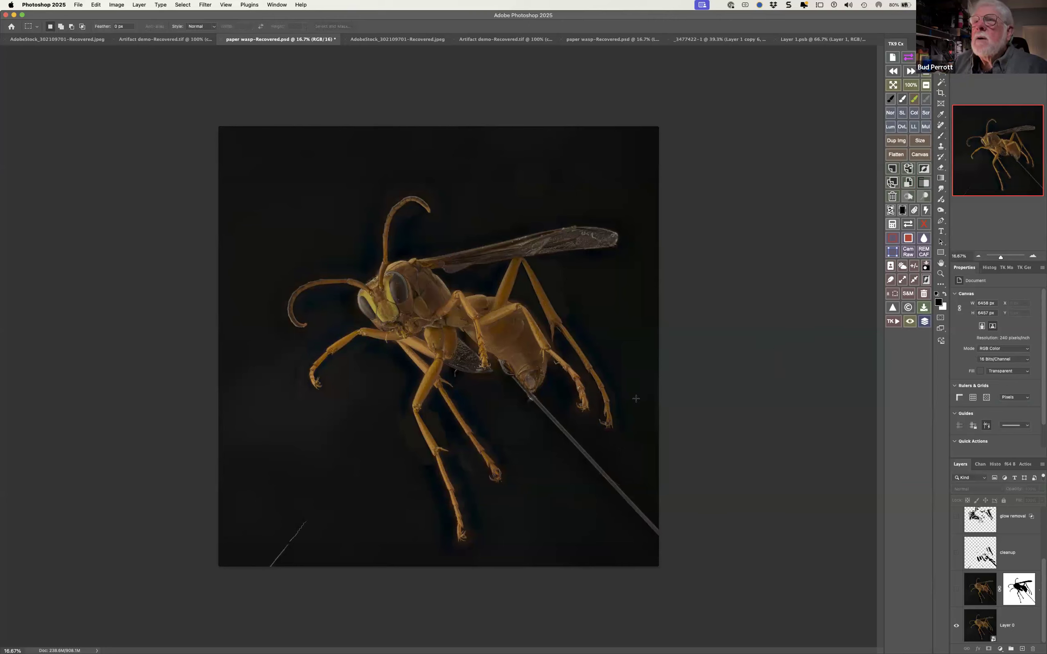
{"action": "mouse_move", "coordinate": [454, 424]}
{"action": "left_mouse_down"}
{"action": "mouse_move", "coordinate": [484, 434]}
{"action": "mouse_move", "coordinate": [522, 490]}
{"action": "left_mouse_up"}
{"action": "mouse_move", "coordinate": [717, 647]}
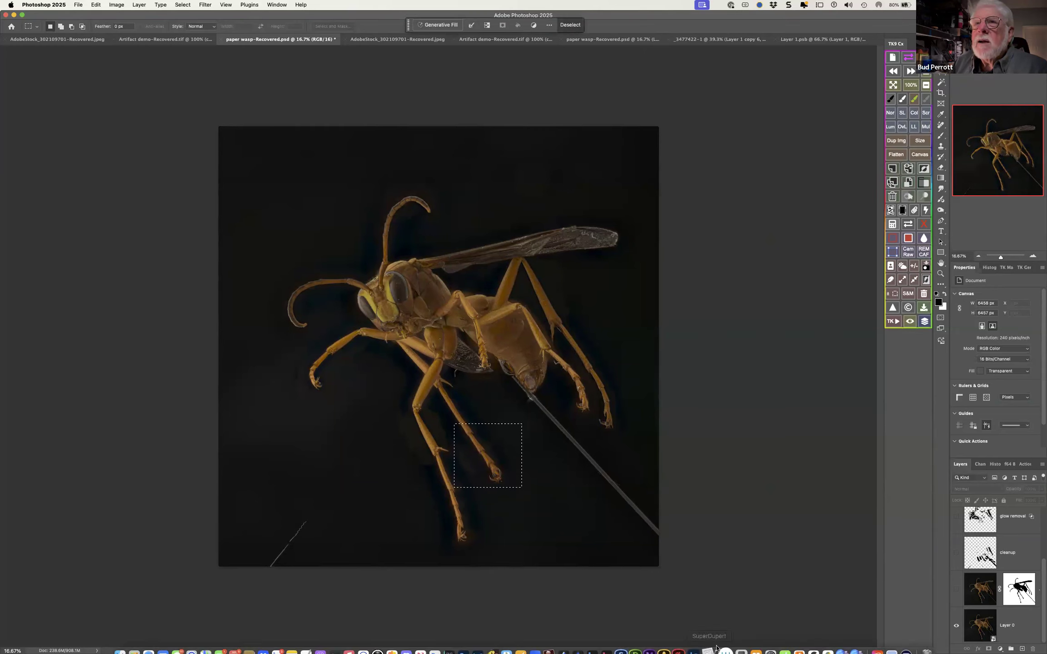
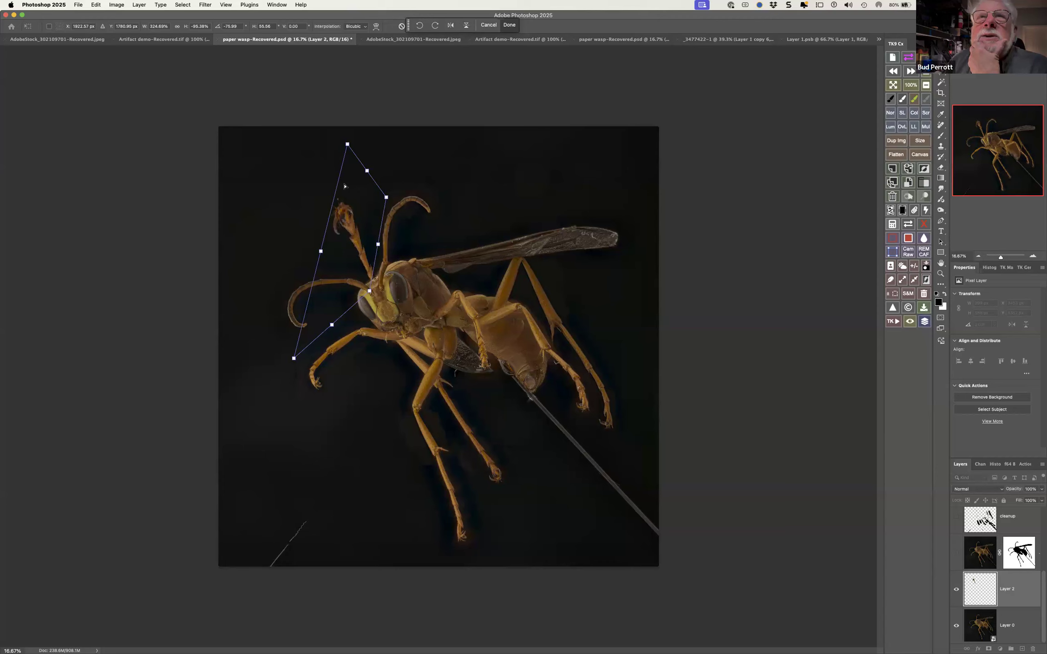
Stretch the leg copy on the wasp's head farther upward with Free Transform and commit the distortion
{"action": "left_click_drag", "start_coordinate": [346, 142], "coordinate": [327, 36]}
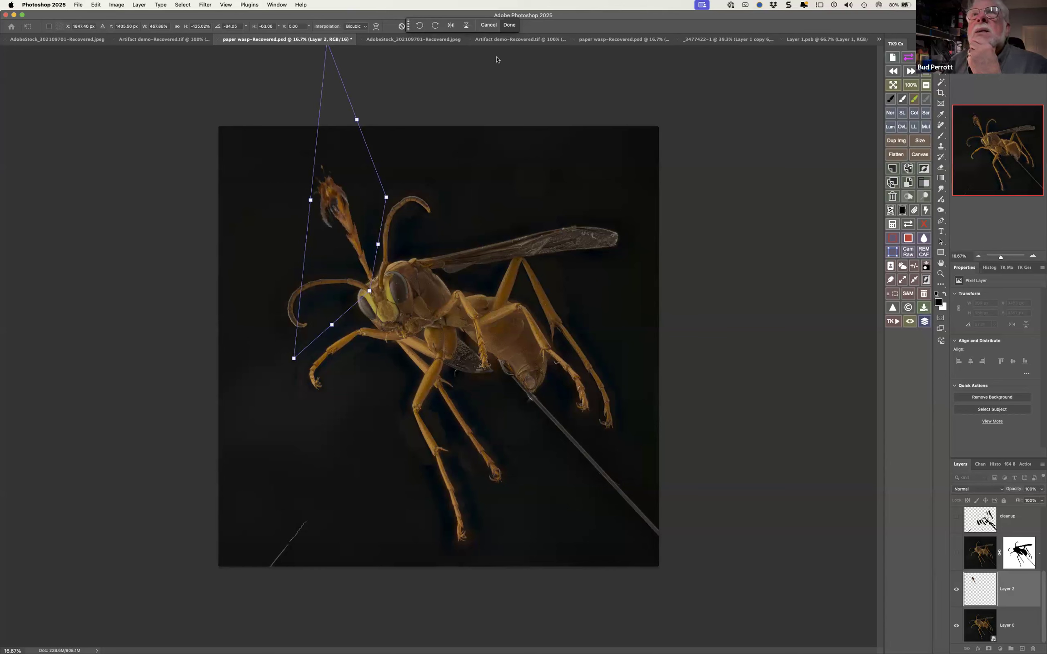
{"action": "left_click", "coordinate": [509, 25]}
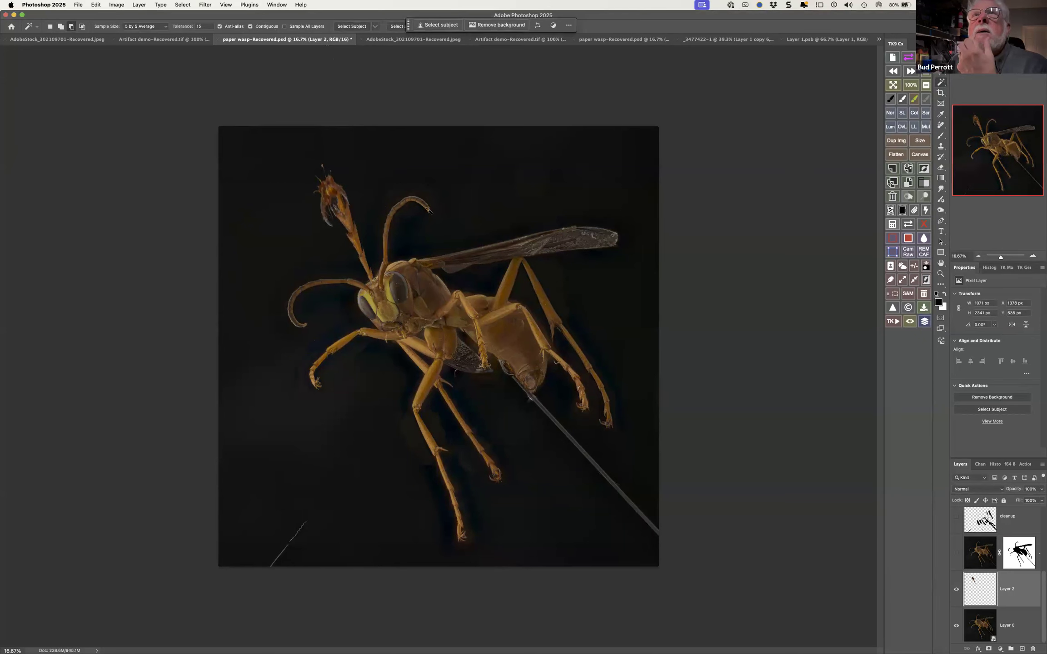
Start Puppet Warp on Layer 2 and place two pins at the middle joint of the leg on the wasp's head
{"action": "left_click", "coordinate": [78, 5]}
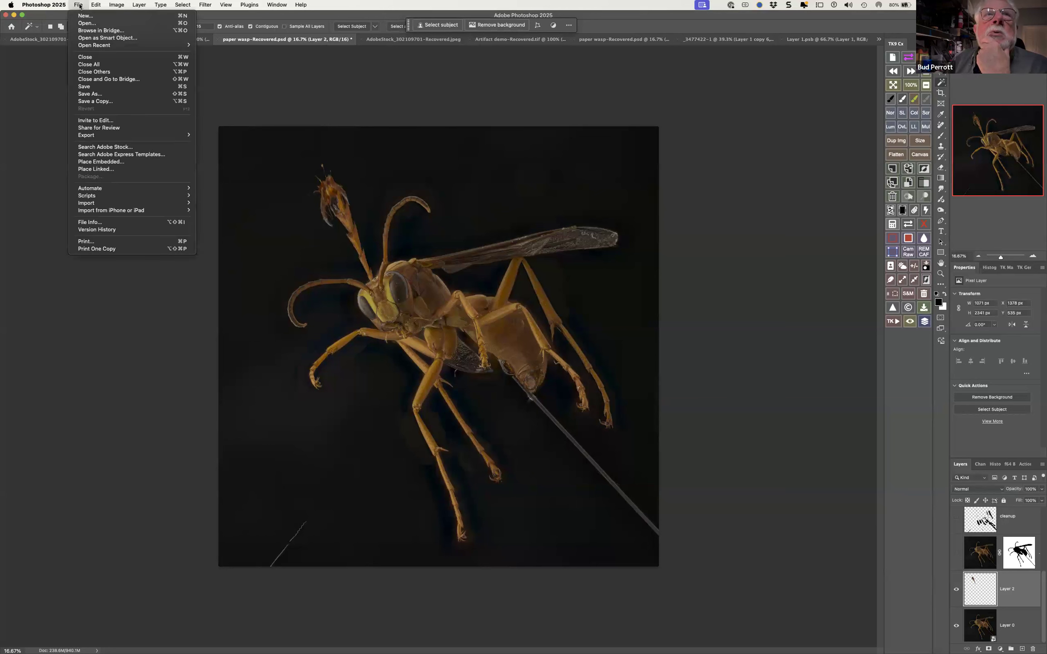
{"action": "mouse_move", "coordinate": [93, 5]}
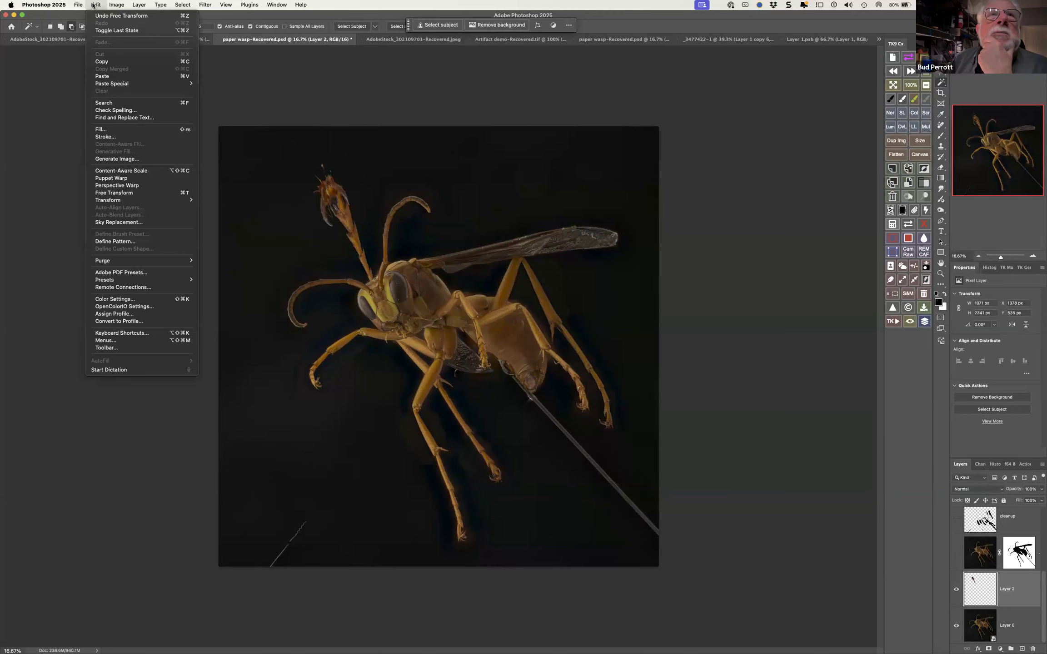
{"action": "left_click", "coordinate": [119, 178]}
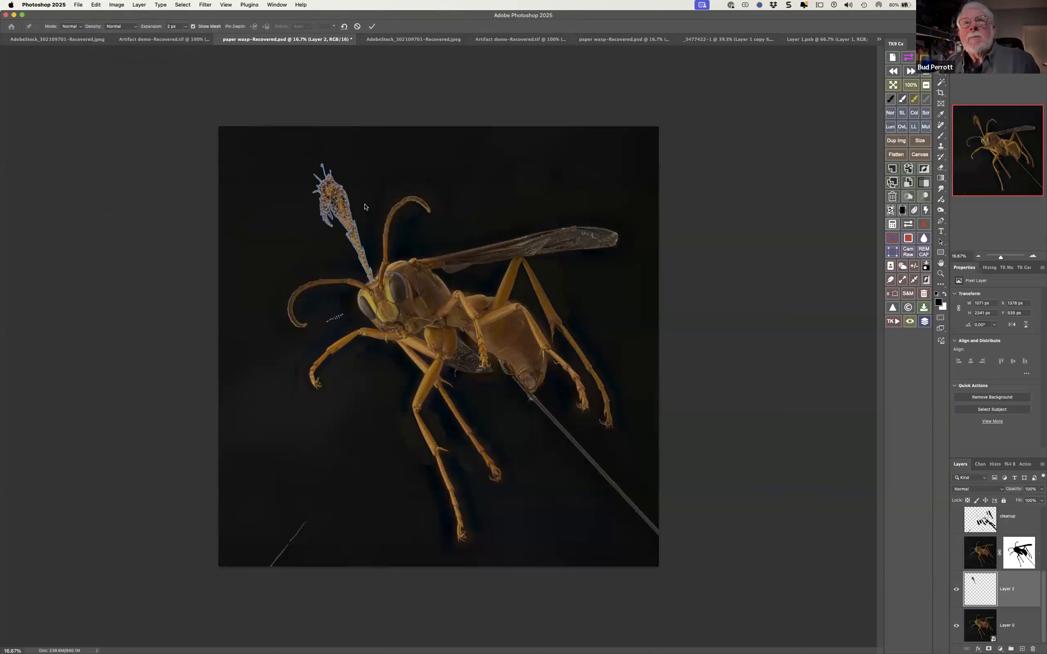
{"action": "left_click", "coordinate": [340, 216], "text": "super"}
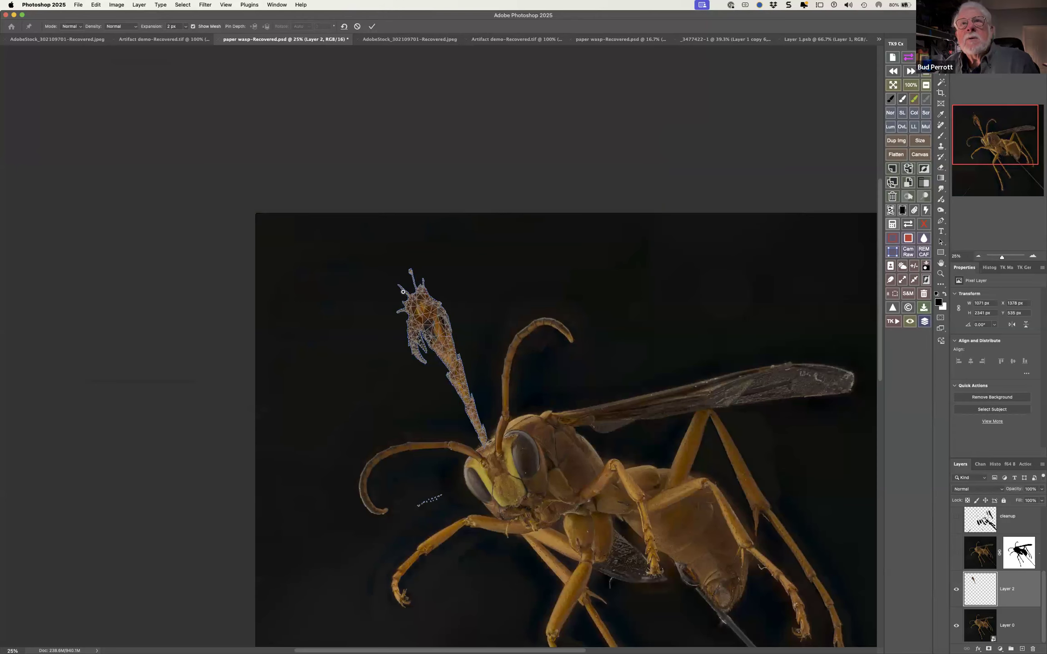
{"action": "left_click", "coordinate": [450, 406], "text": "super"}
{"action": "left_click", "coordinate": [458, 352], "text": "super"}
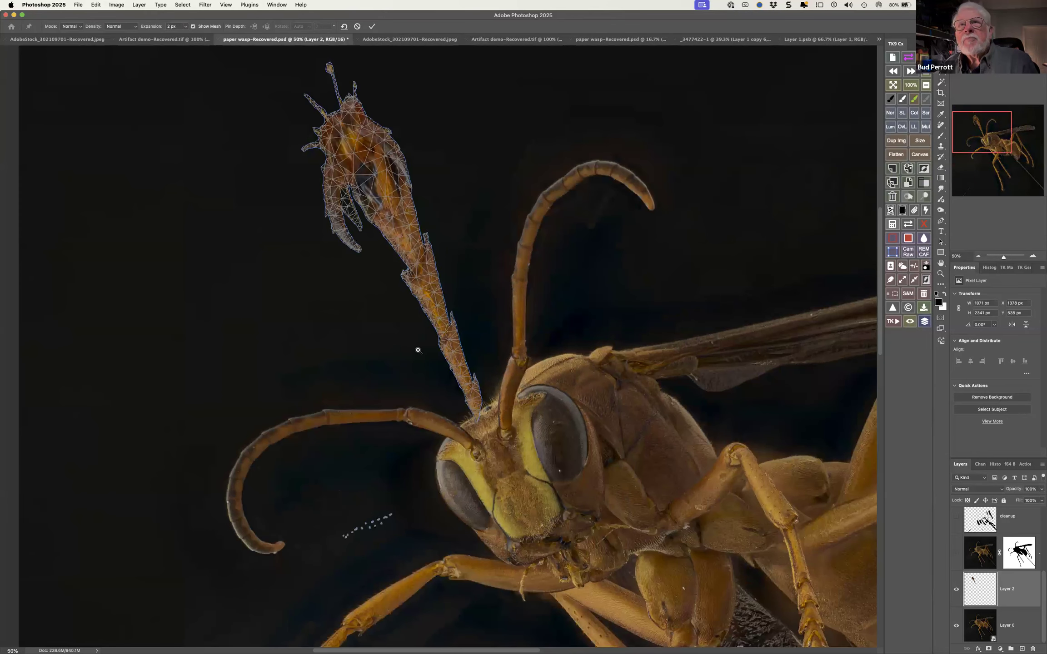
{"action": "left_click", "coordinate": [434, 345], "text": "super"}
{"action": "scroll", "coordinate": [456, 402], "scroll_direction": "up", "scroll_amount": 3}
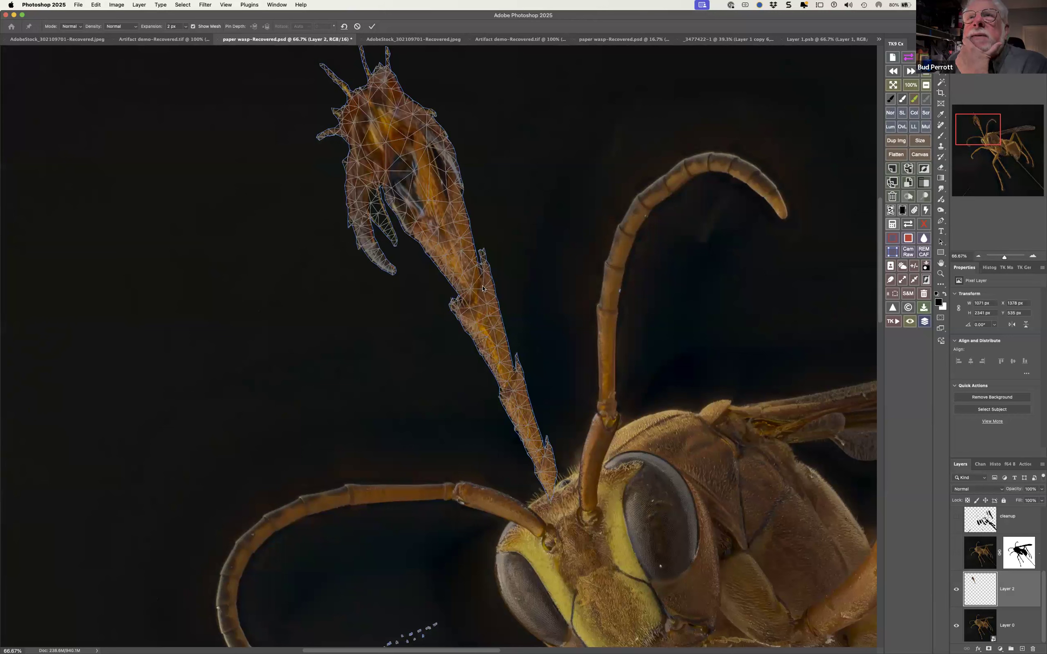
{"action": "left_click", "coordinate": [470, 309]}
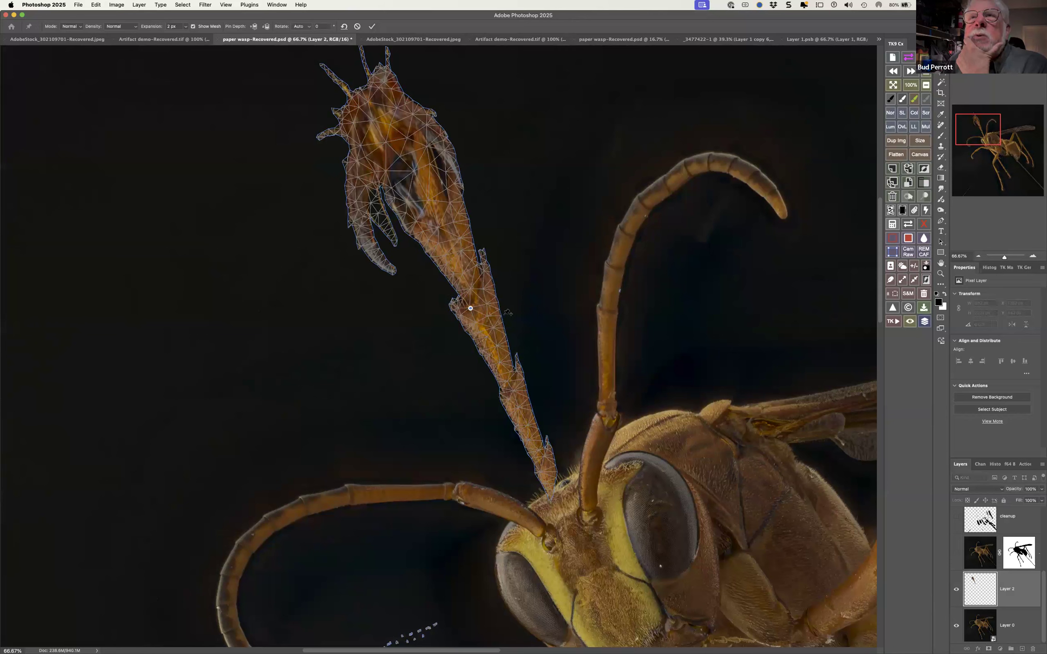
{"action": "left_click", "coordinate": [484, 289]}
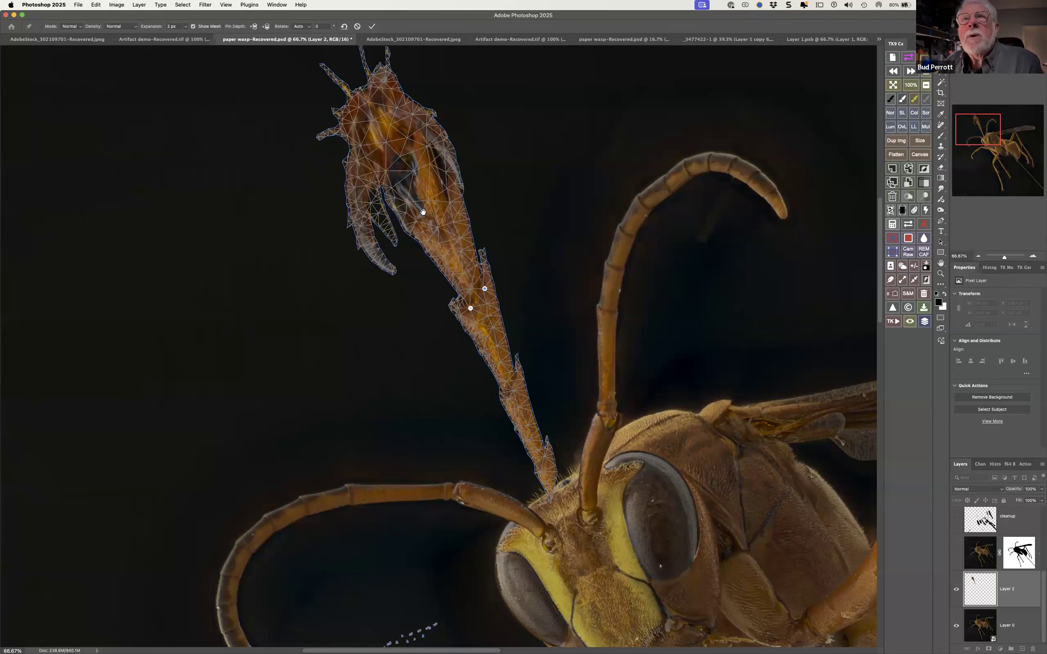
Pin the tip of the foot and bend it outward to the left, adding two adjusted pins between foot and joint
{"action": "left_click_drag", "start_coordinate": [428, 226], "coordinate": [440, 282]}
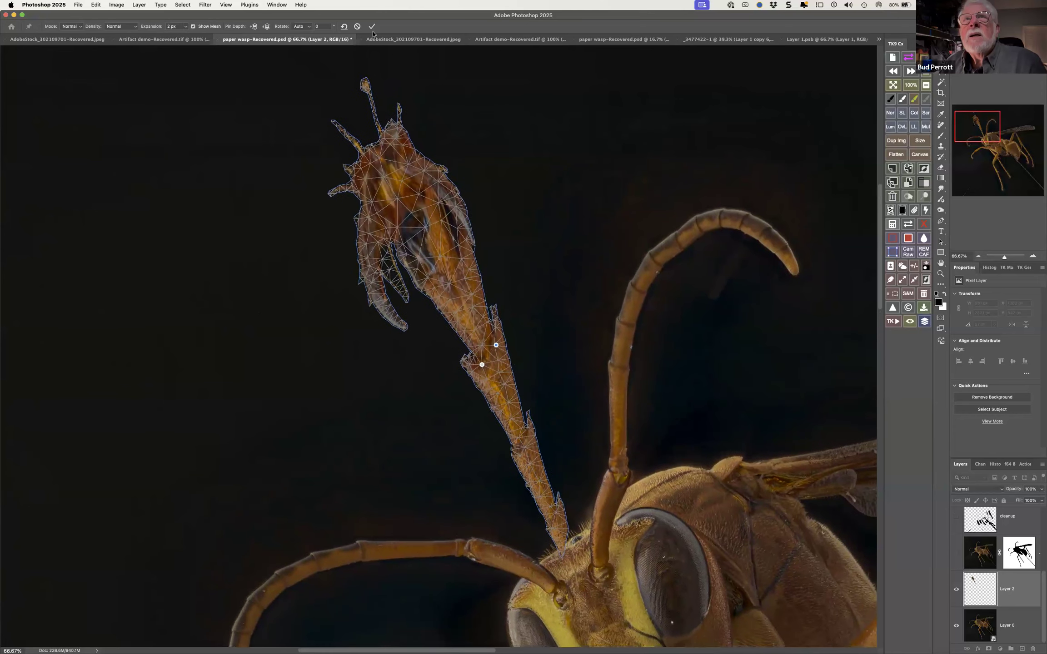
{"action": "left_click", "coordinate": [365, 80]}
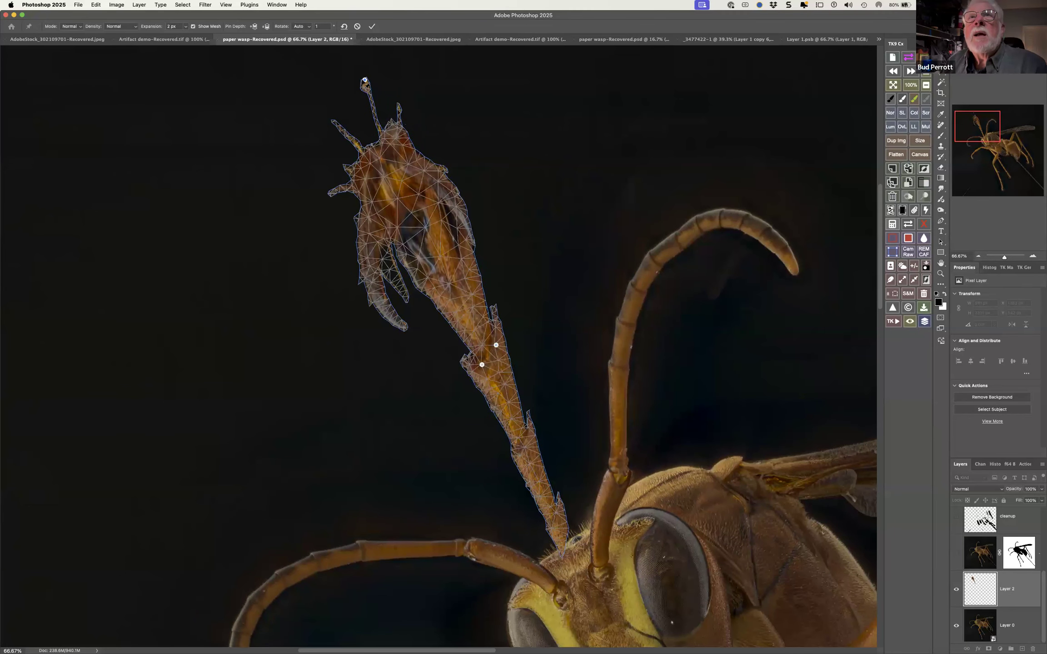
{"action": "left_click_drag", "start_coordinate": [365, 80], "coordinate": [217, 185]}
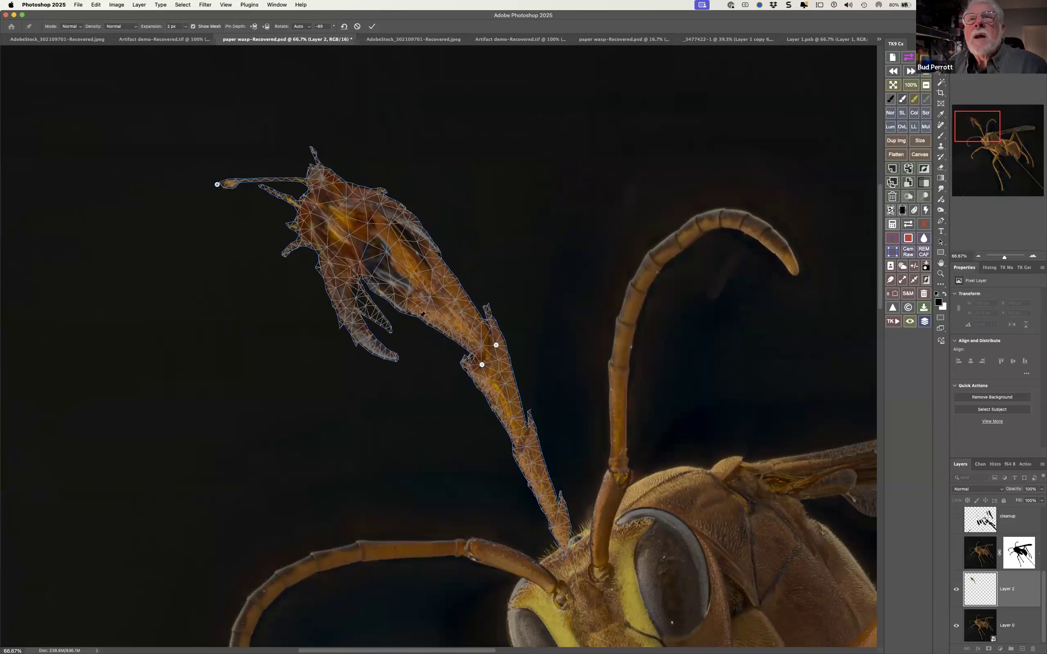
{"action": "left_click_drag", "start_coordinate": [414, 271], "coordinate": [408, 279]}
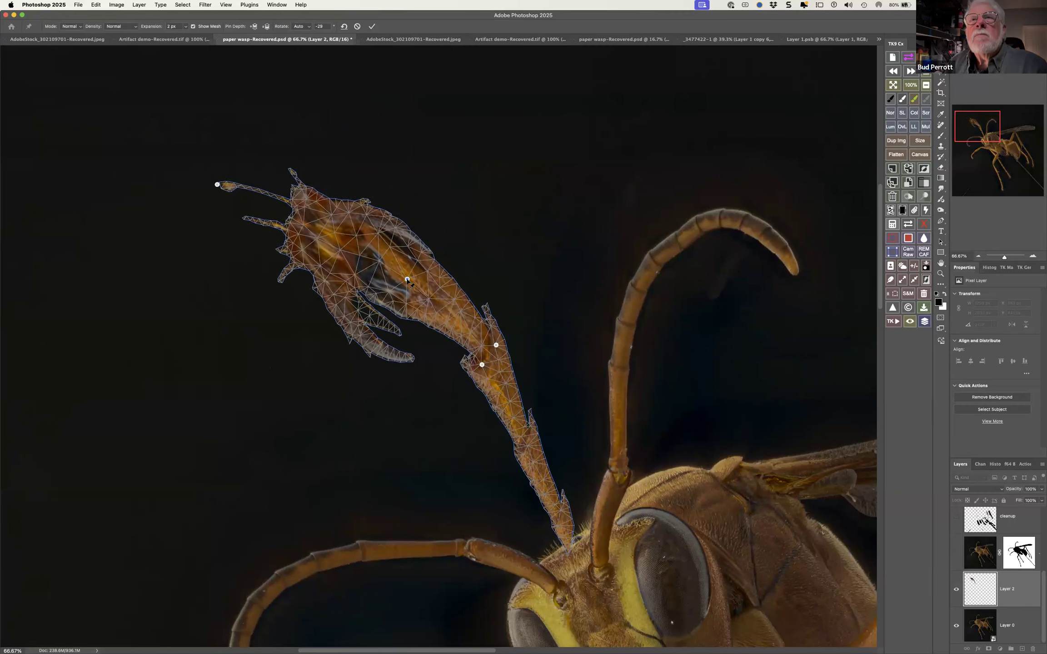
{"action": "left_click", "coordinate": [462, 312]}
{"action": "left_click_drag", "start_coordinate": [461, 312], "coordinate": [457, 315]}
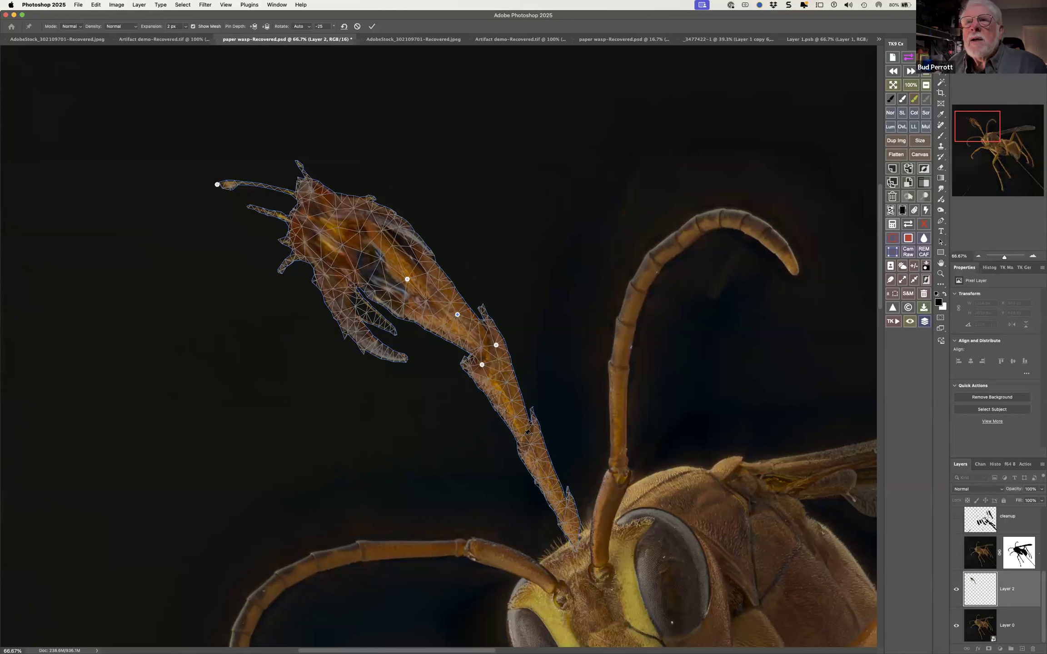
Anchor the lower part of the warped leg with a row of pins from below the joint to the wasp's head
{"action": "left_click", "coordinate": [525, 435]}
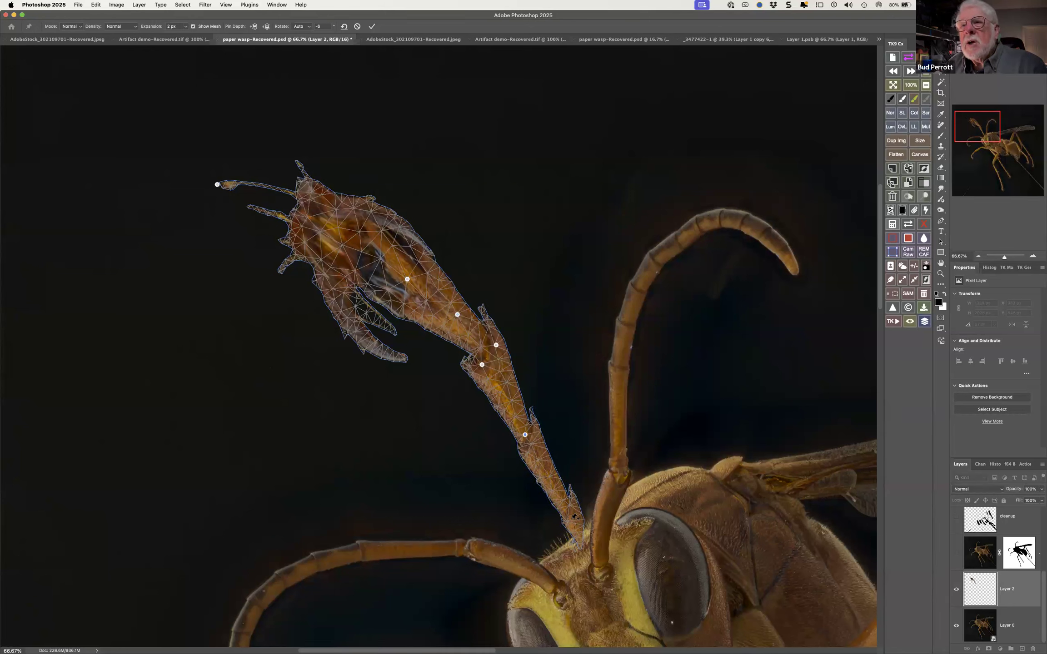
{"action": "left_click", "coordinate": [567, 521]}
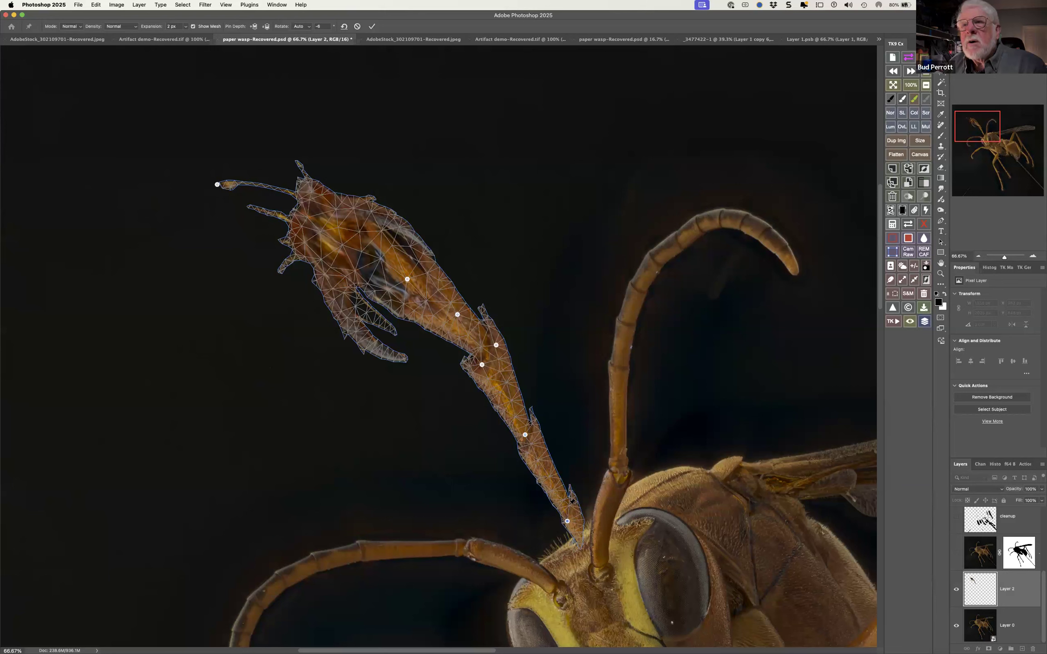
{"action": "left_click", "coordinate": [570, 504]}
{"action": "left_click", "coordinate": [540, 460]}
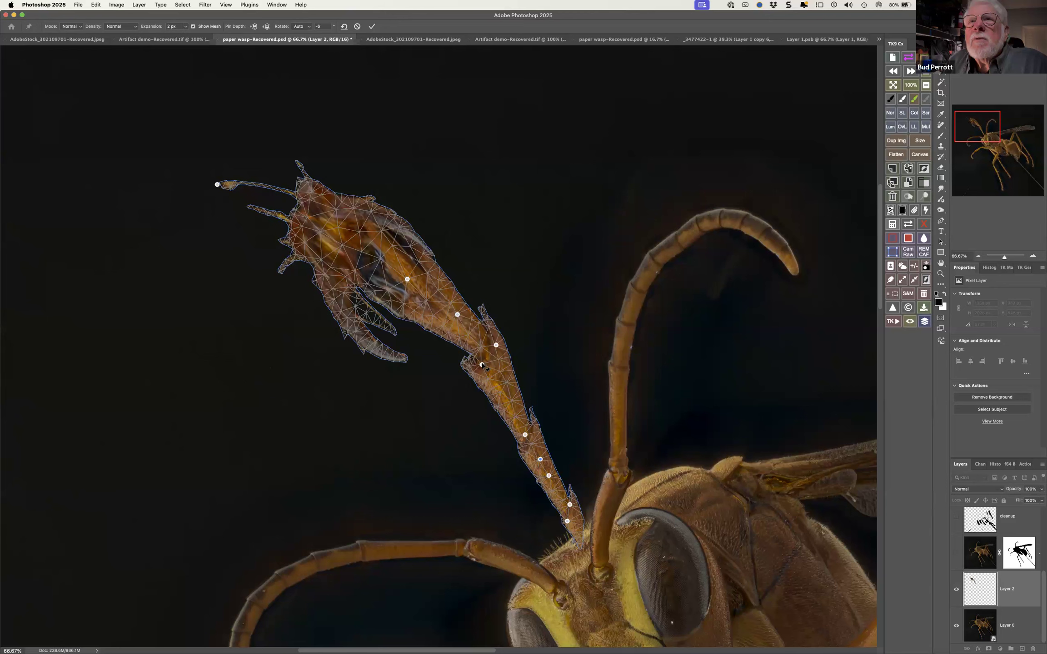
Delete the pin at the left edge of the leg's middle joint and move the neighbouring pin inward to straighten the joint
{"action": "right_click", "coordinate": [482, 365]}
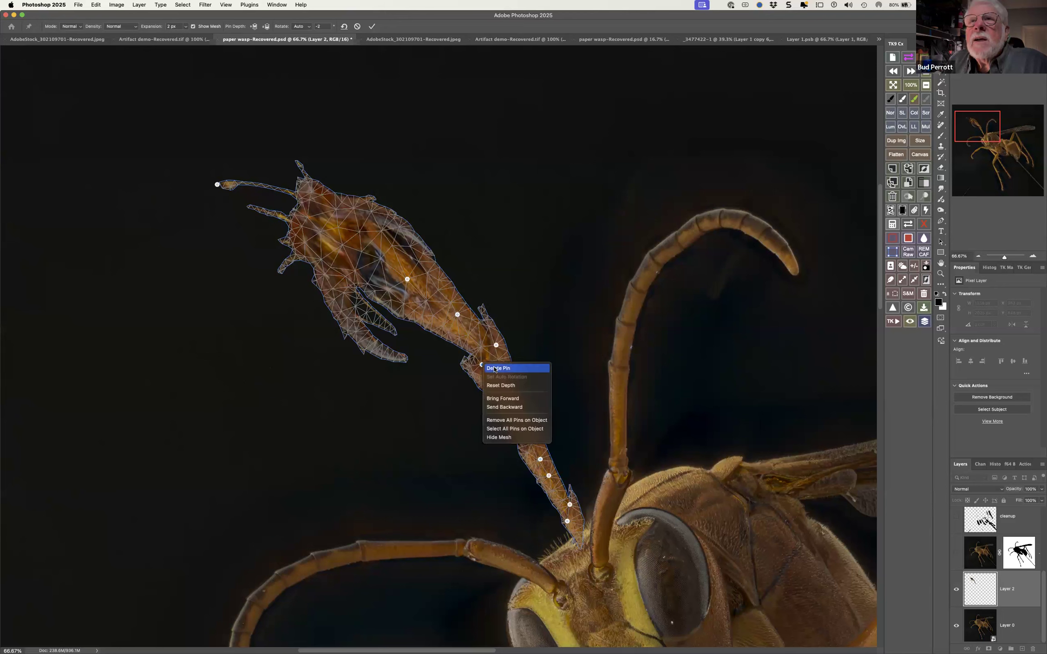
{"action": "left_click", "coordinate": [498, 368]}
{"action": "left_click_drag", "start_coordinate": [497, 345], "coordinate": [483, 356]}
{"action": "left_click", "coordinate": [453, 321]}
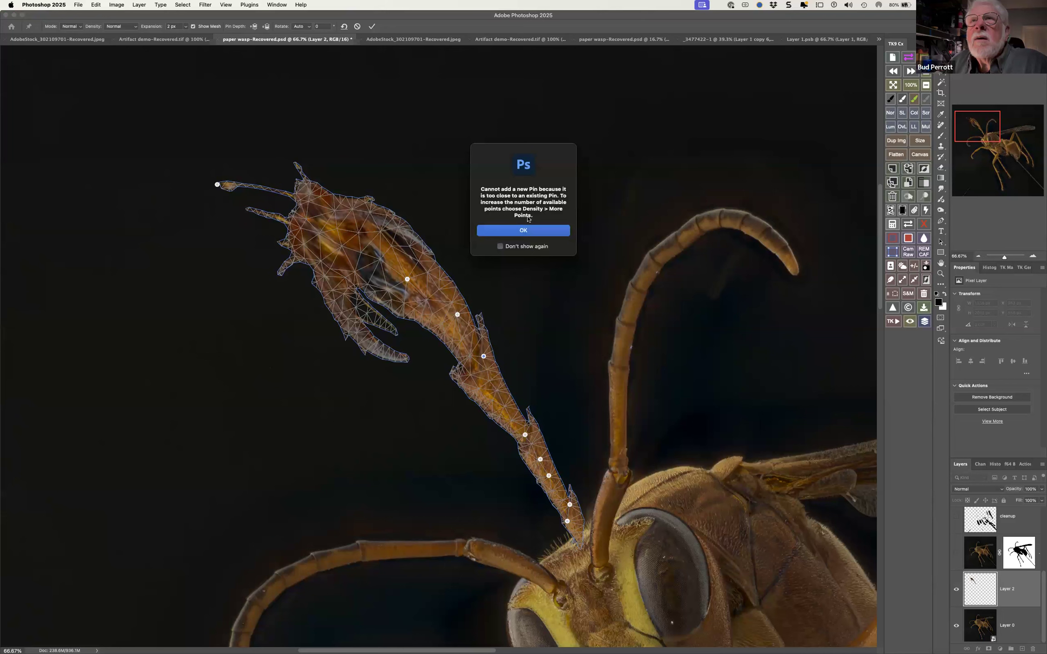
{"action": "left_click", "coordinate": [527, 230]}
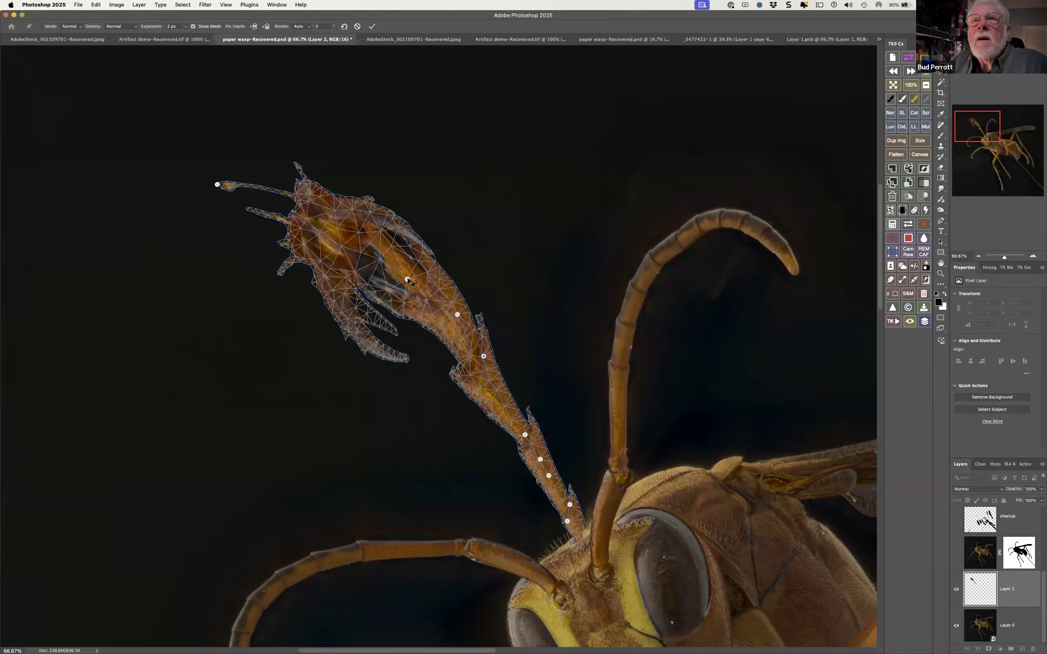
Shift the foot's pin down and left, and replace the pin above the joint with one beside the joint's remaining pin
{"action": "left_click_drag", "start_coordinate": [407, 279], "coordinate": [393, 287]}
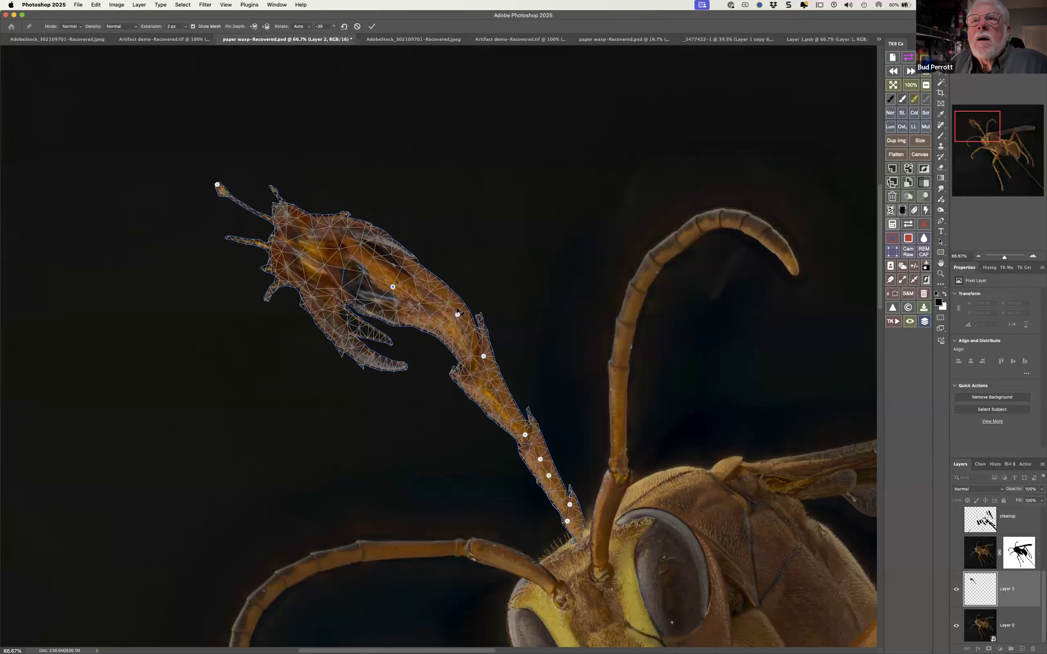
{"action": "left_click_drag", "start_coordinate": [457, 315], "coordinate": [445, 325]}
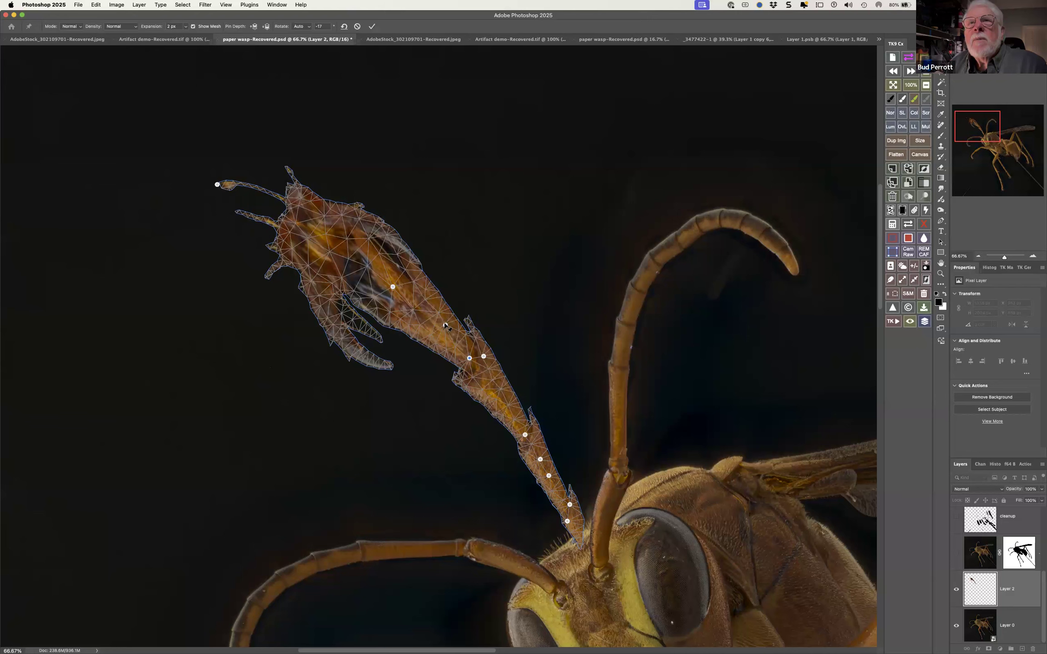
{"action": "right_click", "coordinate": [444, 325]}
{"action": "left_click", "coordinate": [457, 328]}
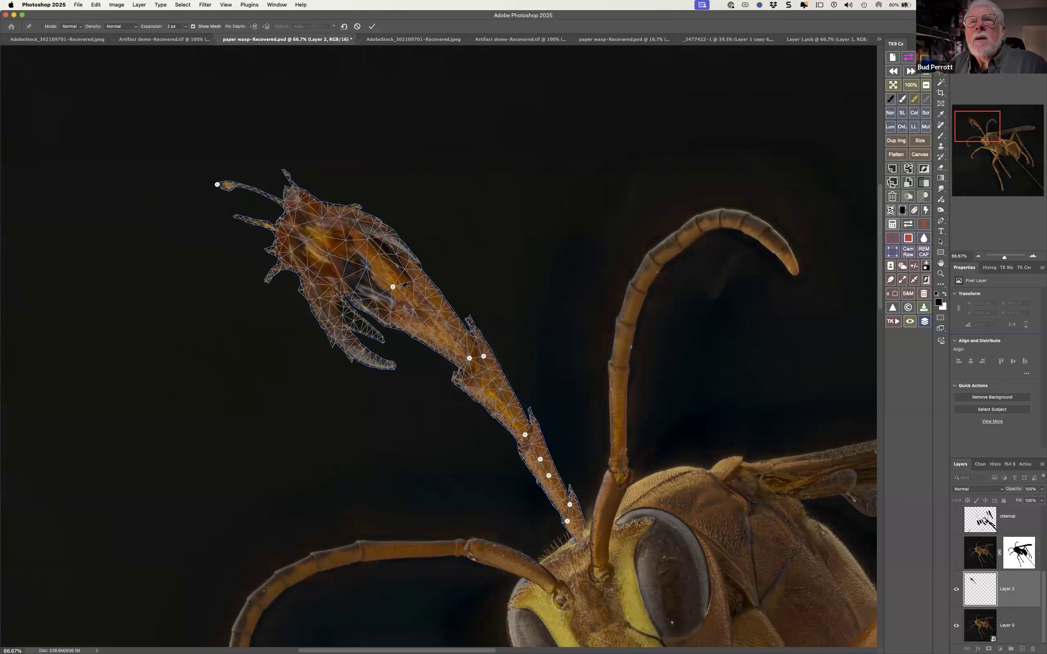
Bend the foot down toward the left, pull its tip pin into line, and commit the Puppet Warp
{"action": "left_click_drag", "start_coordinate": [393, 287], "coordinate": [374, 323]}
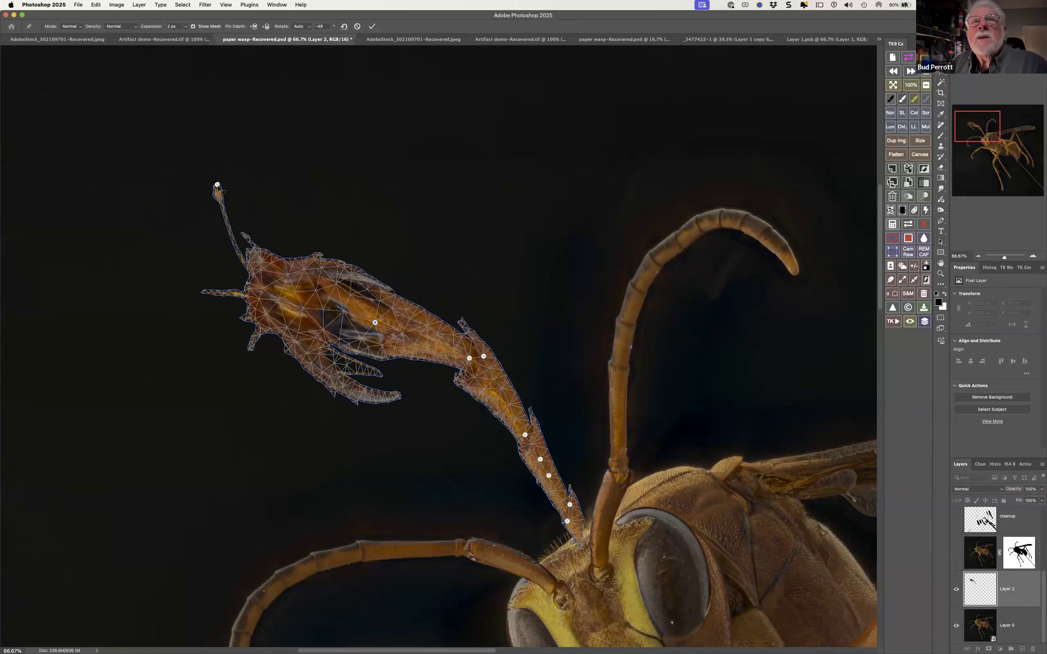
{"action": "left_click_drag", "start_coordinate": [217, 185], "coordinate": [178, 277]}
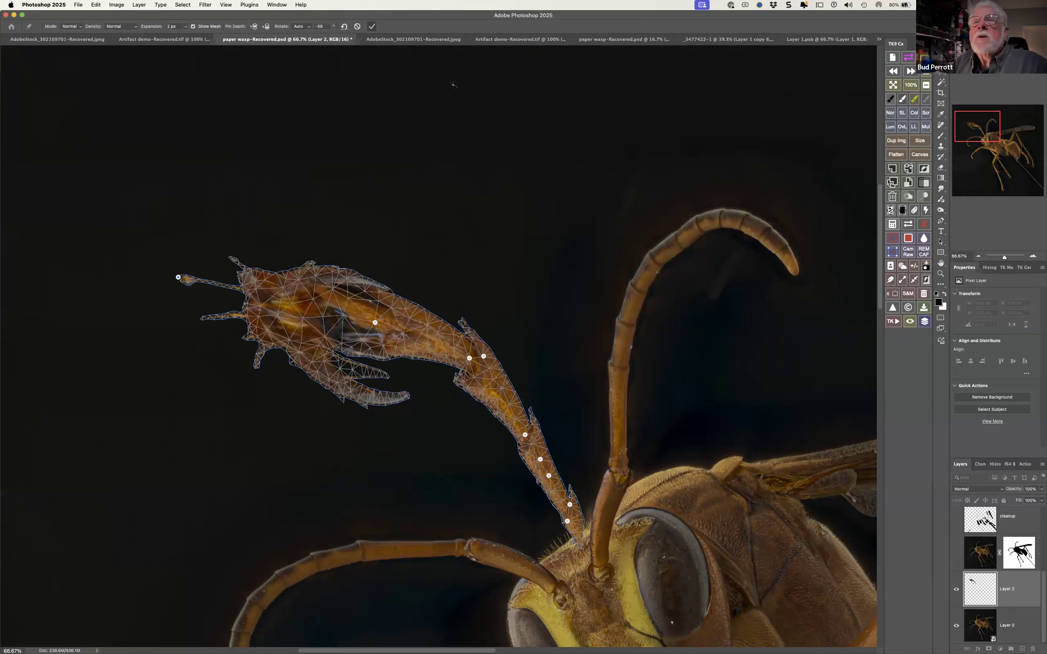
{"action": "left_click", "coordinate": [371, 26]}
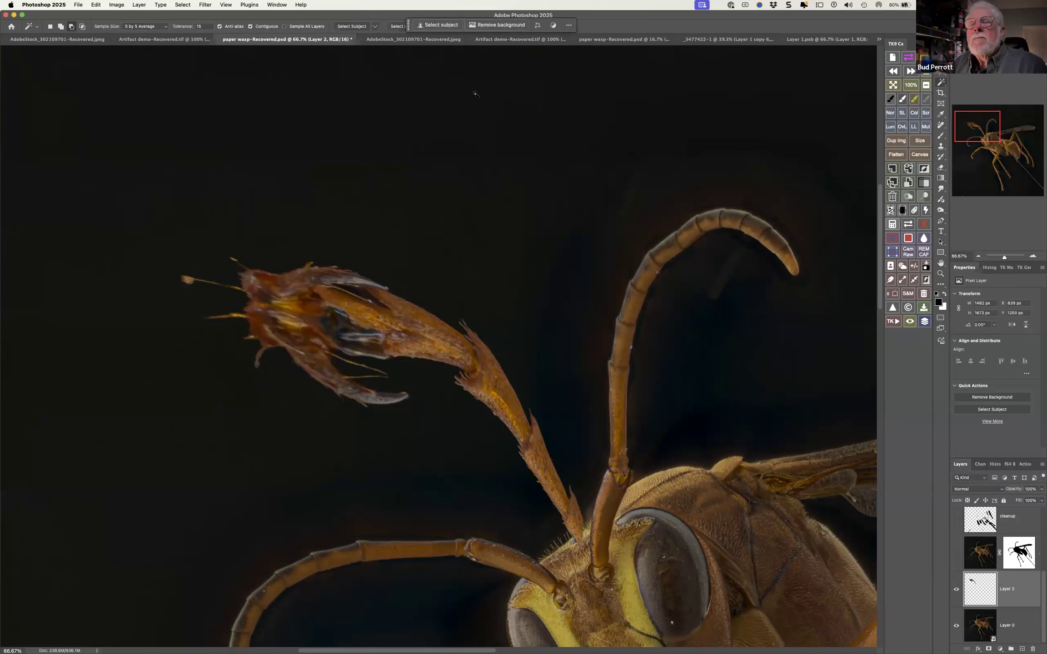
Select all layers from the artifact healing brush layer down to Layer 0 and convert them into one smart object
{"action": "left_click", "coordinate": [528, 196], "text": "alt"}
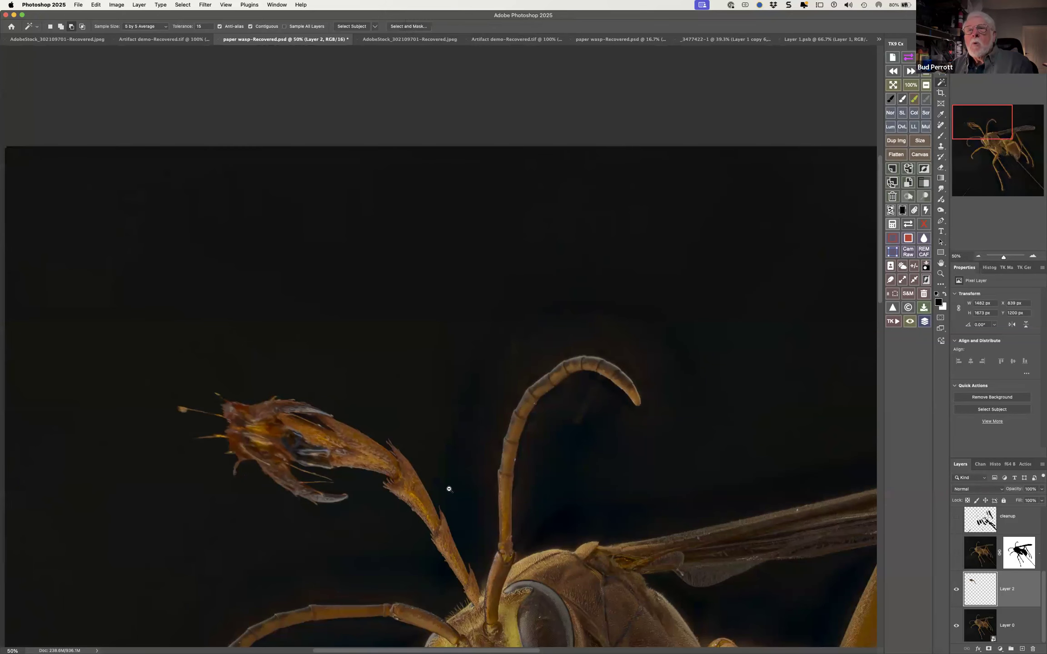
{"action": "left_click", "coordinate": [446, 488], "text": "alt"}
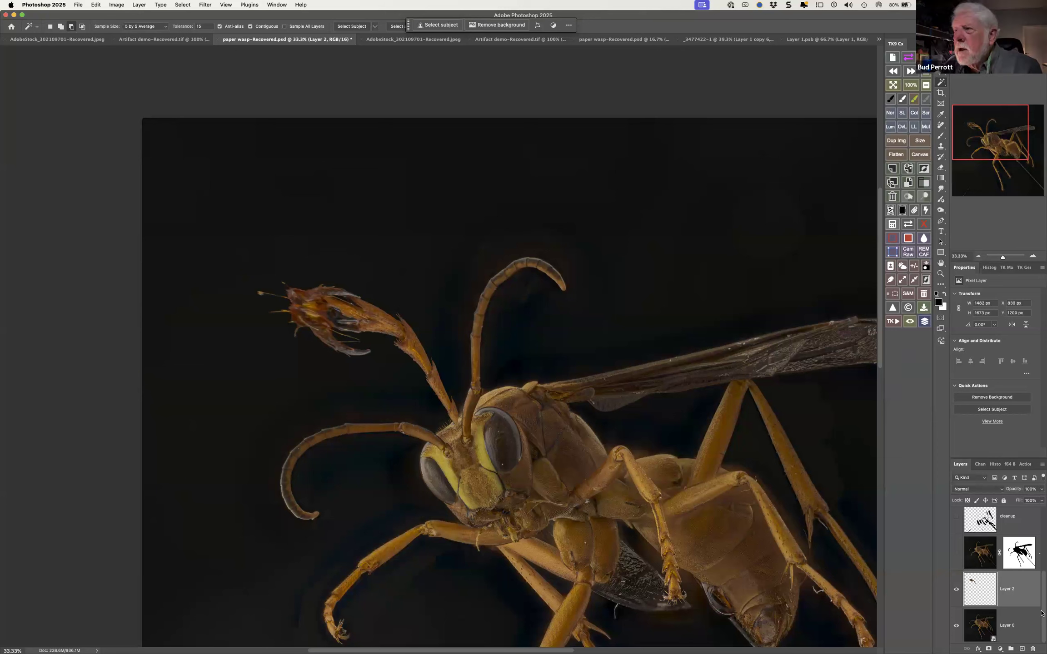
{"action": "scroll", "coordinate": [1041, 593], "scroll_direction": "up", "scroll_amount": 4}
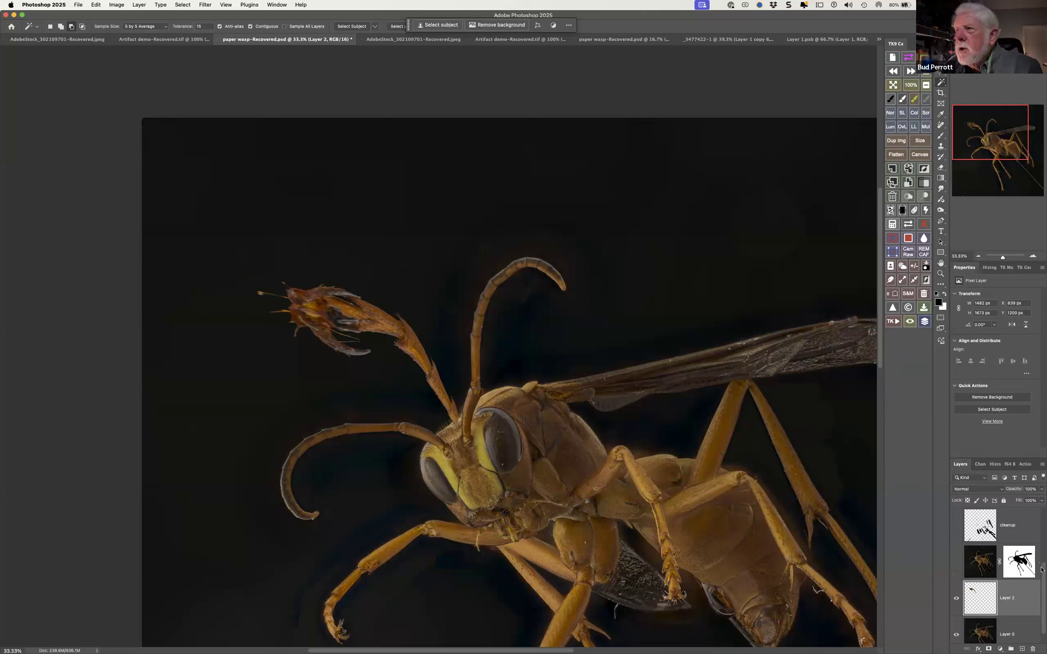
{"action": "scroll", "coordinate": [1041, 599], "scroll_direction": "up", "scroll_amount": 2}
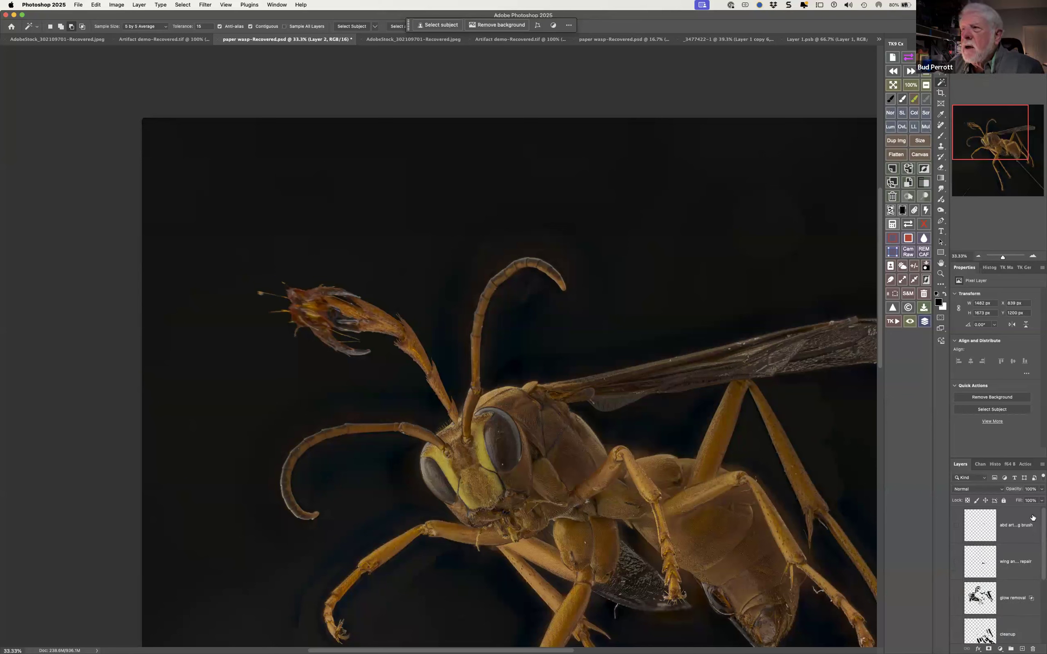
{"action": "left_click", "coordinate": [1033, 518]}
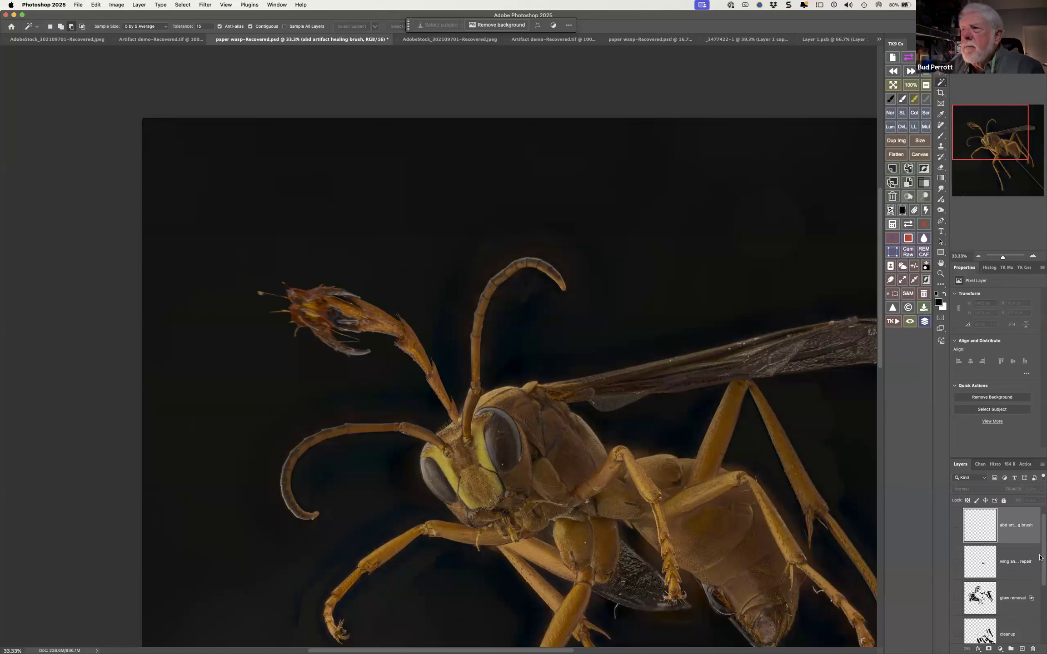
{"action": "scroll", "coordinate": [1036, 573], "scroll_direction": "down", "scroll_amount": 5}
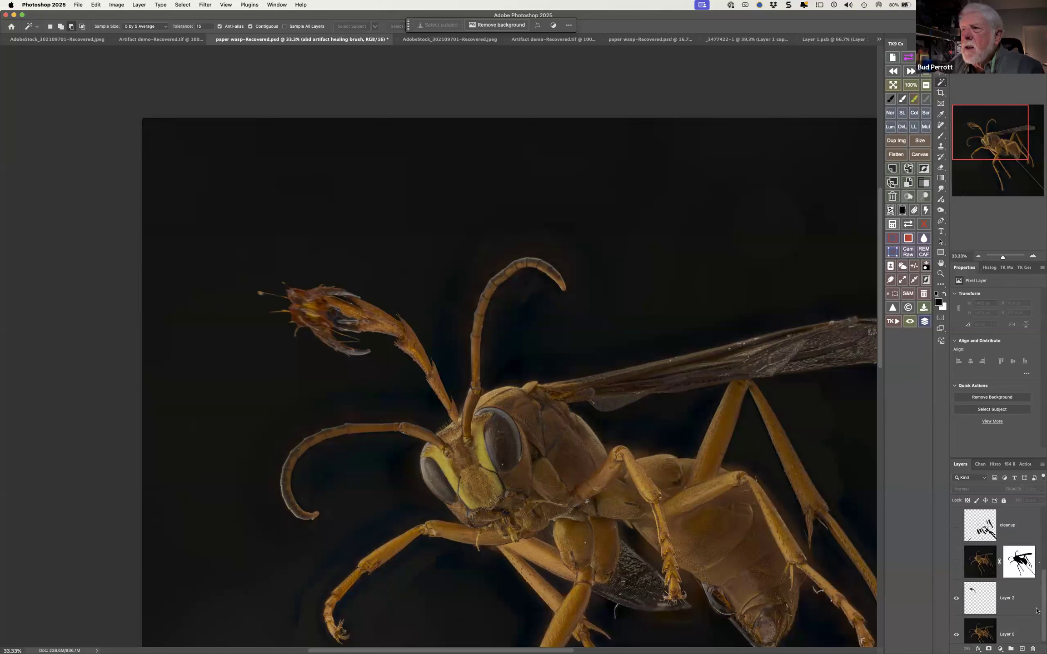
{"action": "left_click", "coordinate": [1024, 630], "text": "shift"}
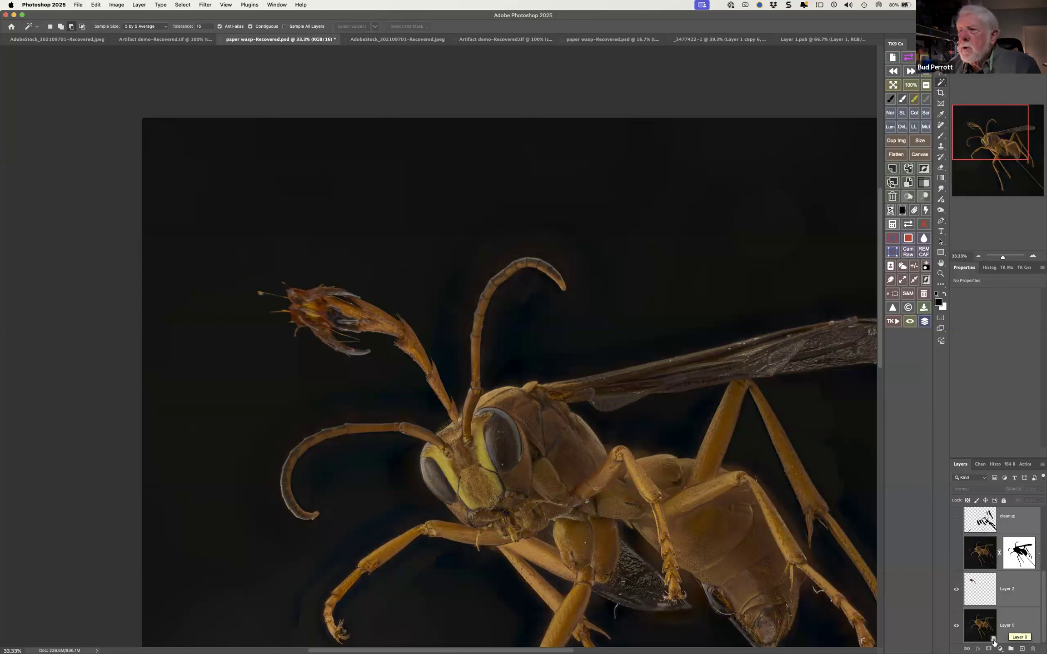
{"action": "right_click", "coordinate": [1021, 614]}
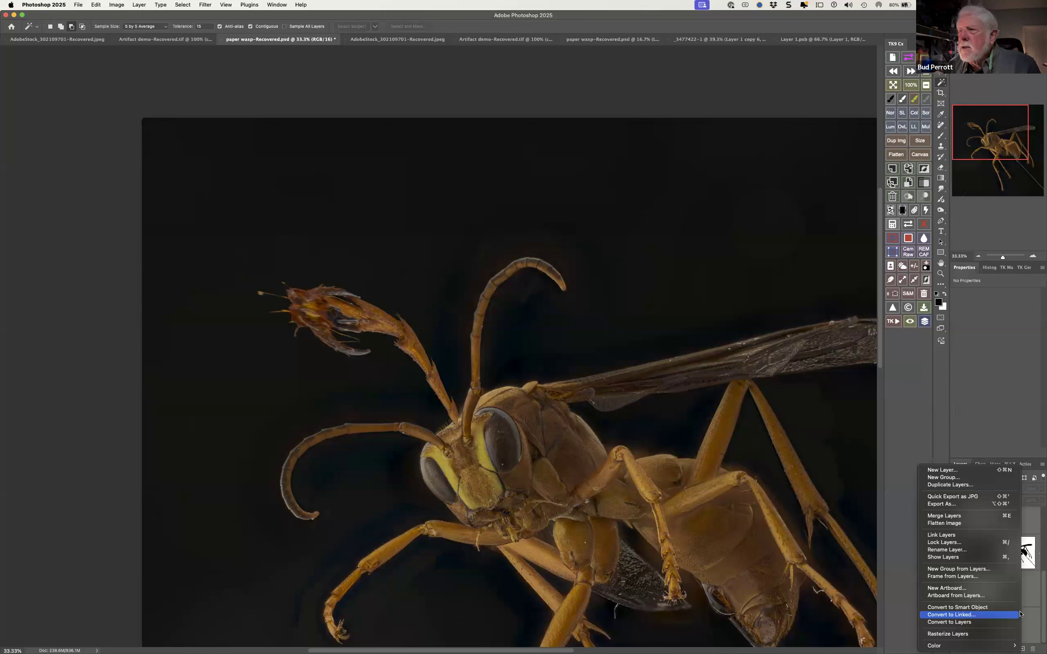
{"action": "left_click", "coordinate": [983, 607]}
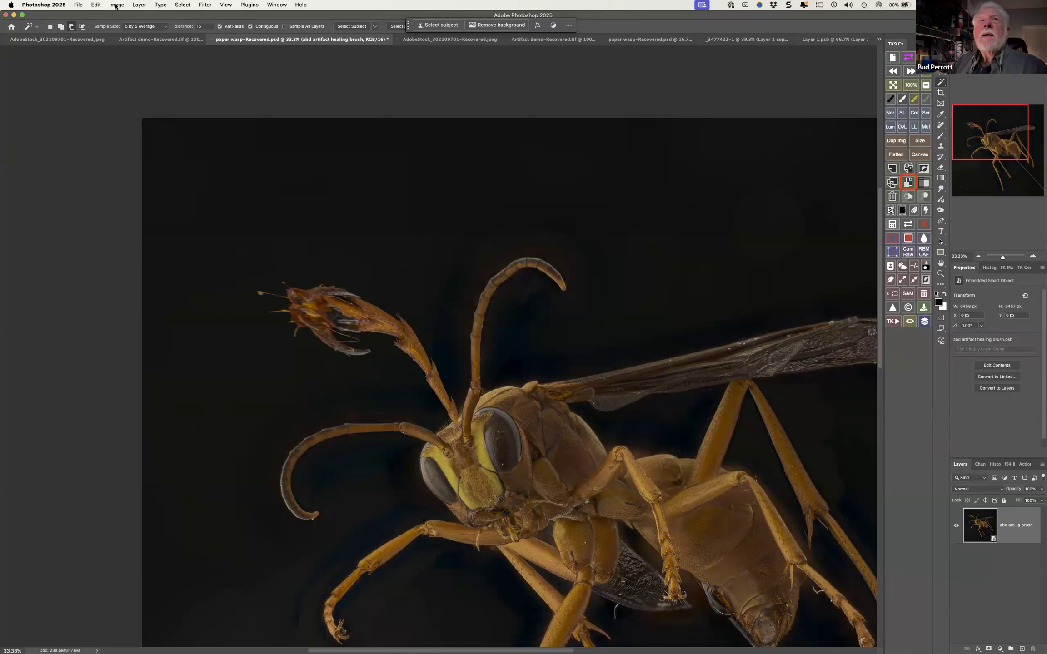
Open the smart object in Liquify and enlarge the foot of the right-hand lower leg with the Bloat tool
{"action": "left_click", "coordinate": [206, 4]}
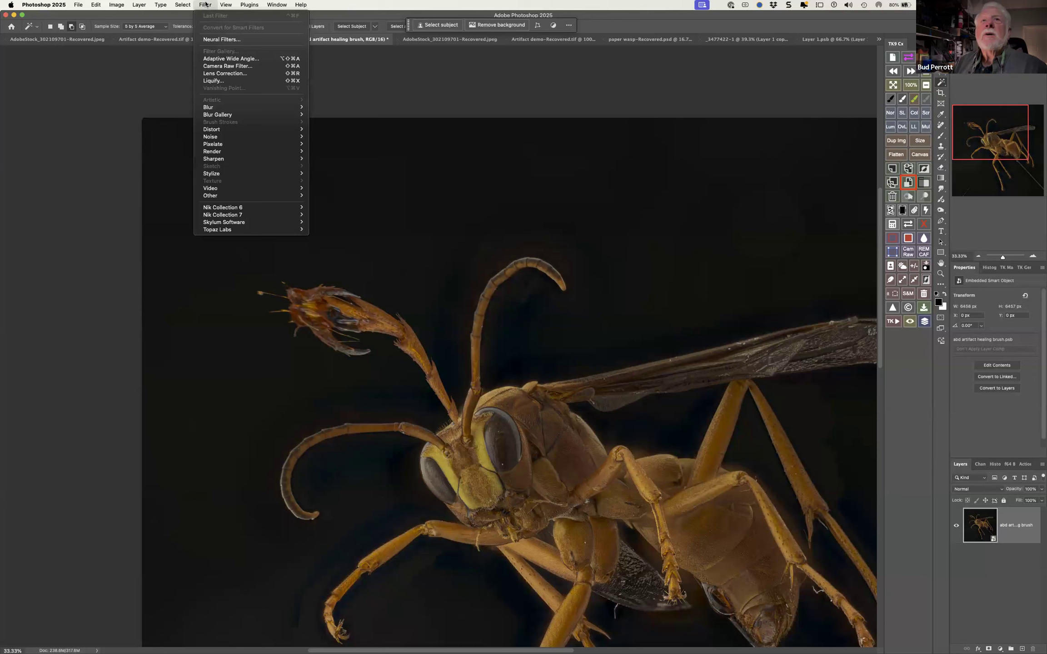
{"action": "left_click", "coordinate": [217, 82]}
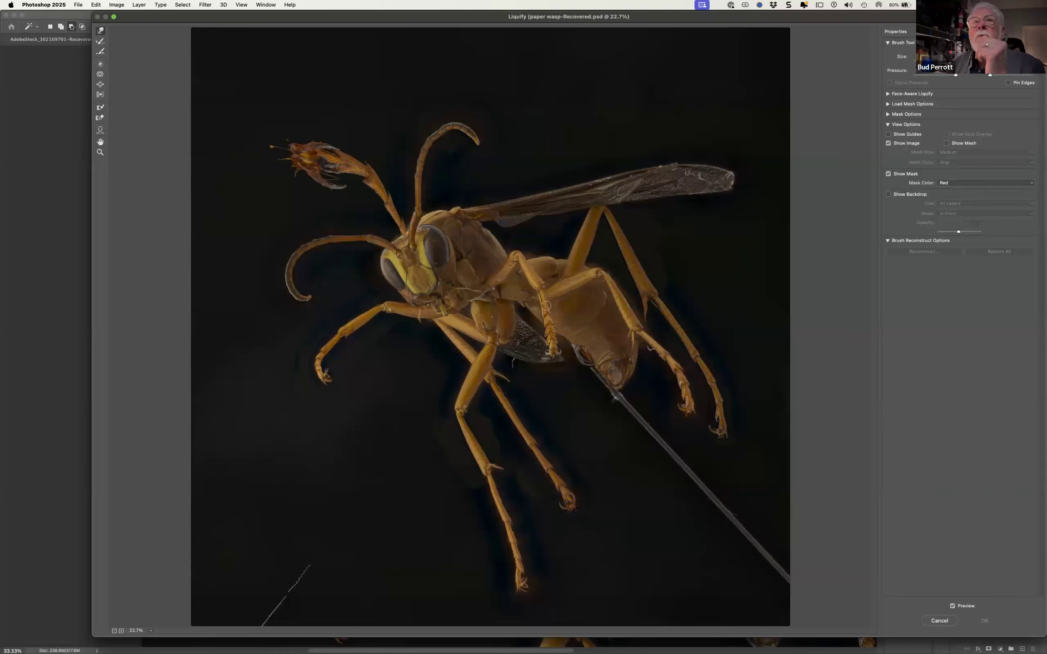
{"action": "left_click", "coordinate": [100, 85]}
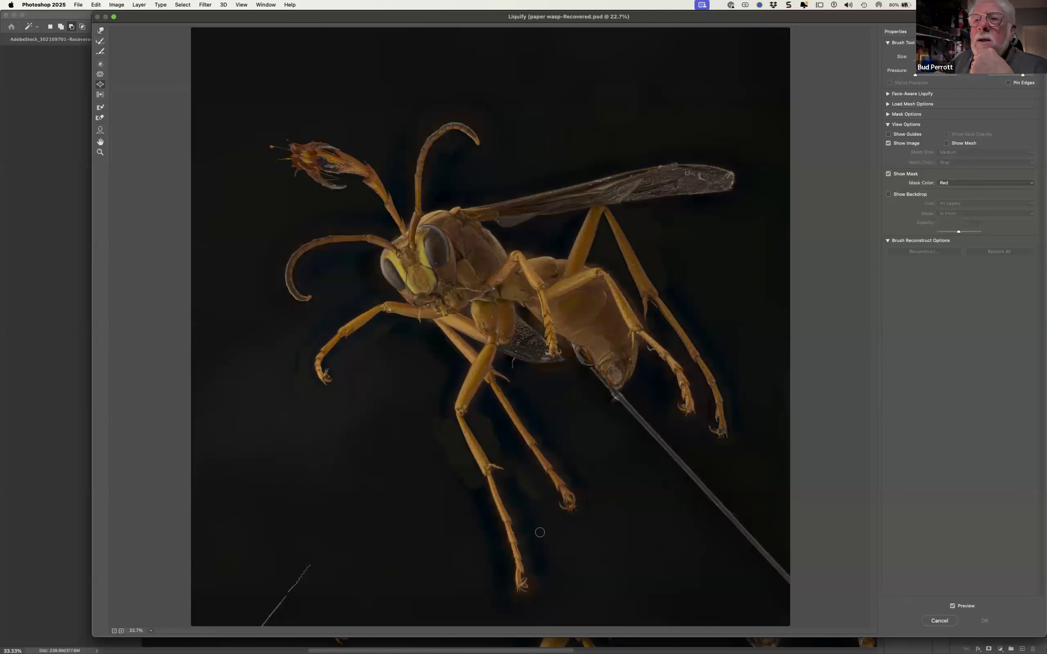
{"action": "left_click", "coordinate": [569, 501]}
{"action": "scroll", "coordinate": [569, 502], "scroll_direction": "down", "scroll_amount": 2}
{"action": "scroll", "coordinate": [569, 502], "scroll_direction": "up", "scroll_amount": 2}
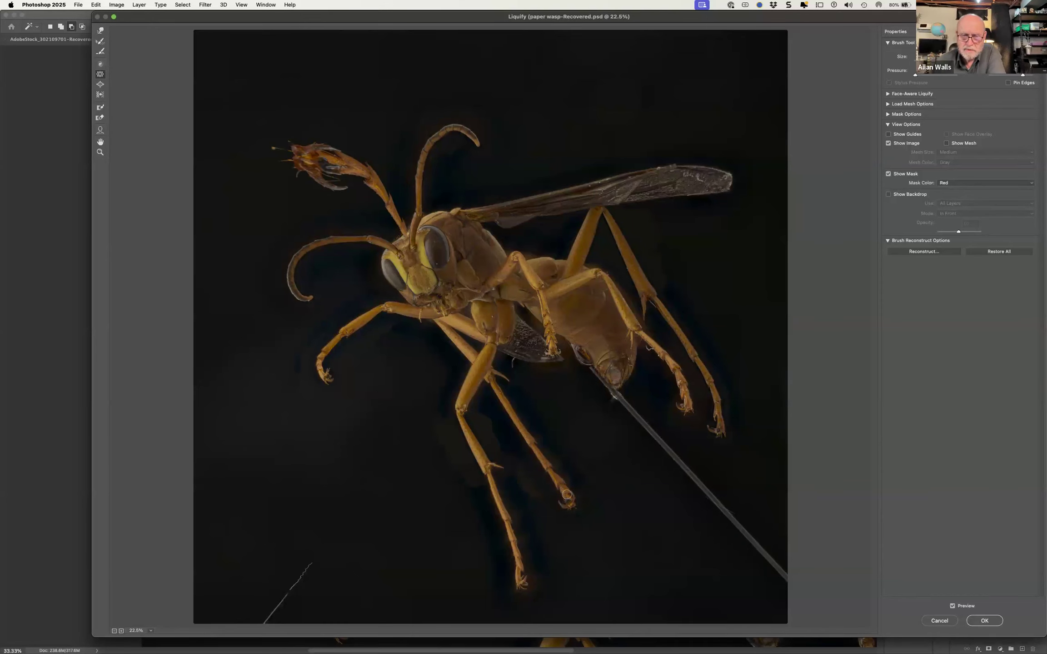
Shrink the same foot with the Pucker tool using a larger brush
{"action": "key", "text": "super+equal"}
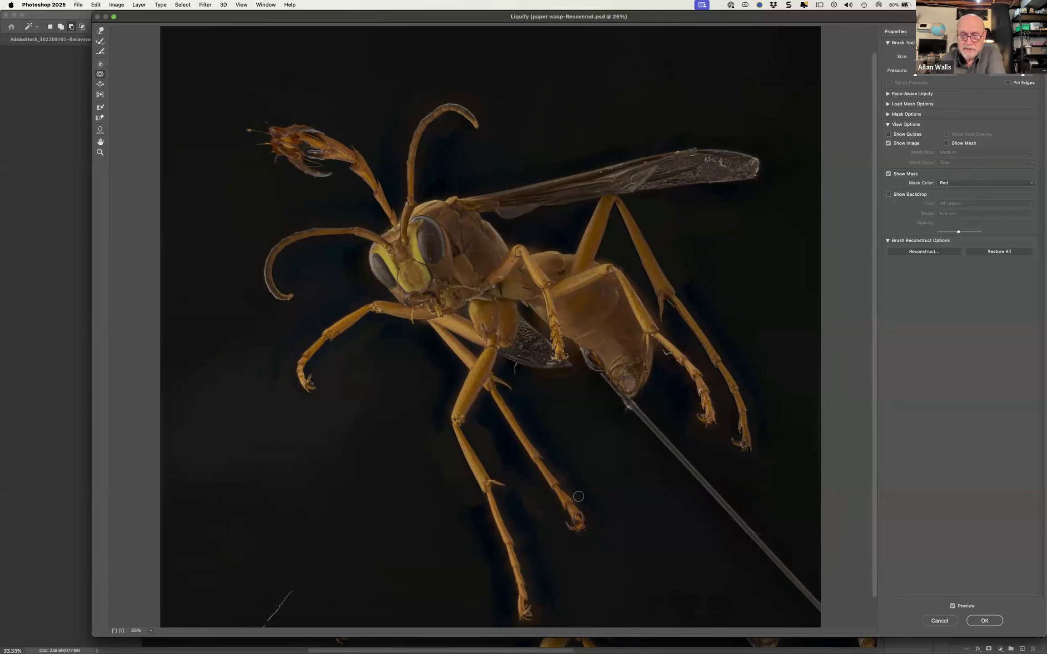
{"action": "left_click_drag", "start_coordinate": [598, 508], "coordinate": [654, 533]}
{"action": "left_click_drag", "start_coordinate": [568, 510], "coordinate": [567, 504]}
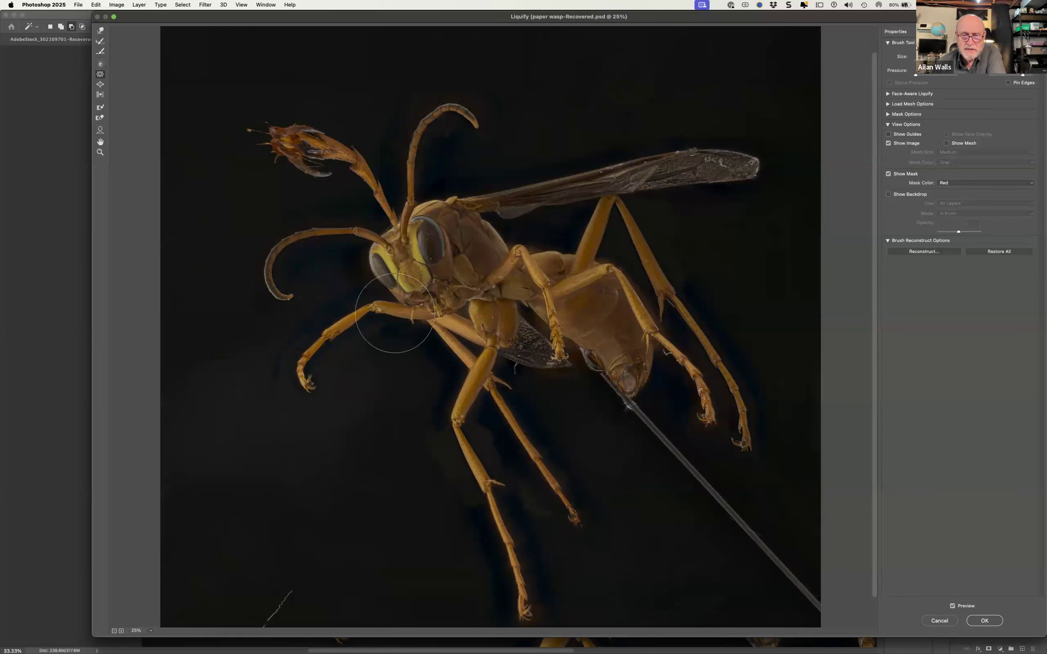
Enlarge the brush, swell the shrunken foot with the Bloat tool, and apply the Liquify filter
{"action": "left_click", "coordinate": [100, 85]}
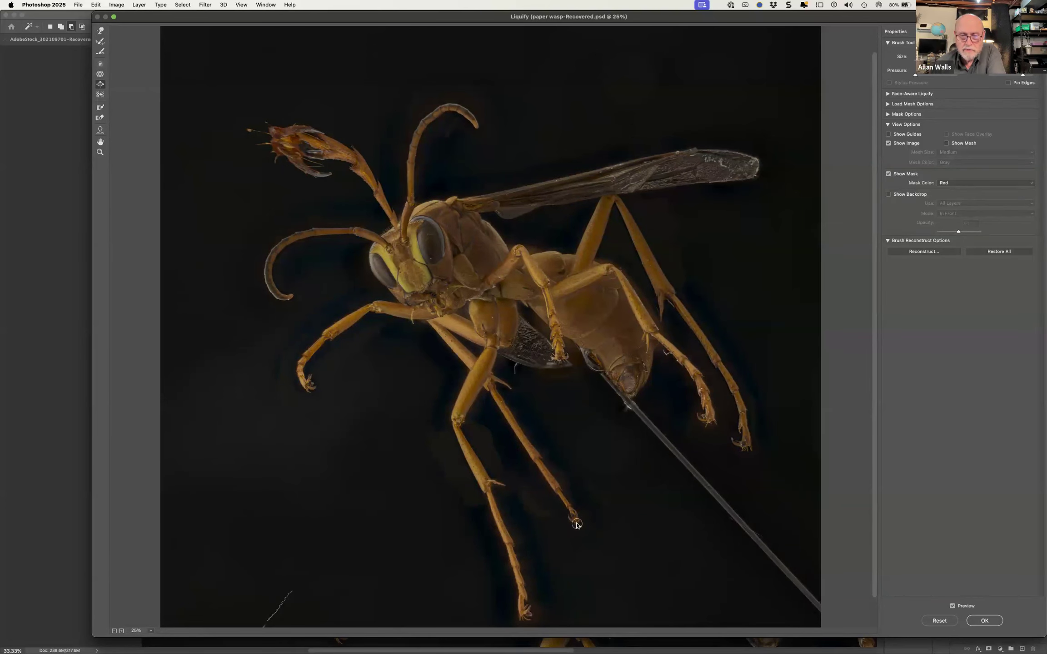
{"action": "scroll", "coordinate": [576, 523], "scroll_direction": "up", "scroll_amount": 3}
{"action": "scroll", "coordinate": [578, 524], "scroll_direction": "up", "scroll_amount": 1}
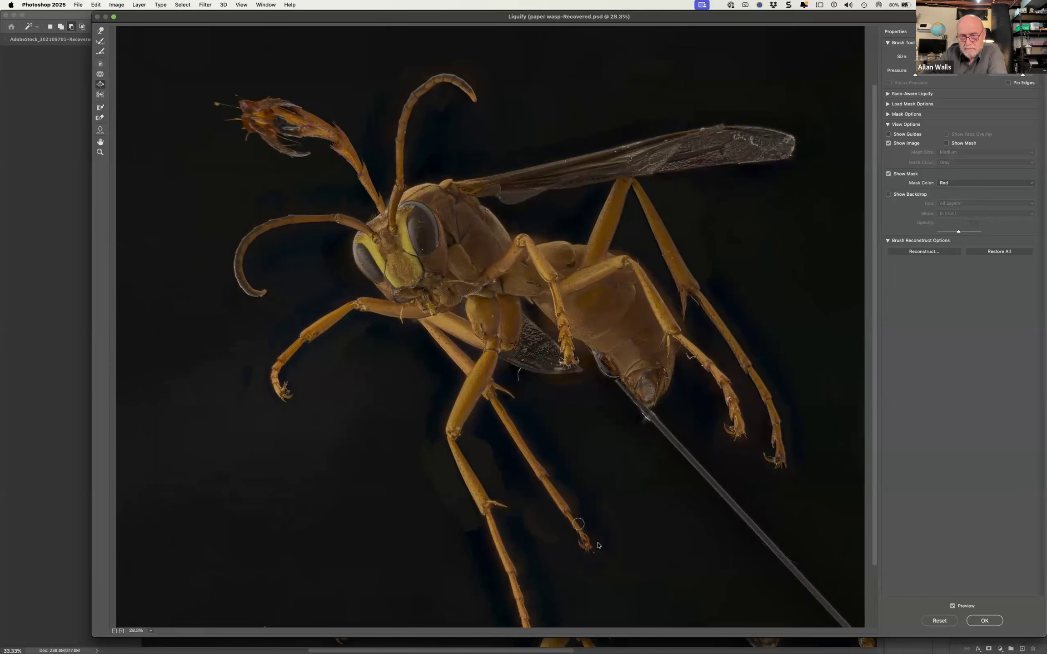
{"action": "left_click_drag", "start_coordinate": [602, 540], "coordinate": [661, 552]}
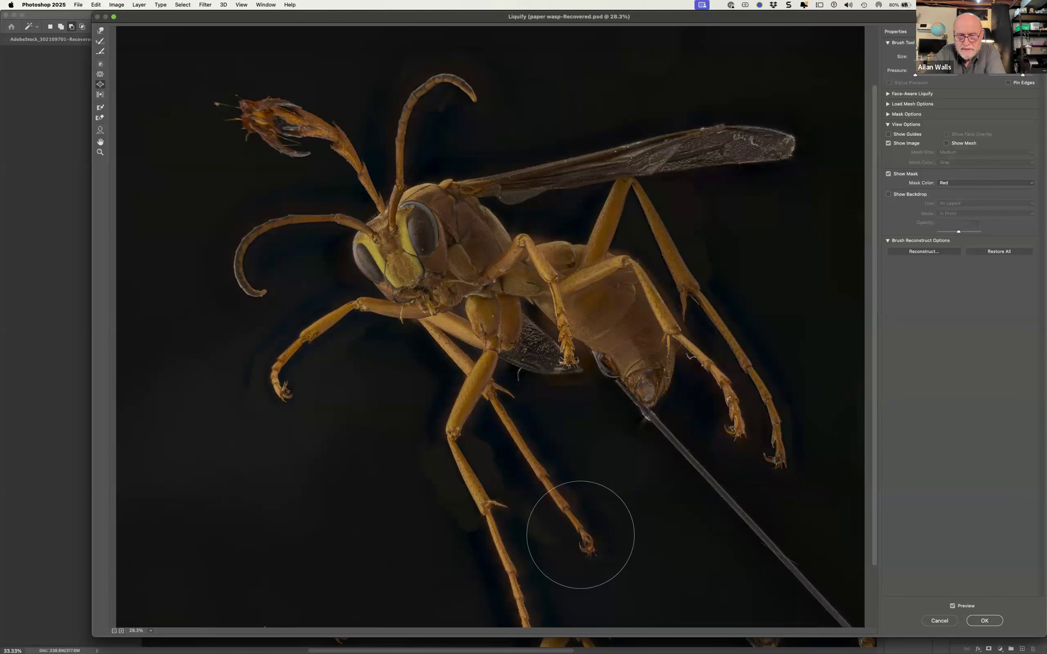
{"action": "left_click", "coordinate": [583, 540]}
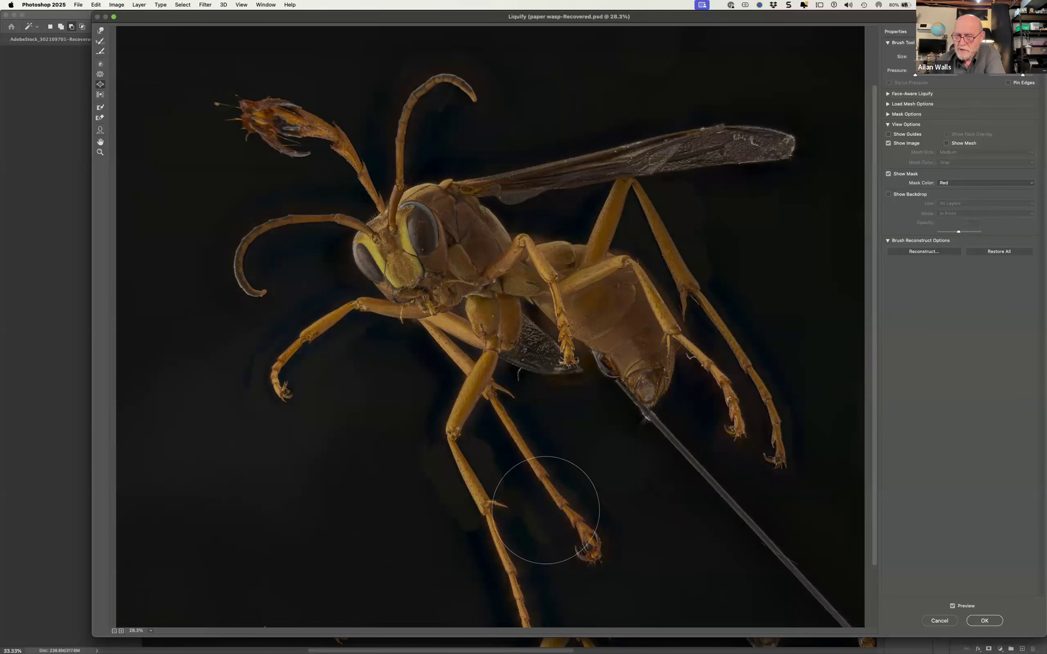
{"action": "left_click", "coordinate": [985, 622]}
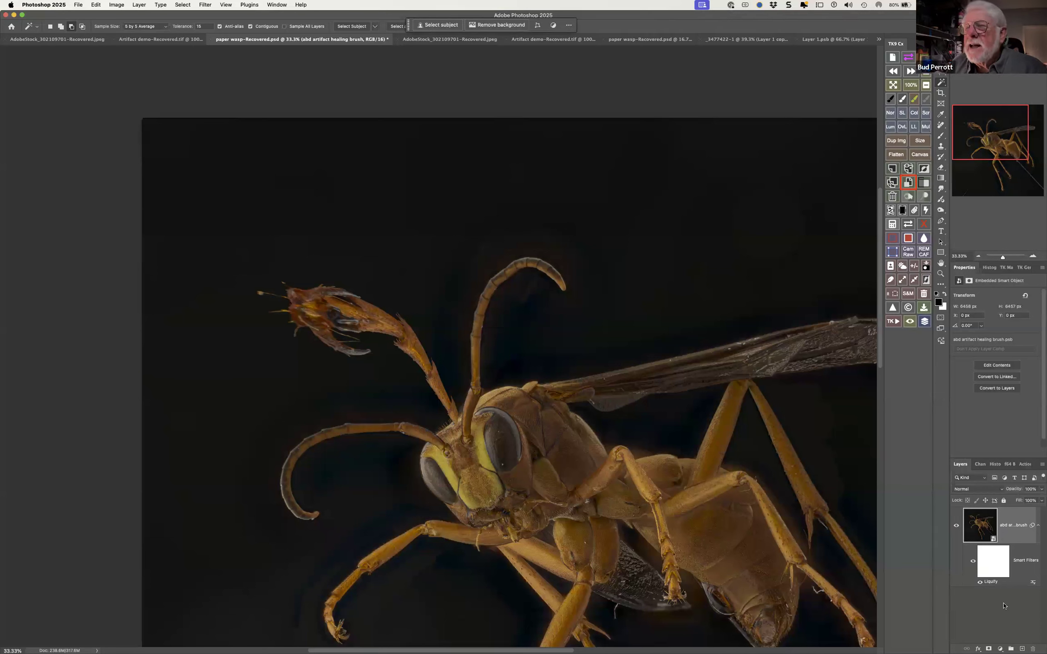
Reopen the Liquify smart filter for editing, switch to the Pucker tool, and accept the filter
{"action": "double_click", "coordinate": [991, 582]}
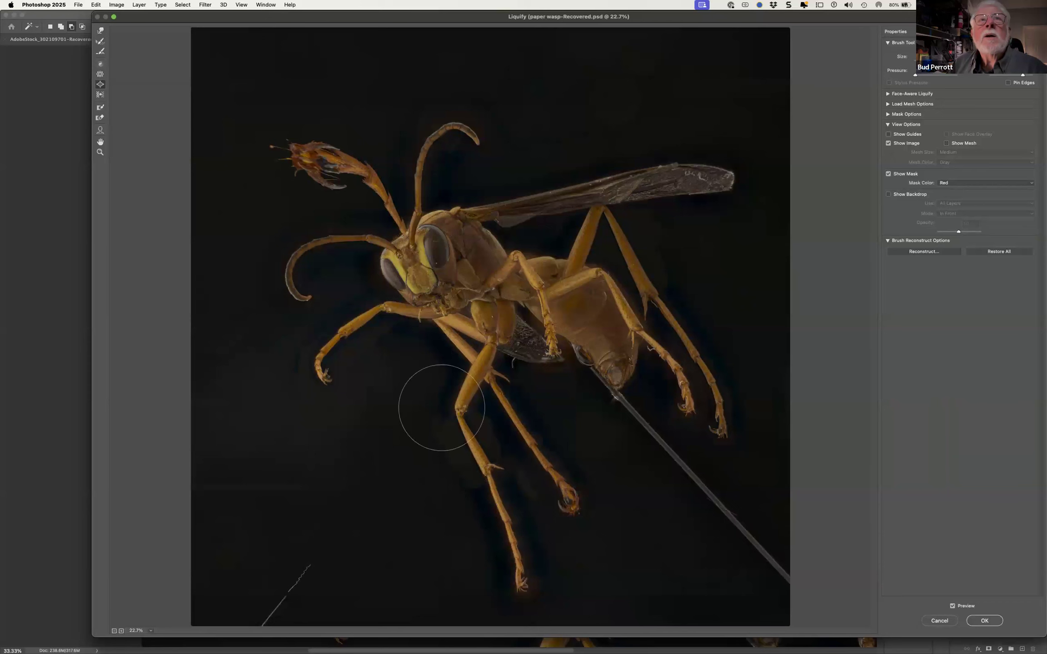
{"action": "left_click", "coordinate": [100, 76]}
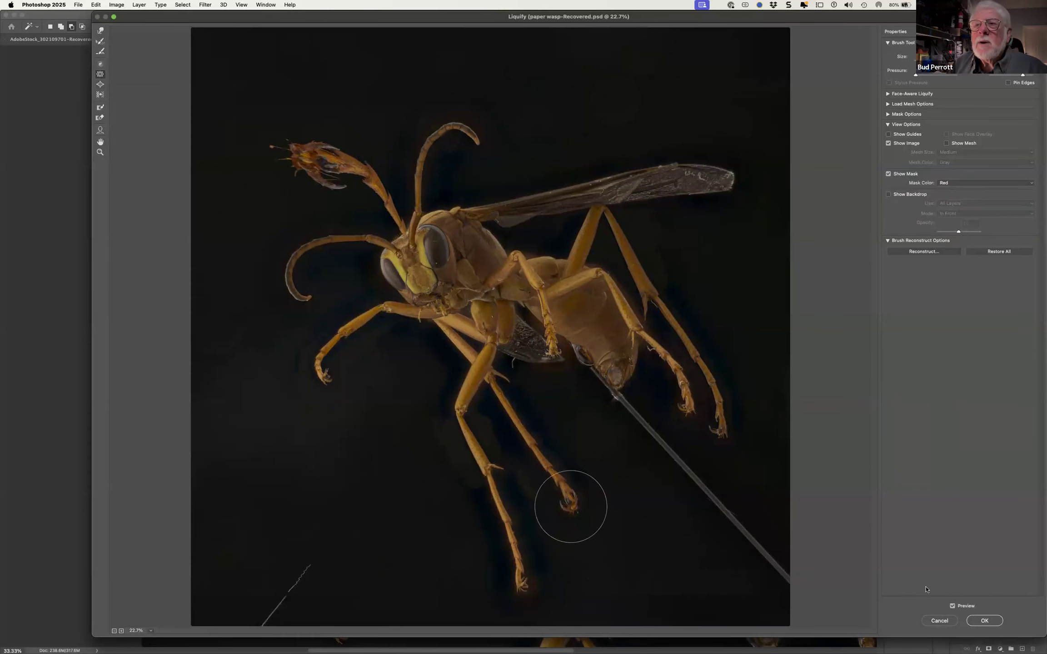
{"action": "left_click", "coordinate": [984, 622]}
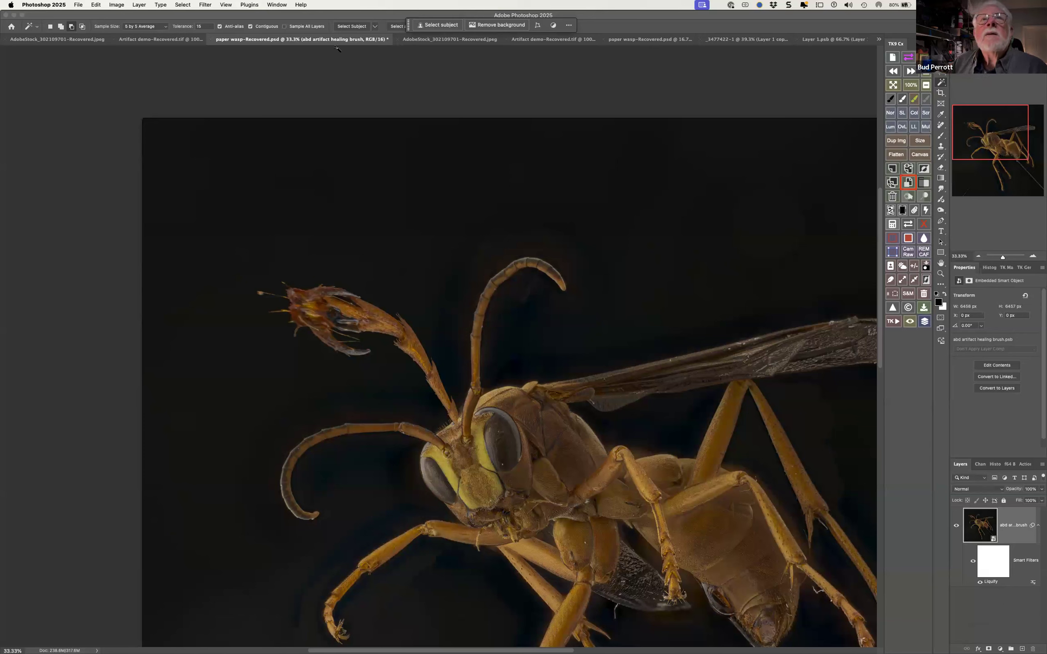
Apply Topaz Sharpen AI to the smart object as another smart filter and return to the wasp document in Photoshop
{"action": "left_click", "coordinate": [205, 6]}
{"action": "mouse_move", "coordinate": [273, 231]}
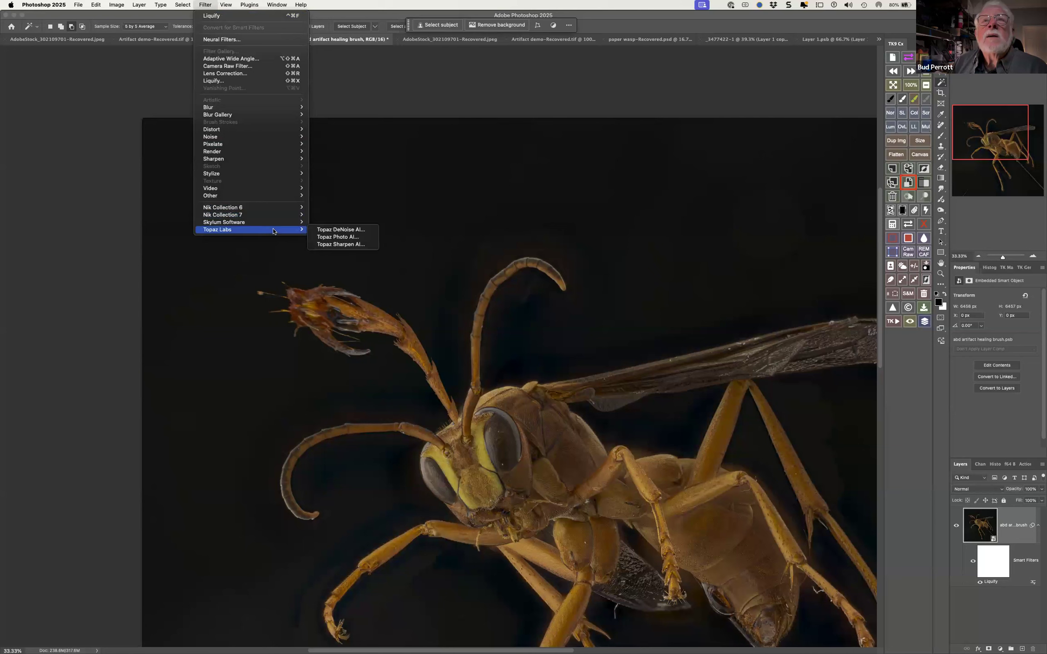
{"action": "left_click", "coordinate": [345, 245]}
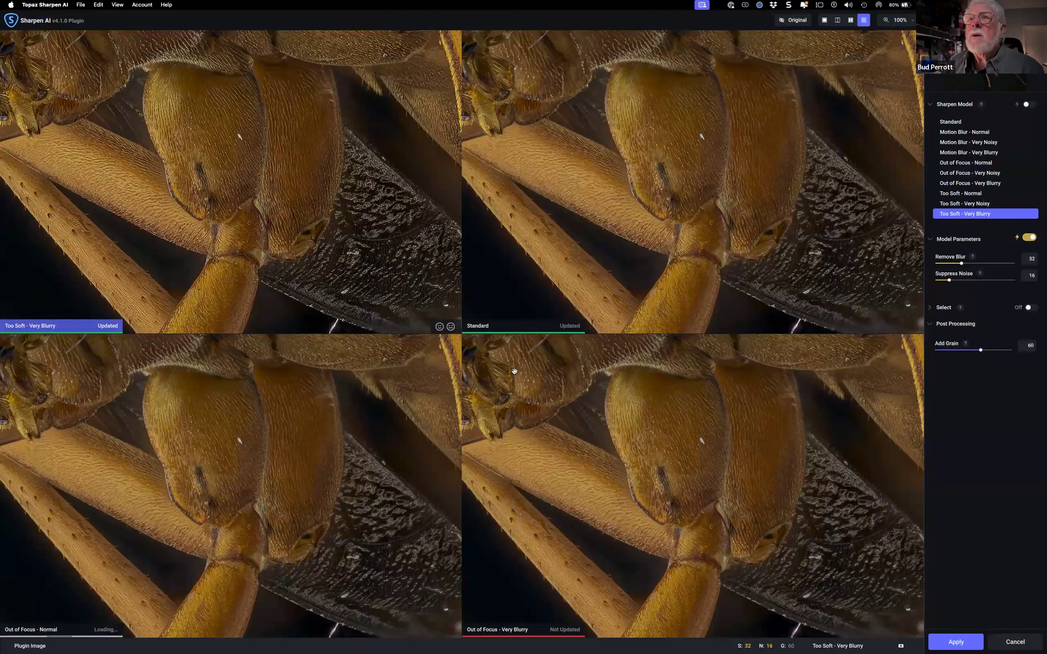
{"action": "left_click", "coordinate": [693, 458]}
{"action": "left_click", "coordinate": [963, 644]}
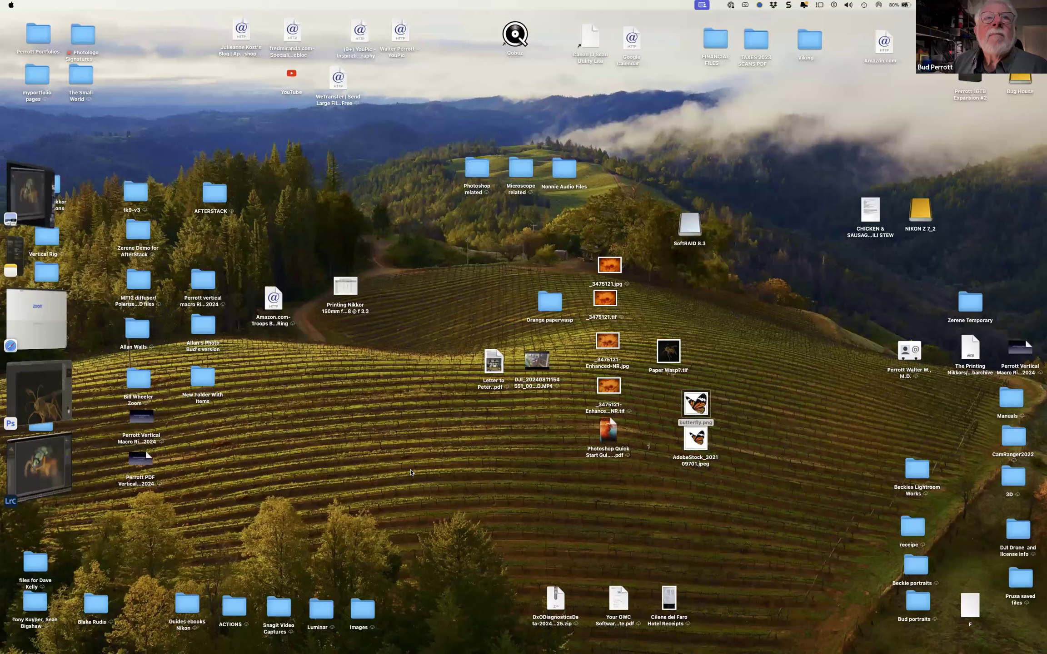
{"action": "left_click", "coordinate": [30, 389]}
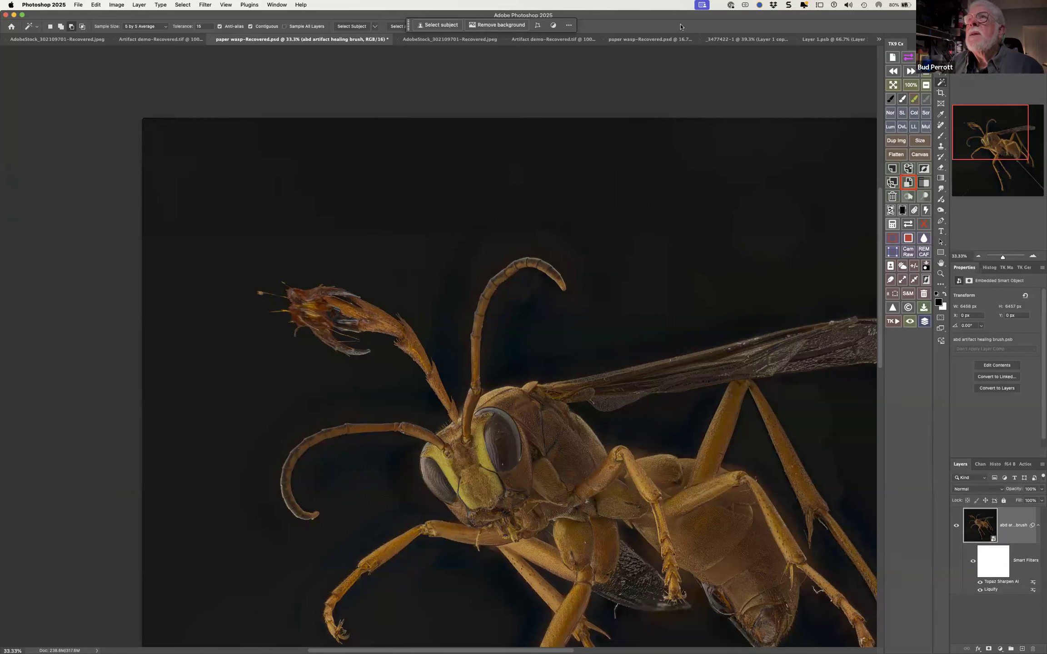
Add a layer mask to the smart object and toggle the layer's visibility off and back on
{"action": "left_click", "coordinate": [988, 646]}
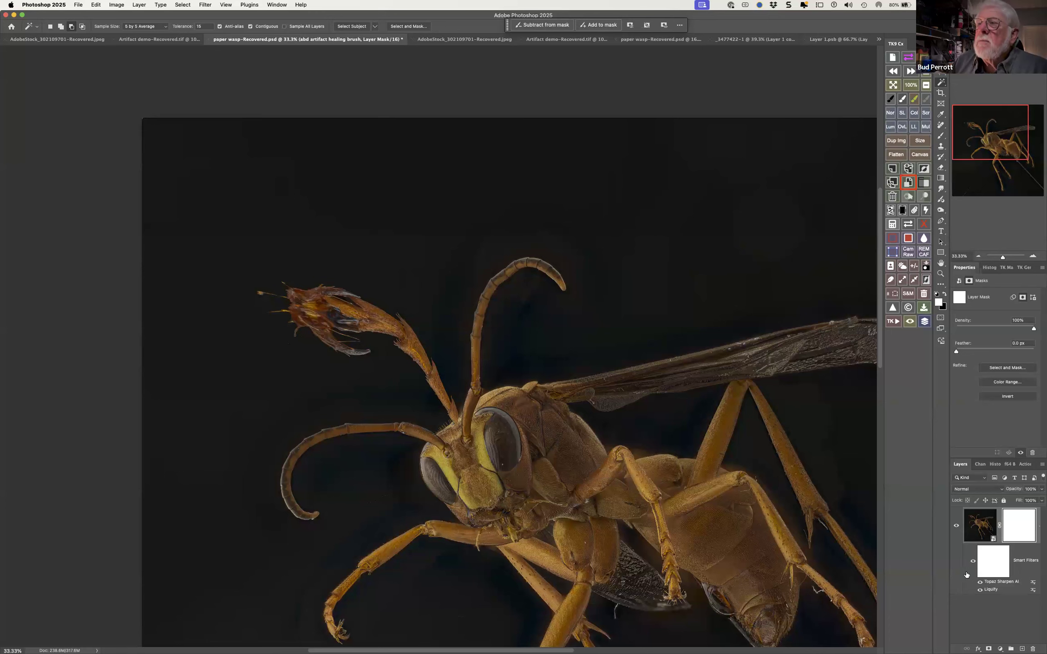
{"action": "left_click", "coordinate": [957, 527]}
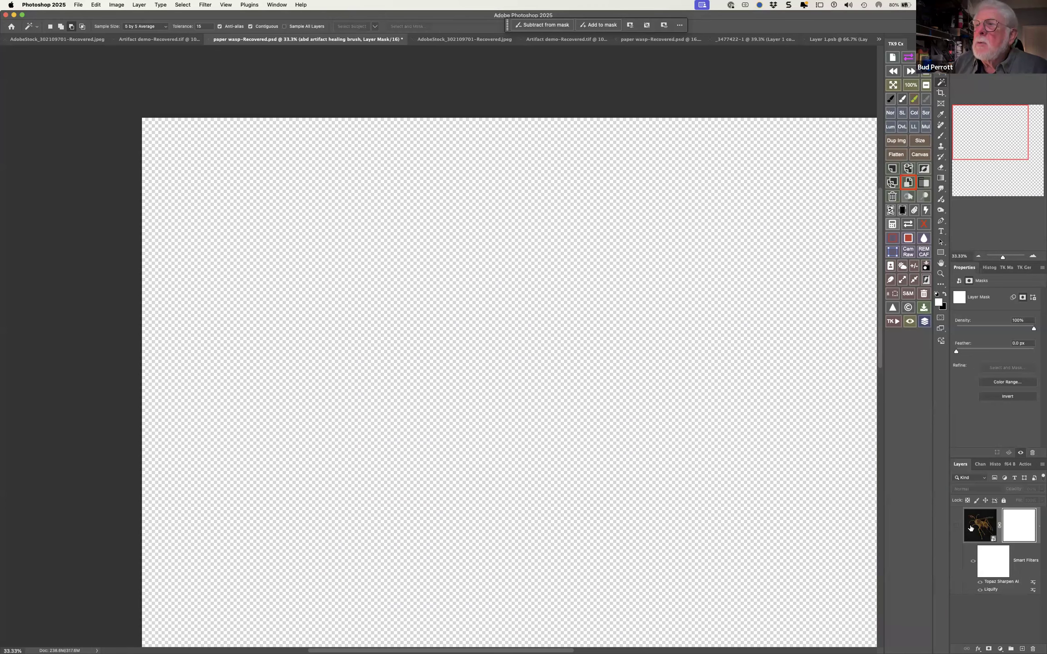
{"action": "left_click", "coordinate": [956, 526]}
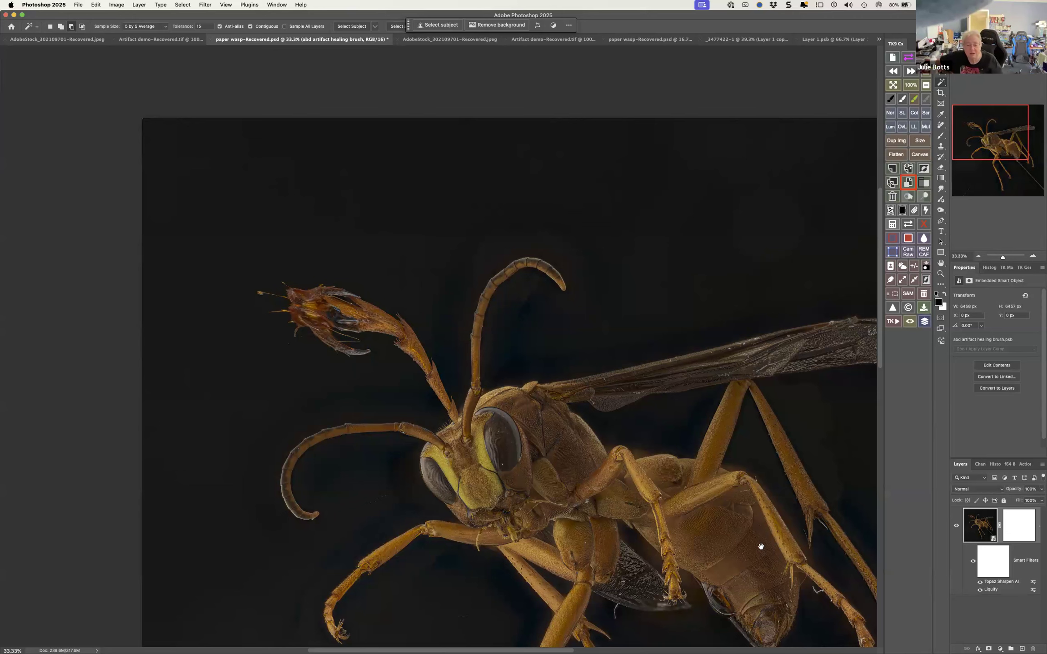
{"action": "left_click_drag", "start_coordinate": [751, 545], "coordinate": [620, 341]}
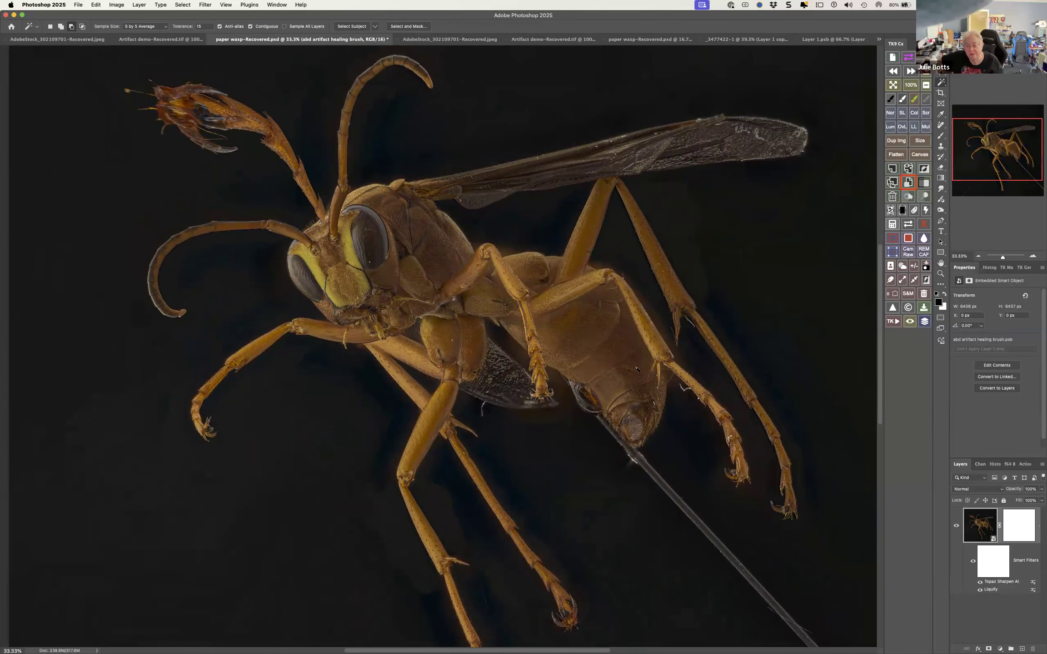